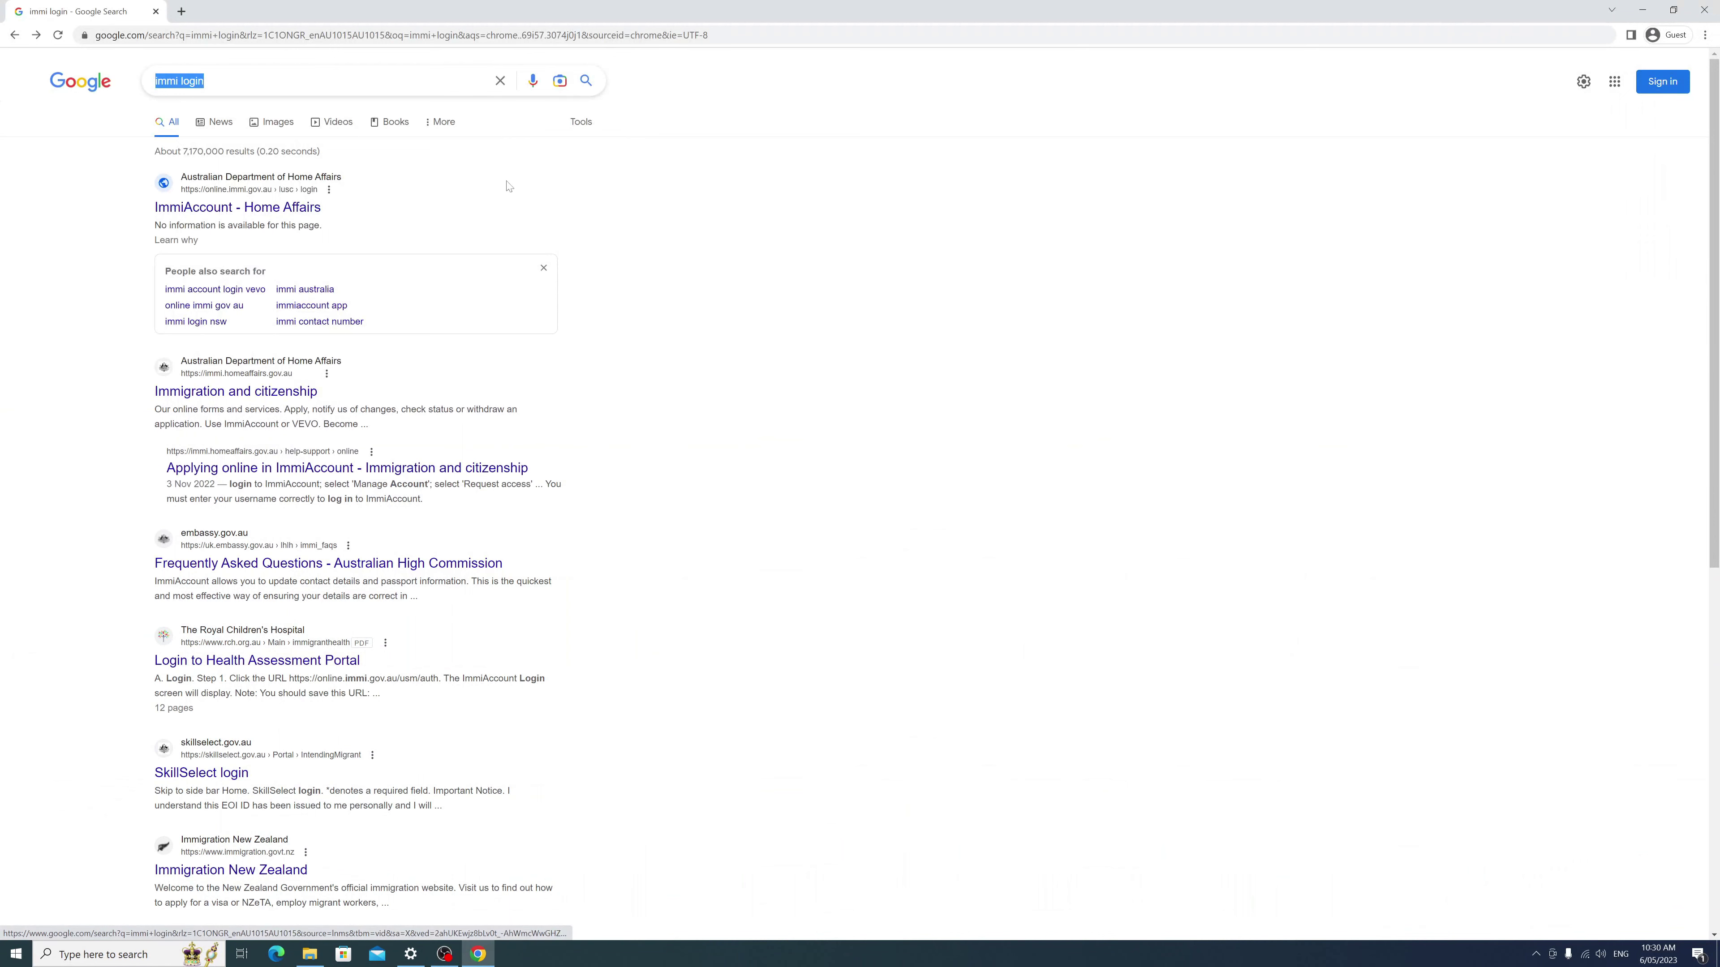
Step: Search Google for 'immi login' and open the ImmiAccount - Home Affairs result
click(569, 164)
drag(328, 77, 73, 72)
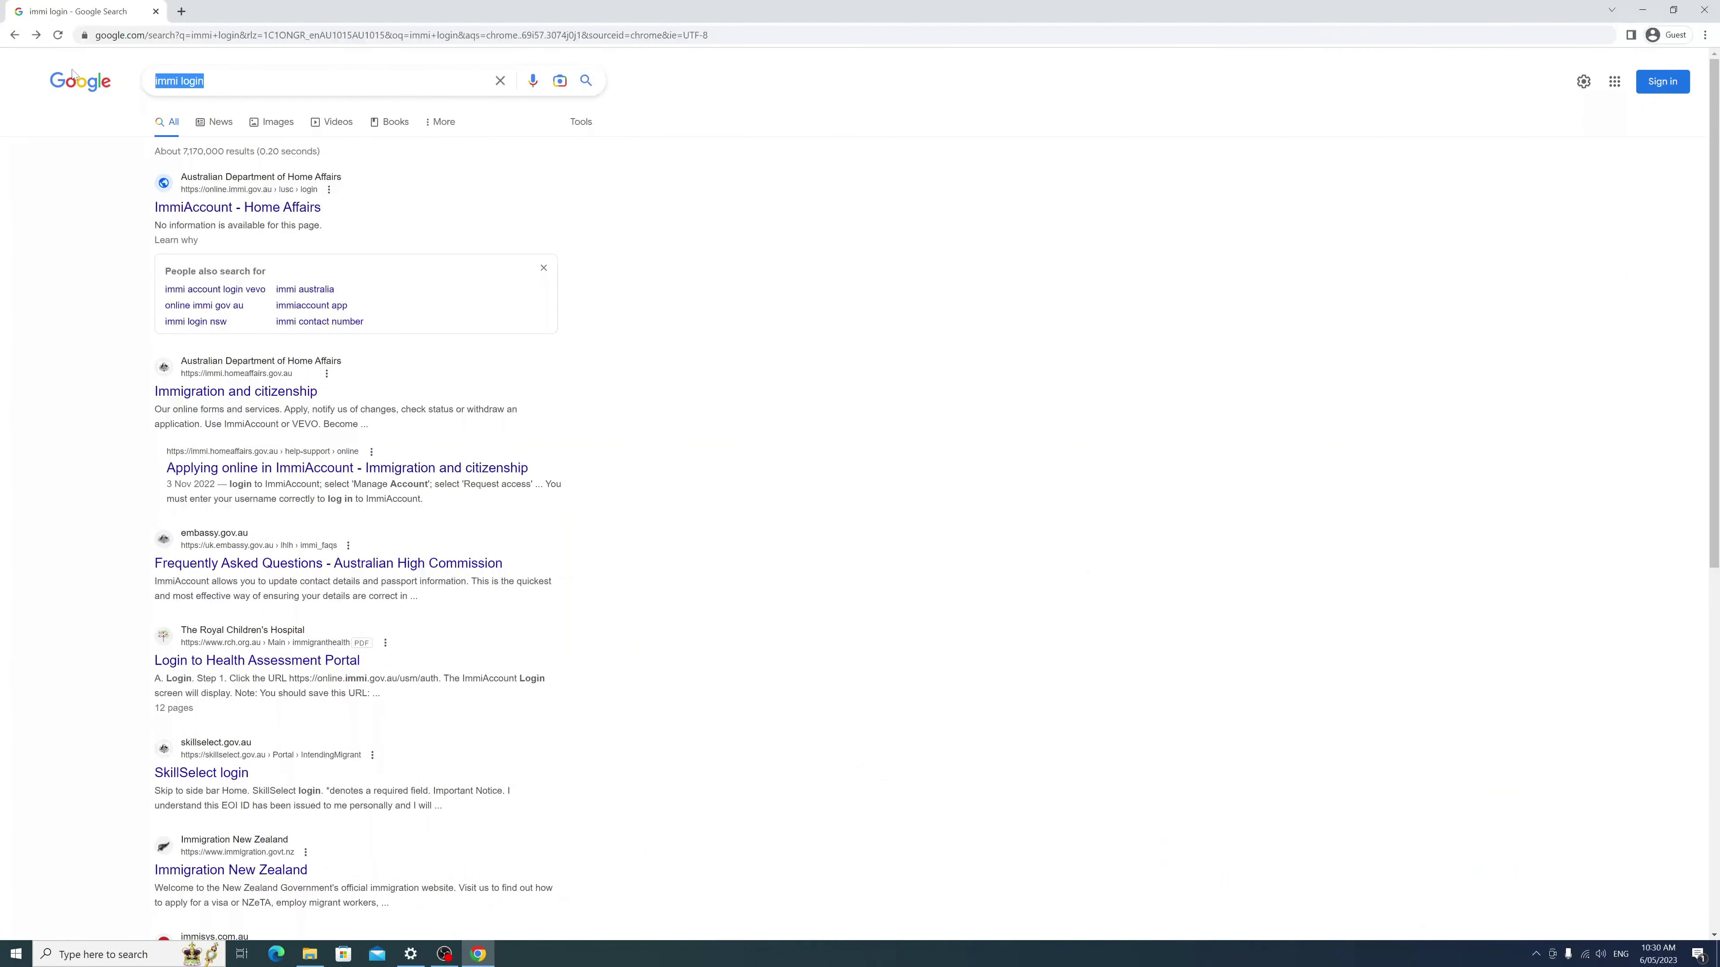
text(immi )
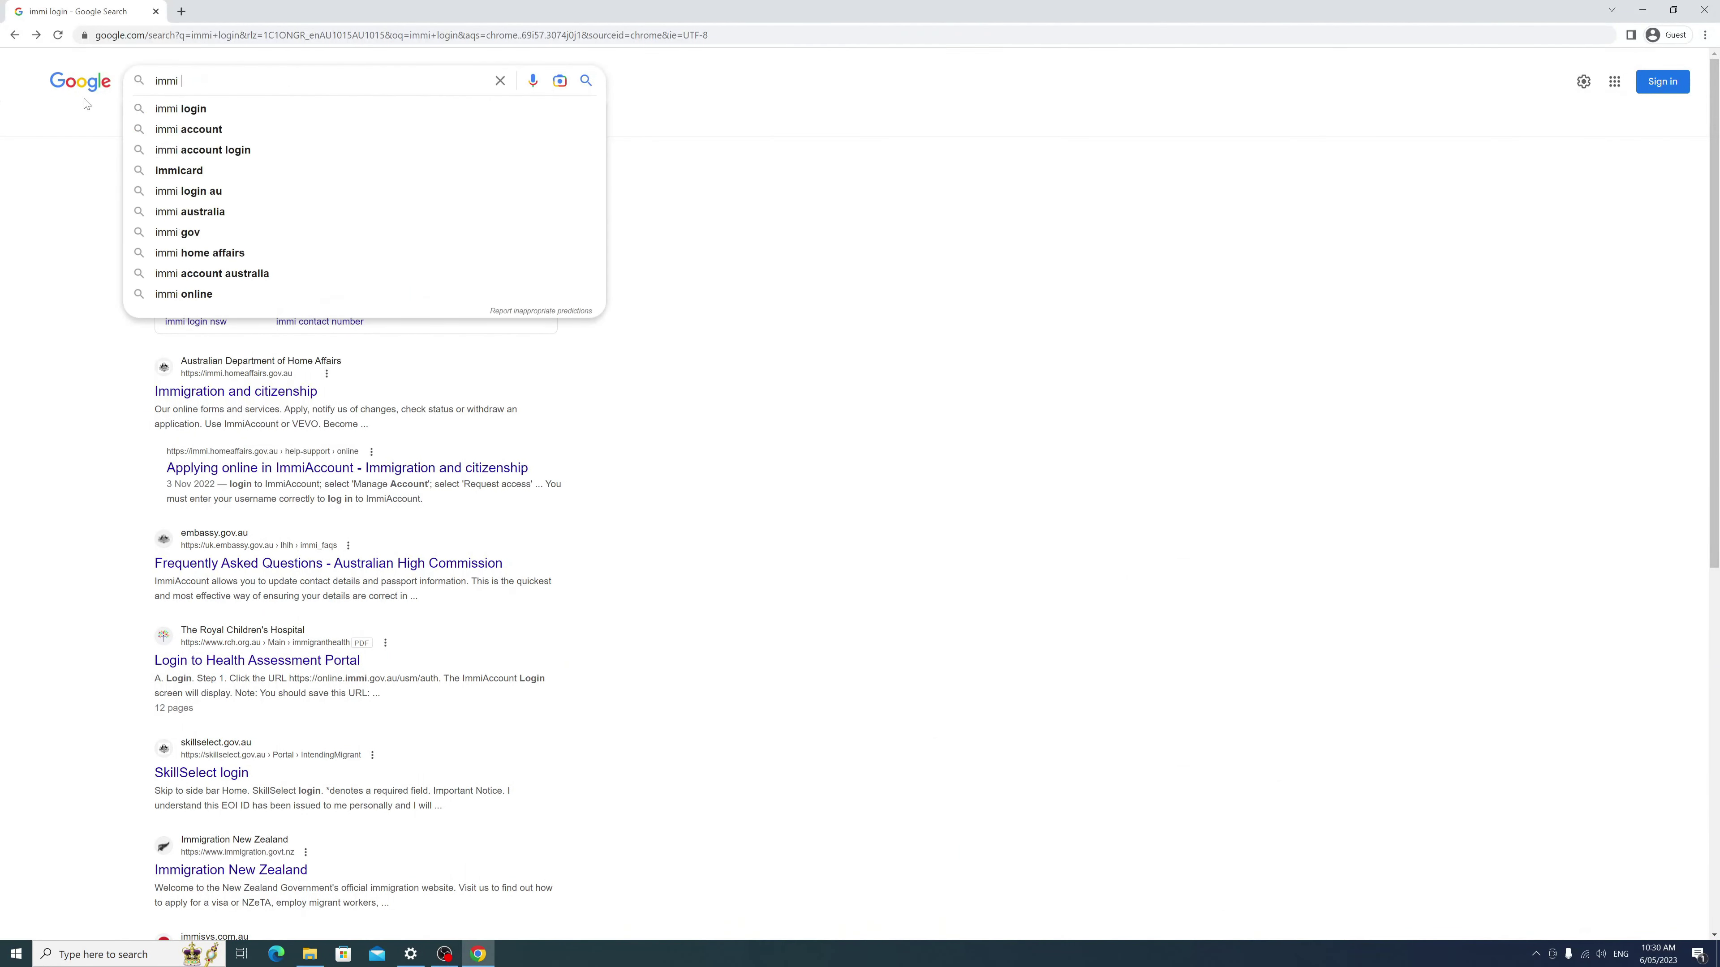
text(login)
key(Return)
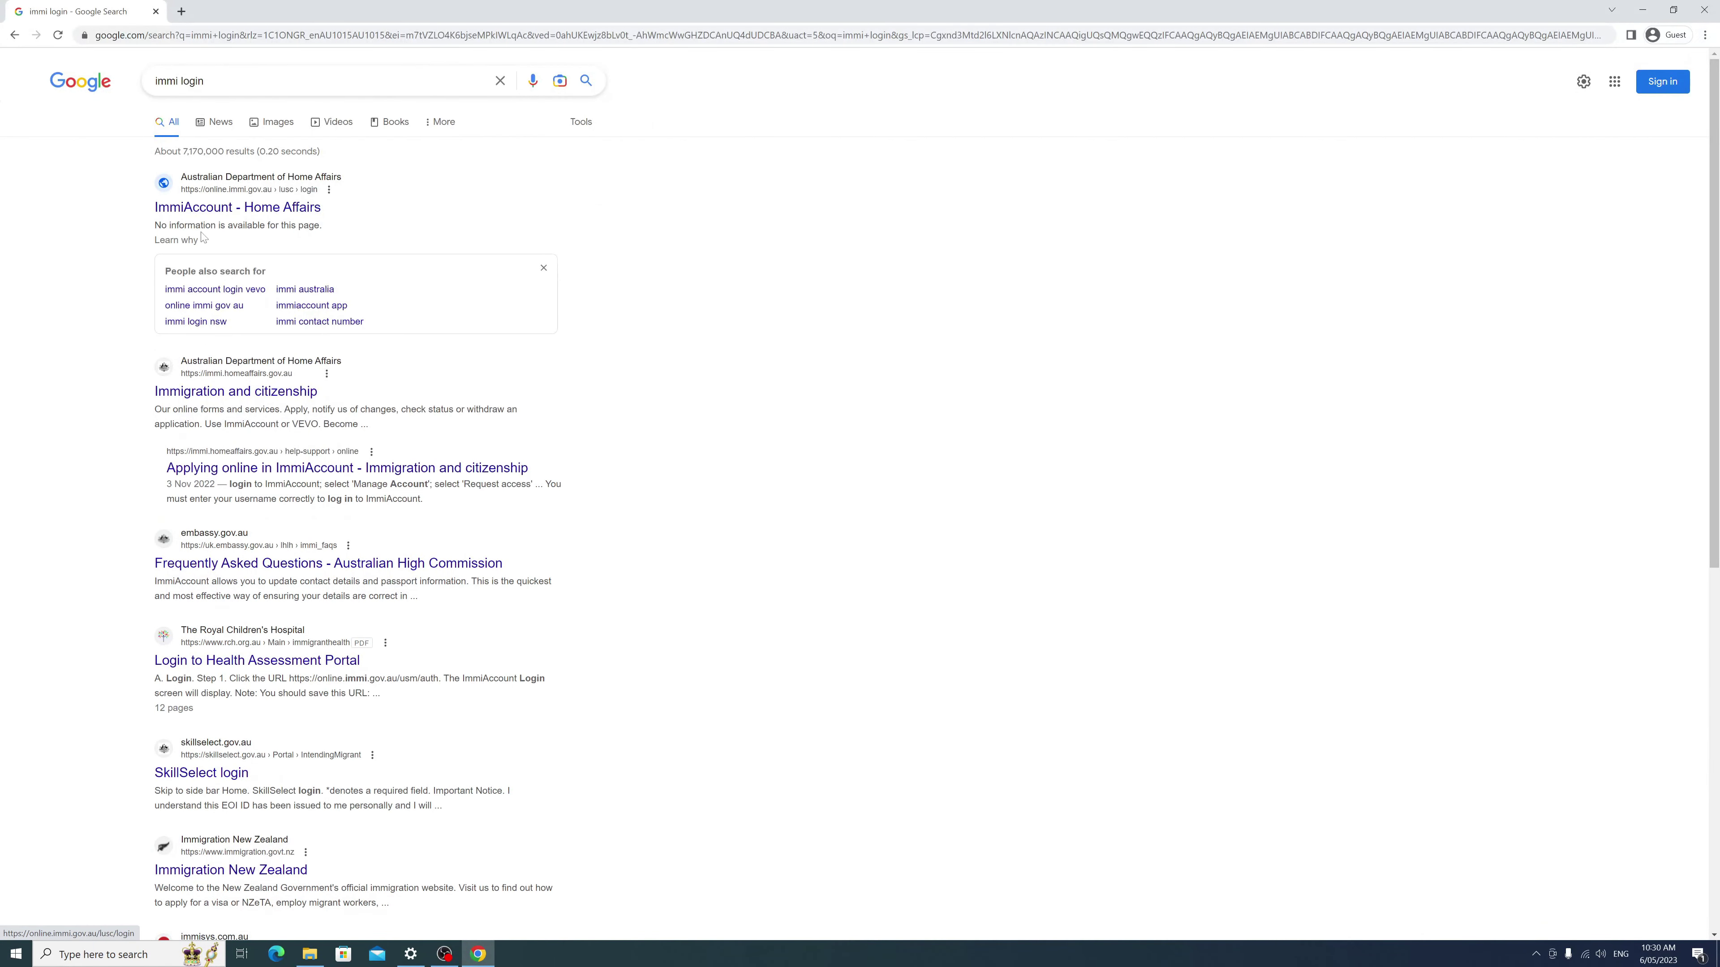
click(205, 208)
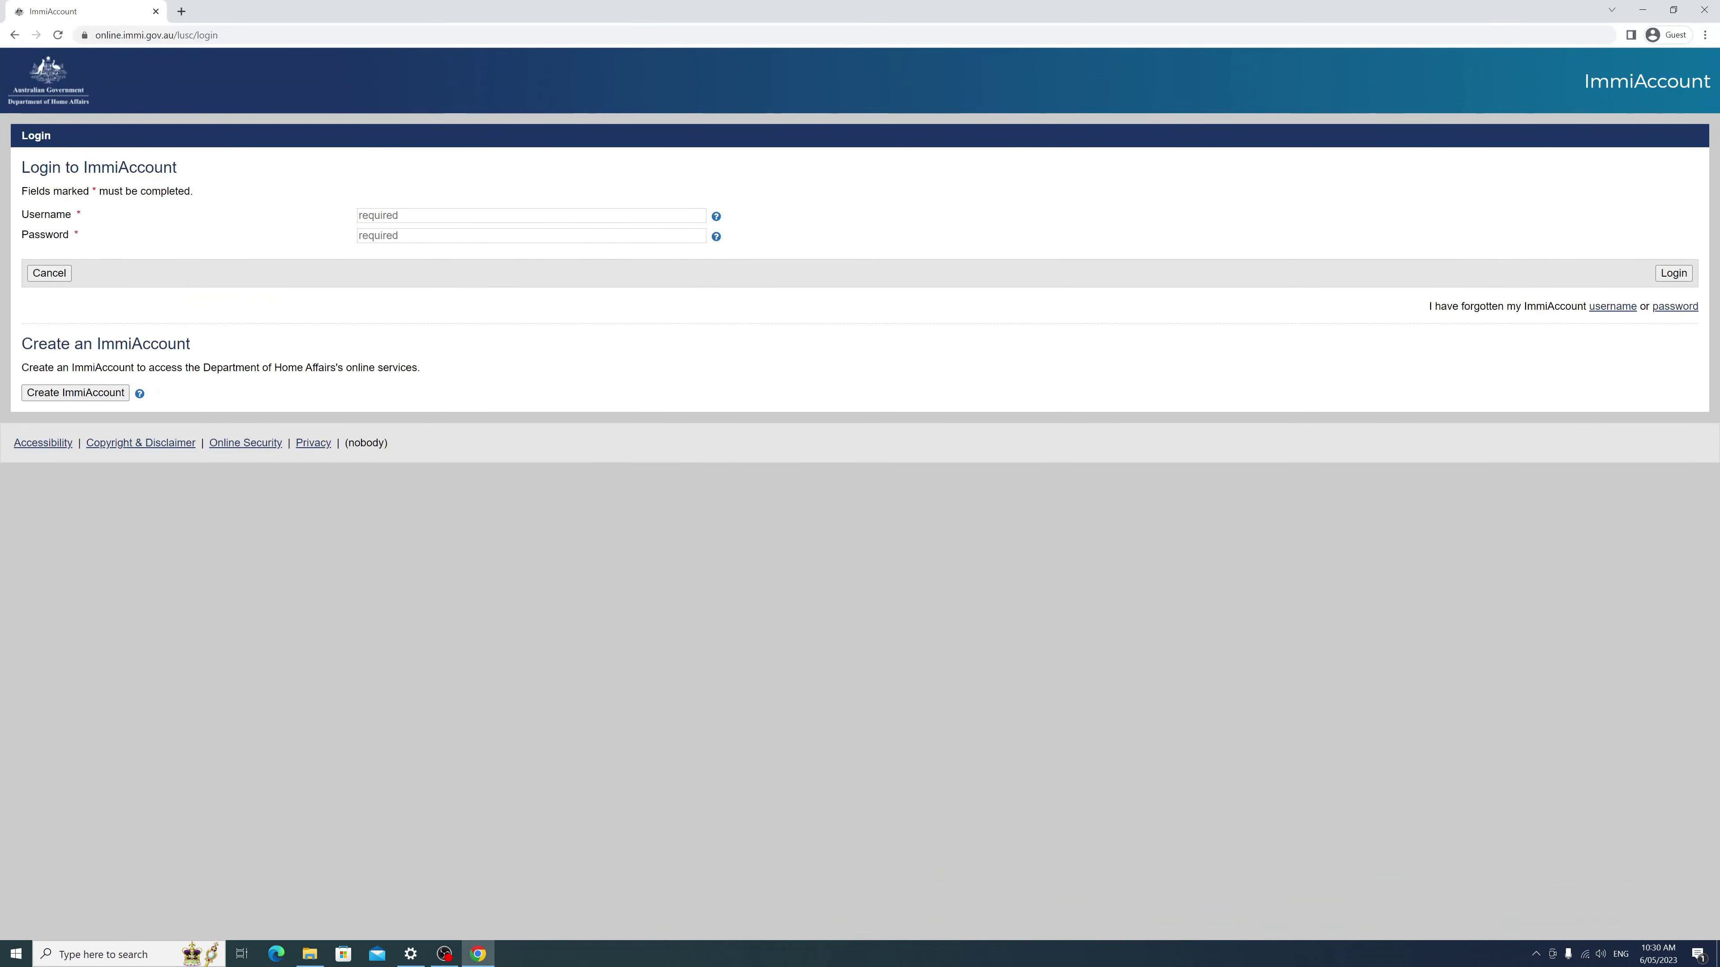
Step: Start a new individual ImmiAccount and enter the applicant's family name, given names and phone number
click(94, 394)
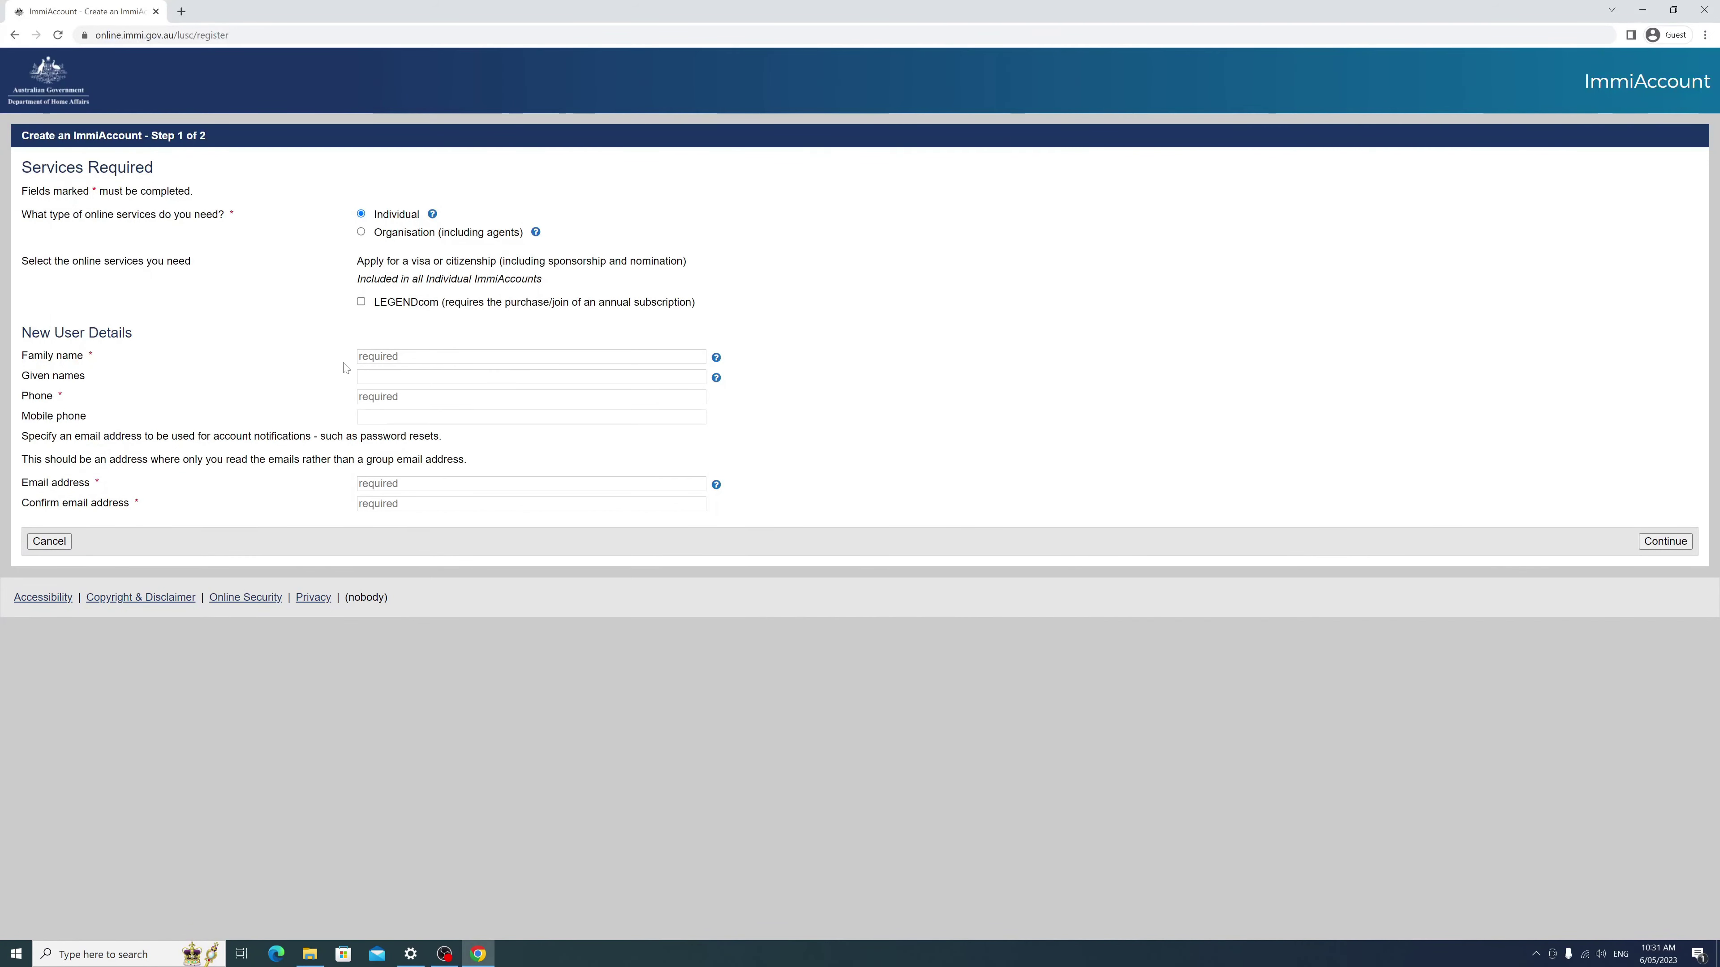
click(380, 361)
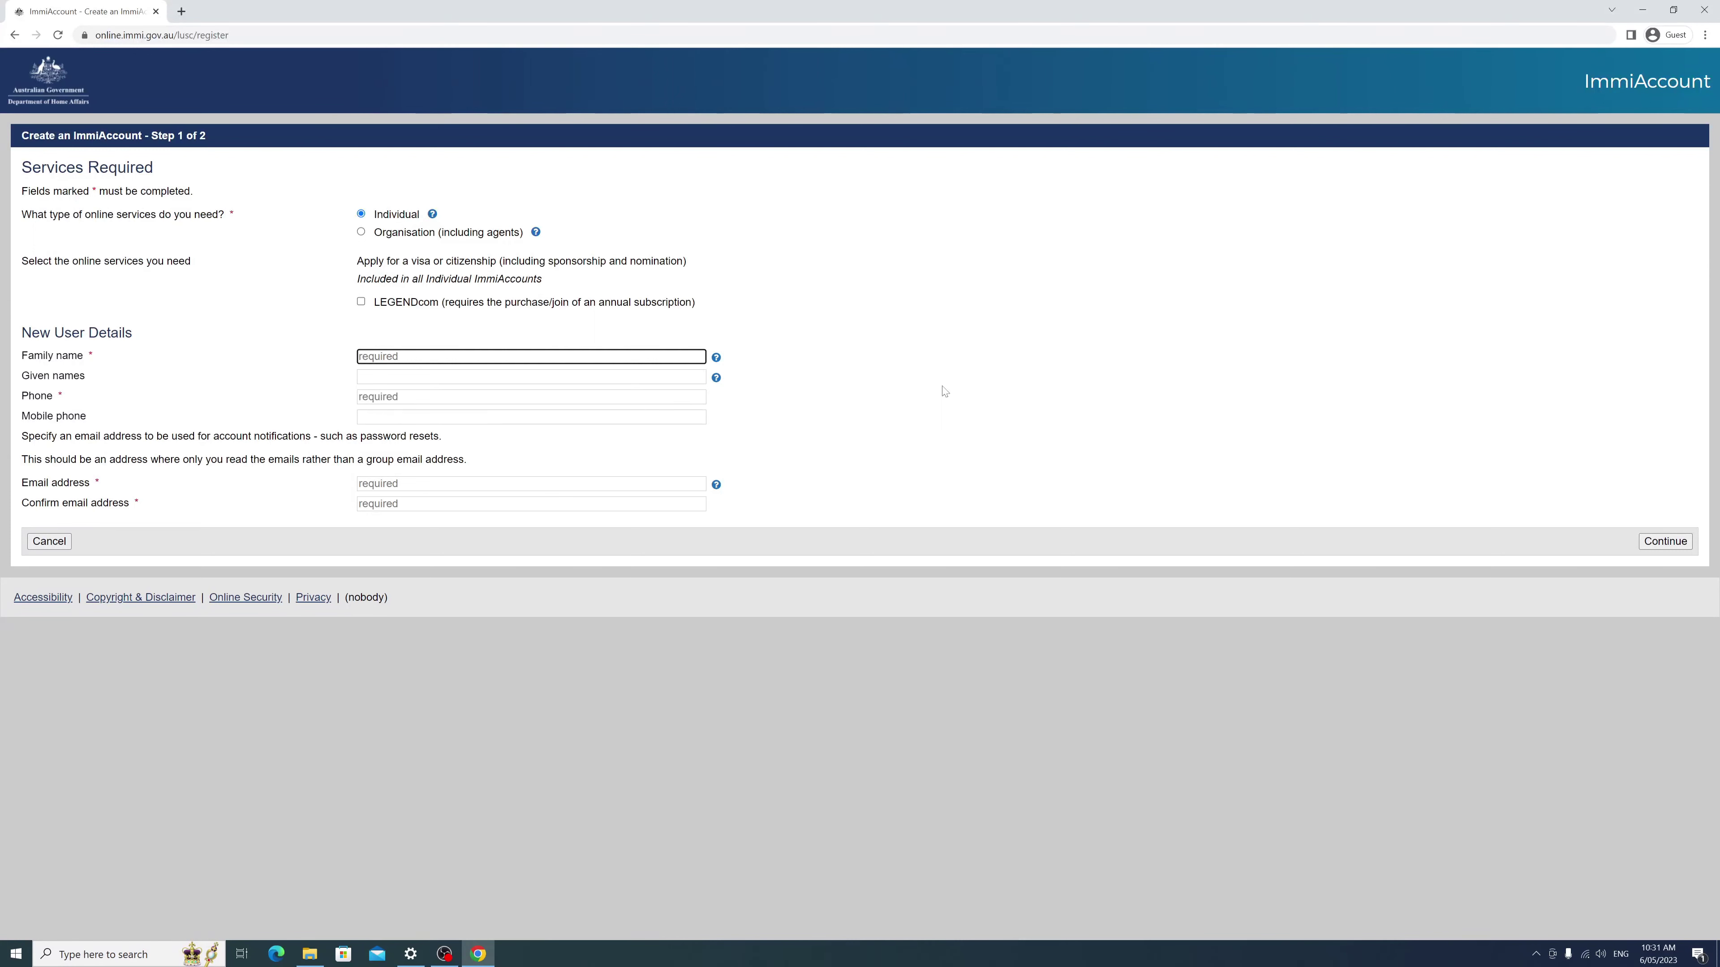
text(sh)
key(BackSpace)
key(Tab)
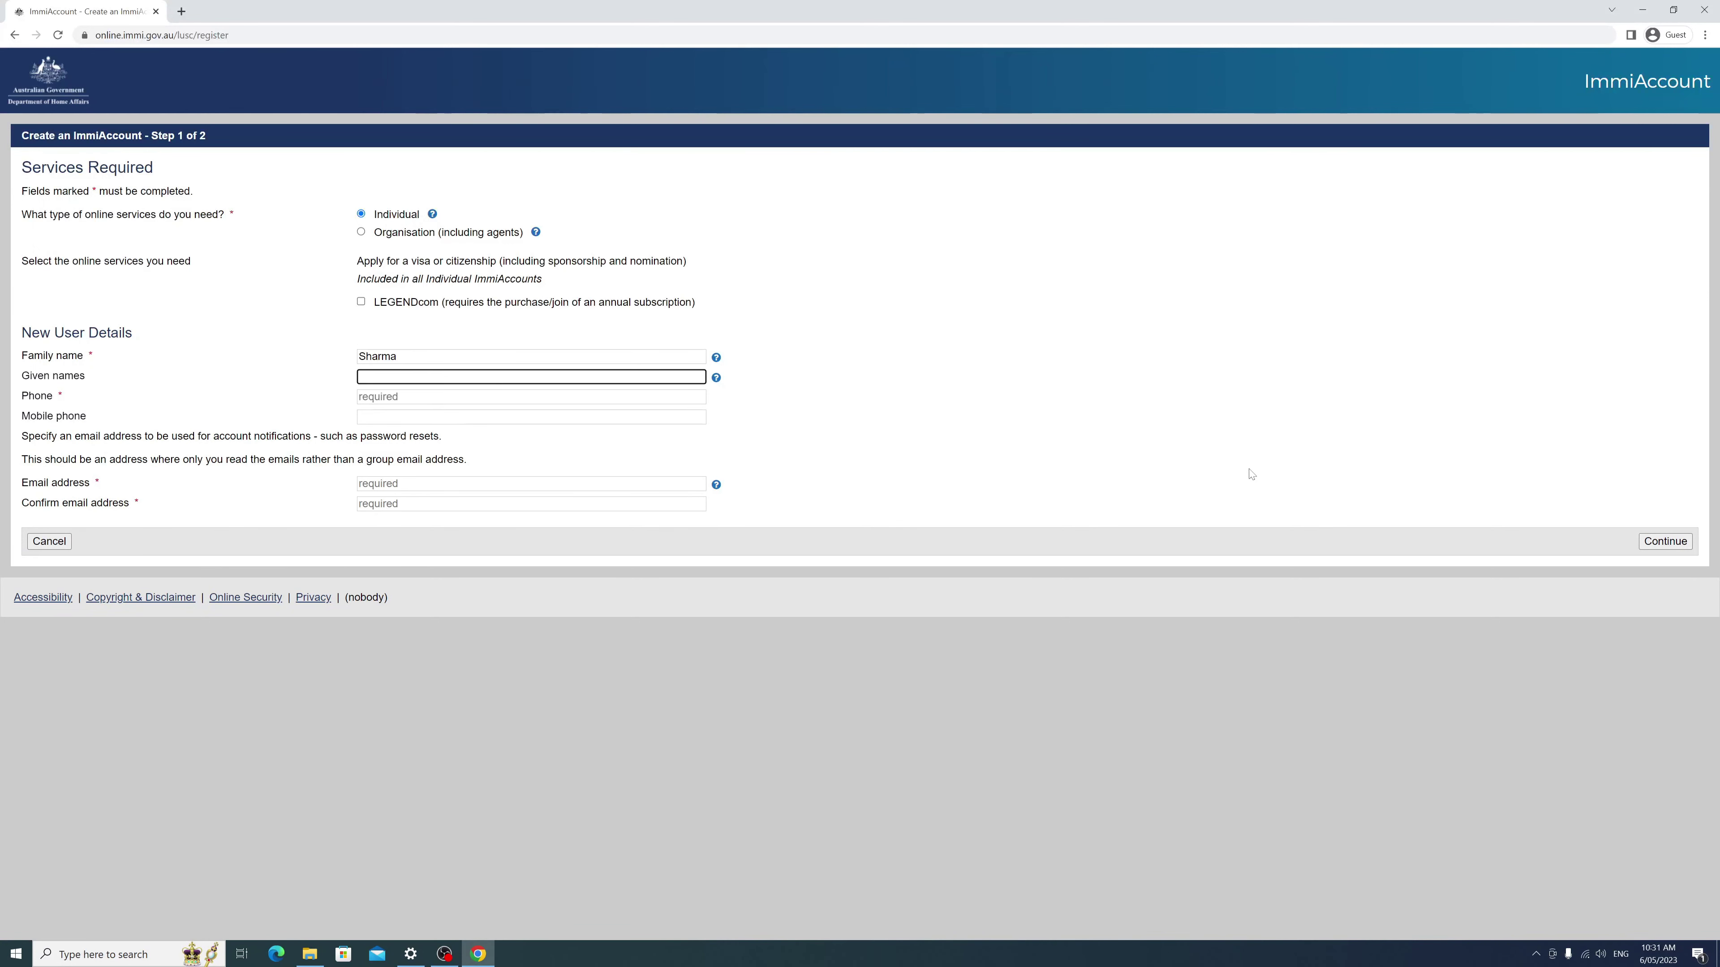
key(Tab)
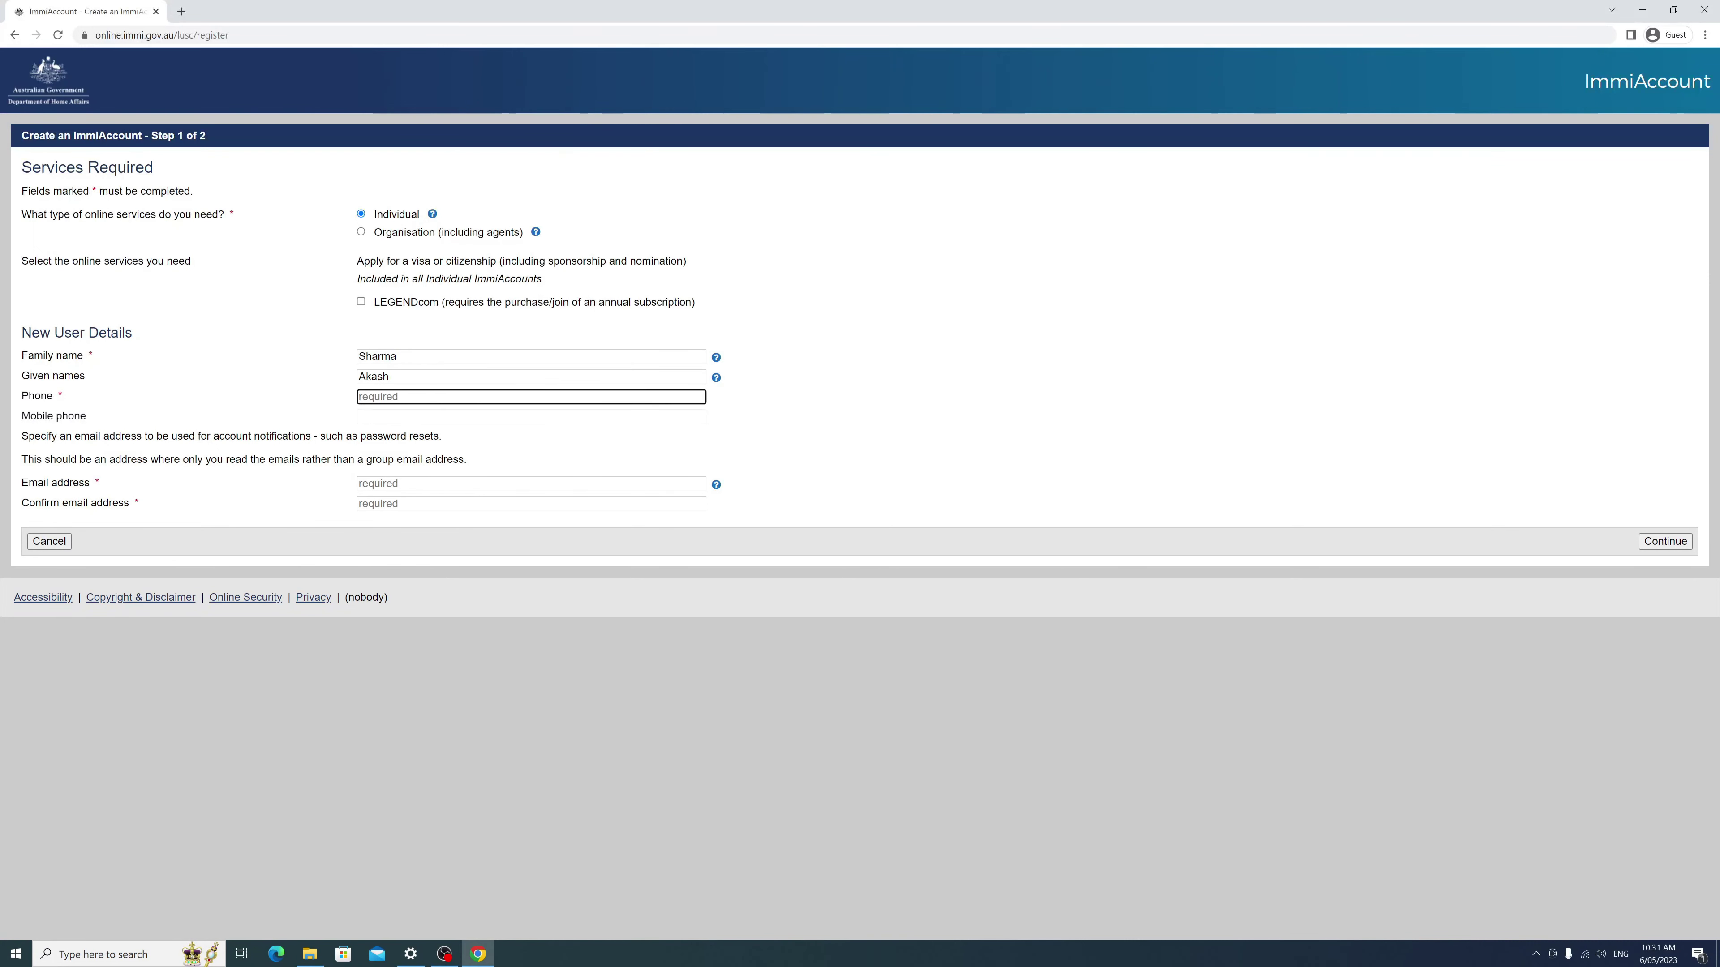
click(409, 418)
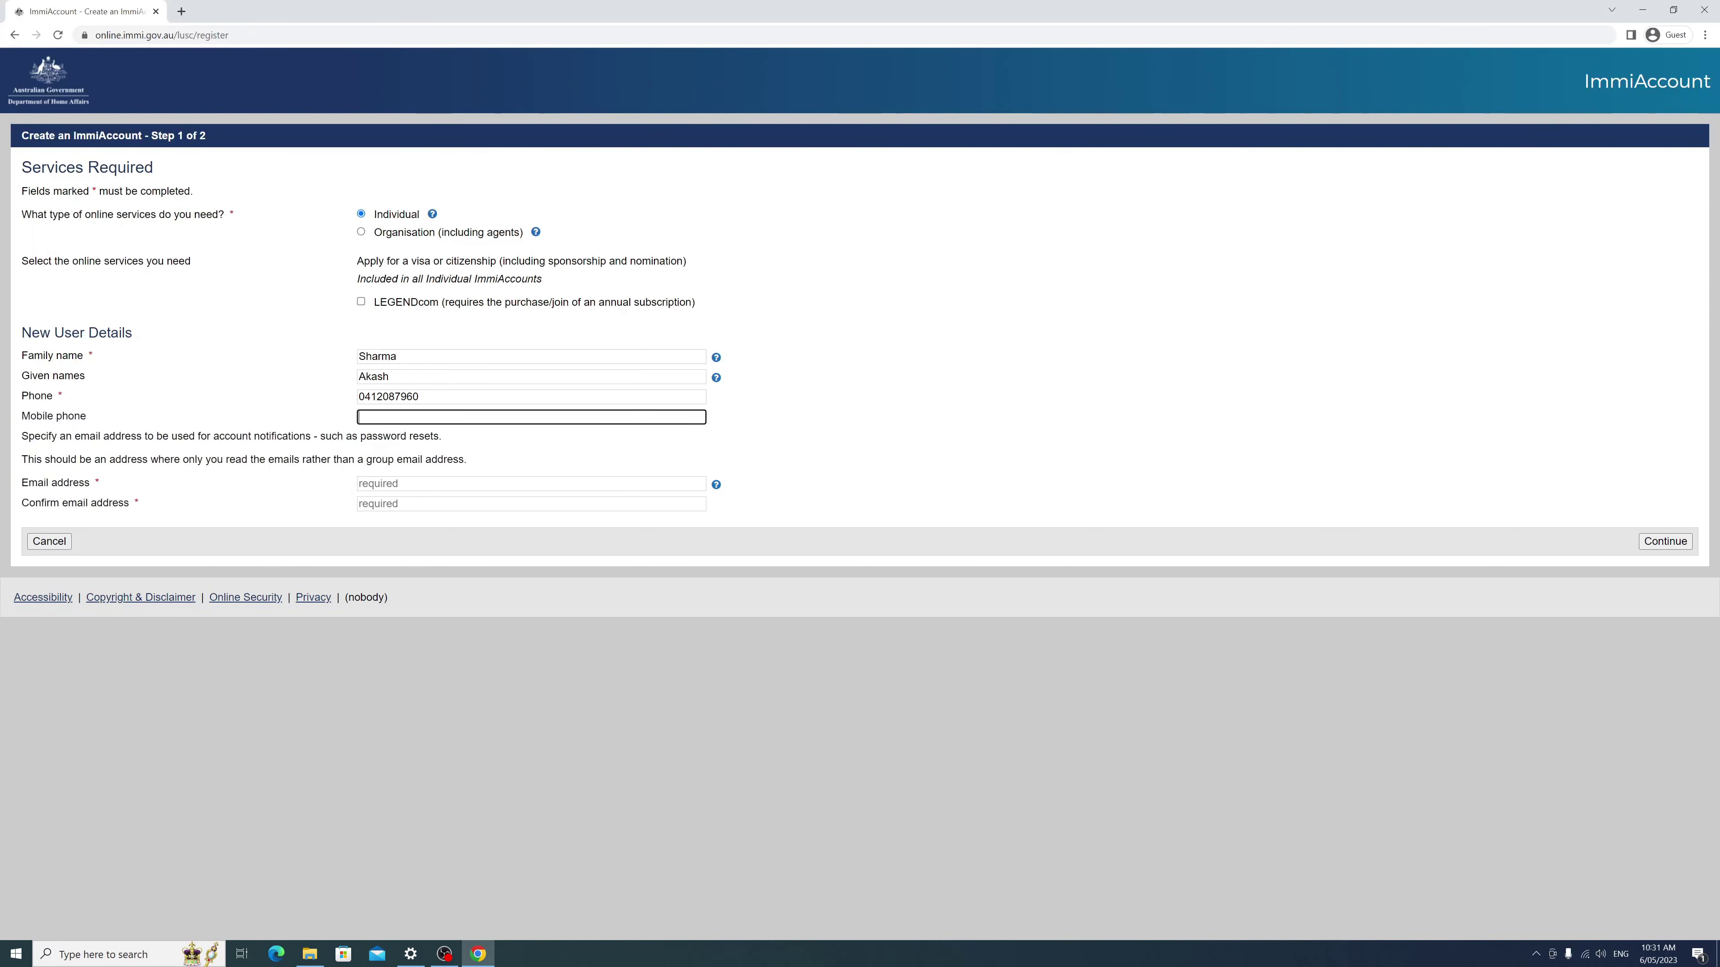
click(515, 466)
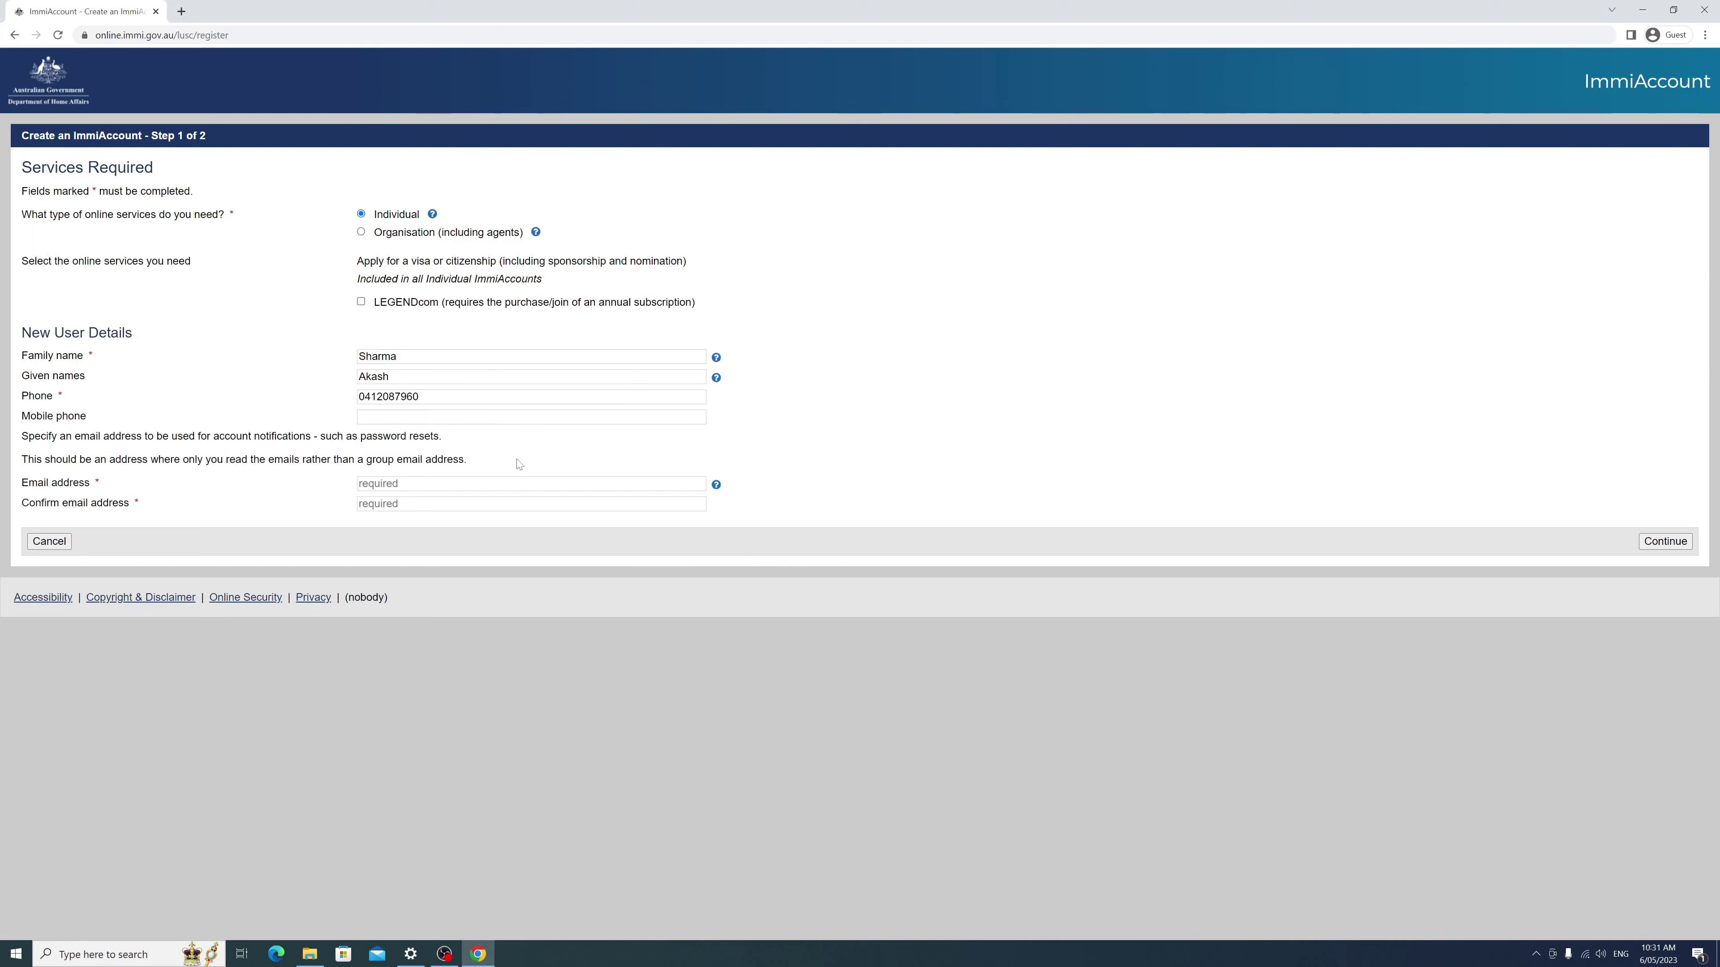
Step: Enter and confirm the account email address, then continue to Step 2 account details
click(528, 483)
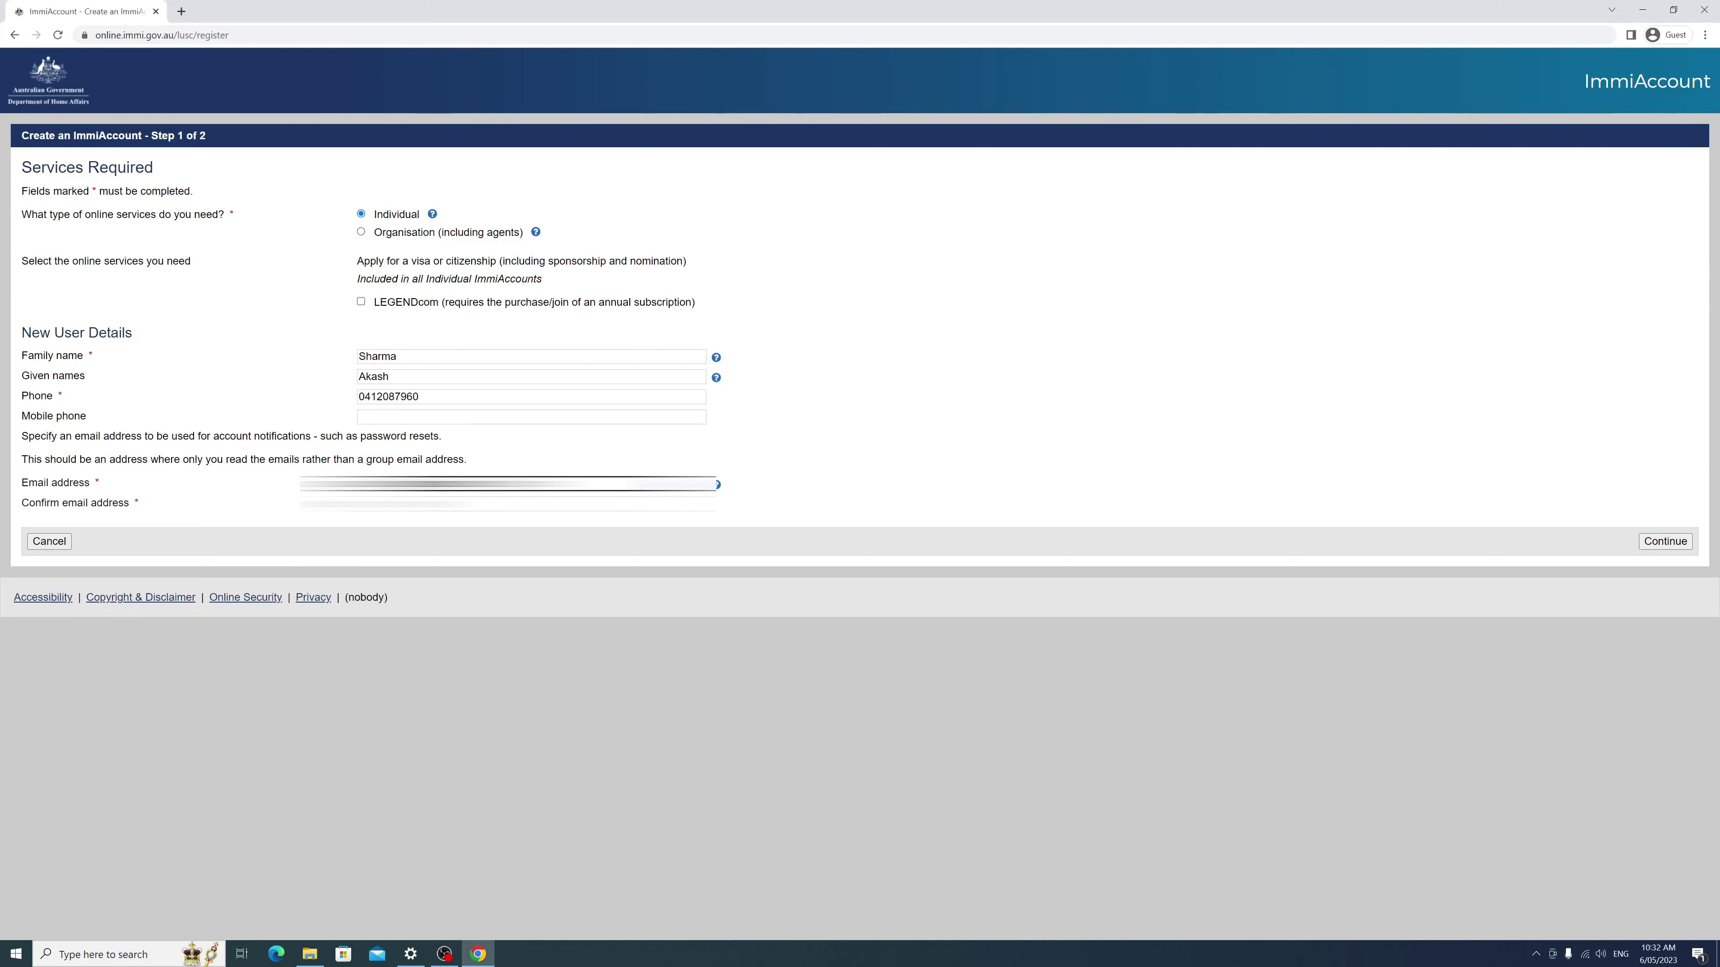
key(Tab)
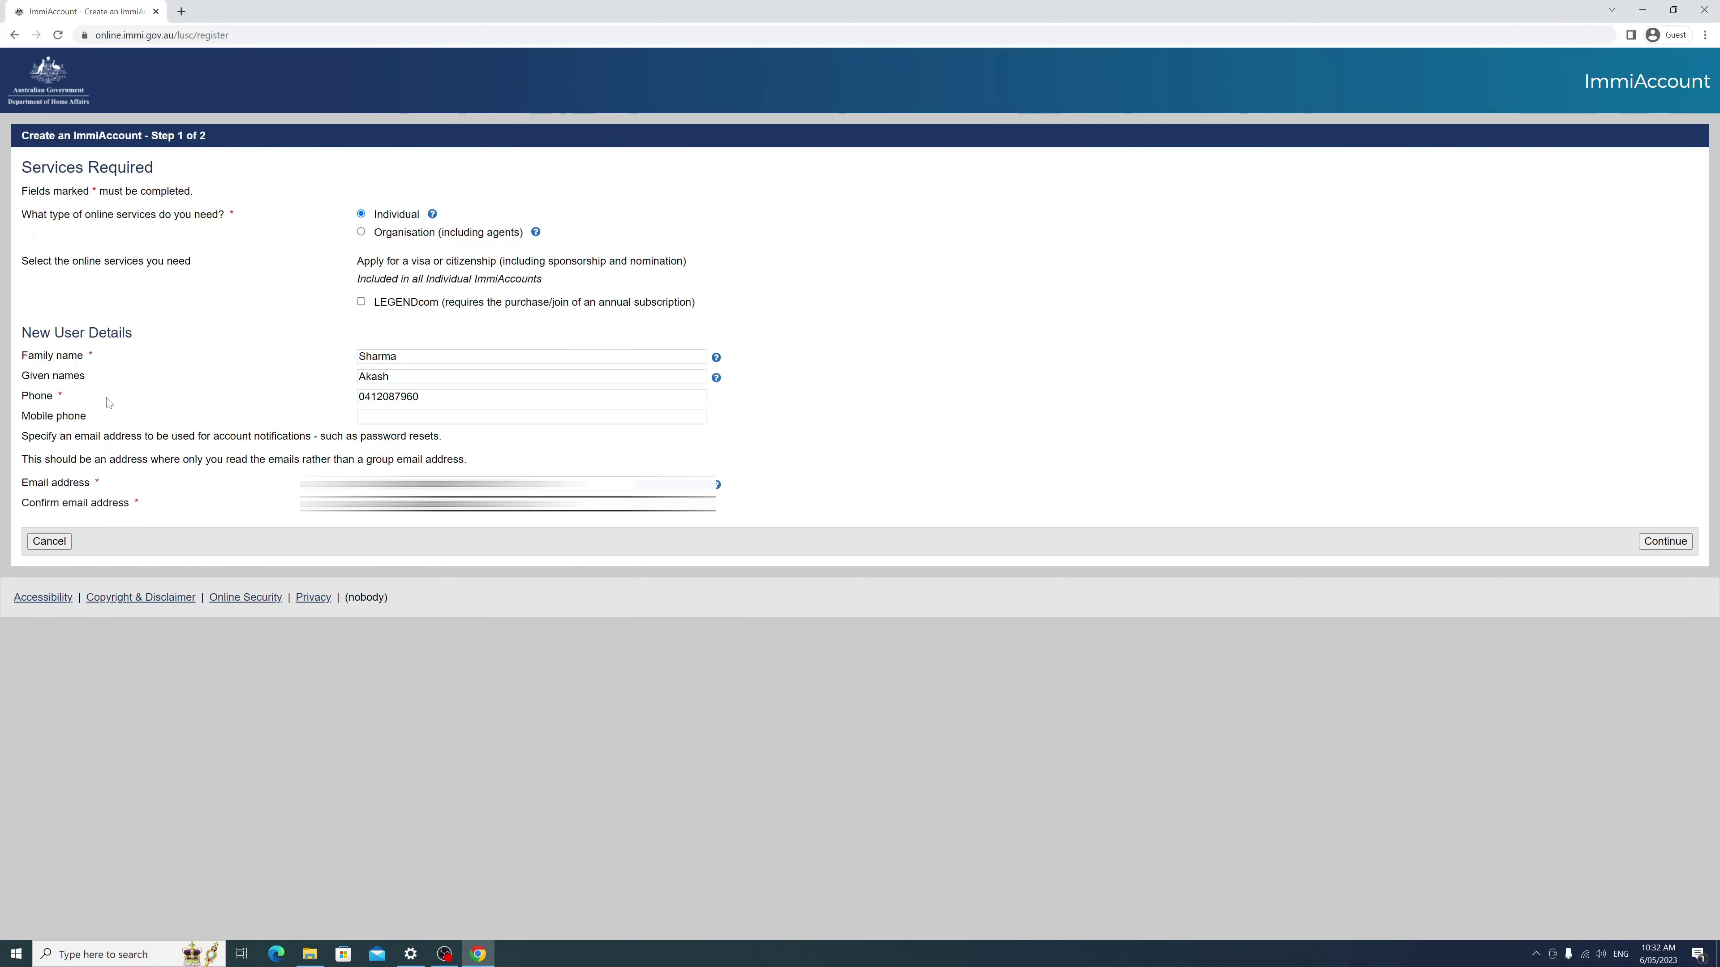
click(1665, 541)
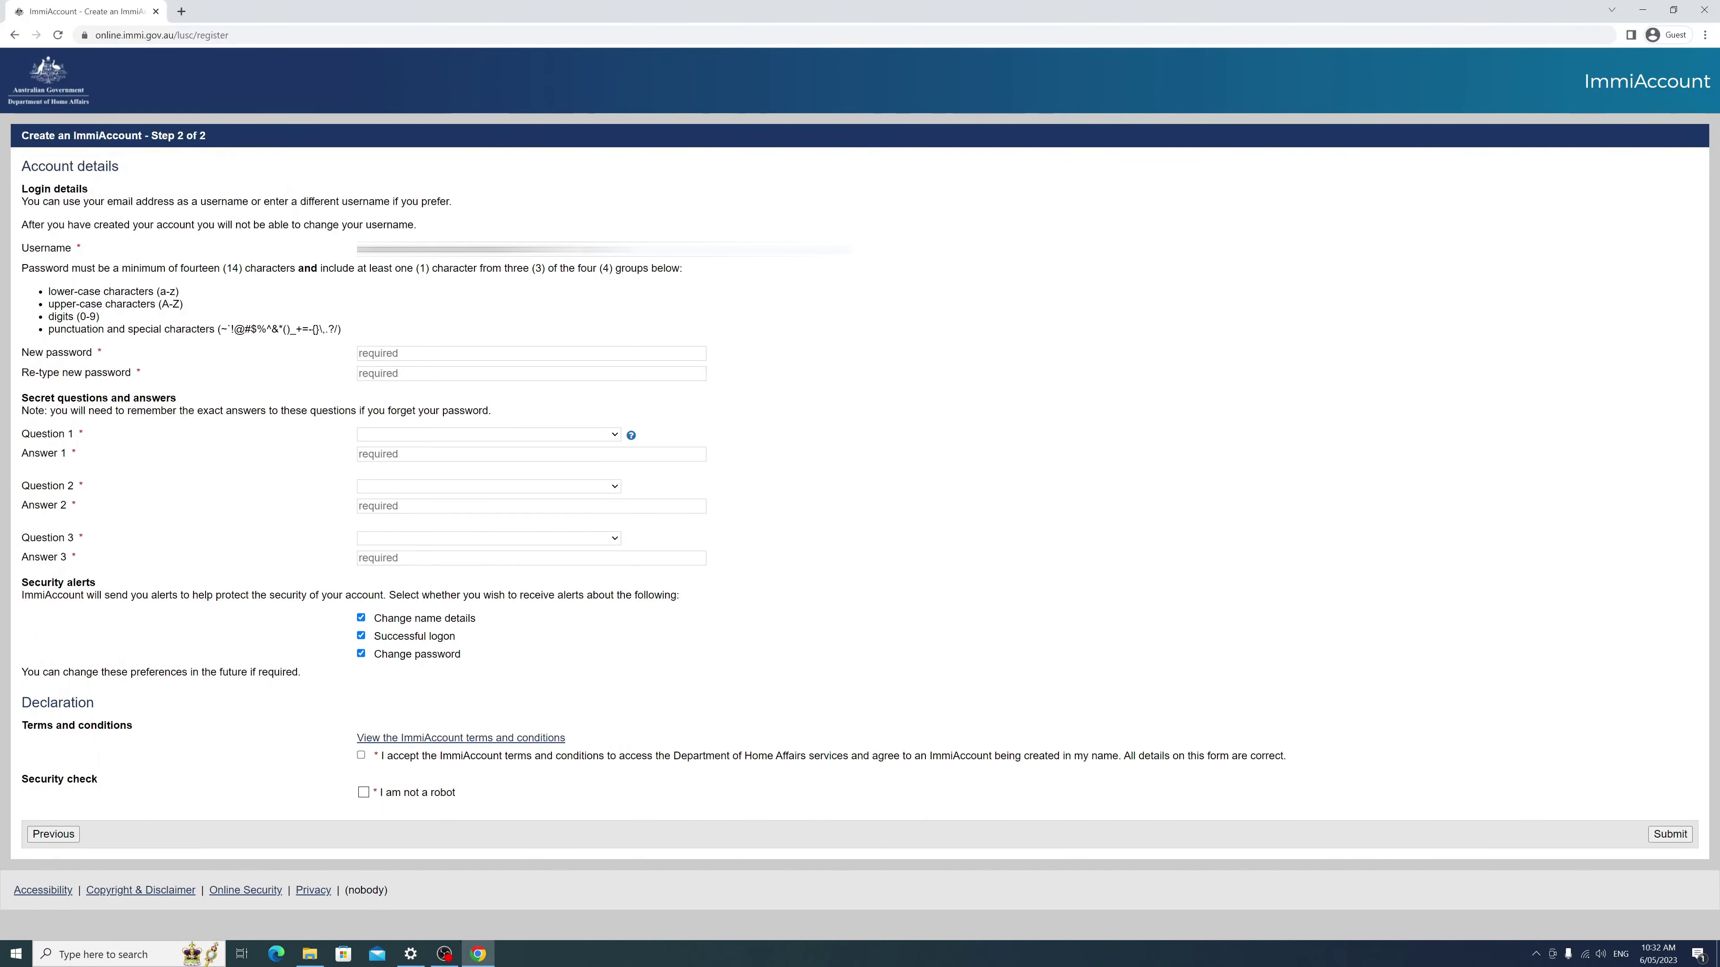
Step: Enter a new account password and begin retyping it in the confirmation field
click(697, 354)
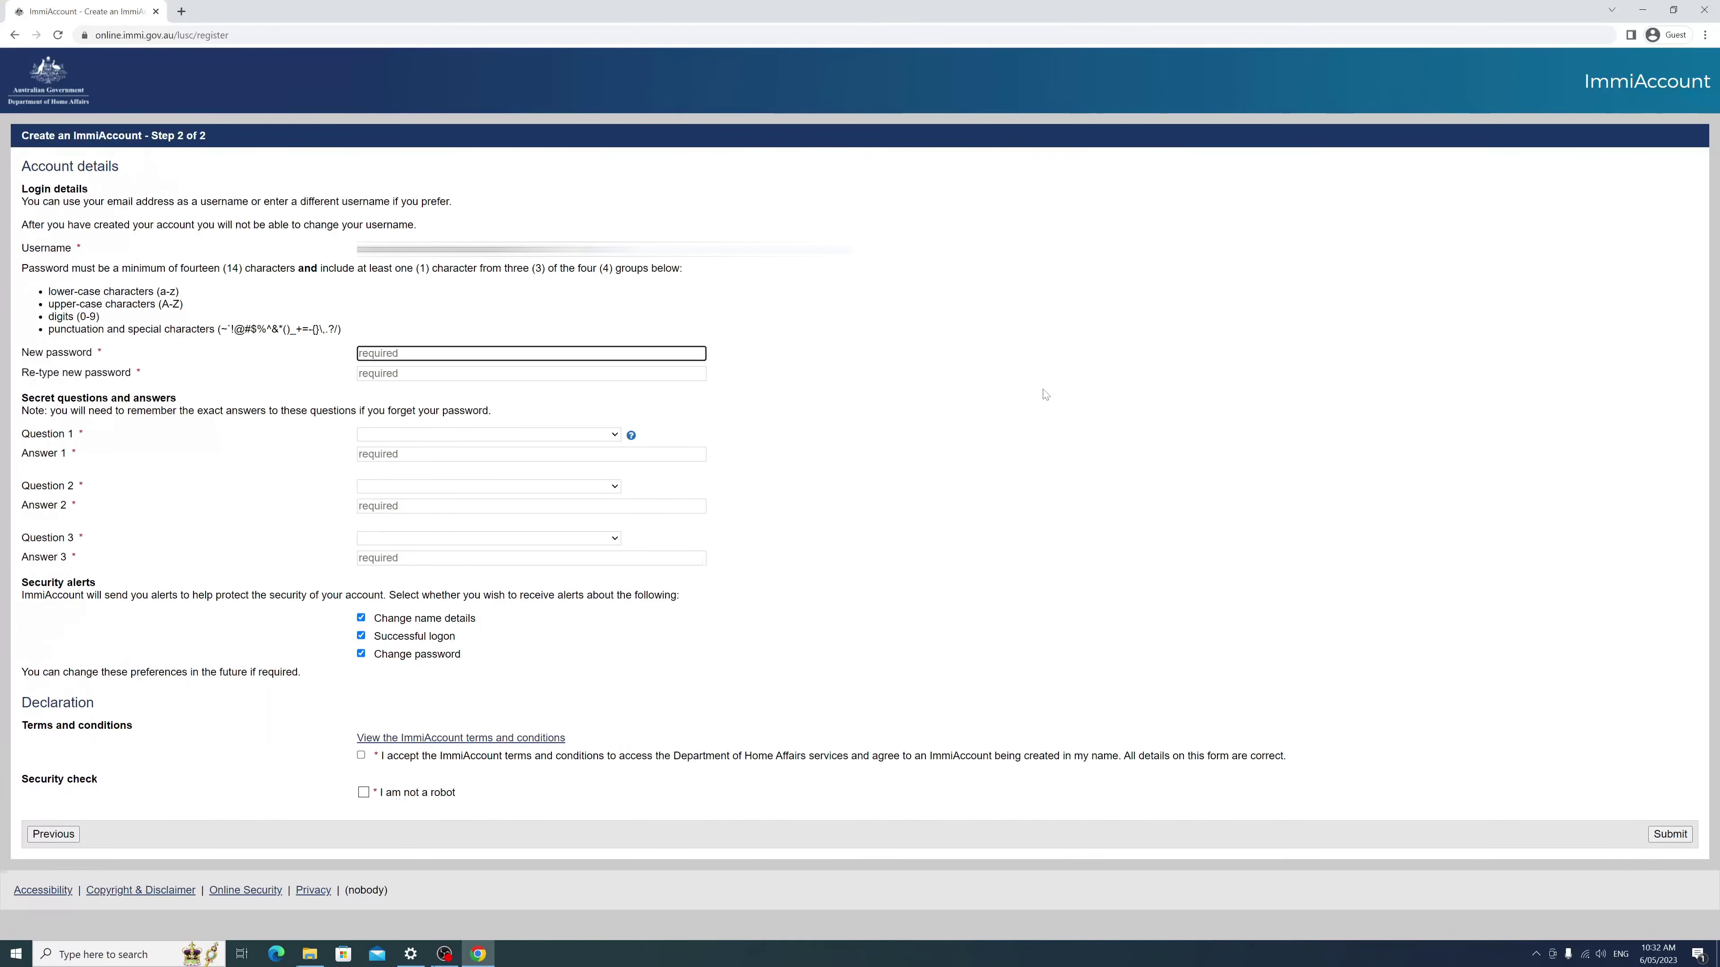
text(aa)
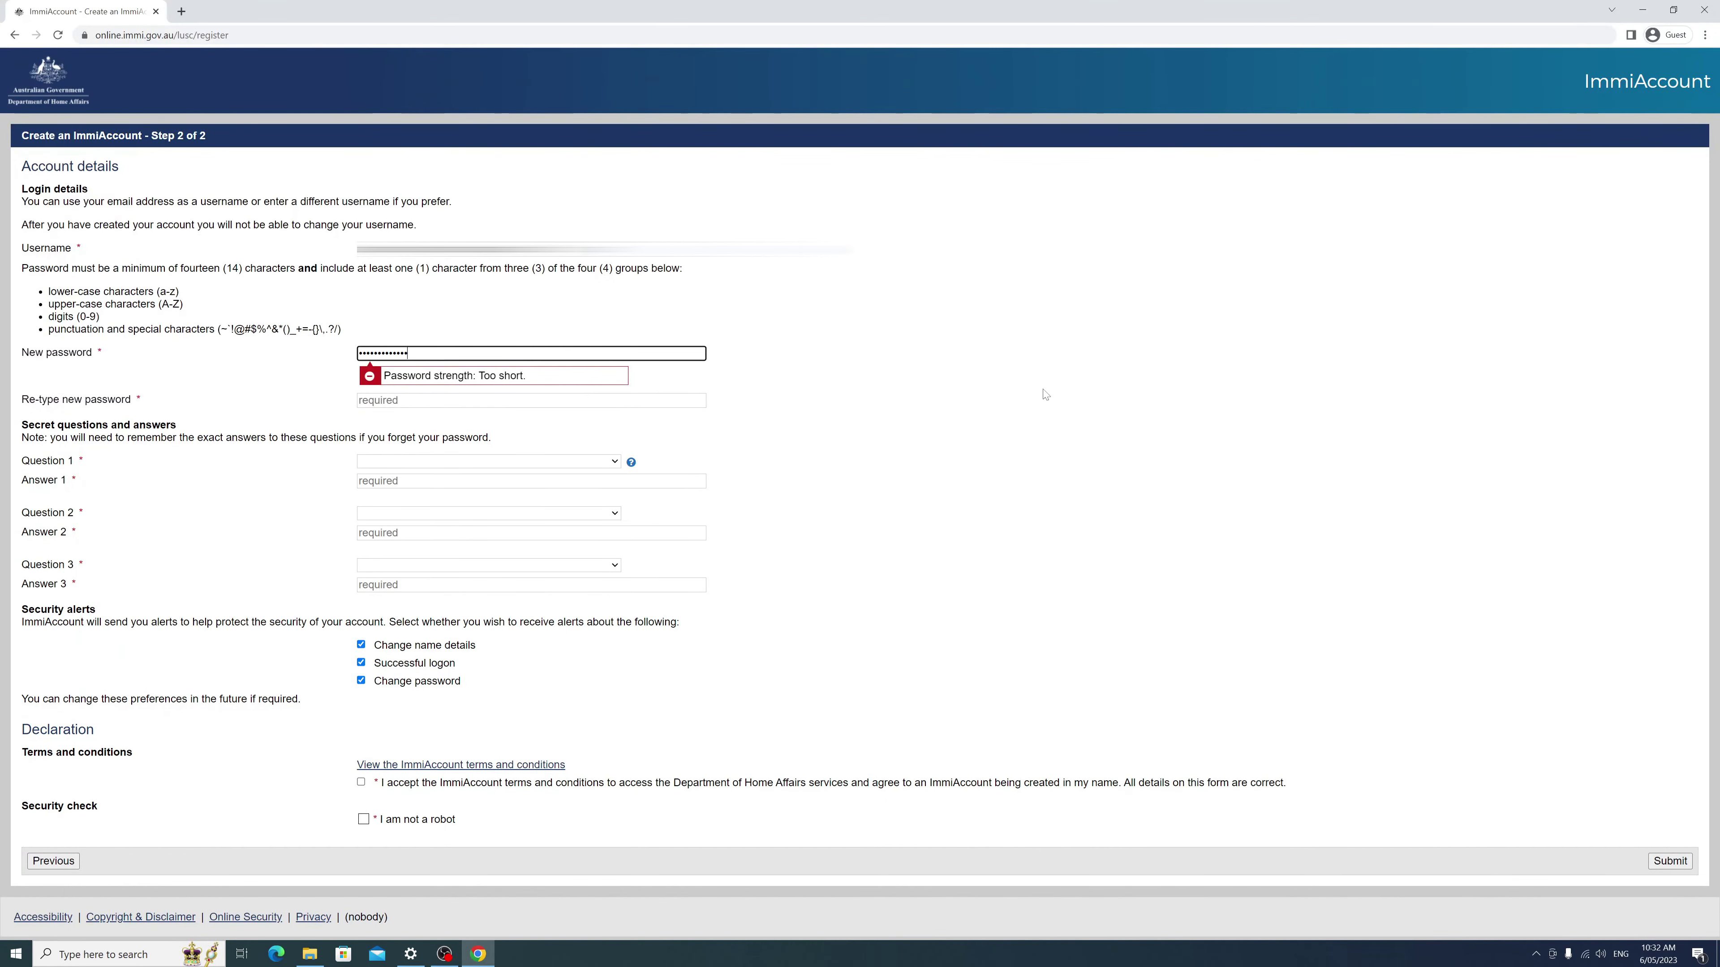
text(a)
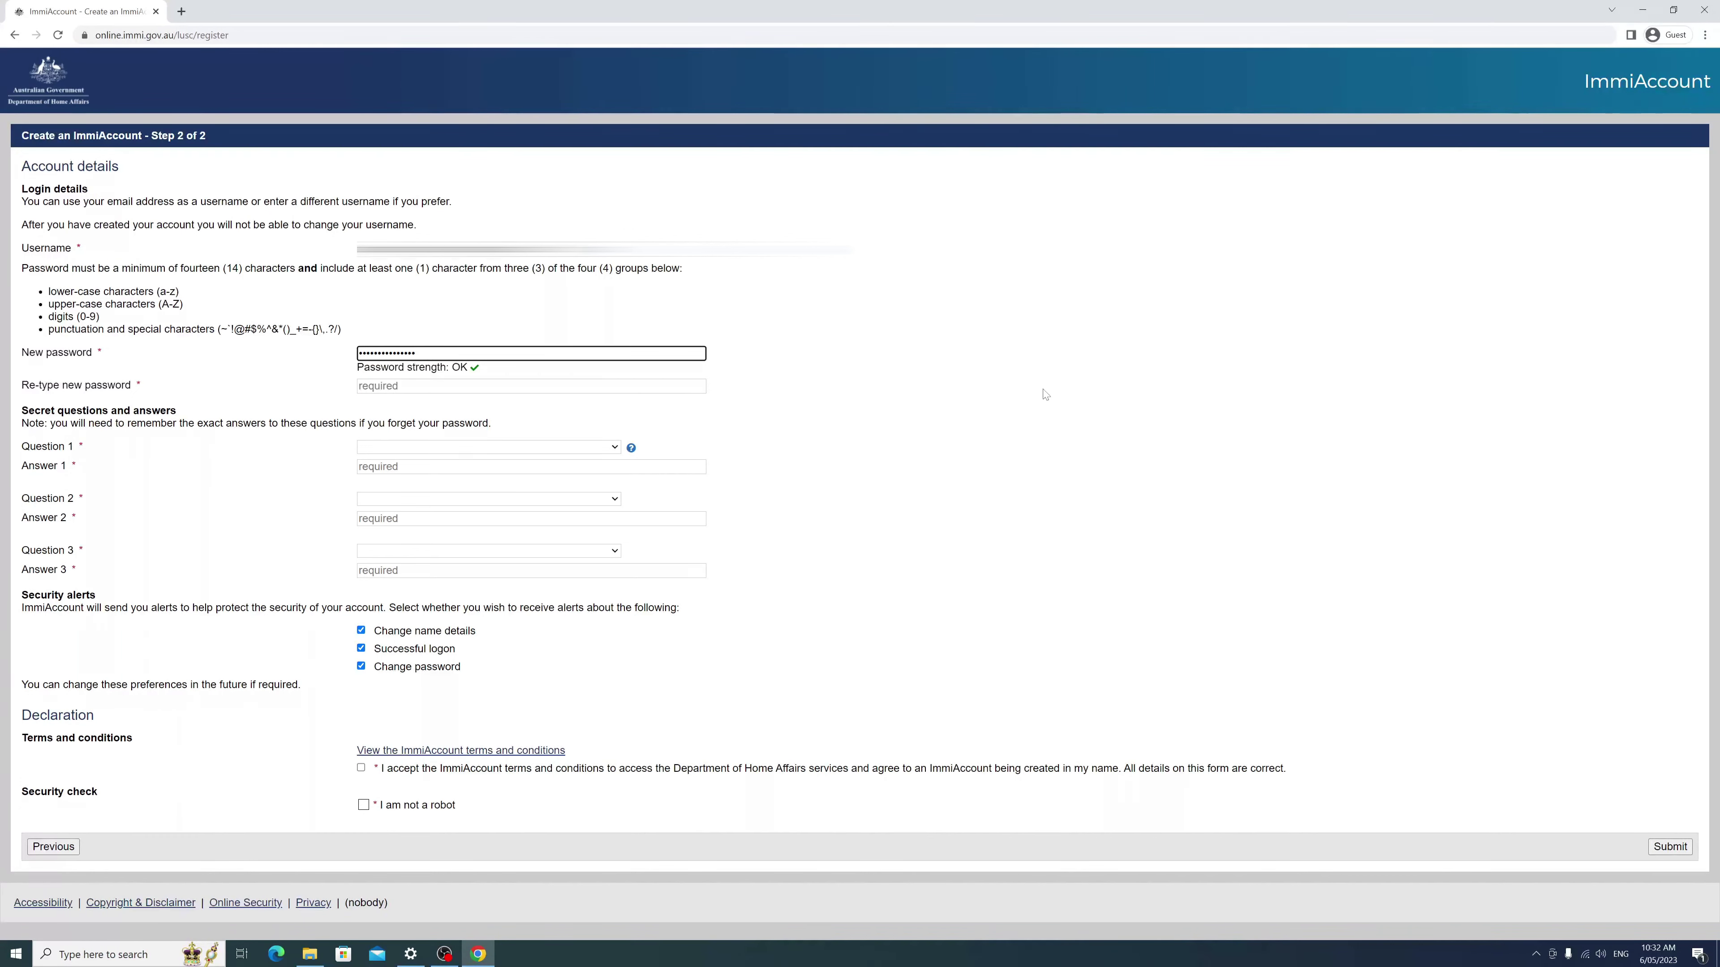
key(Tab)
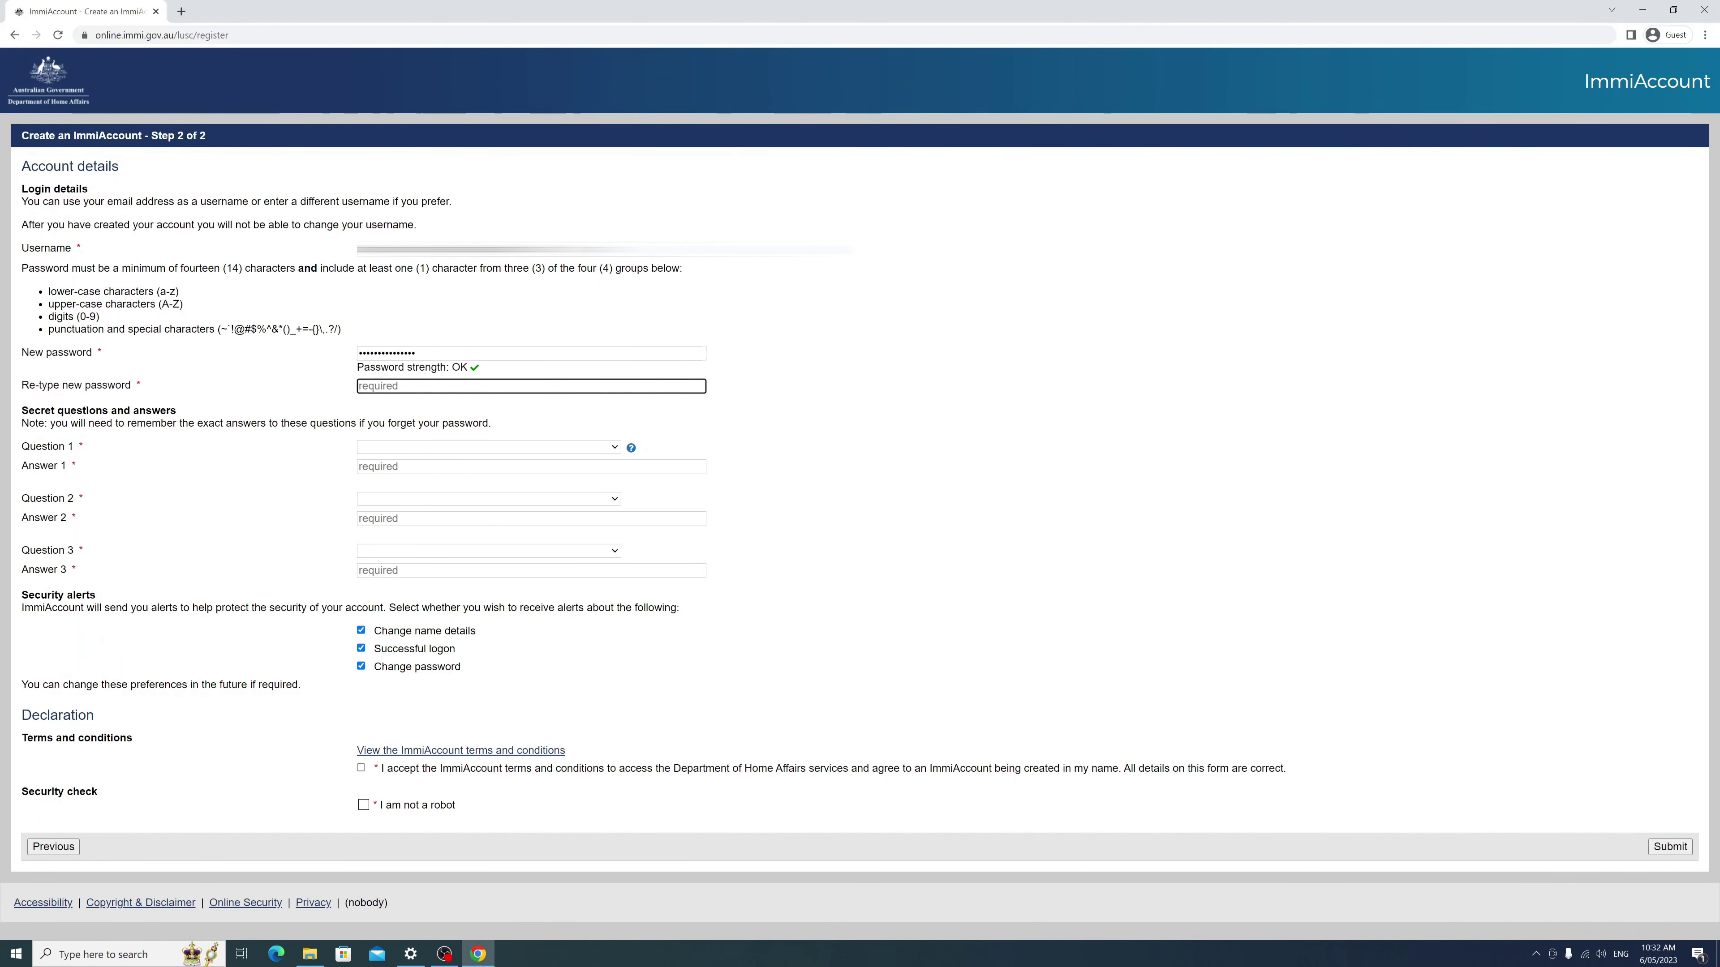
text(aaaaaa)
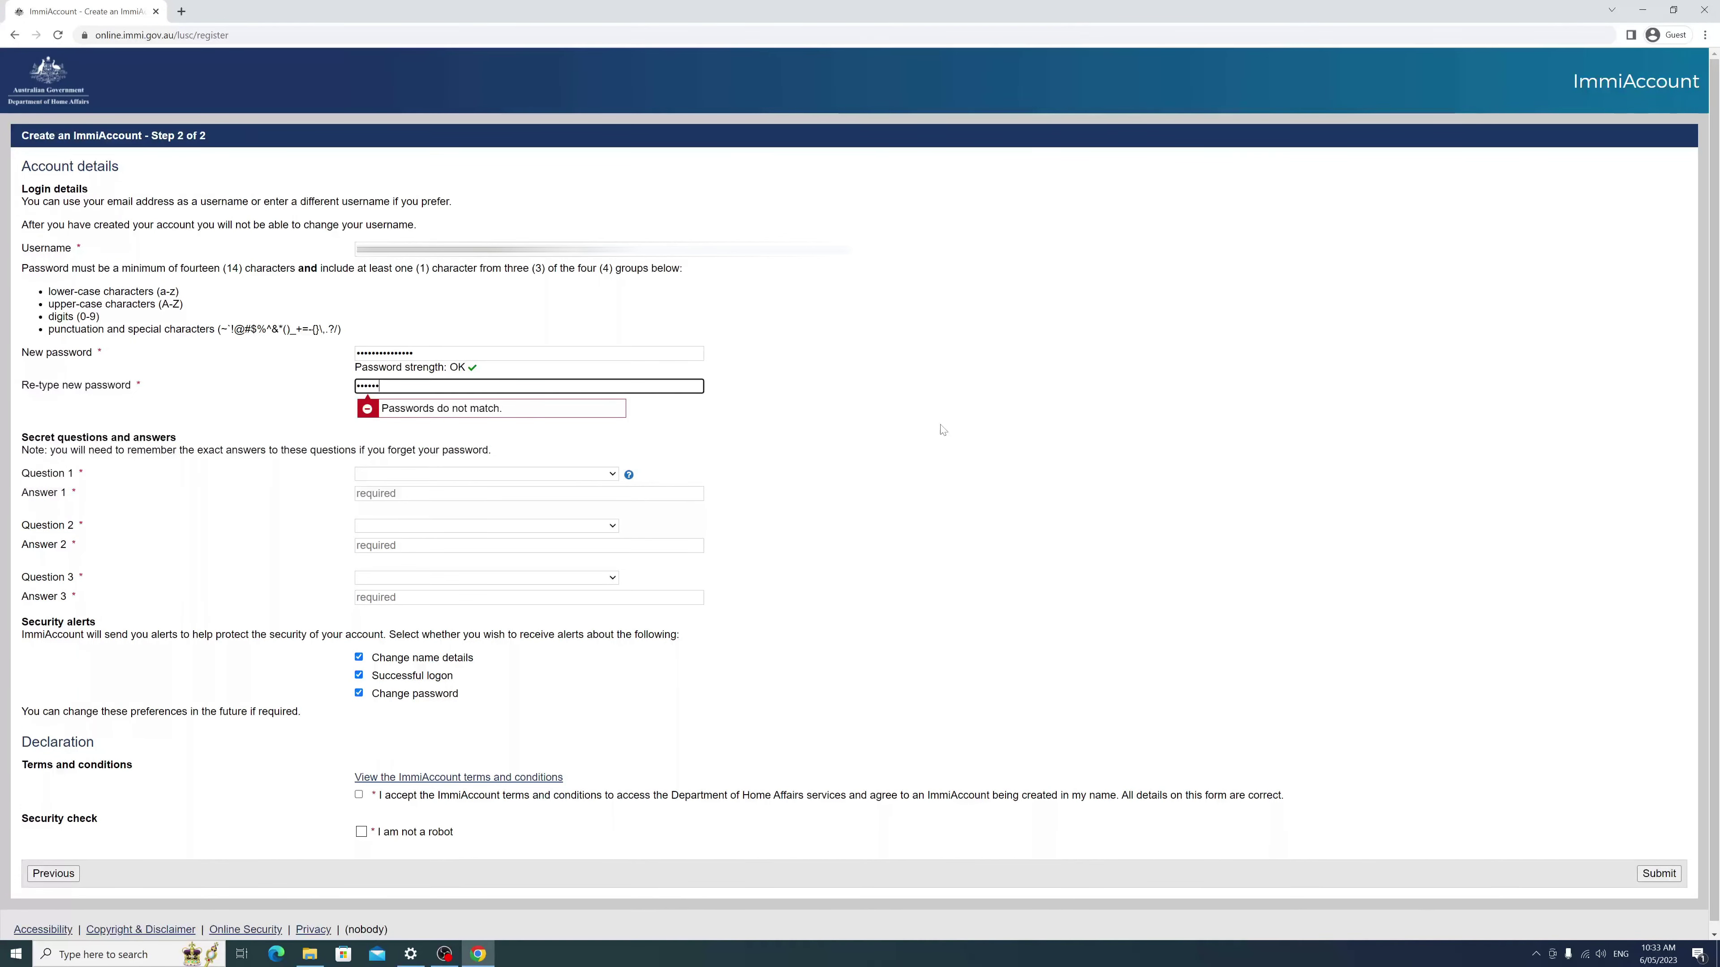
text(aaaaaaaa)
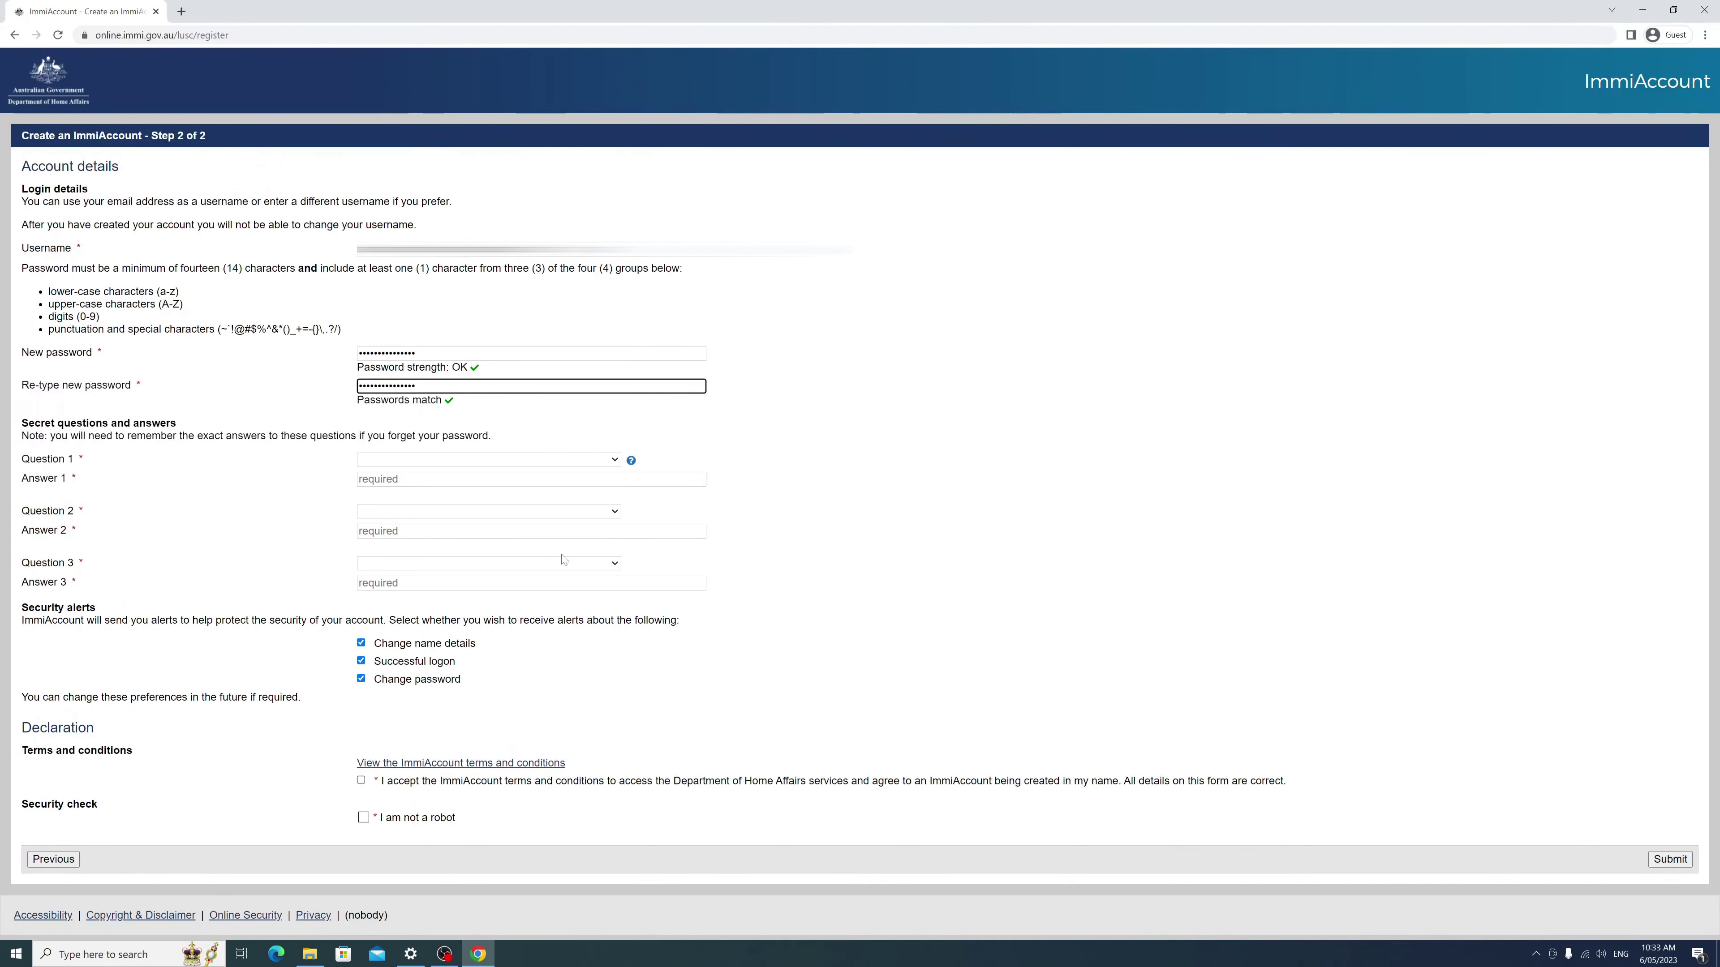
Step: Choose the favourite teacher and favourite holiday destination security questions and answer each
click(577, 458)
click(515, 483)
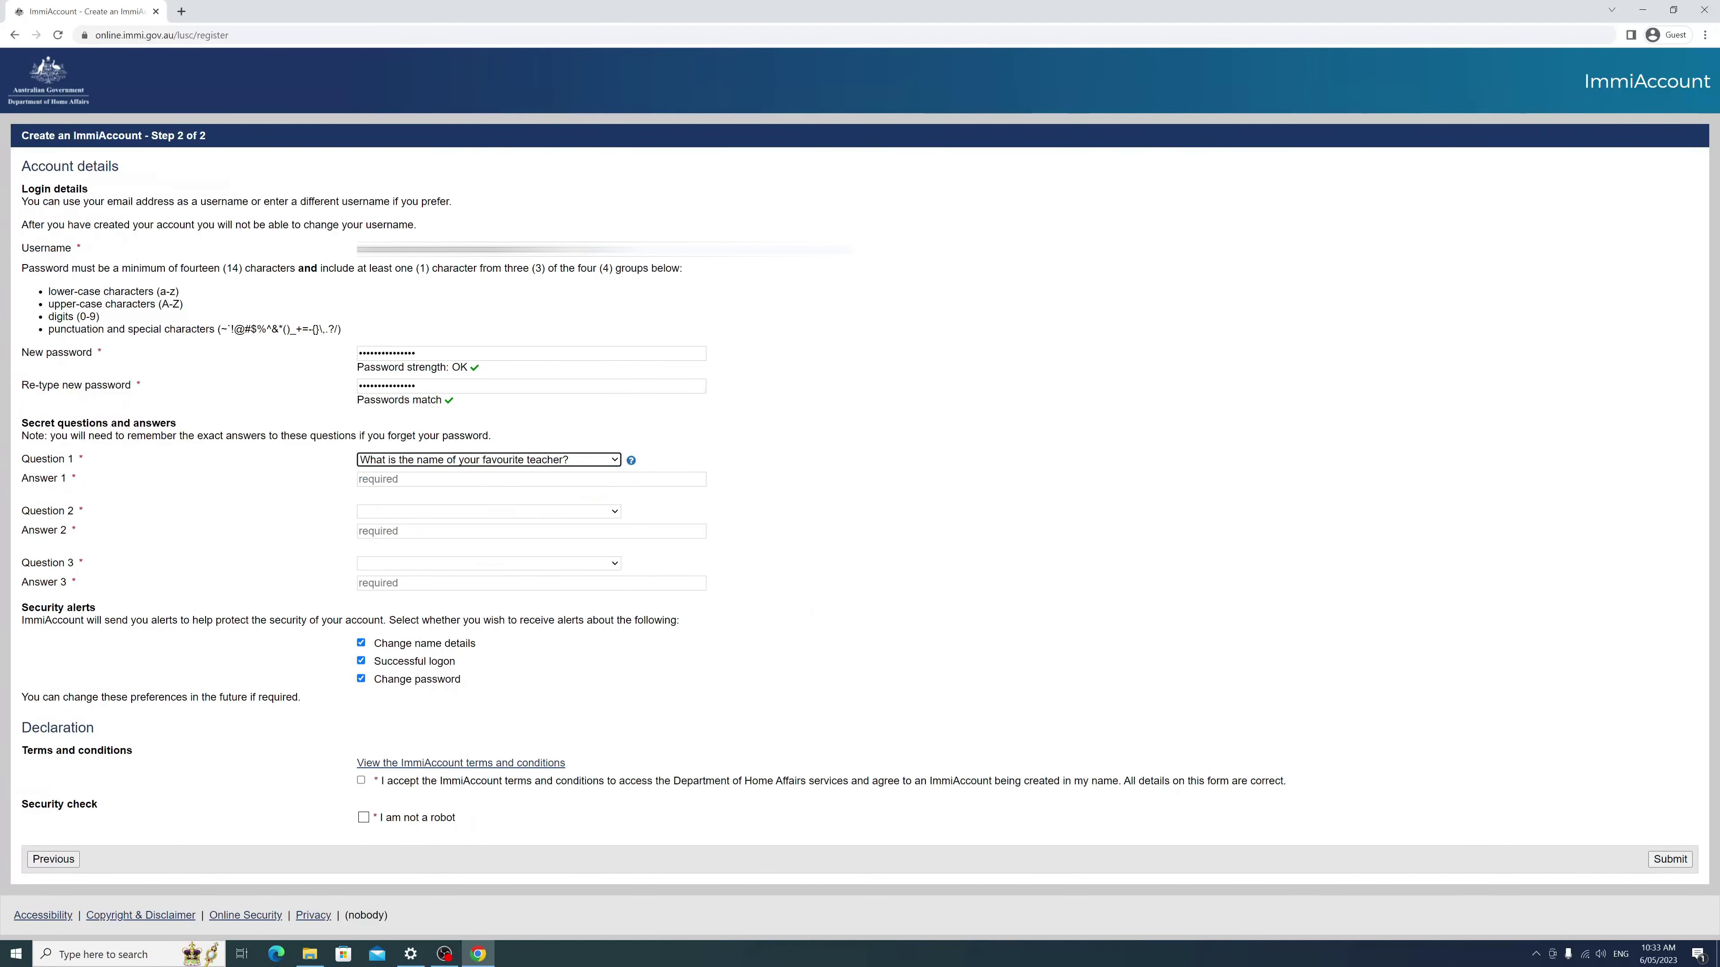
key(Tab)
text(Harke)
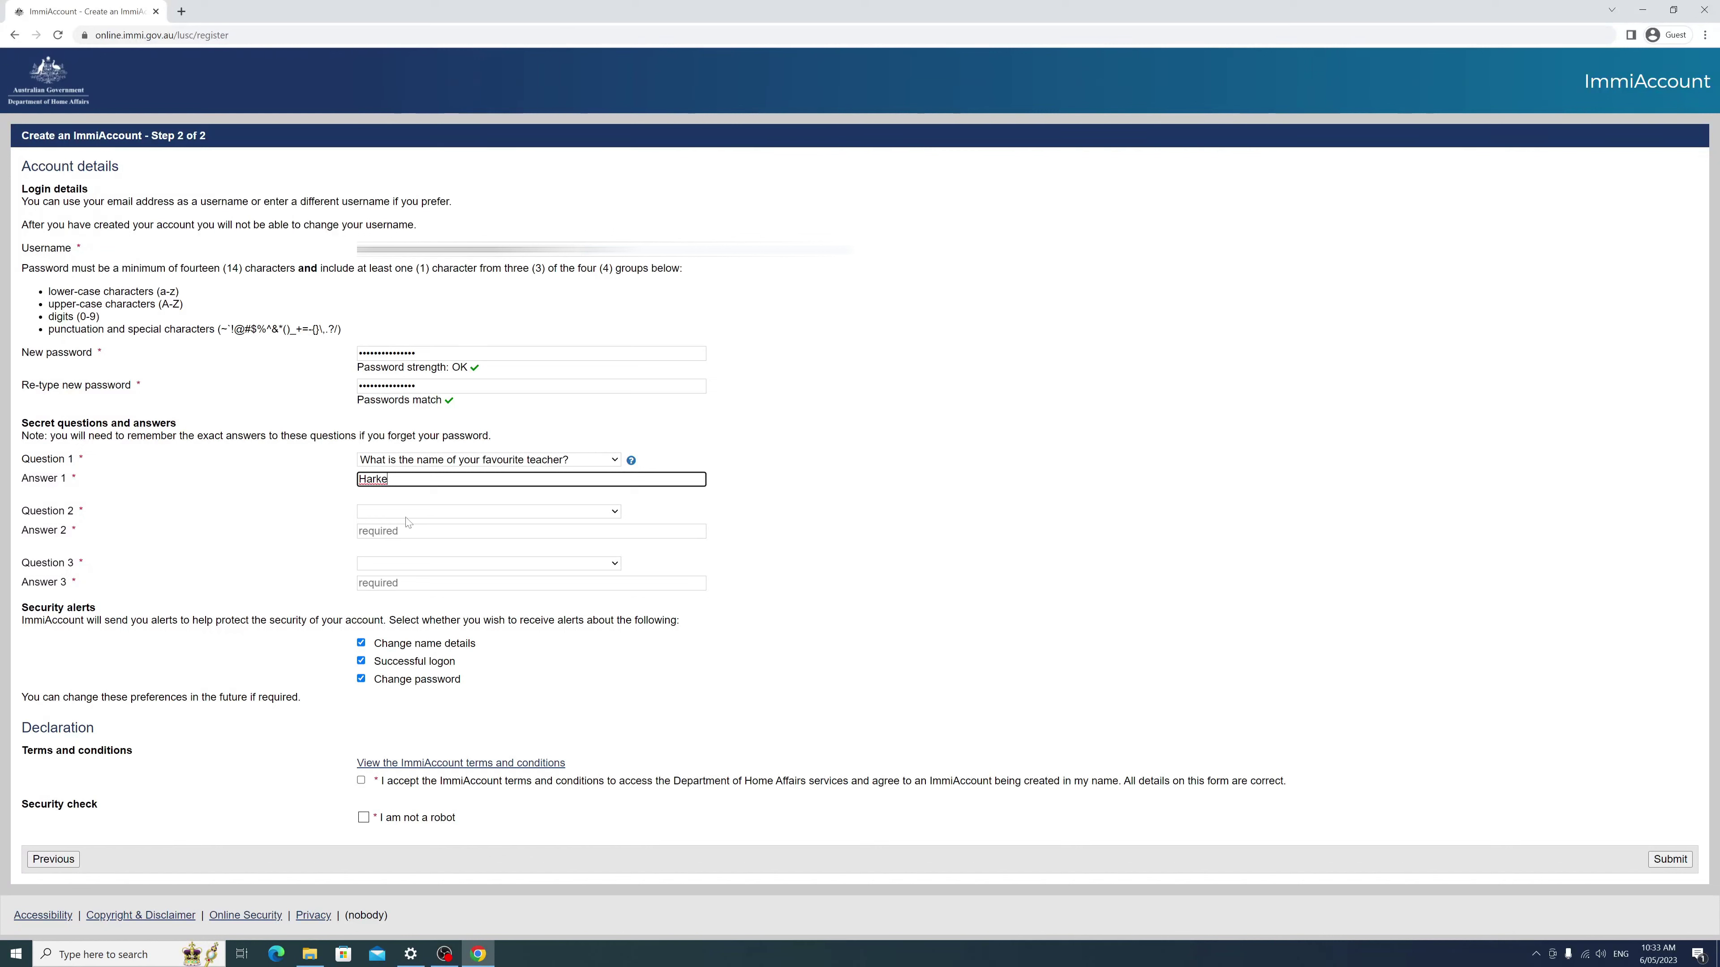
click(431, 514)
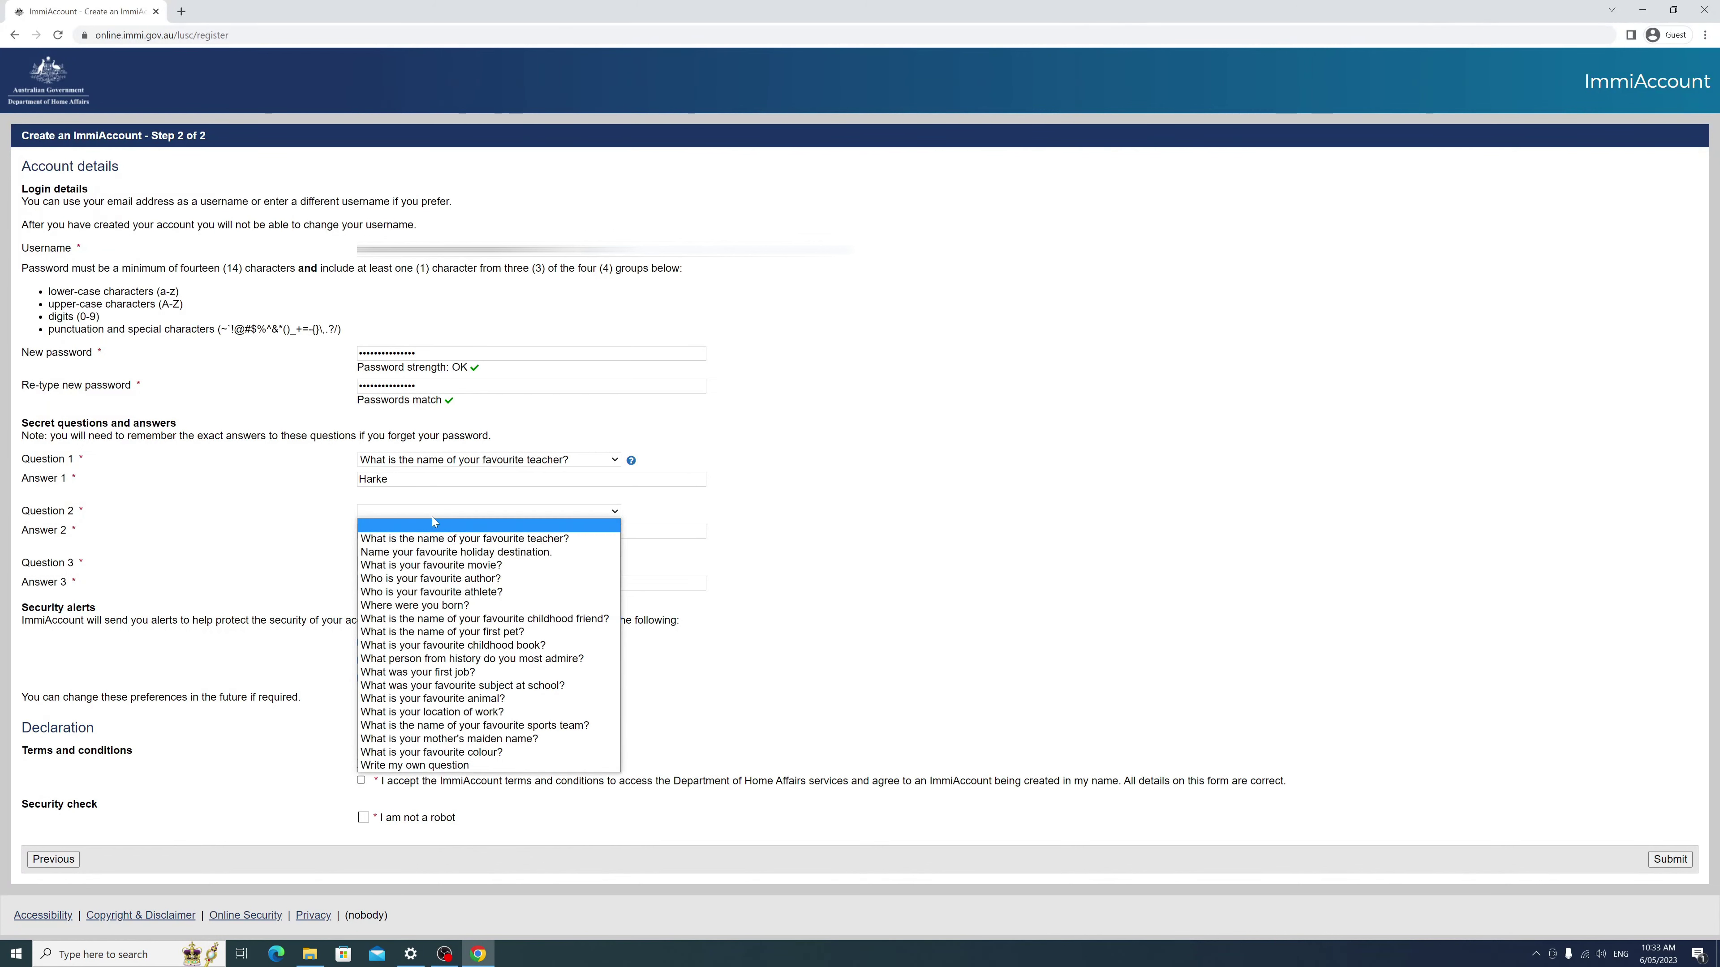
click(441, 552)
key(Tab)
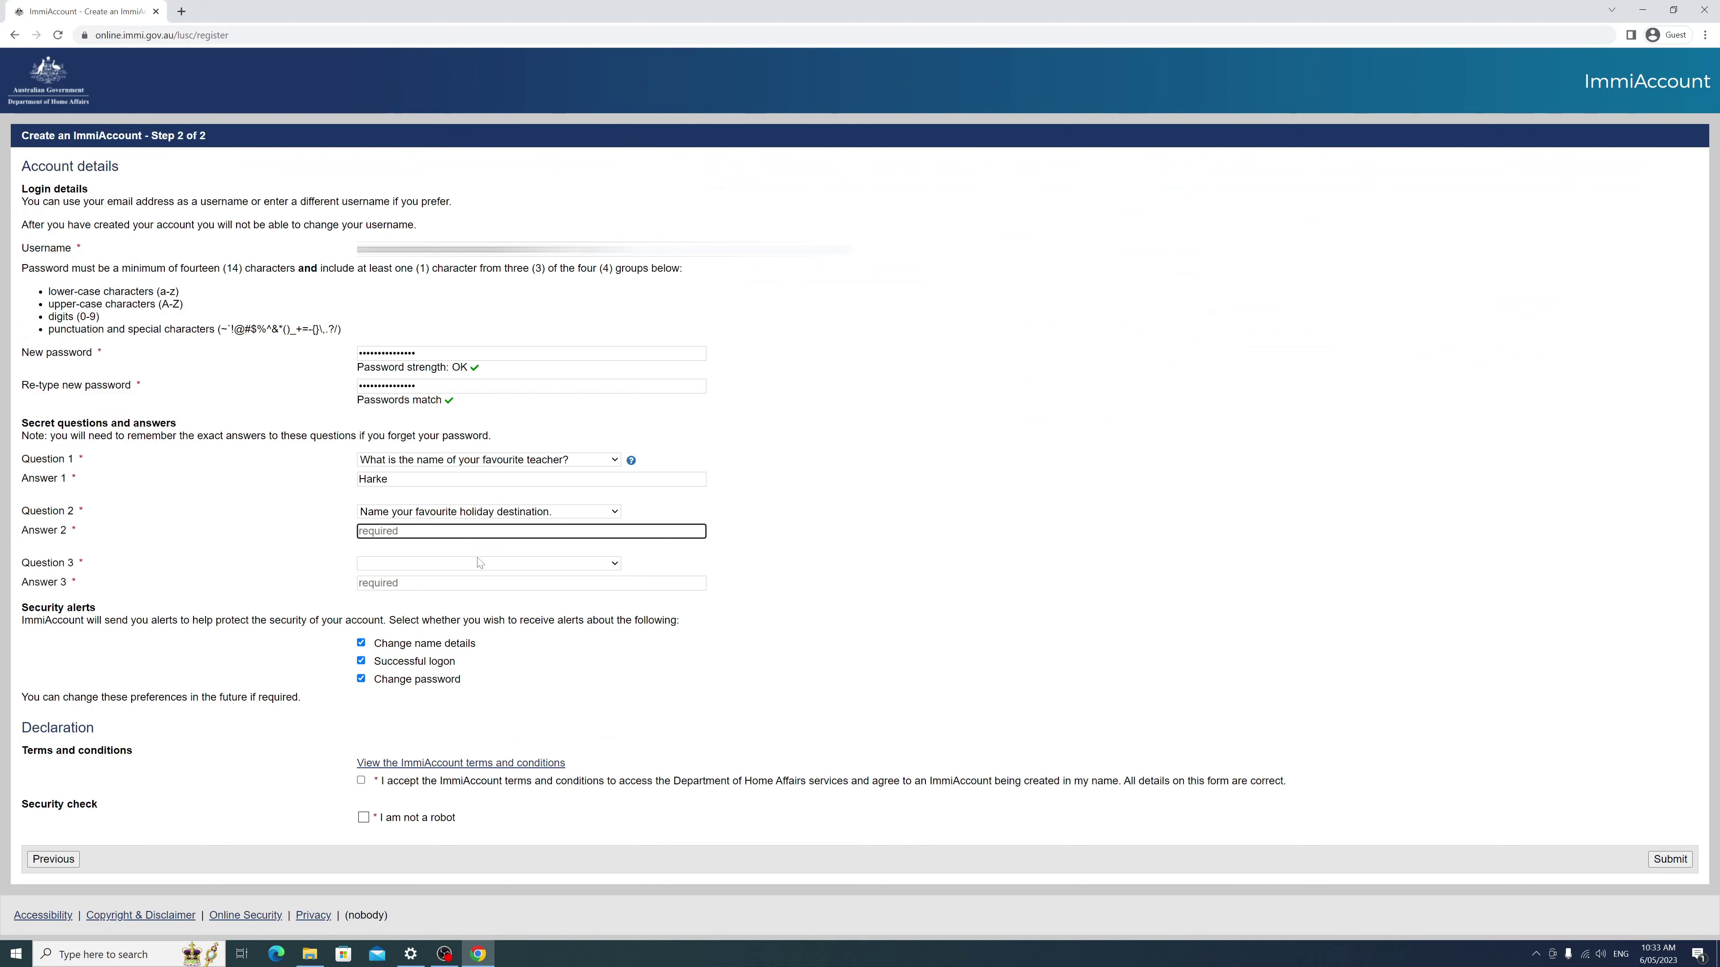
text(Bali)
Step: Add 'Where were you born?' as the third question with its answer, pass the robot check and submit
click(400, 565)
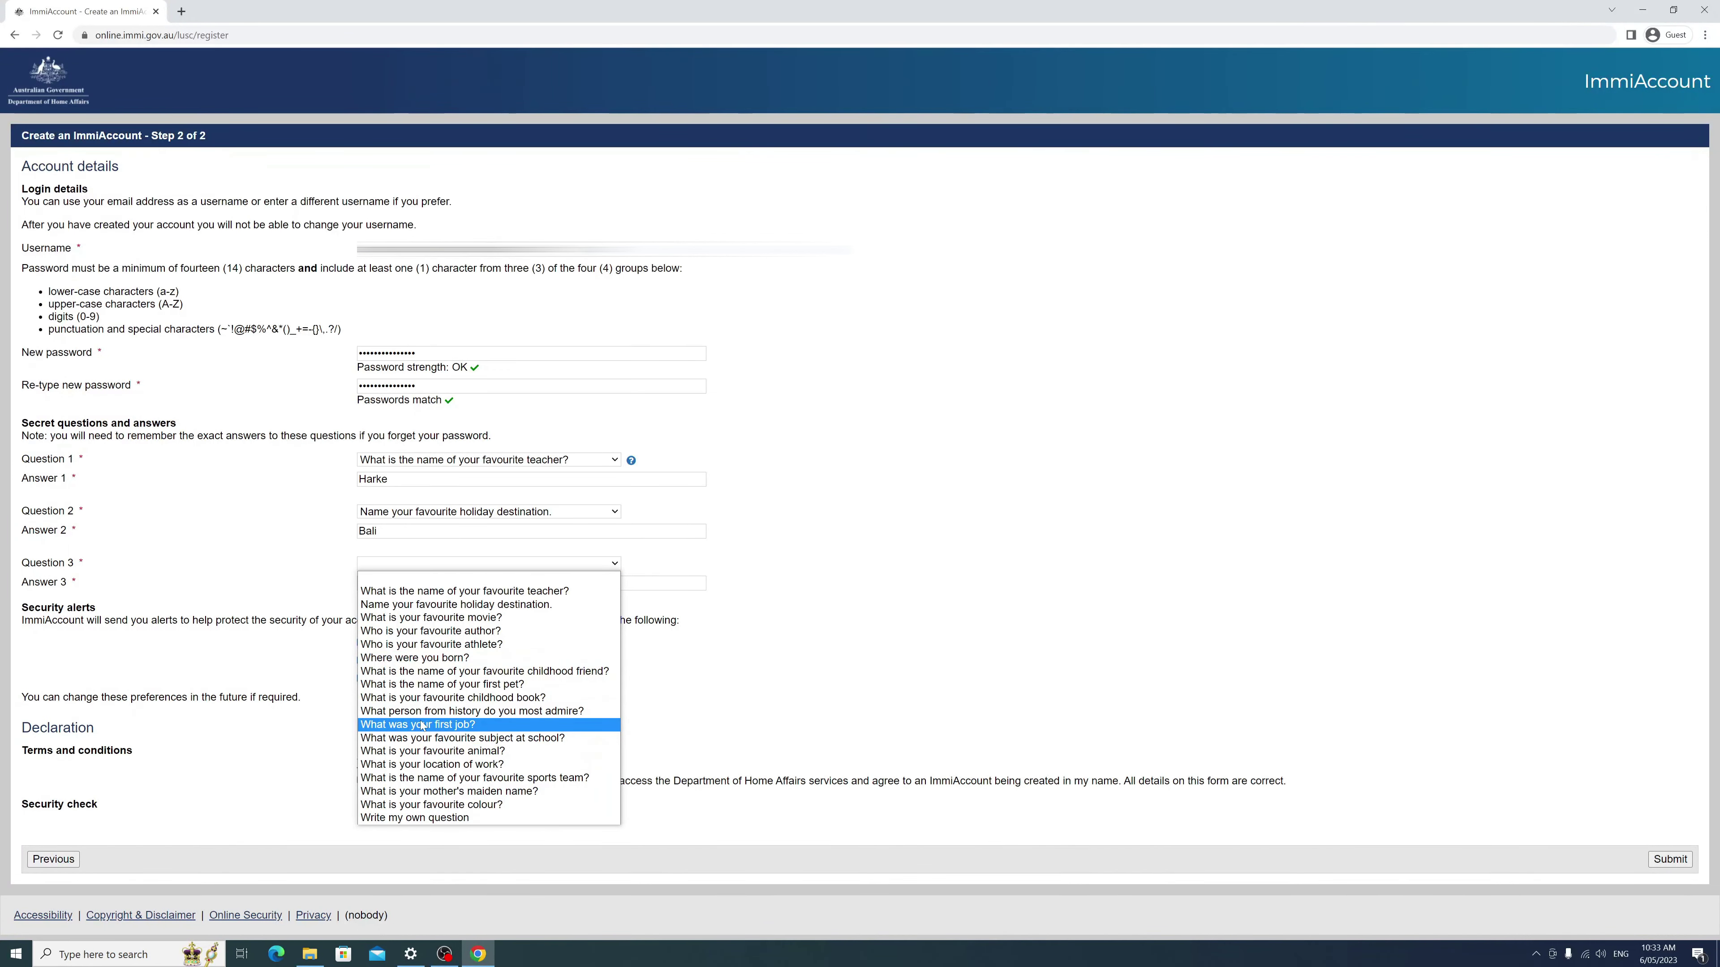
click(414, 658)
click(434, 582)
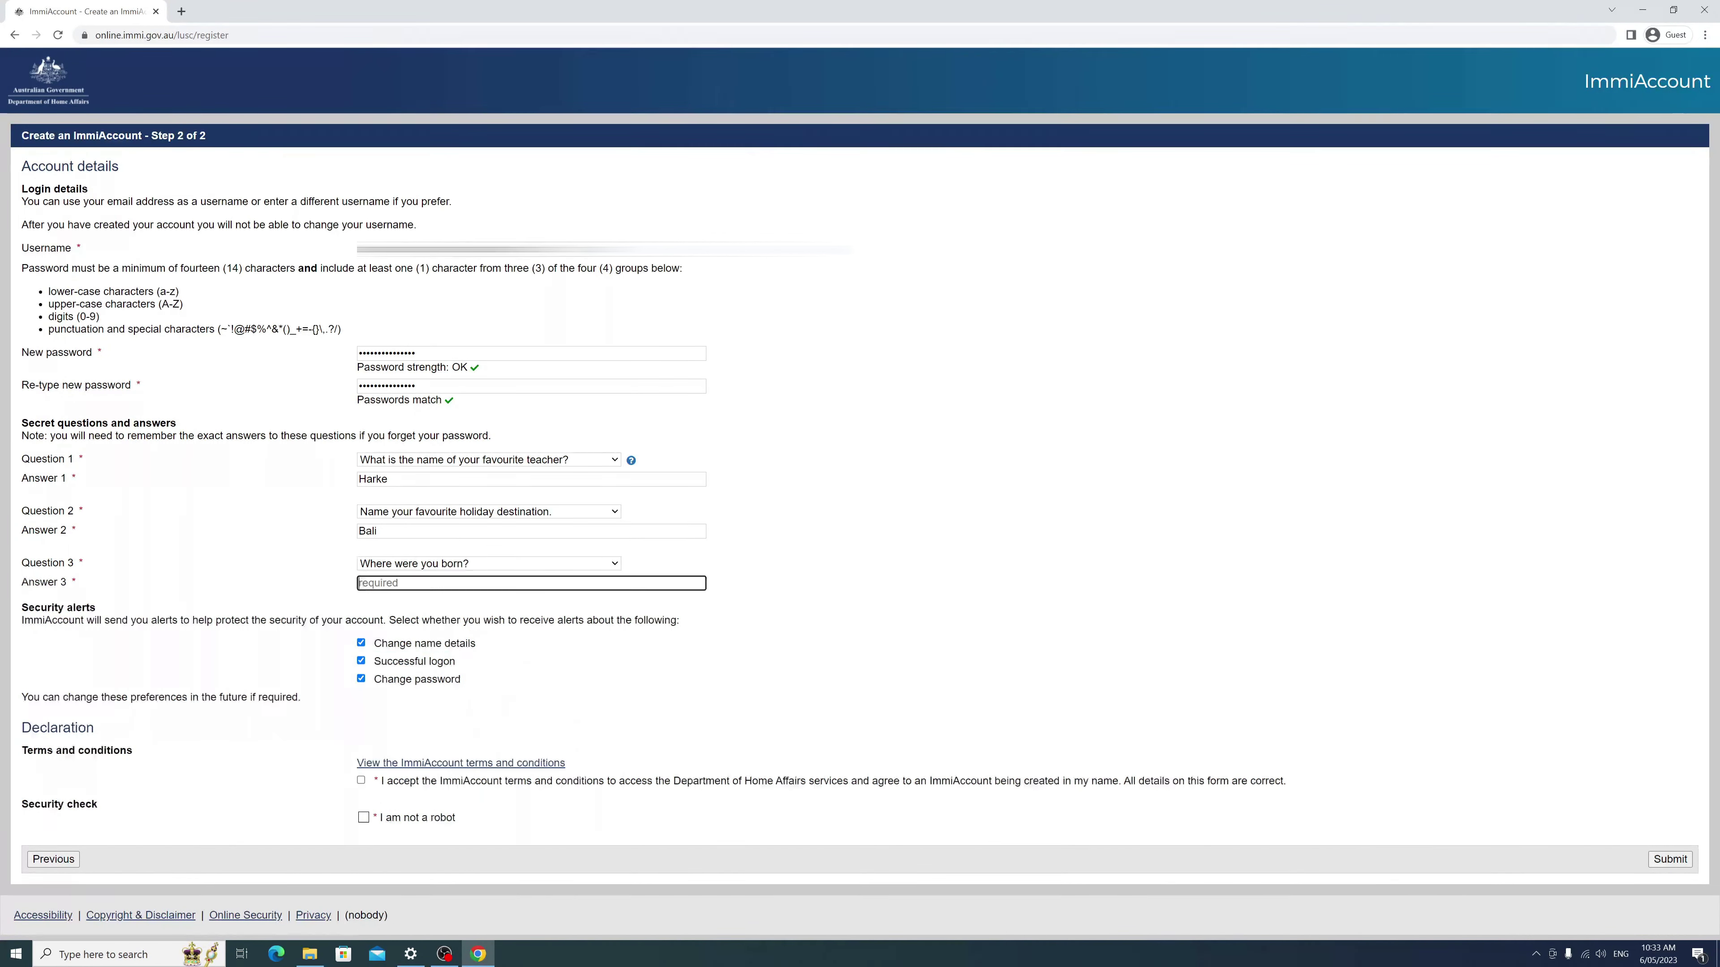
text(Kathmandu)
key(Tab)
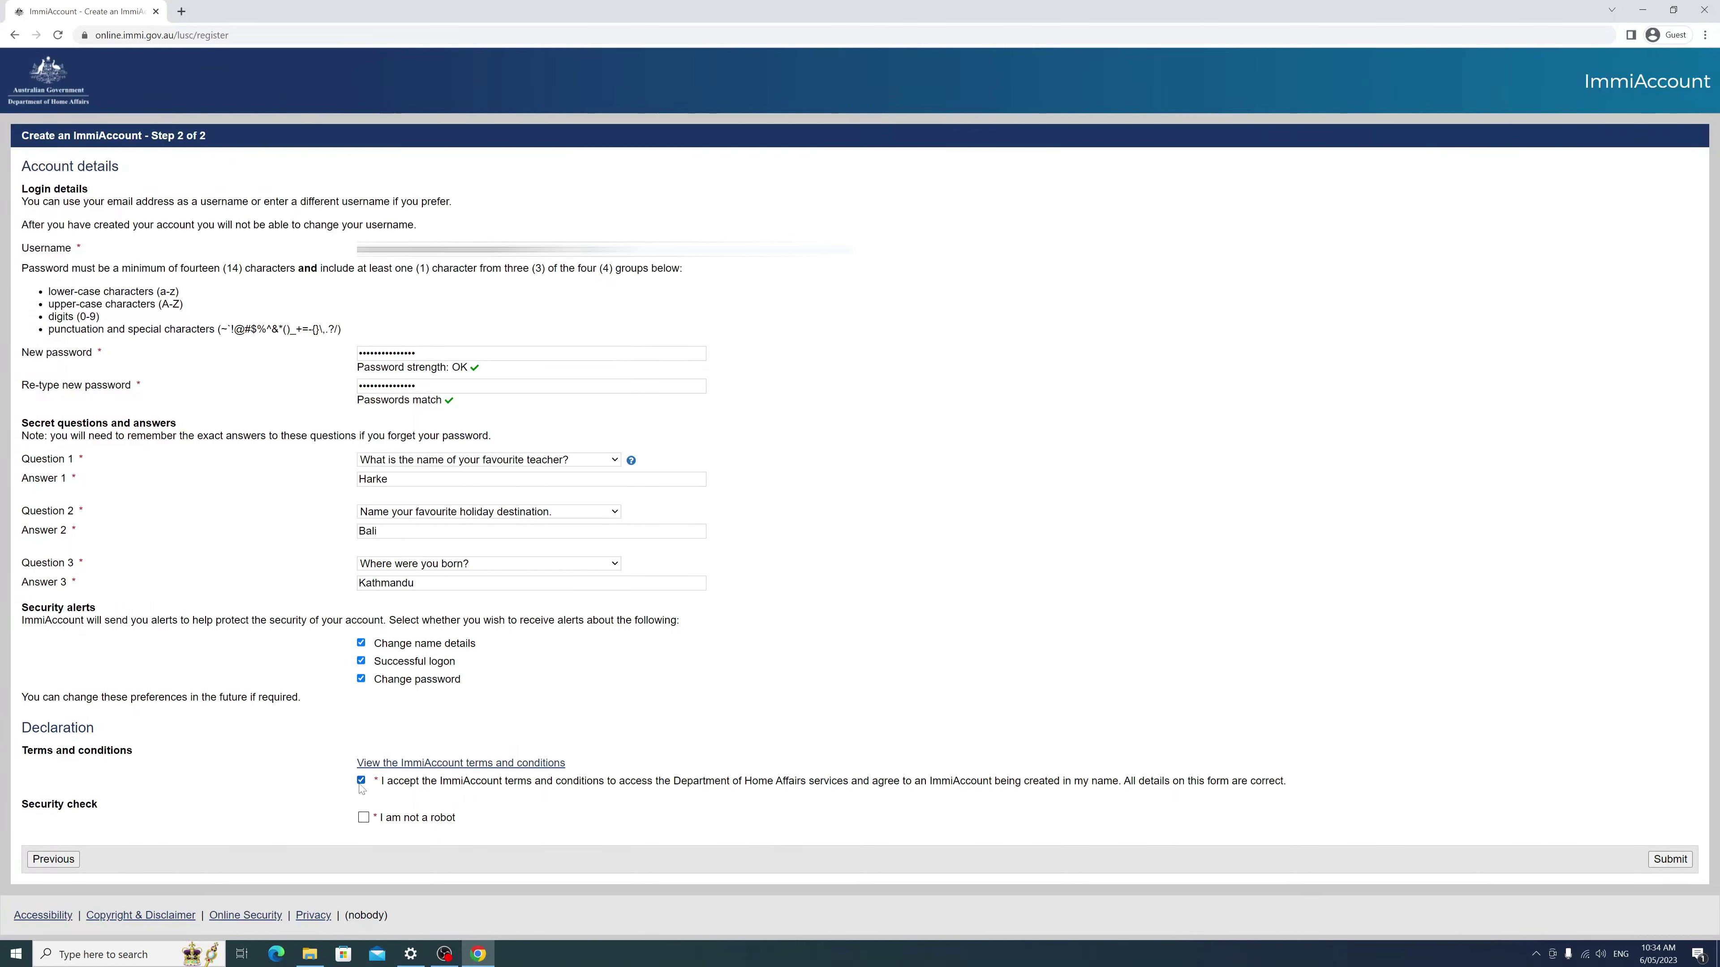
click(363, 818)
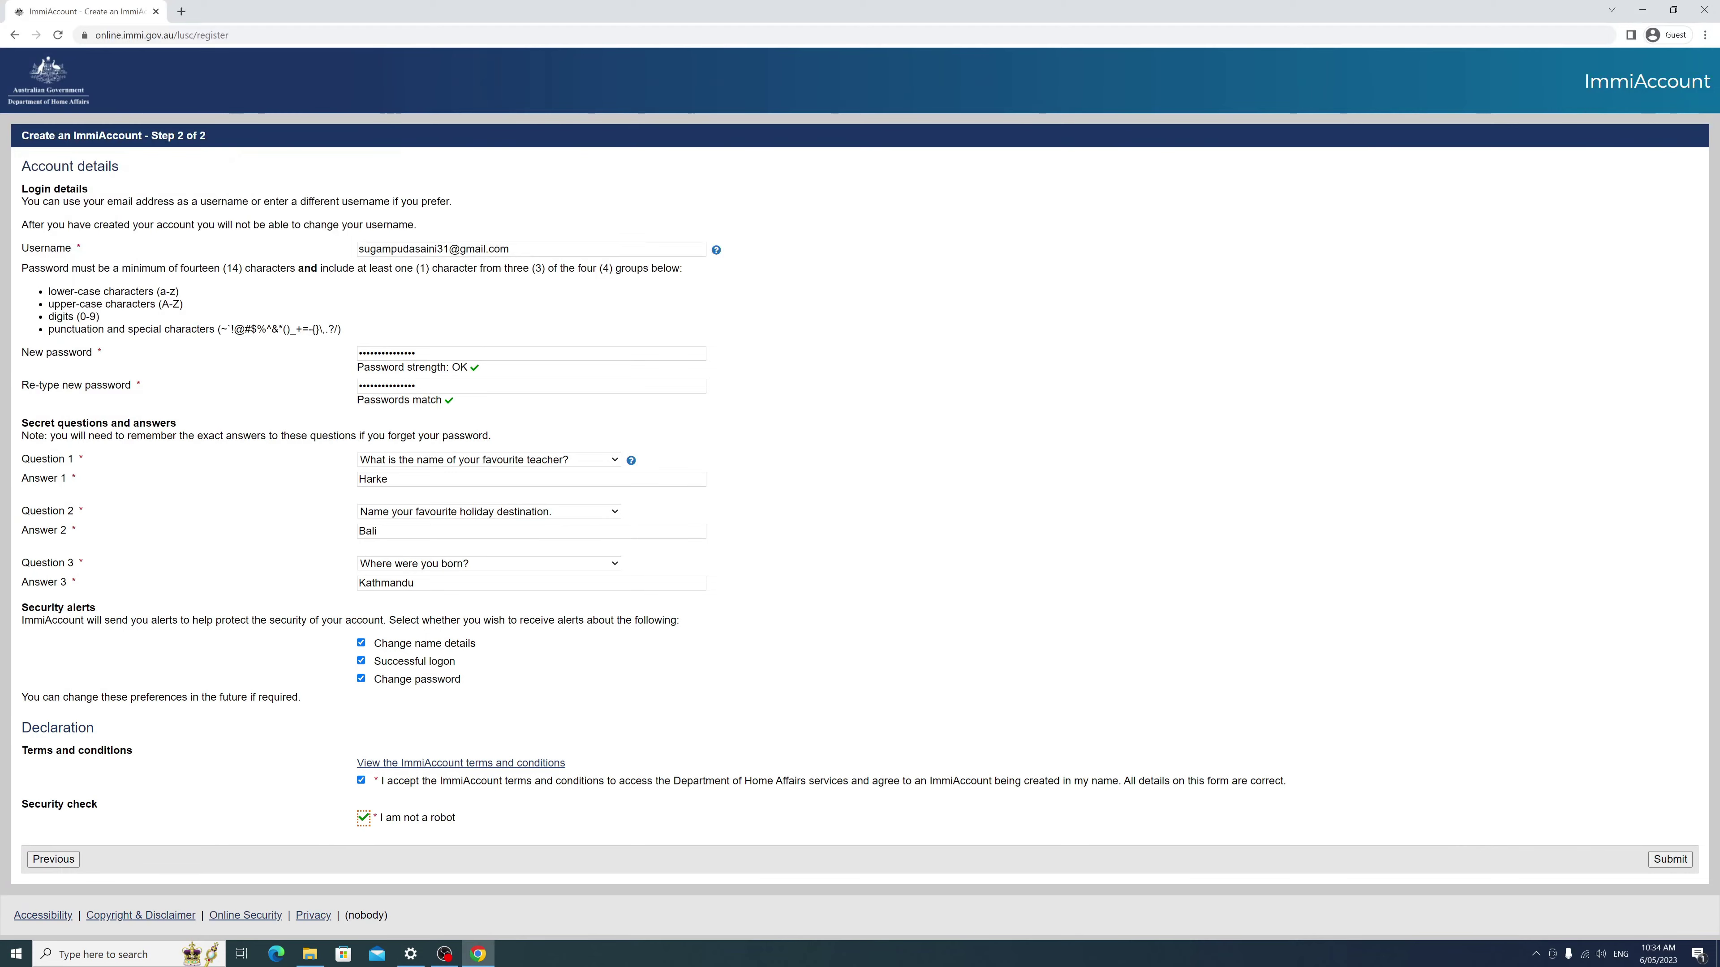
click(1670, 859)
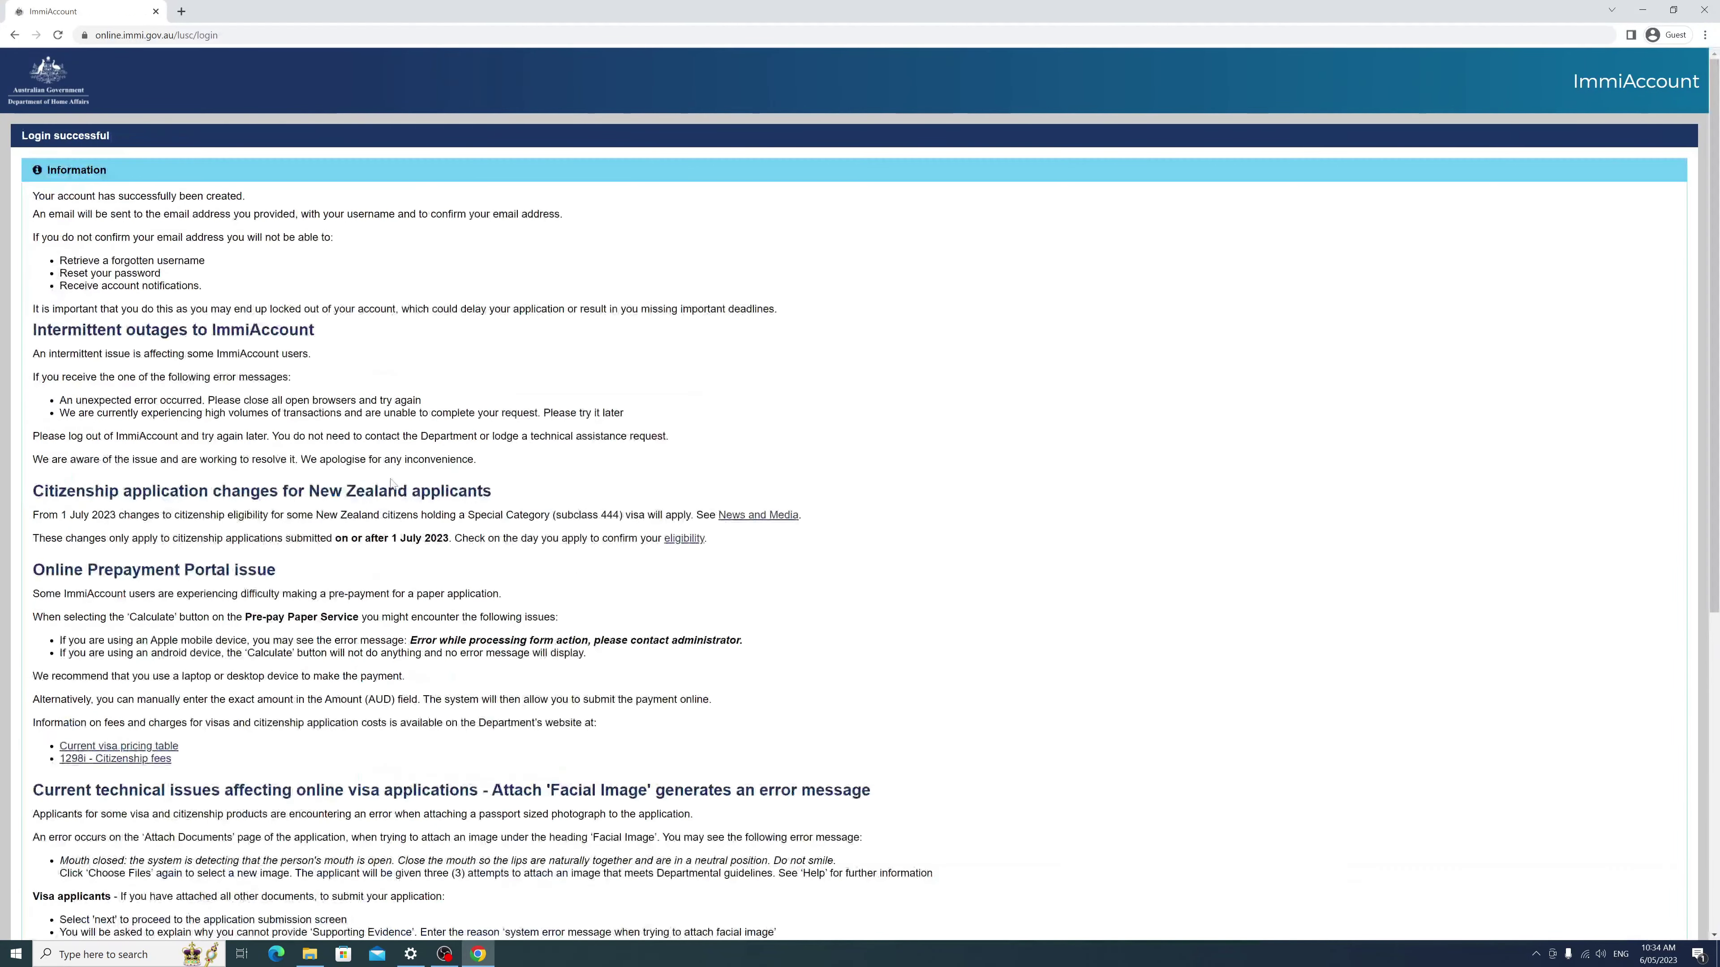
Step: Continue past the login notices to the empty My applications summary
scroll(407, 482, down, 10)
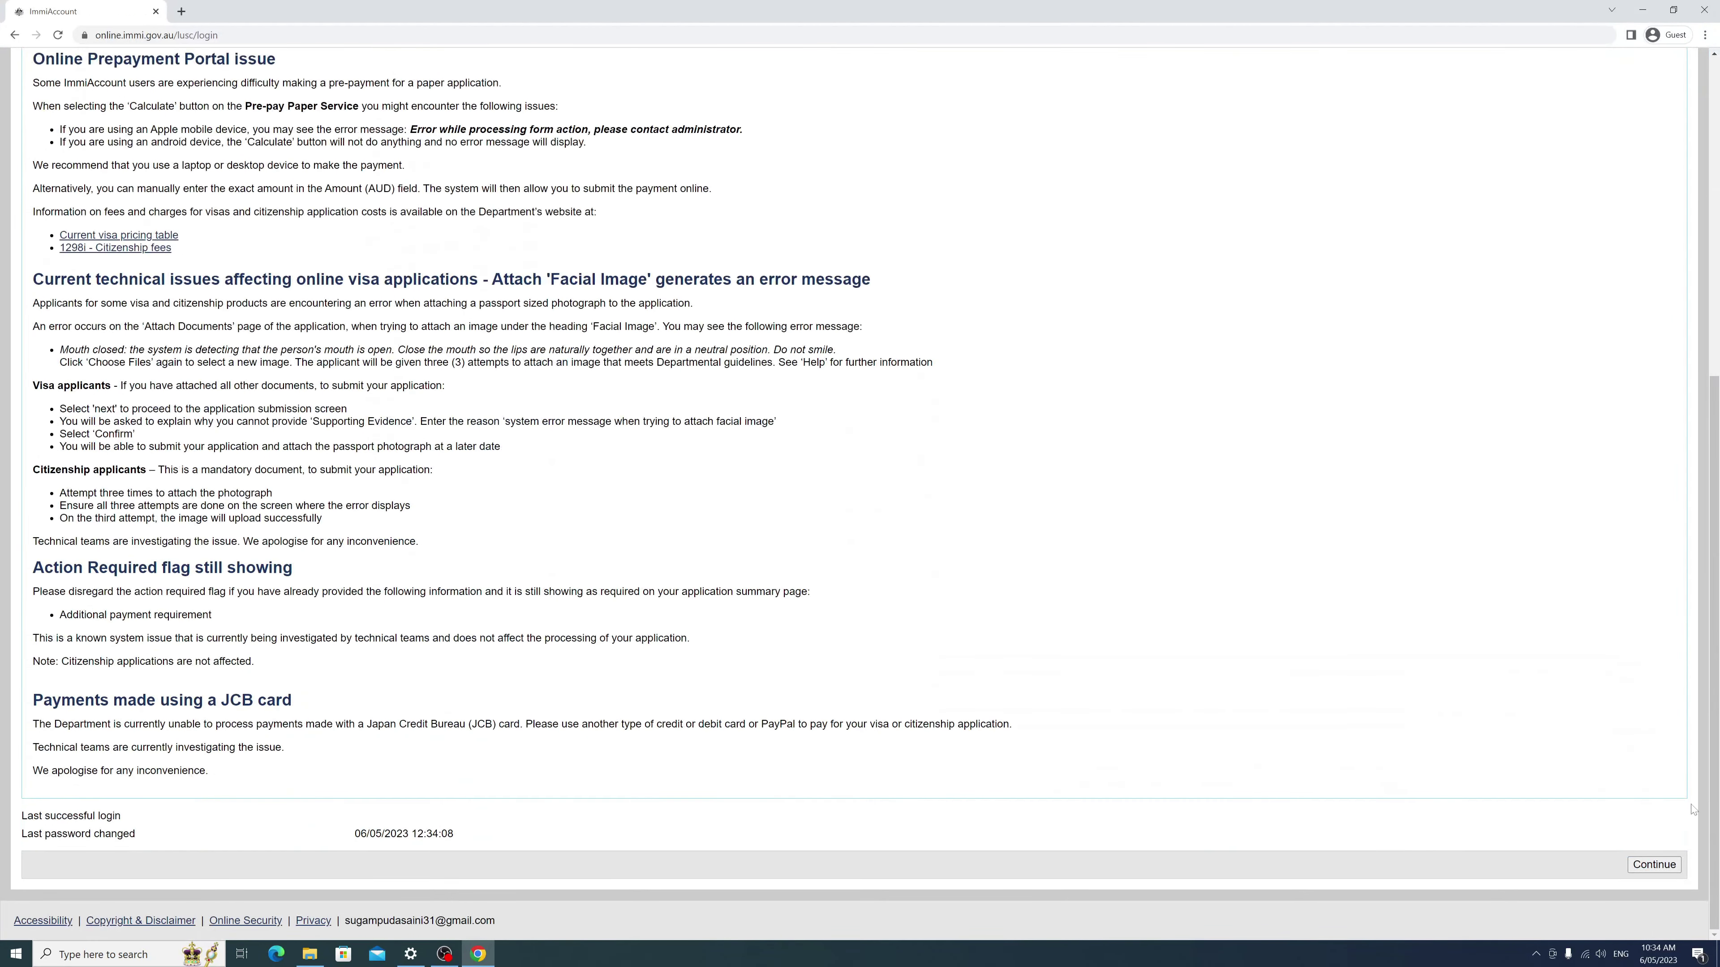
click(1654, 864)
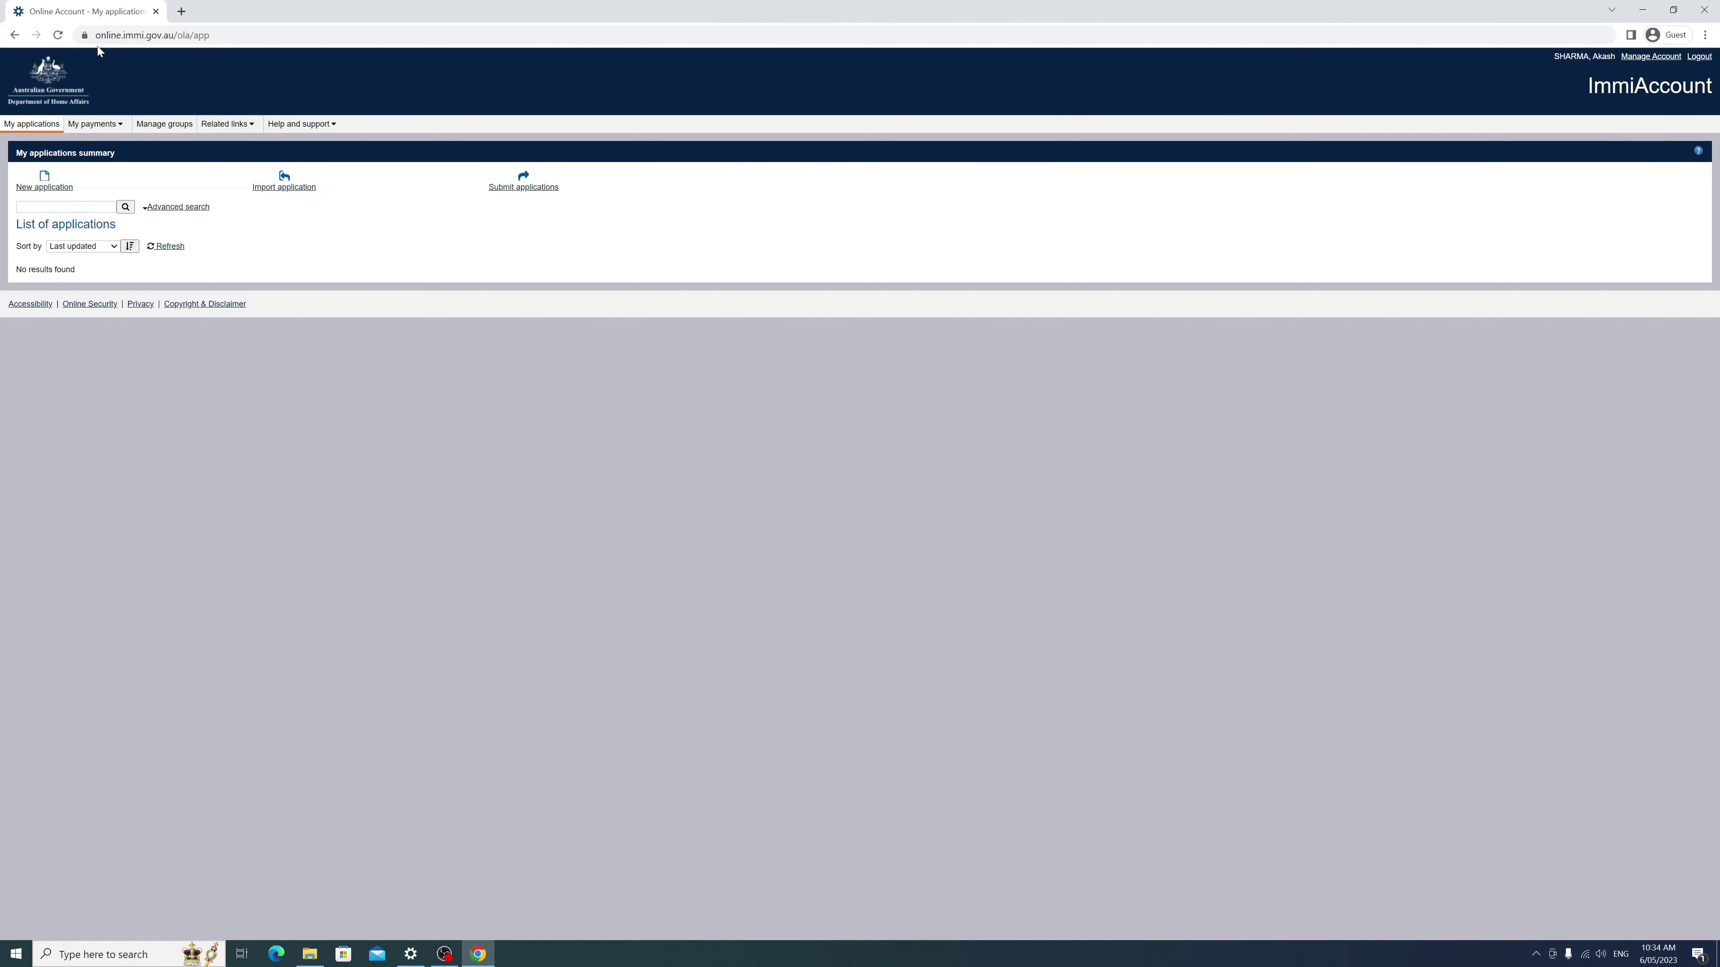
Step: Open the ImmiAccount login page via a 'immi login' search in a new tab, then return to My applications
click(181, 11)
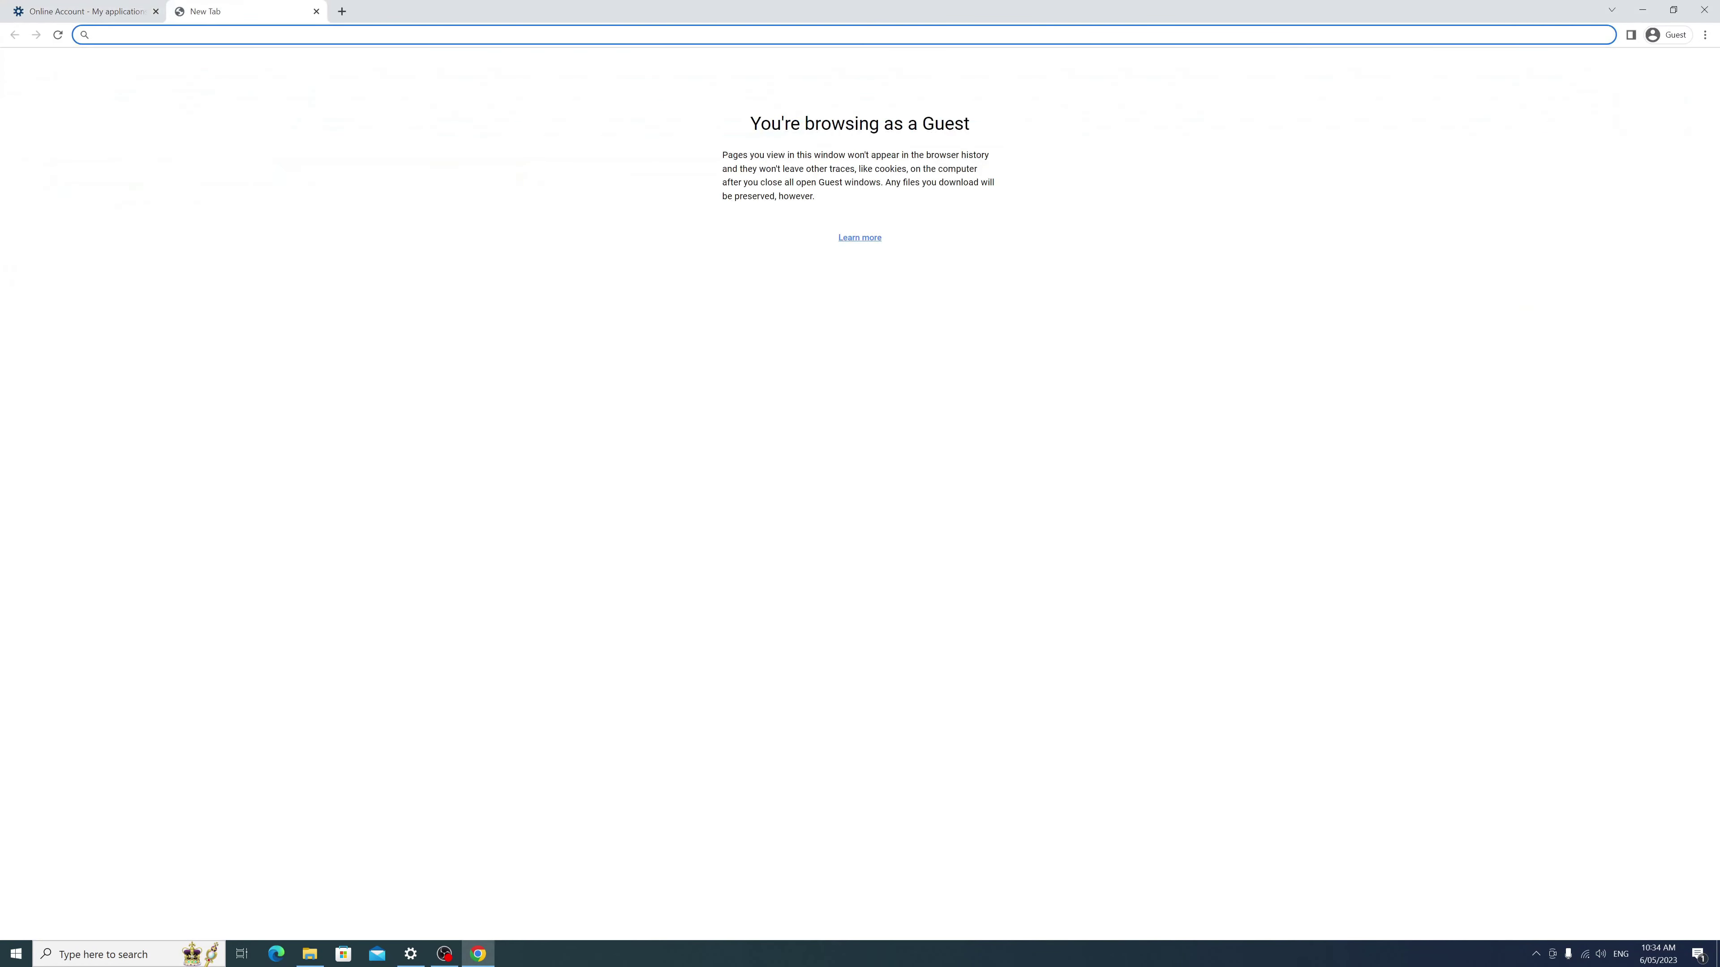
text(immi )
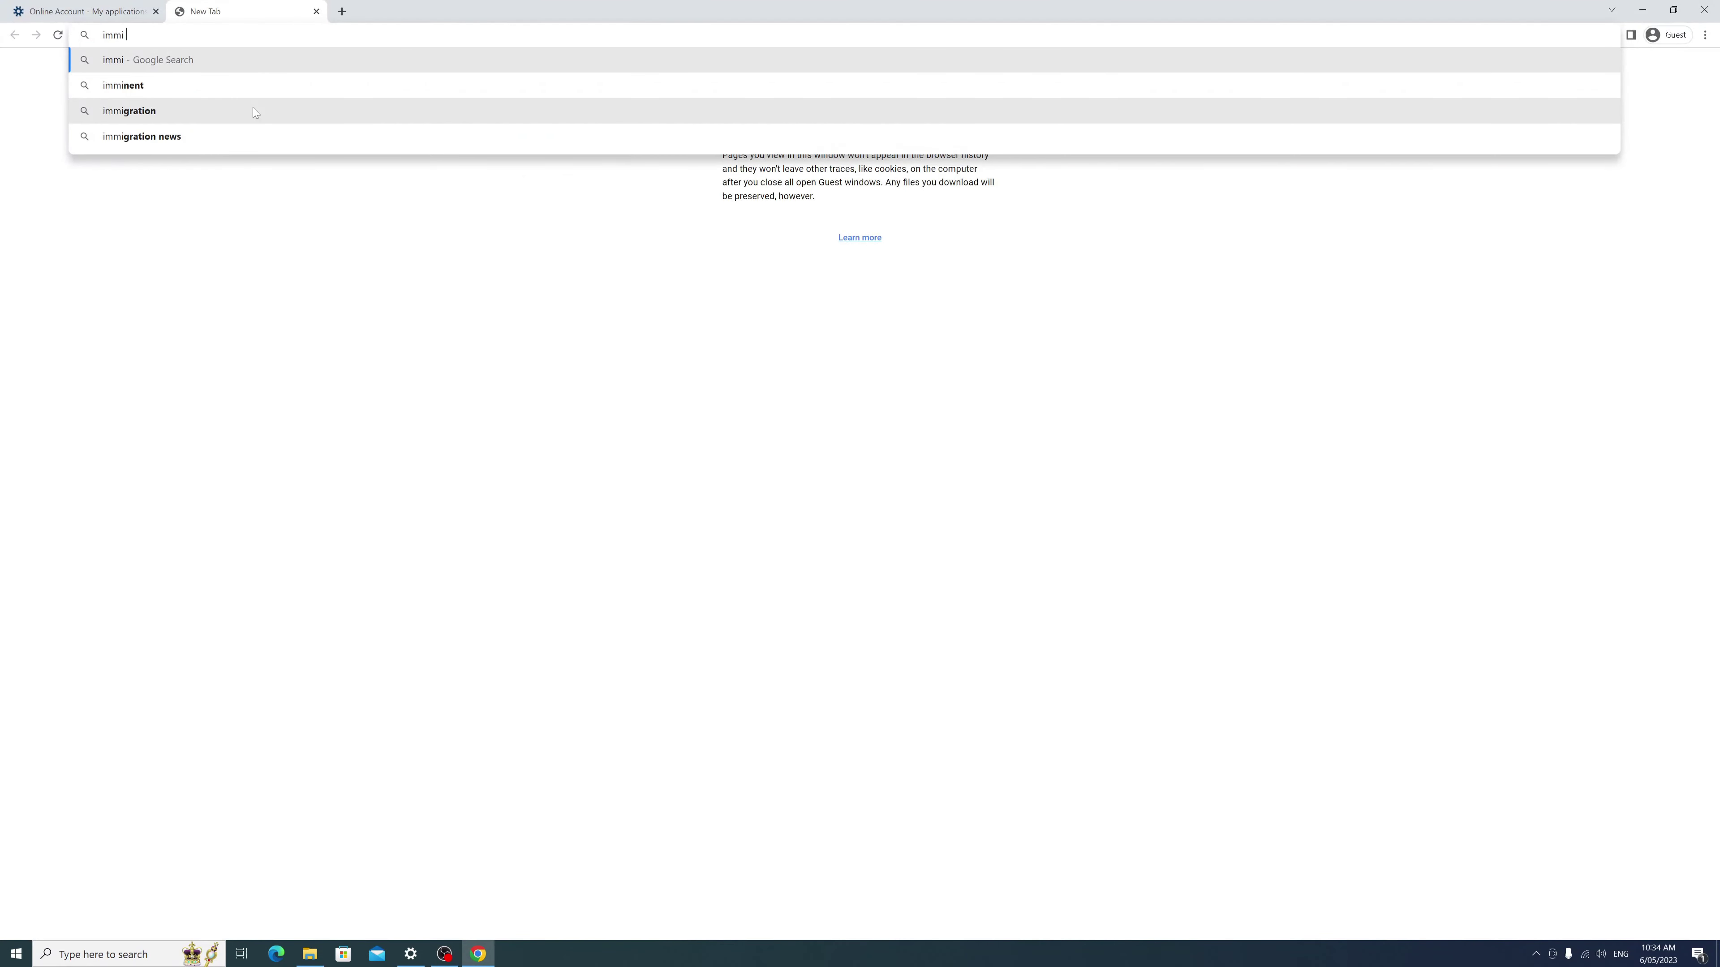
text(login)
key(Return)
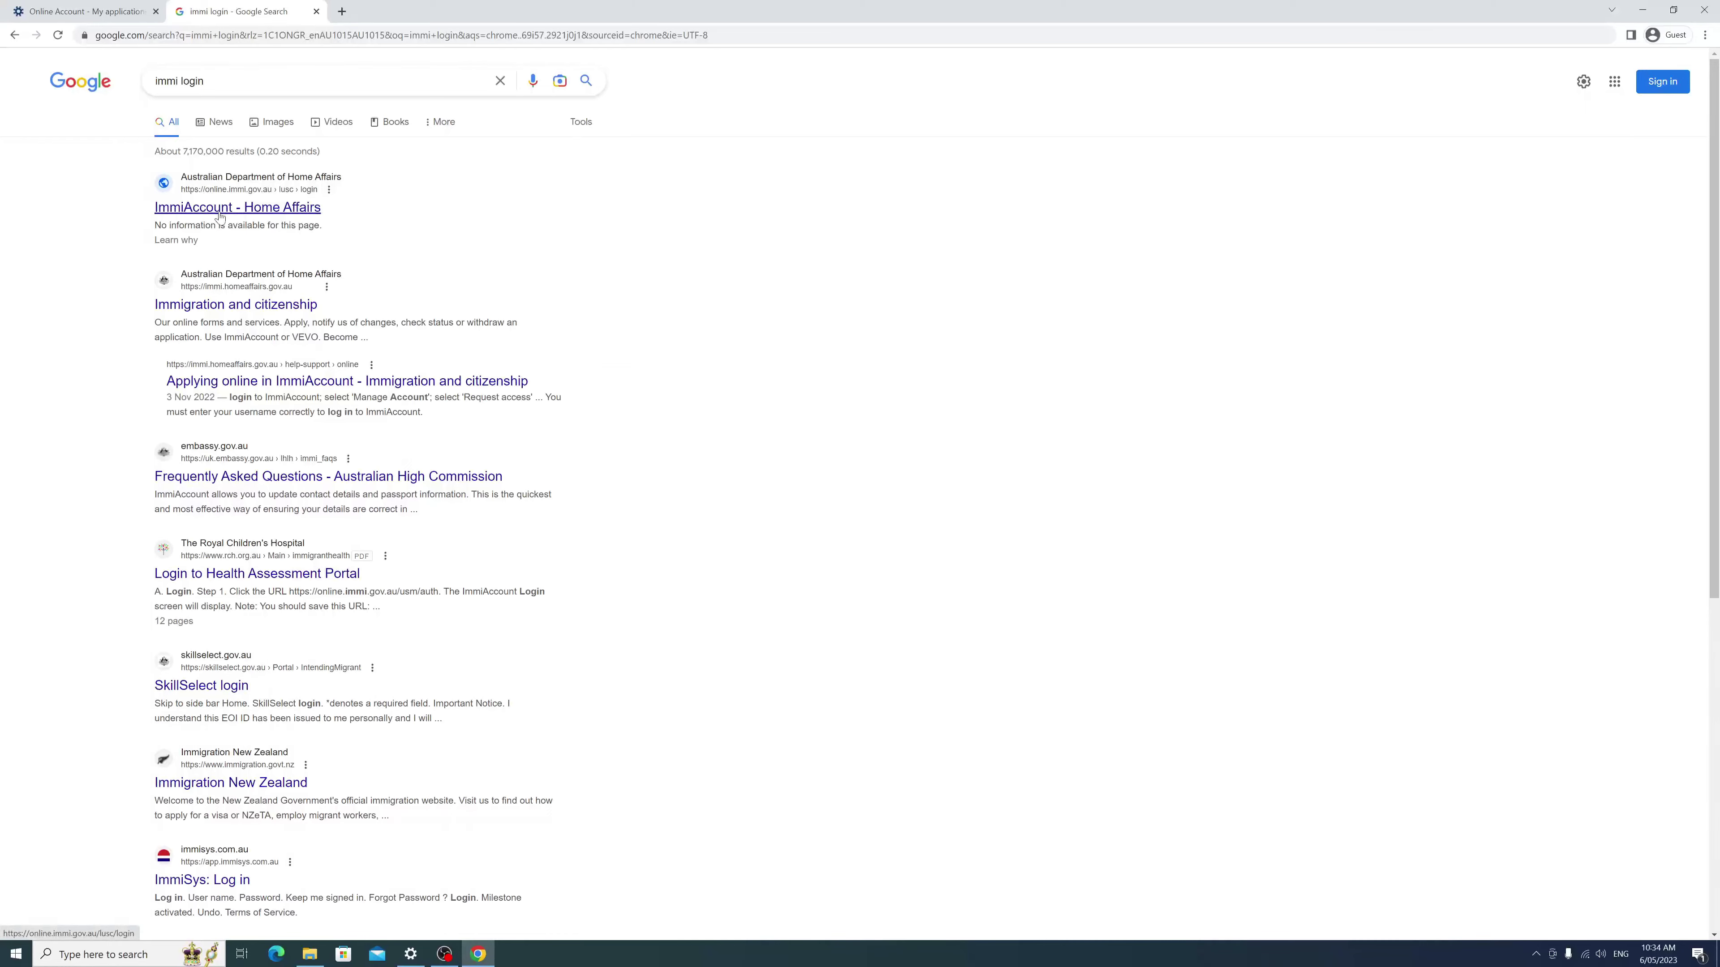
click(216, 207)
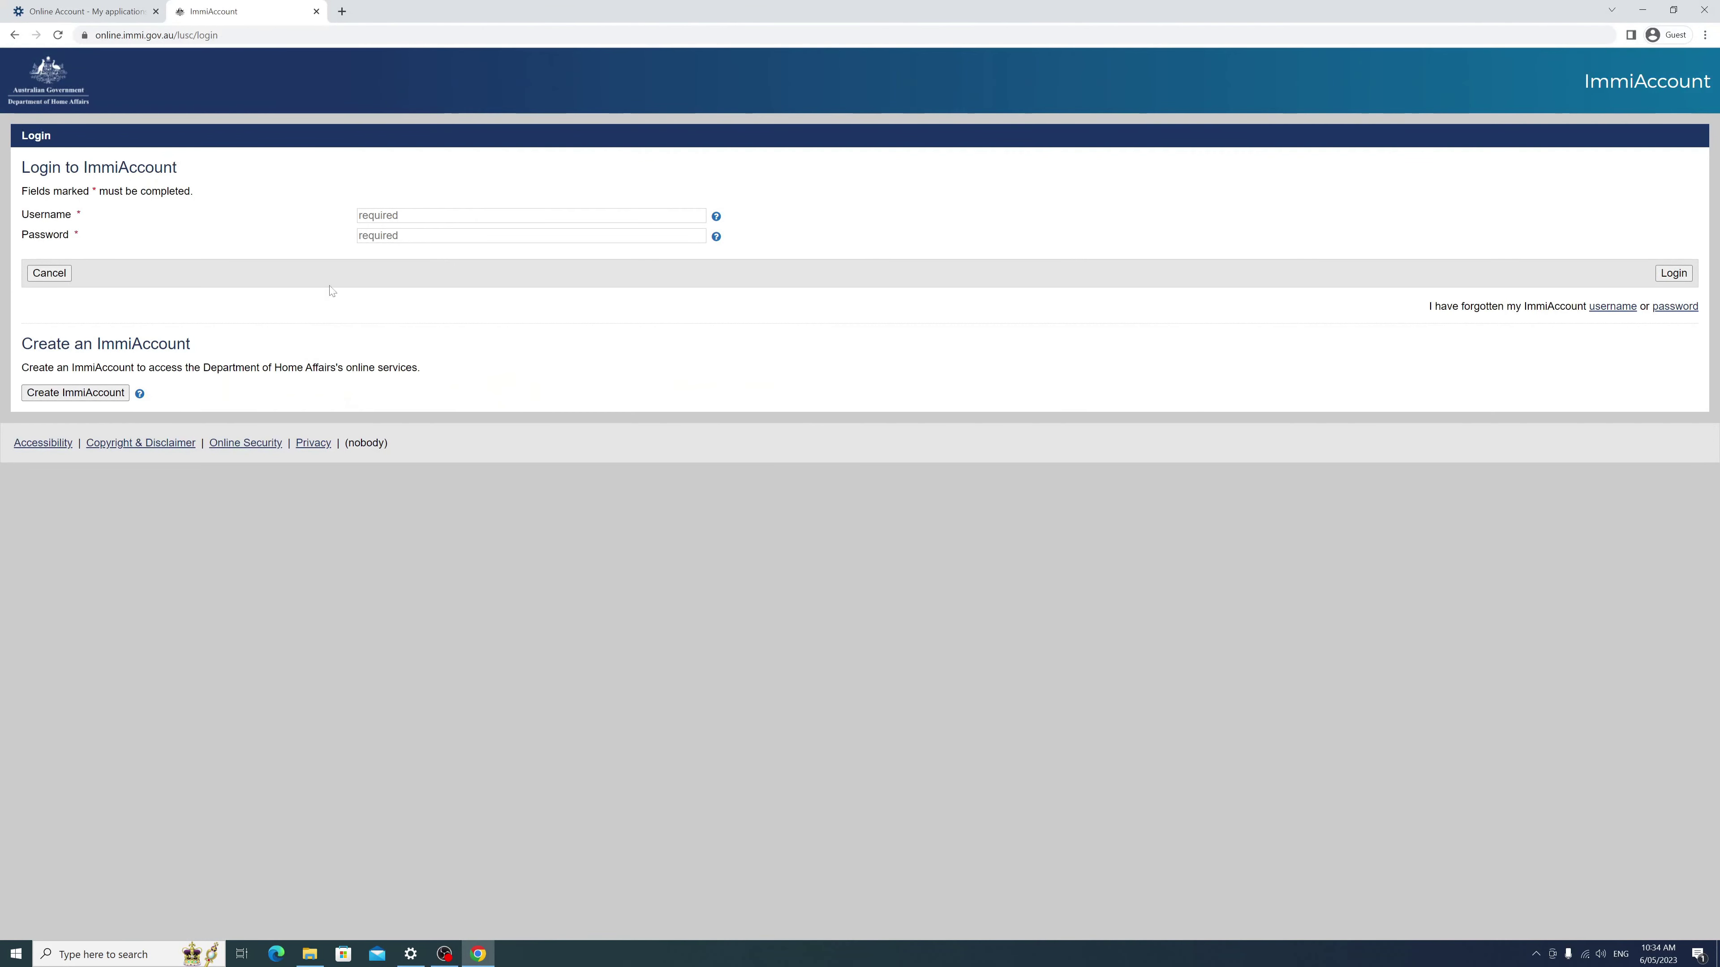
click(531, 215)
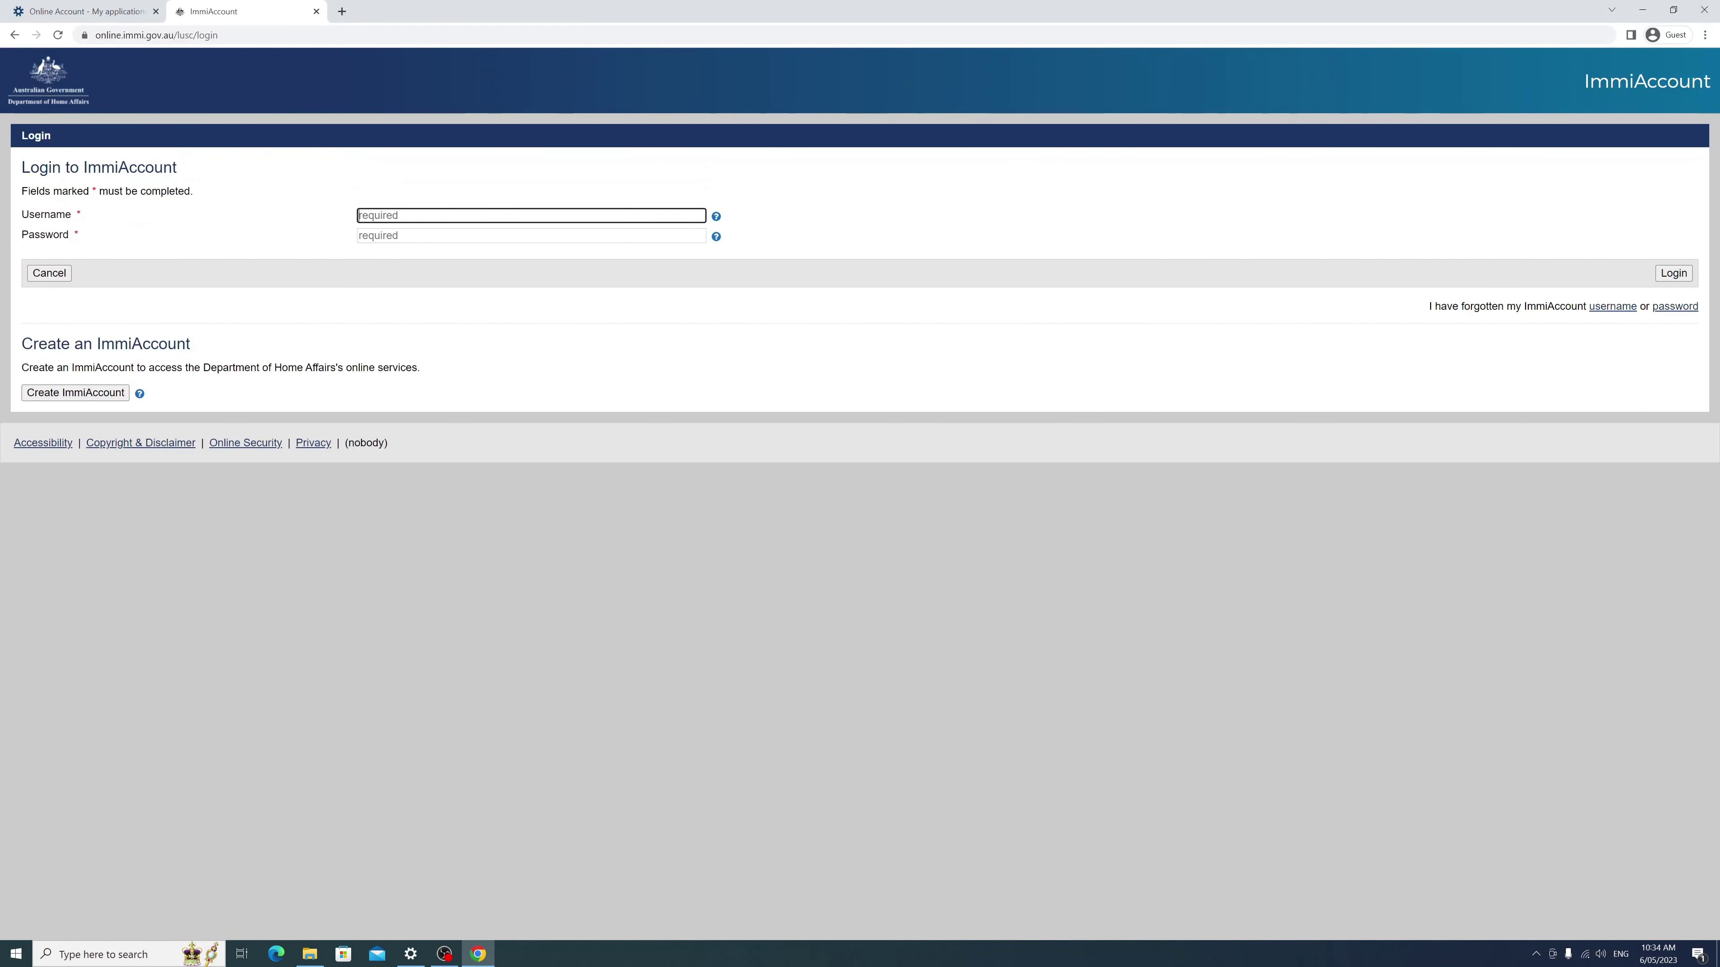
click(88, 11)
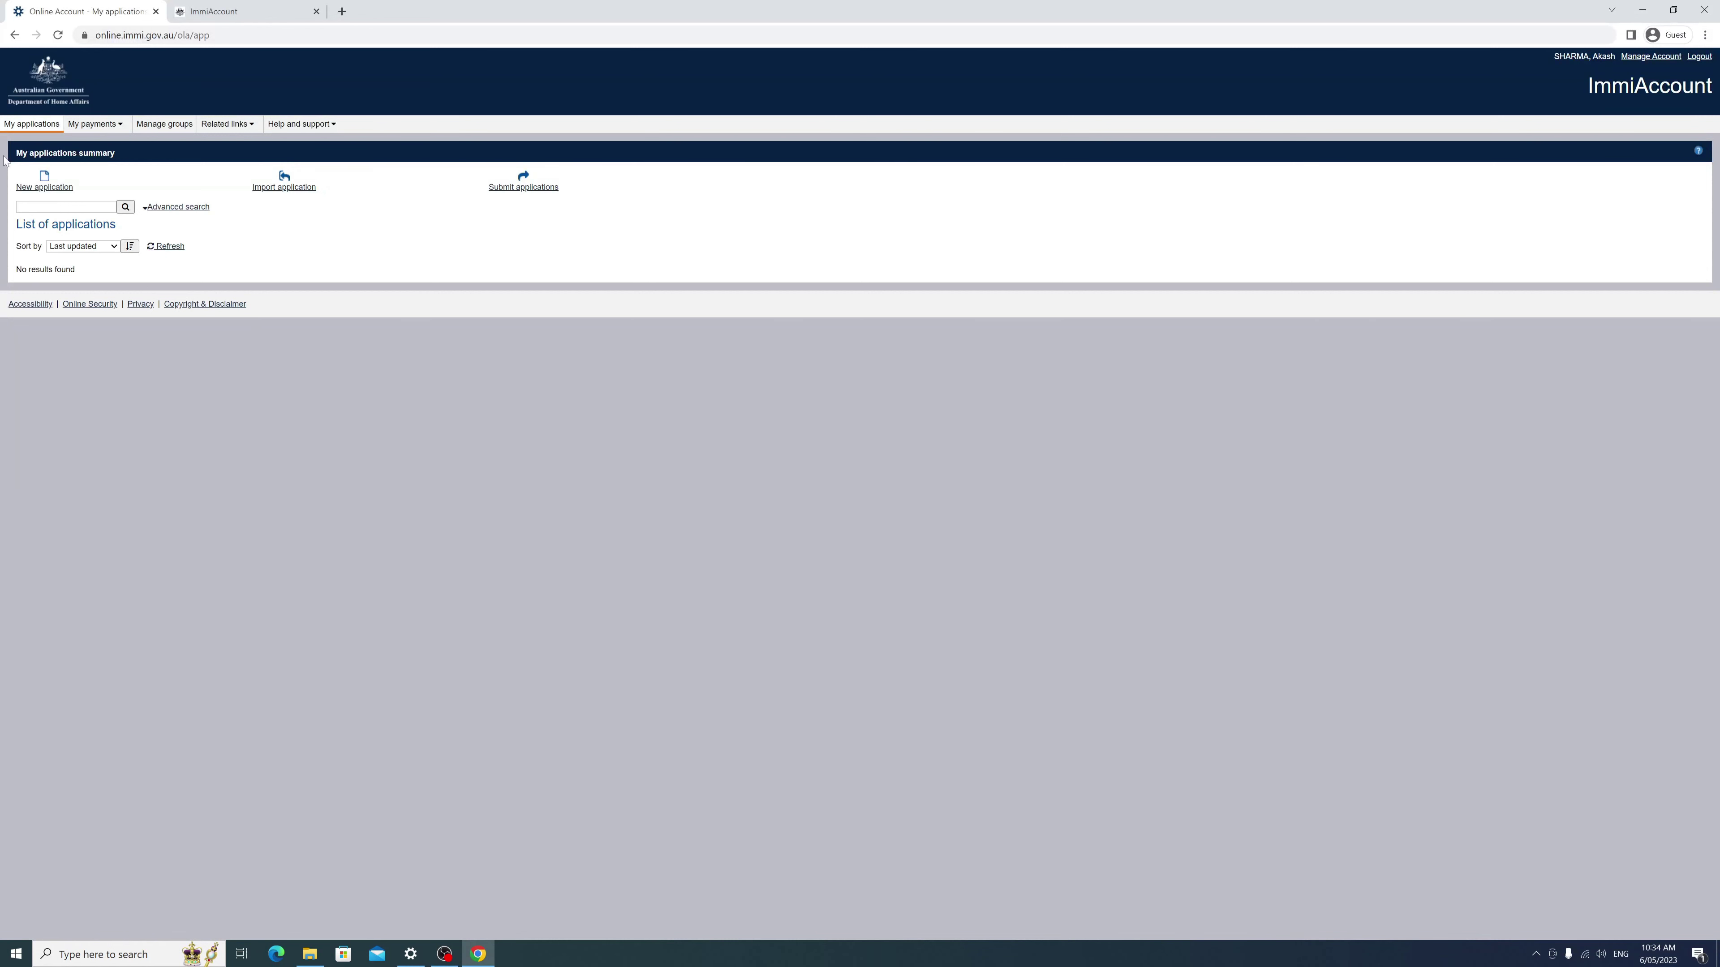
Step: Start a new Visitor Visa (600) application from the Visitor category
click(45, 180)
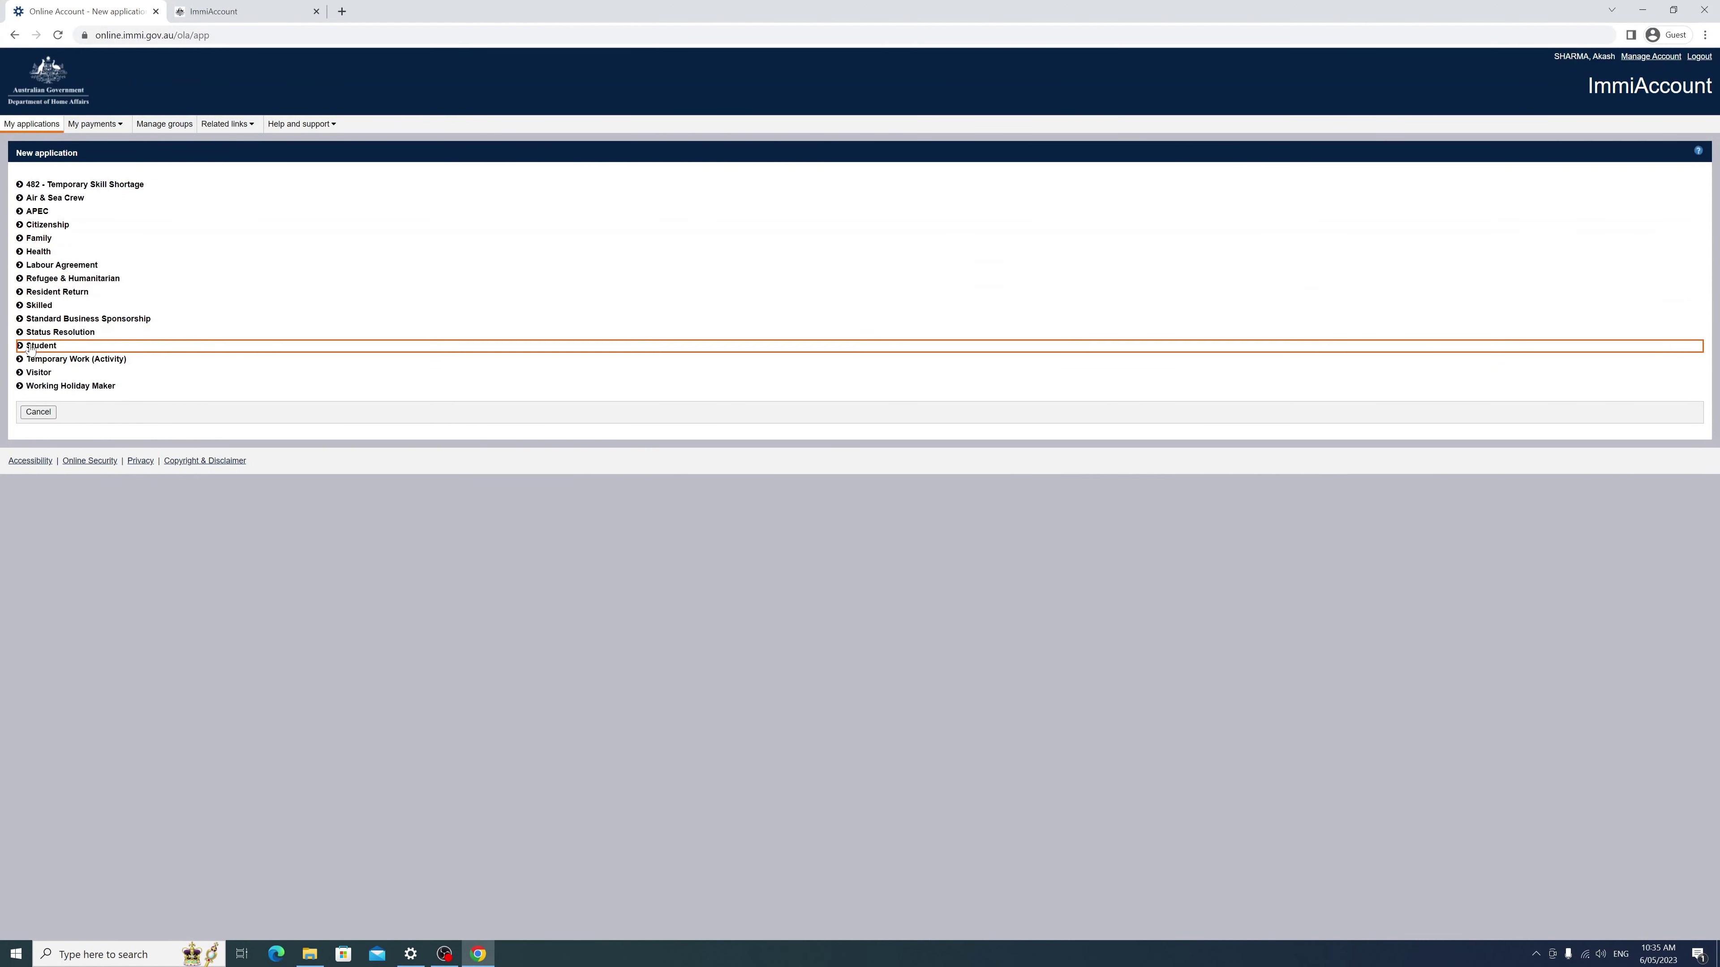
click(20, 372)
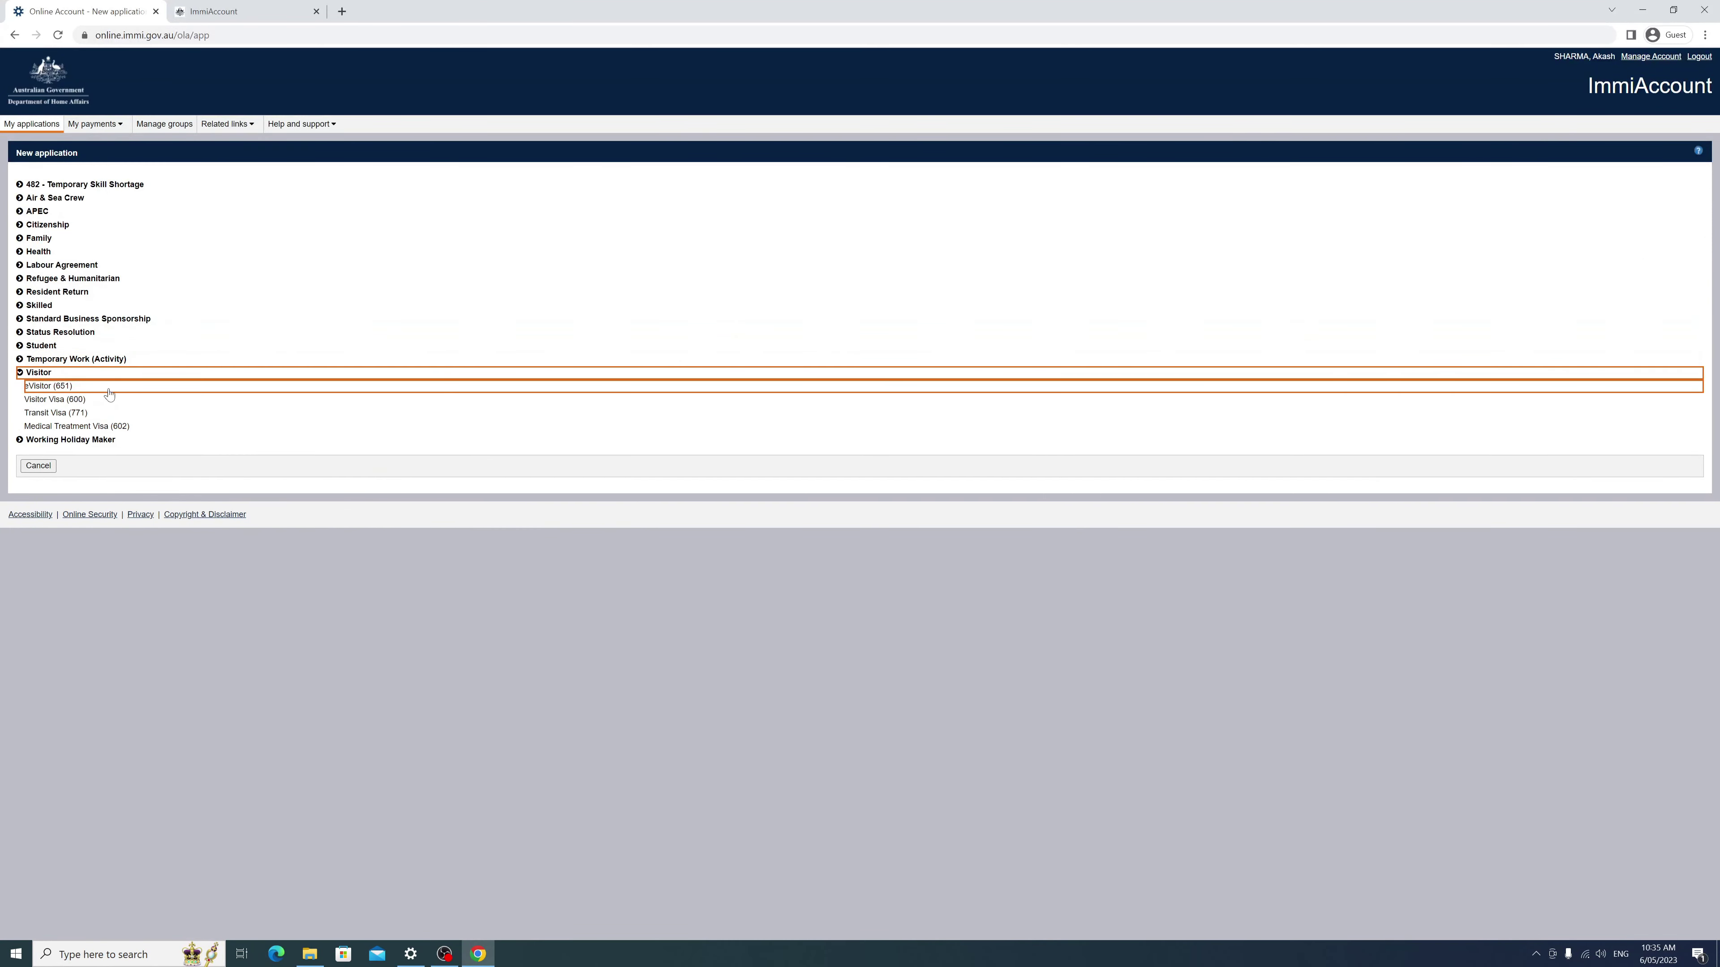
click(86, 404)
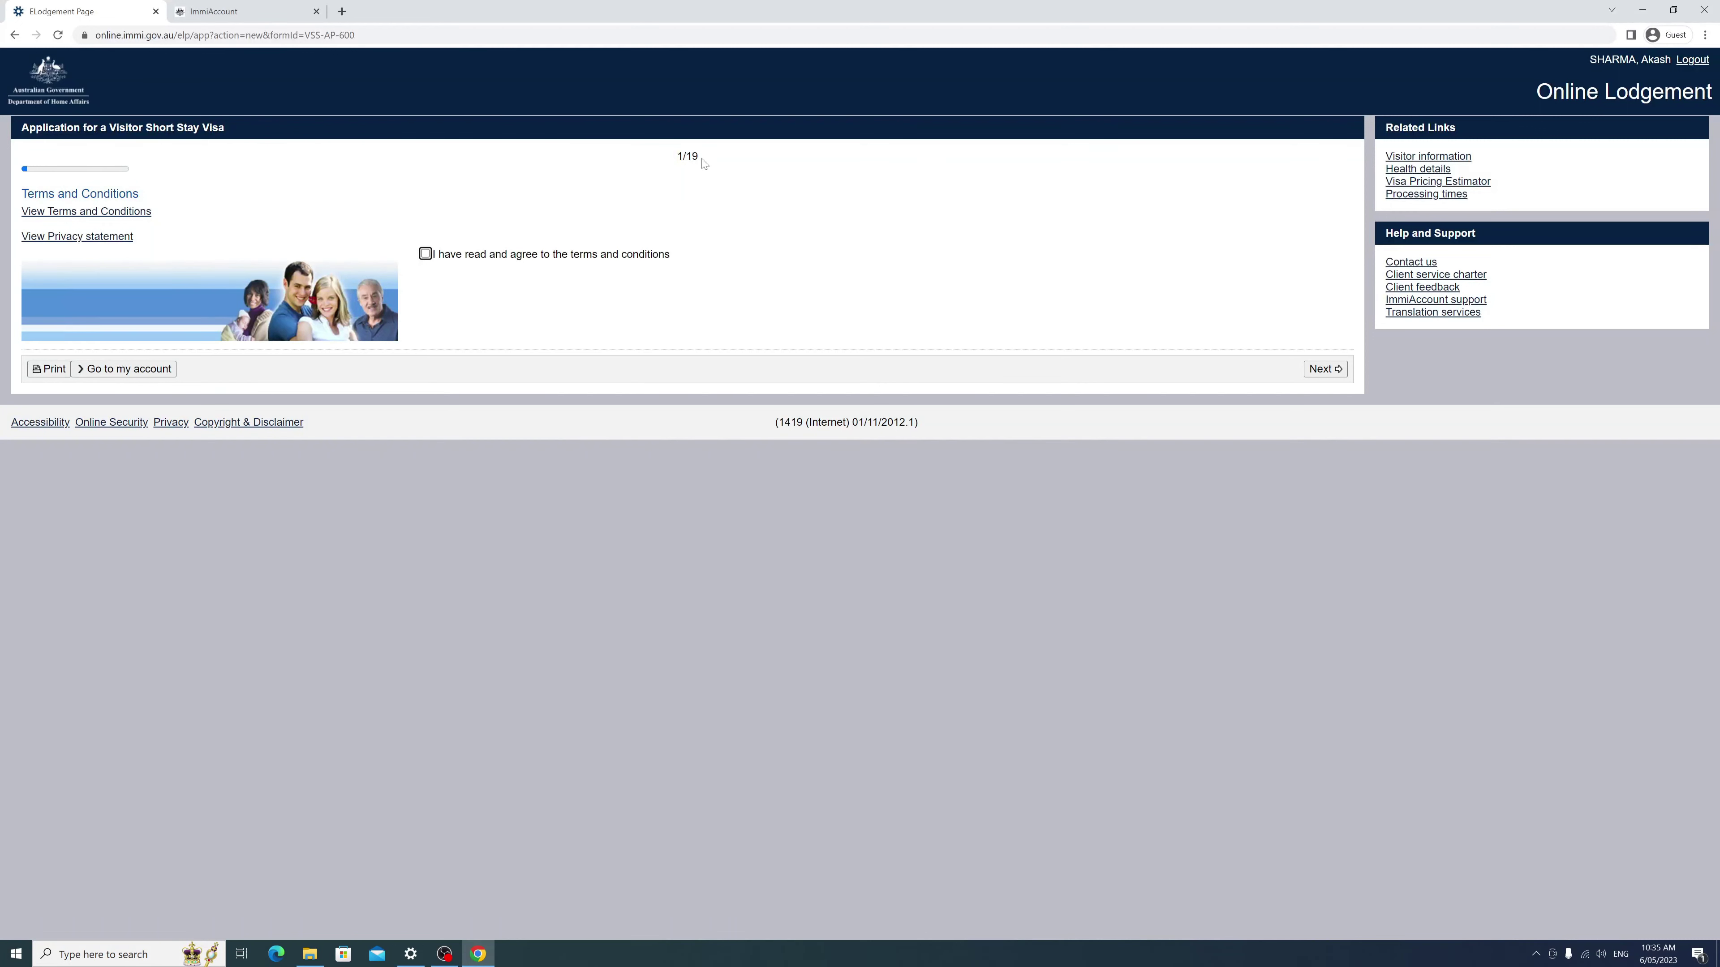
Step: Accept the terms and conditions and answer that the applicant is currently in Australia
click(425, 254)
click(1325, 369)
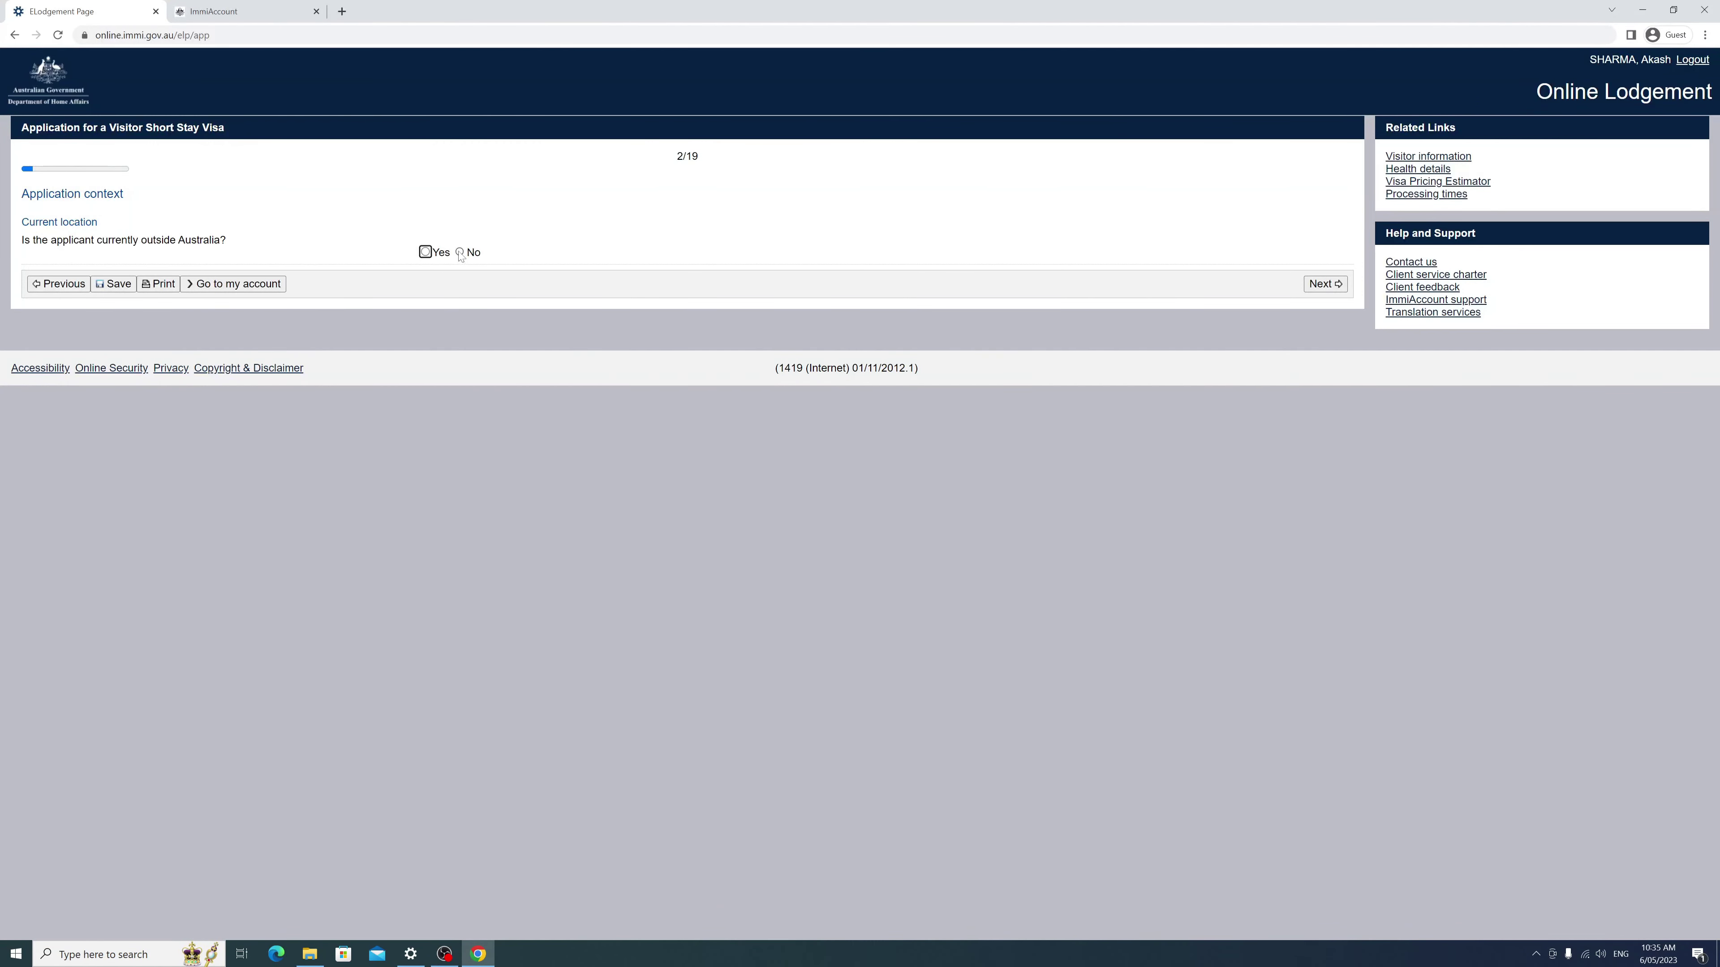
click(426, 253)
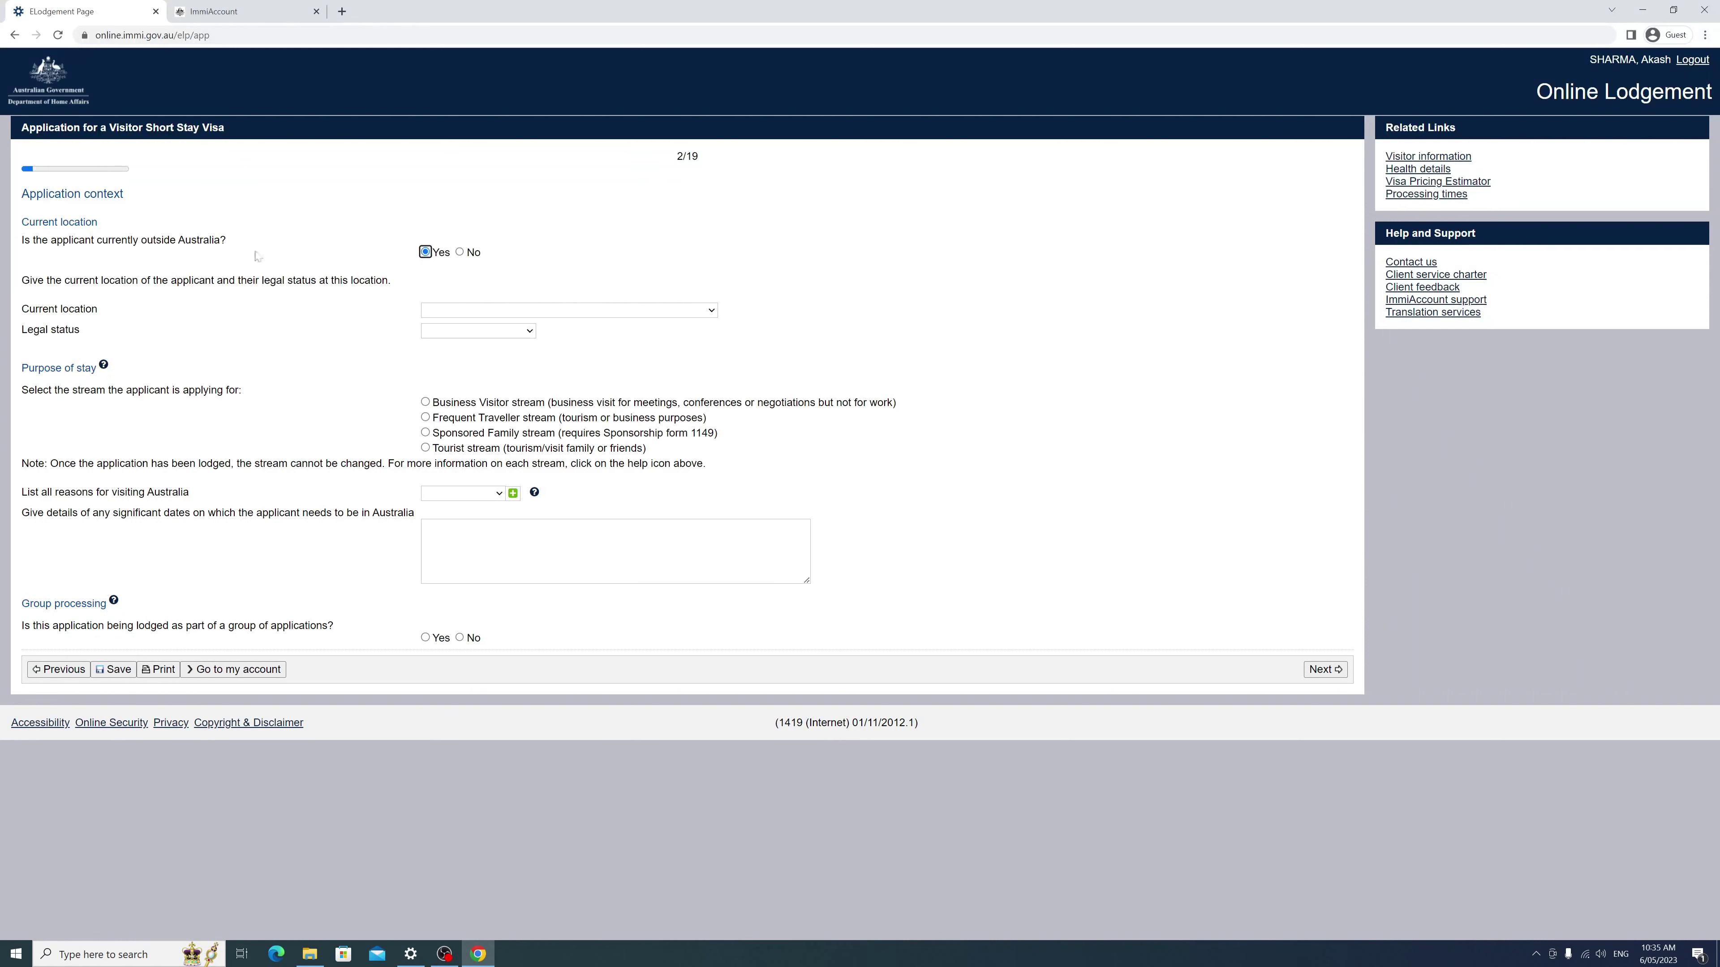
click(460, 253)
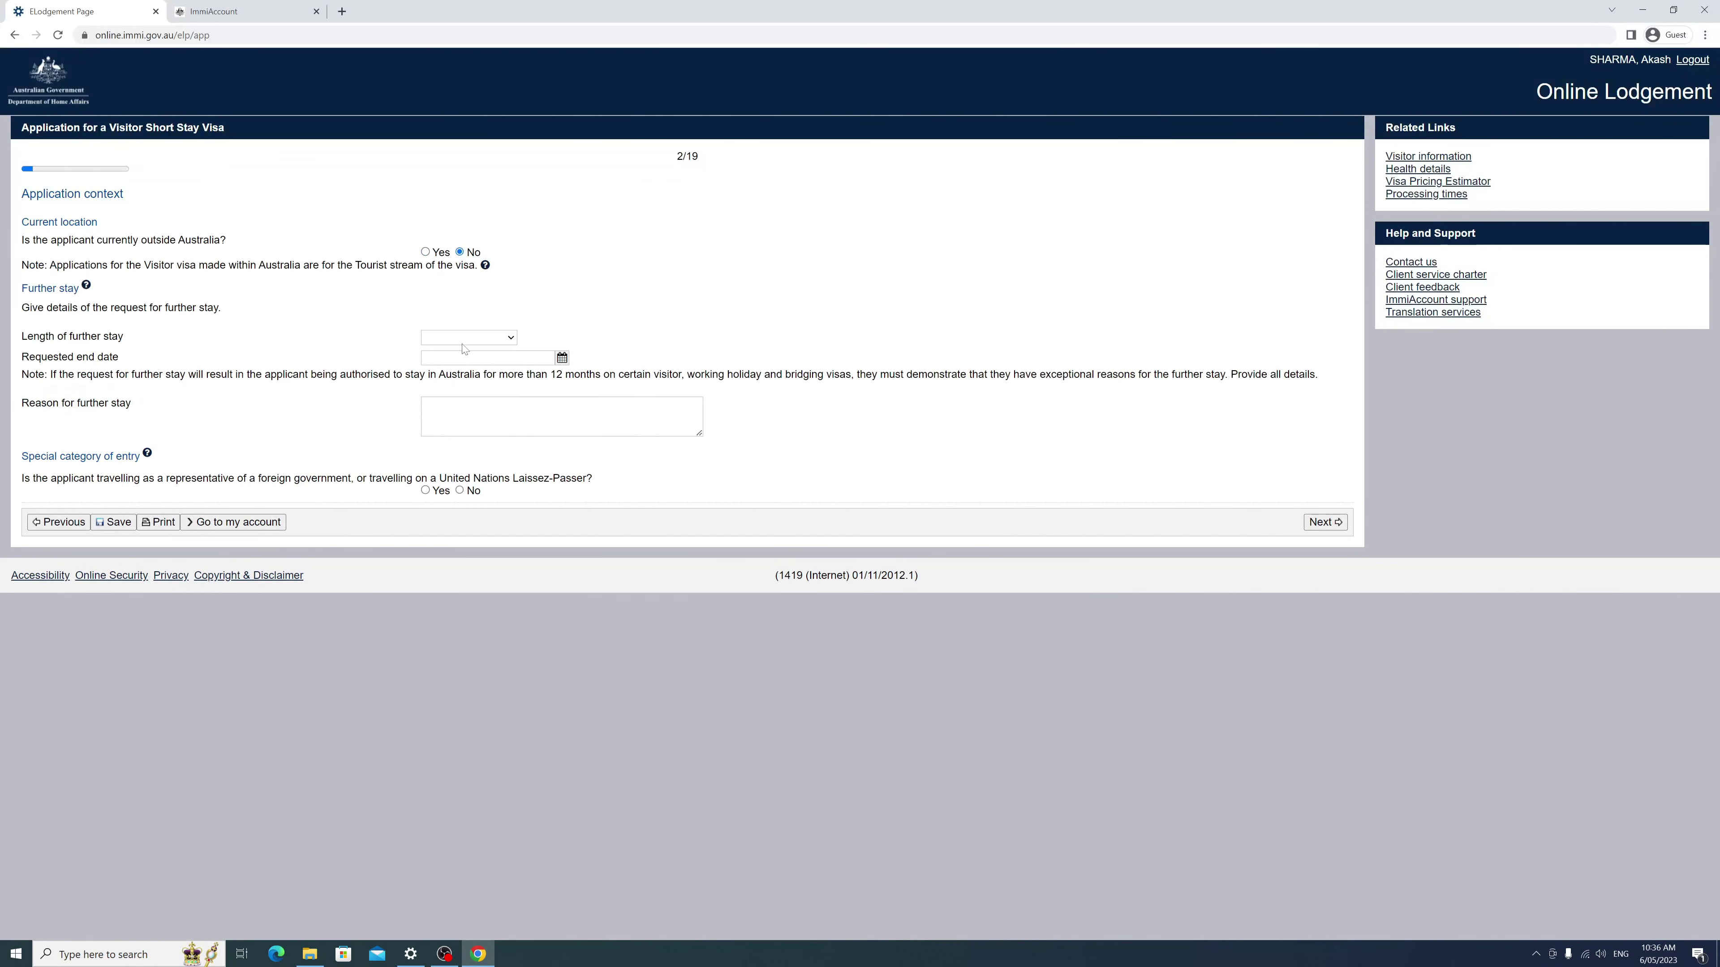
Step: Request a further stay of up to 3 months ending 06 Aug 2023 and continue
click(477, 338)
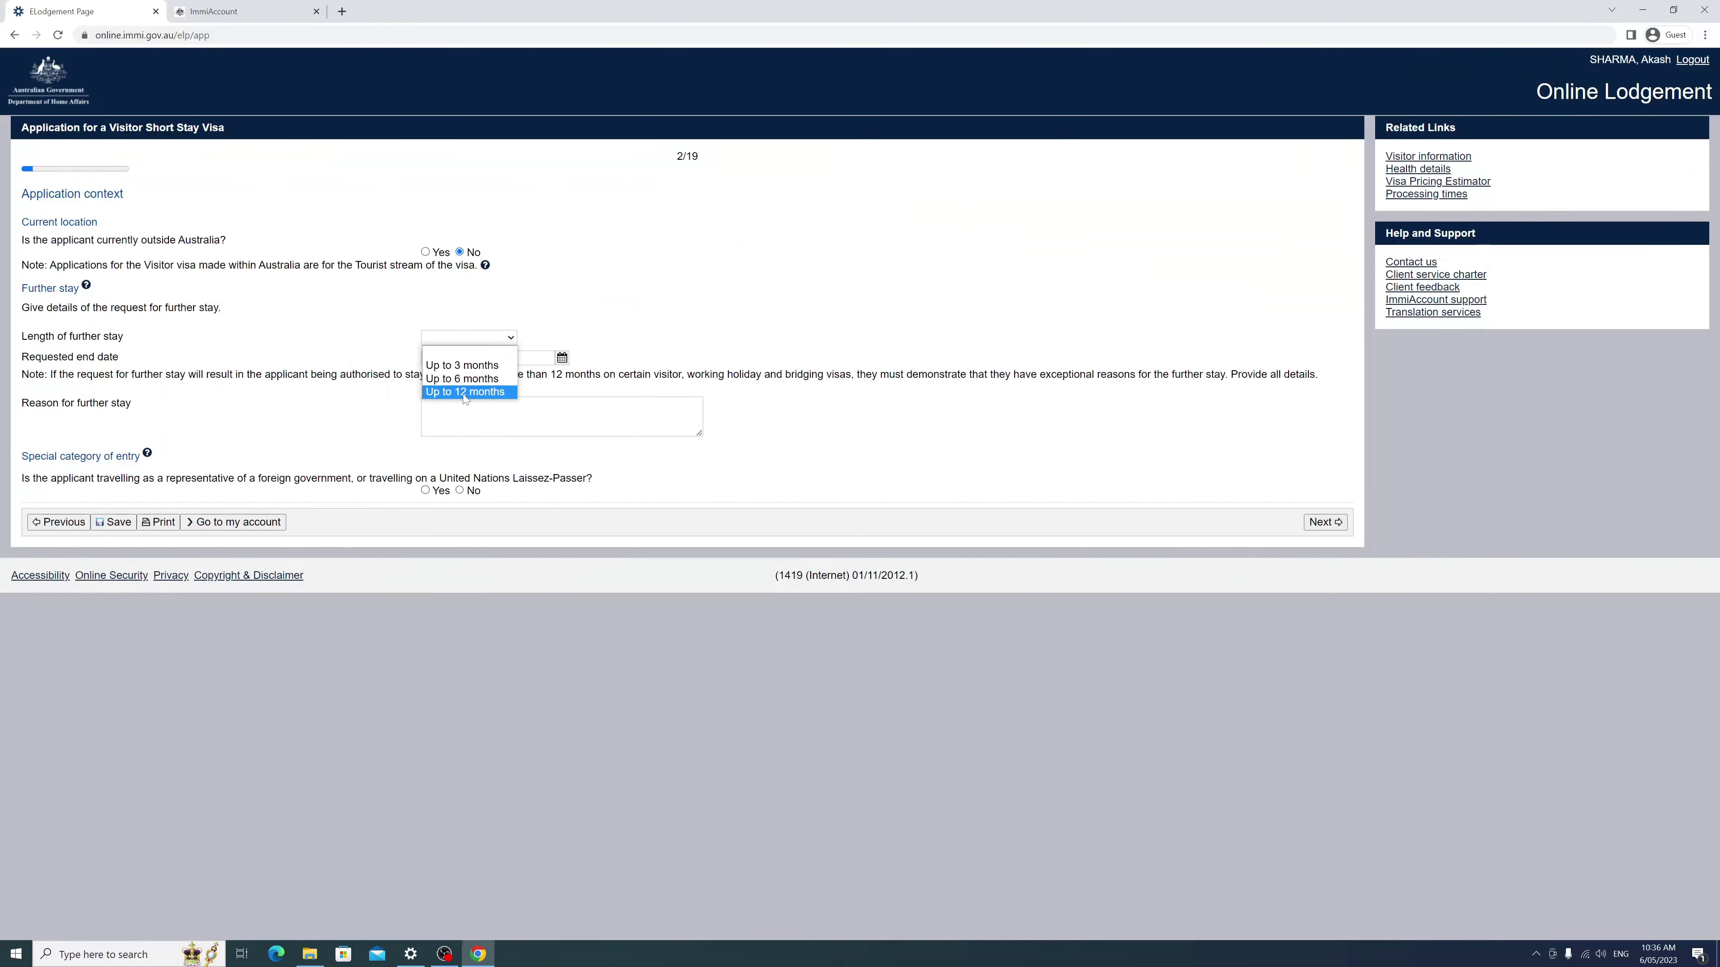
click(468, 366)
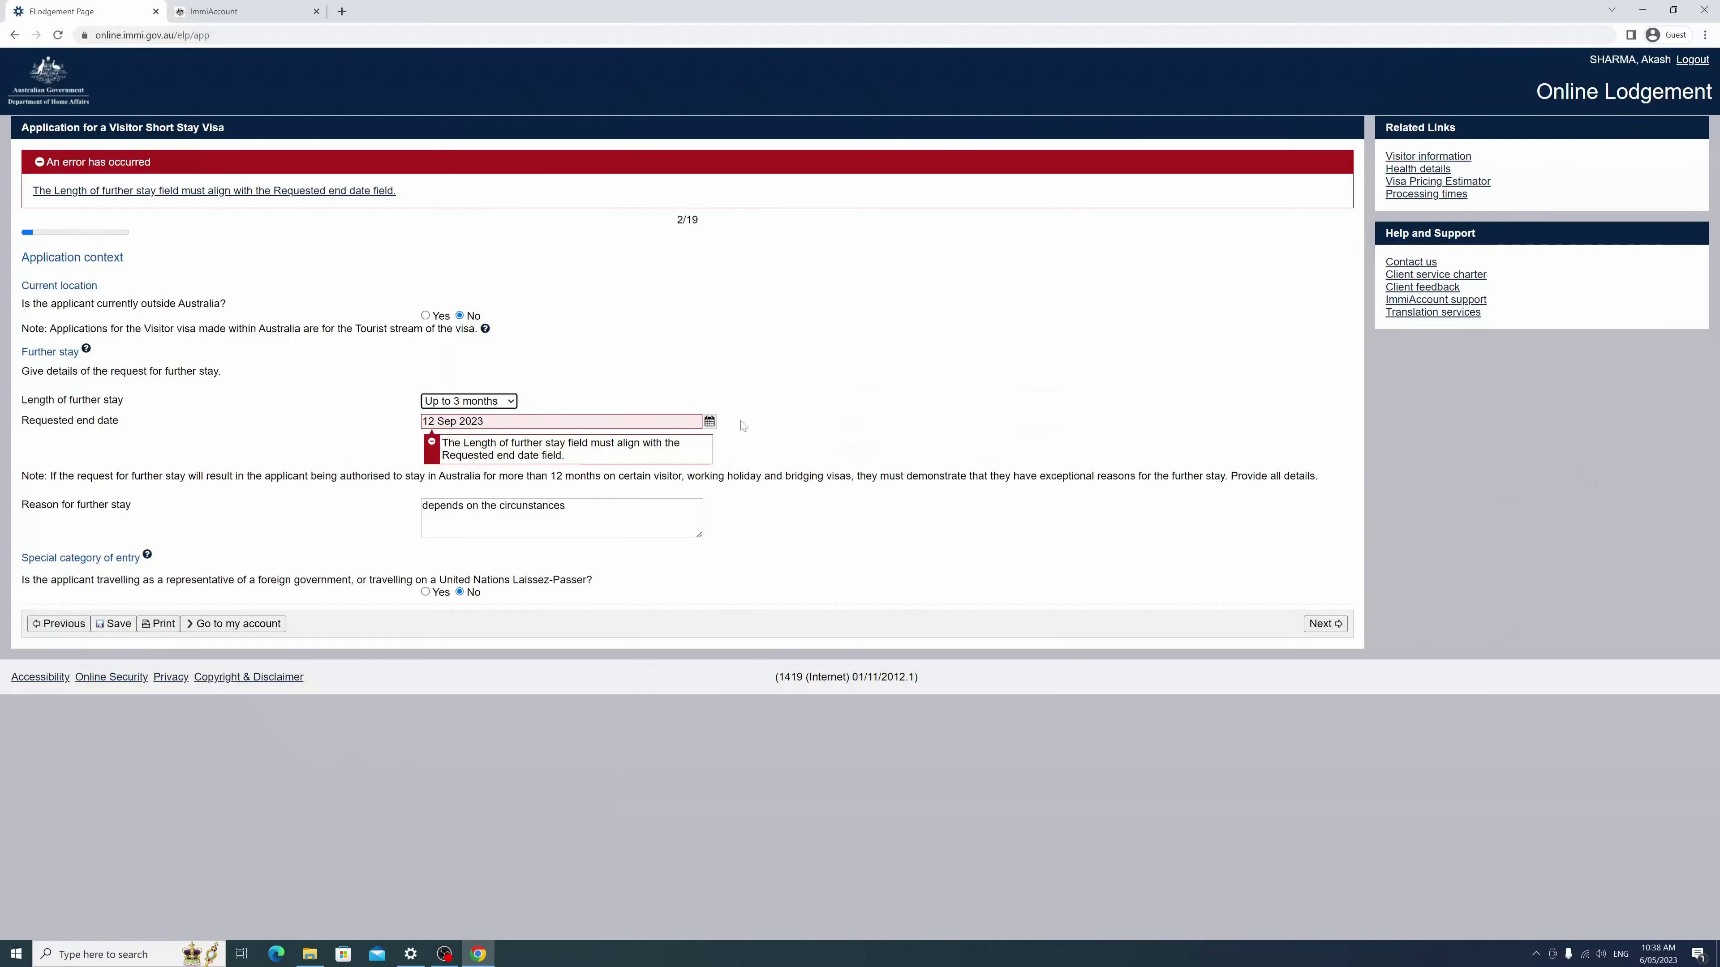
click(709, 421)
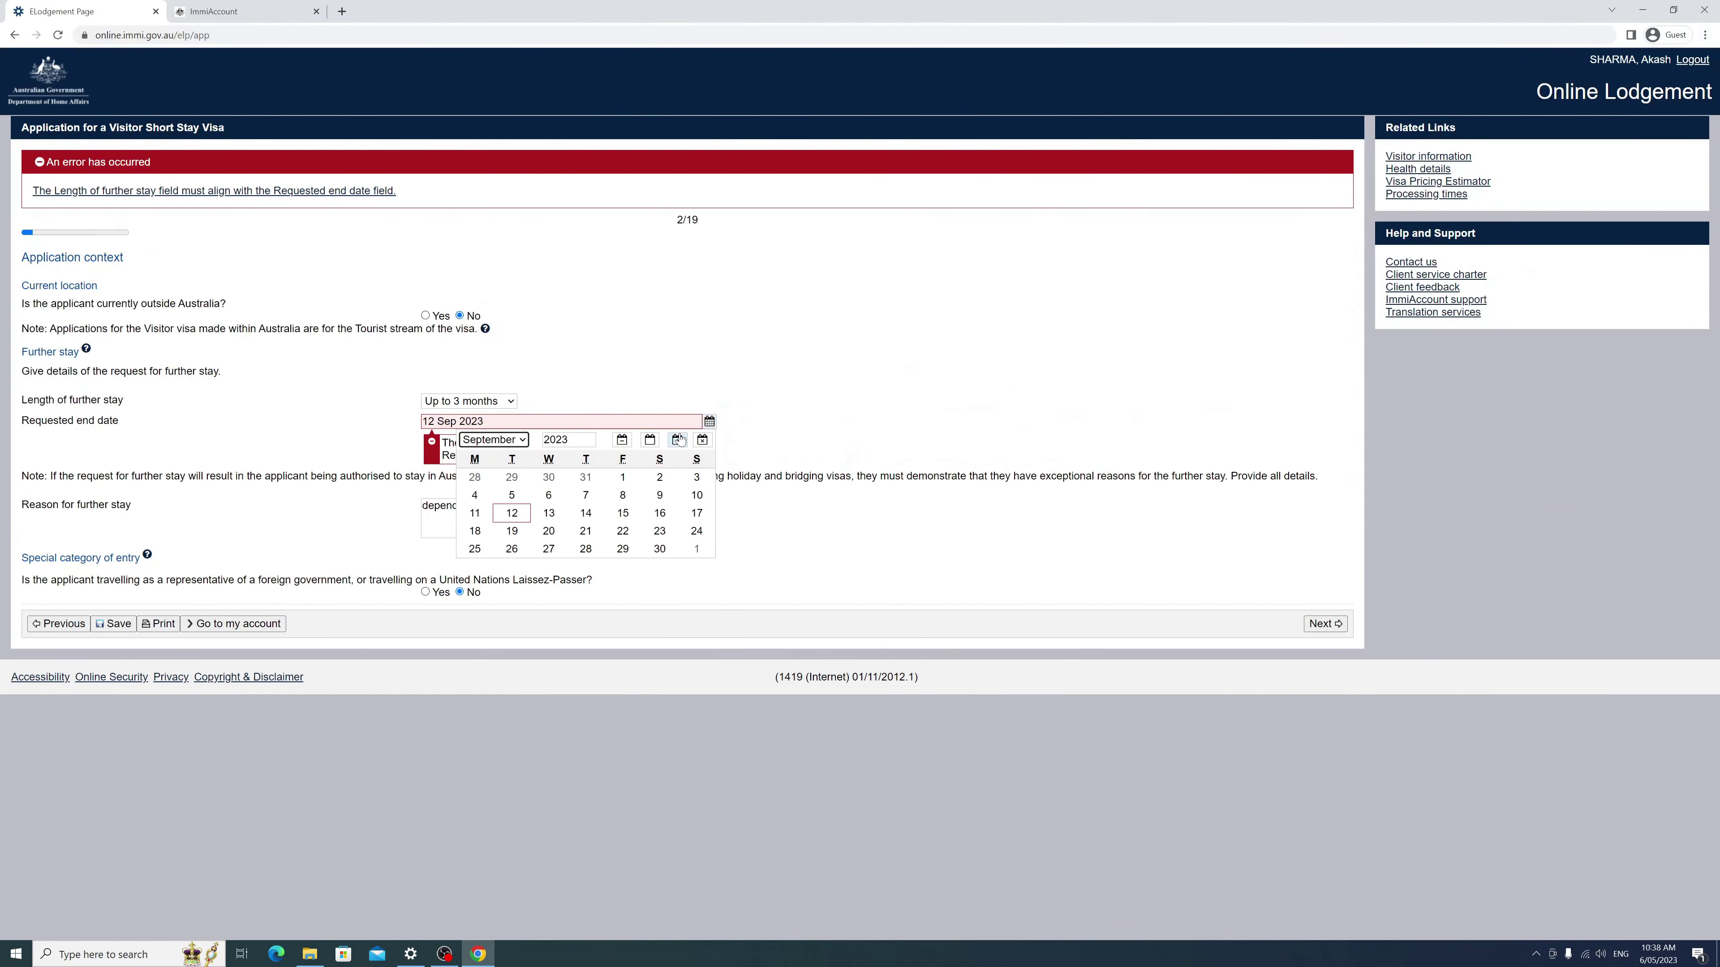
click(520, 441)
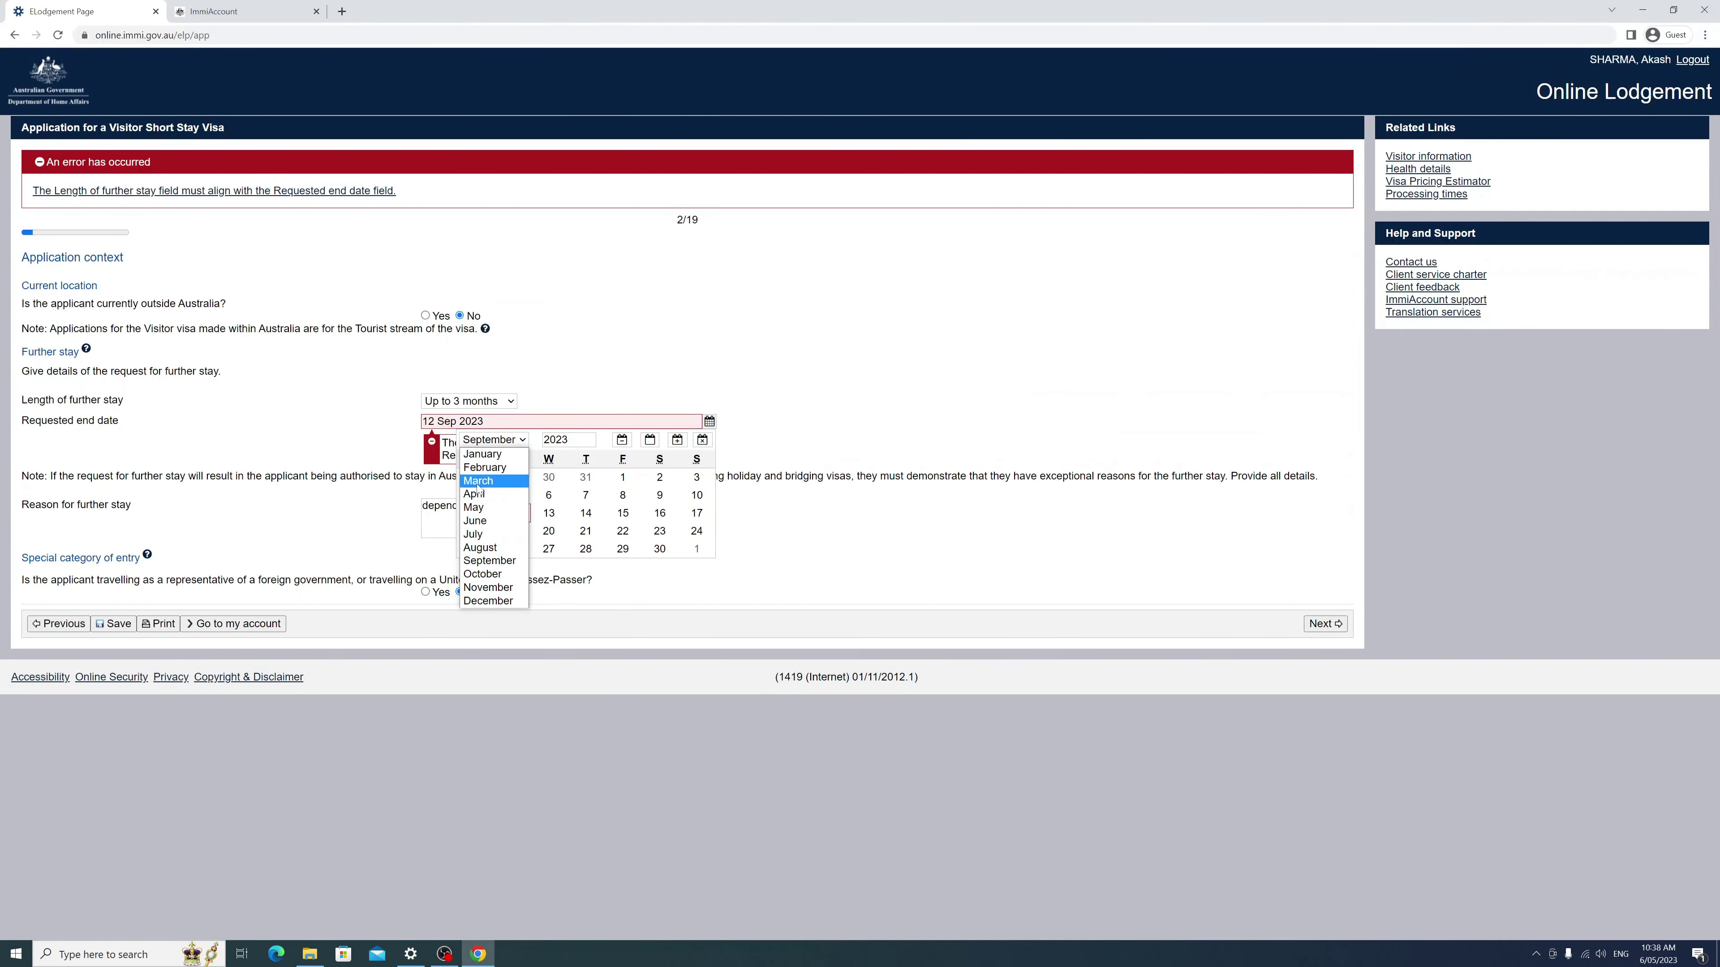
click(480, 548)
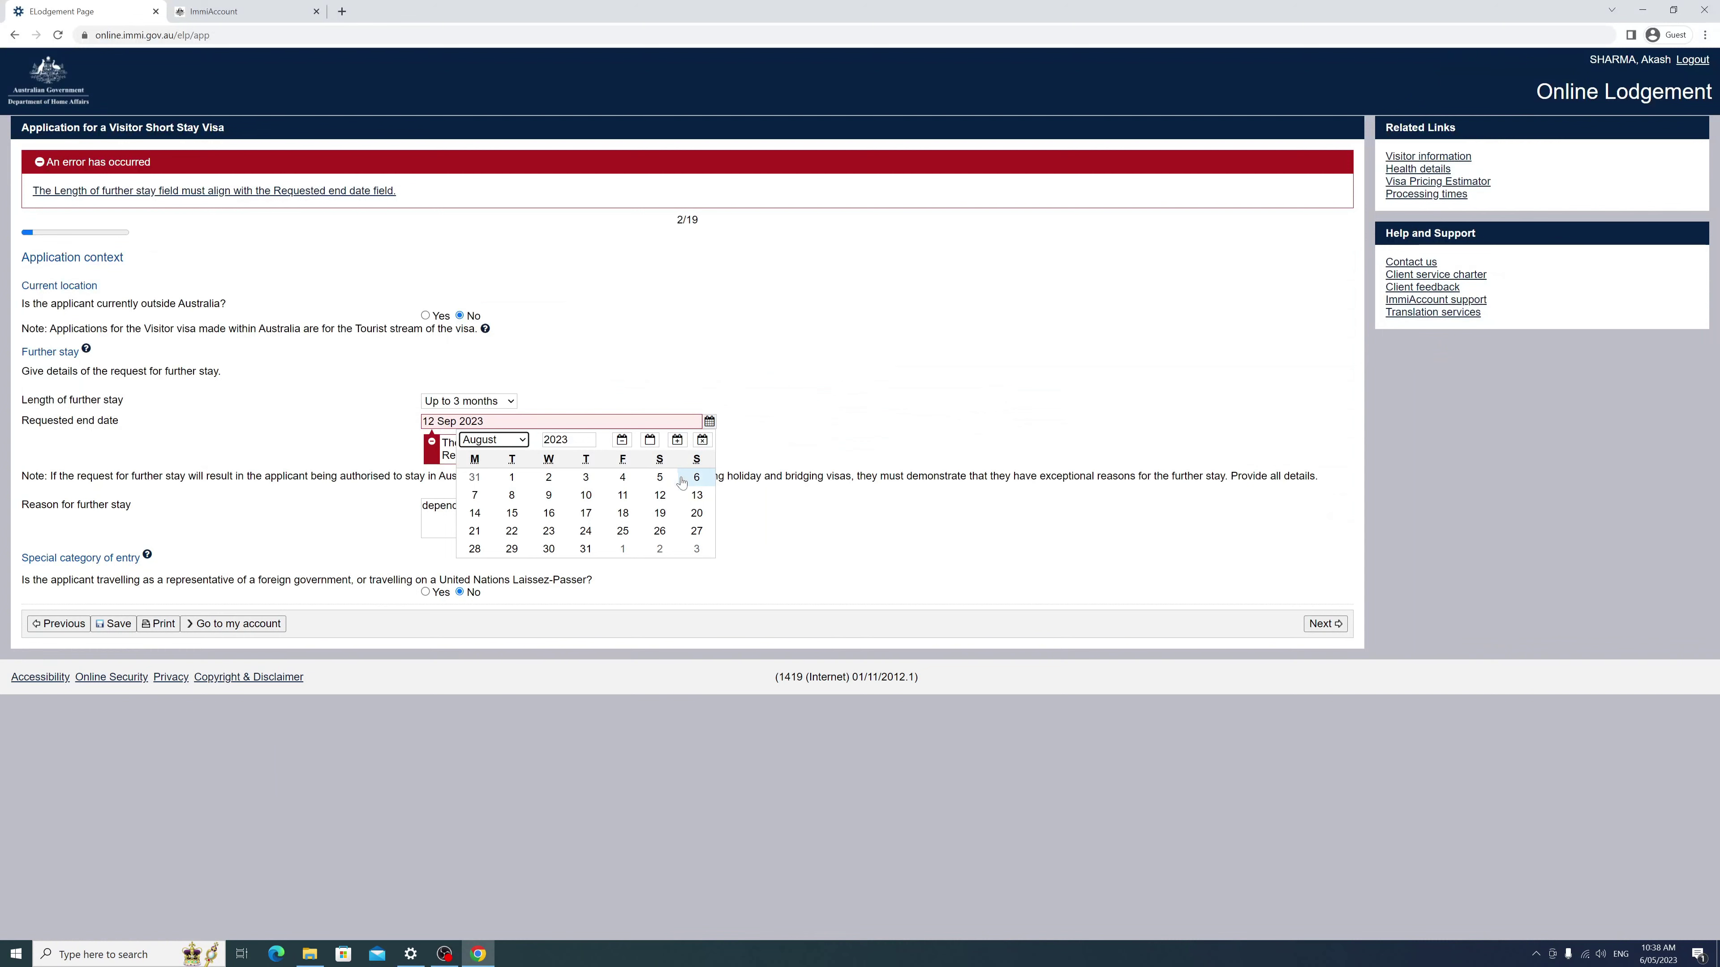
click(696, 477)
click(1317, 624)
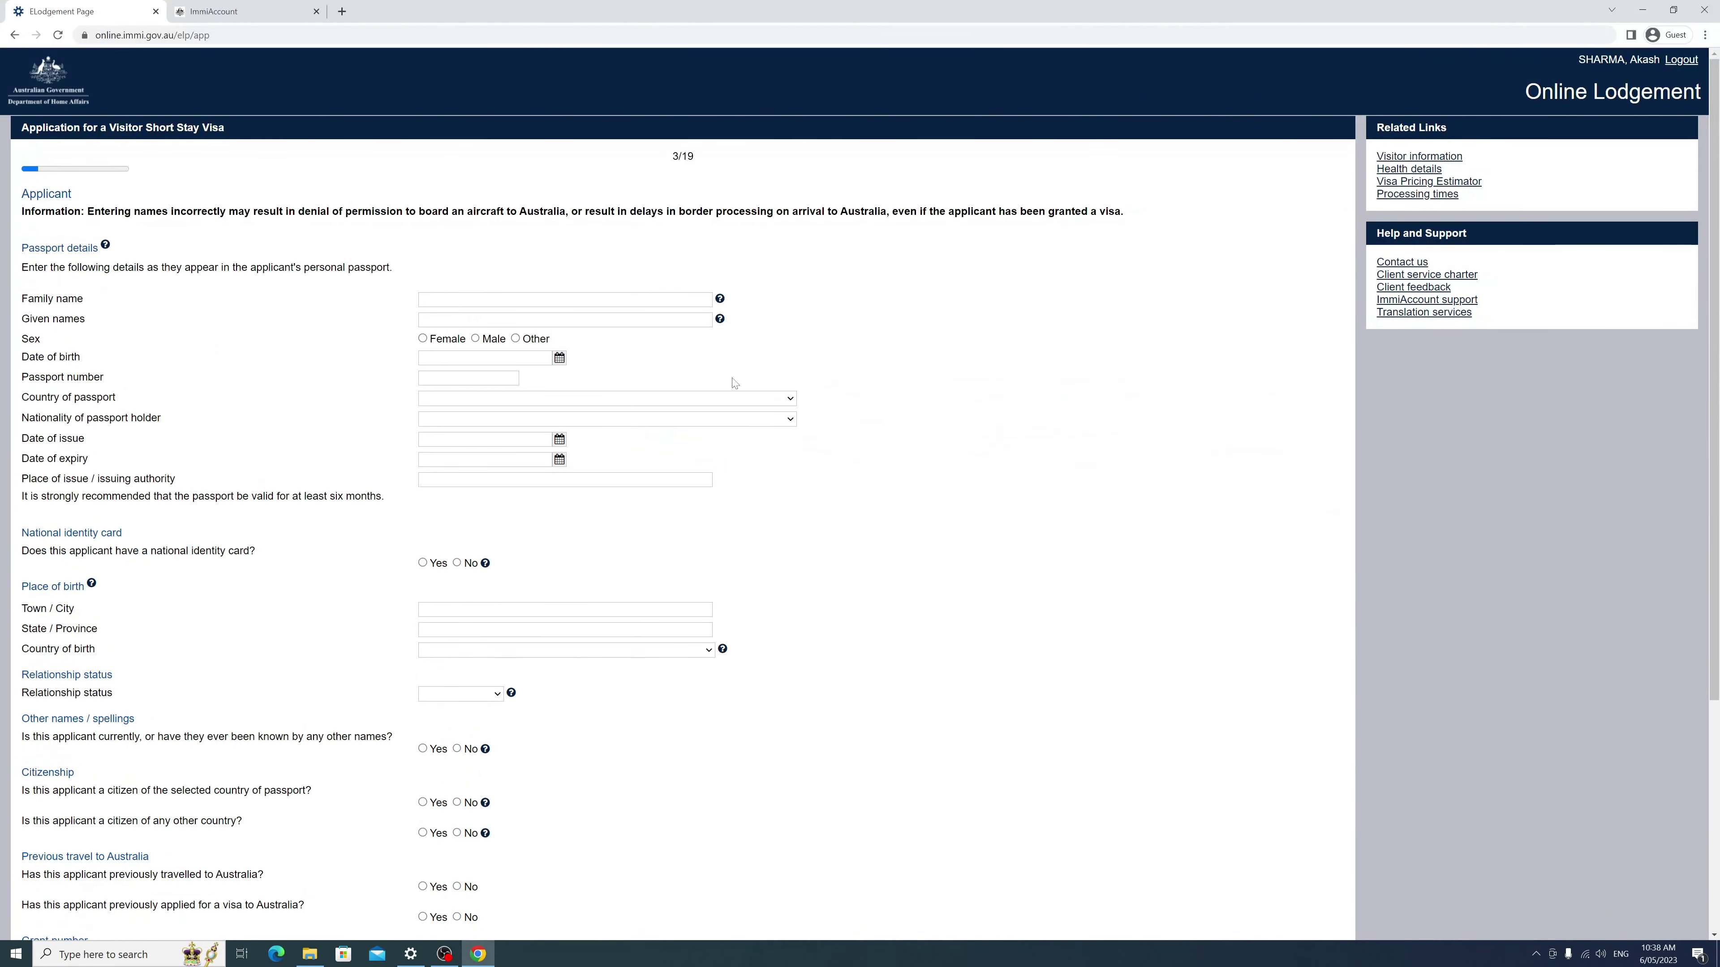
Step: Scroll through the page 3/19 Applicant form from passport details down to health examination
scroll(568, 325, down, 1)
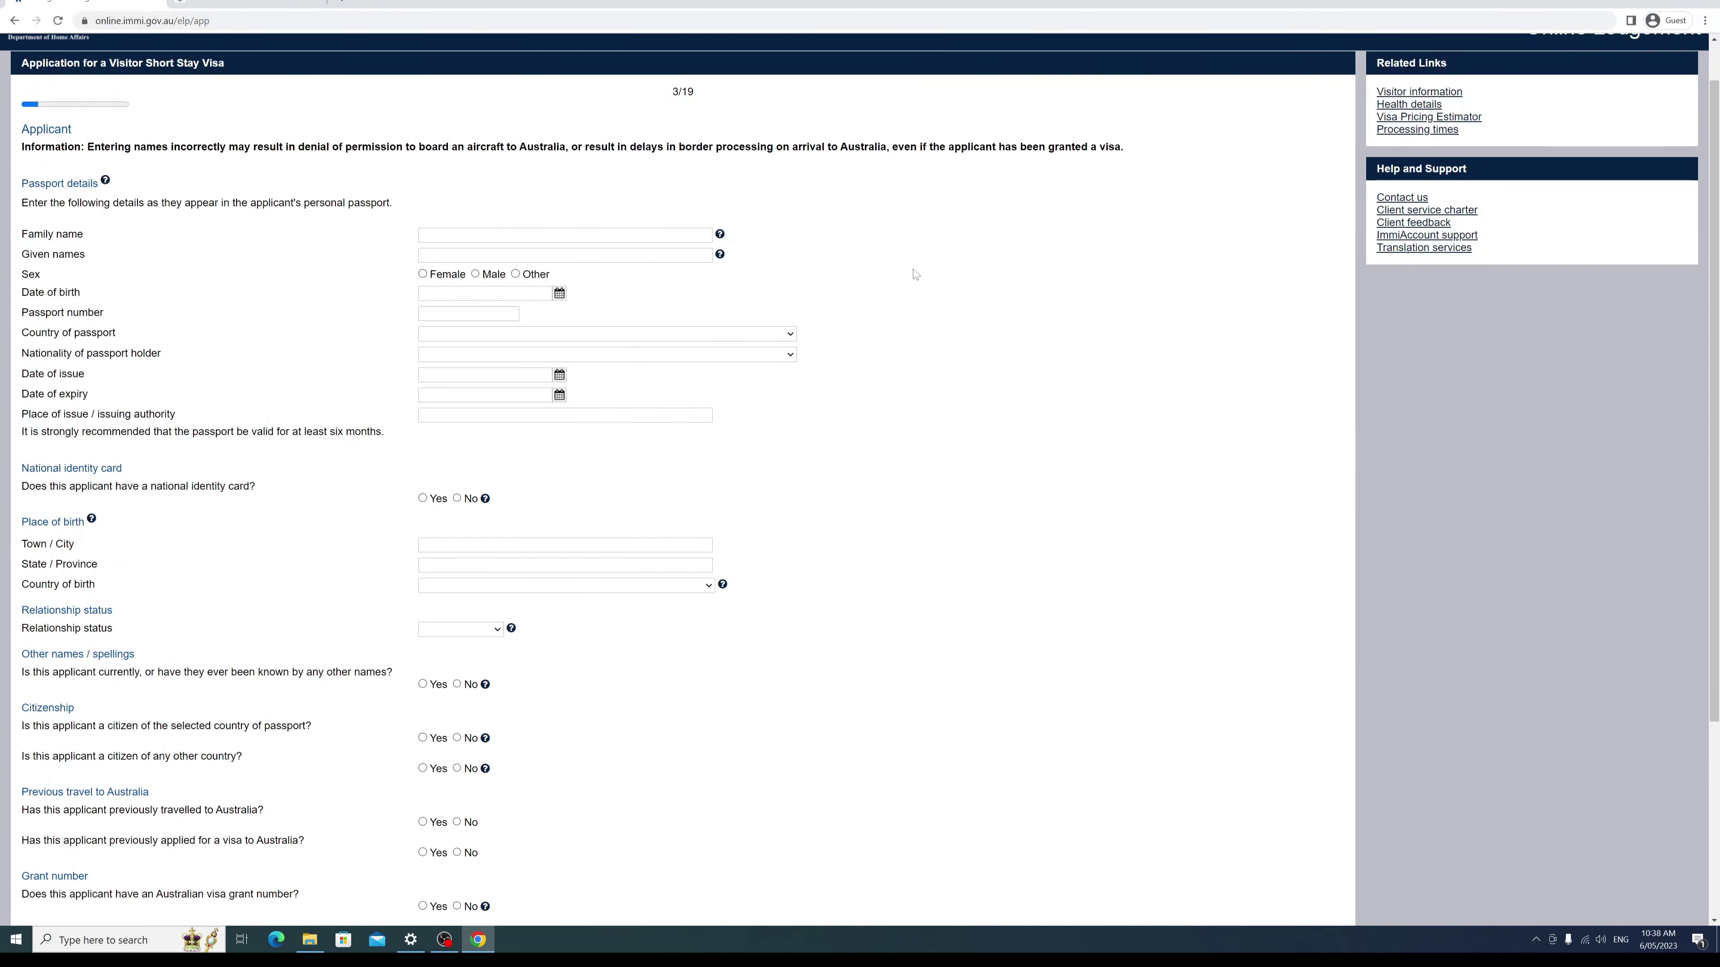
scroll(99, 321, down, 2)
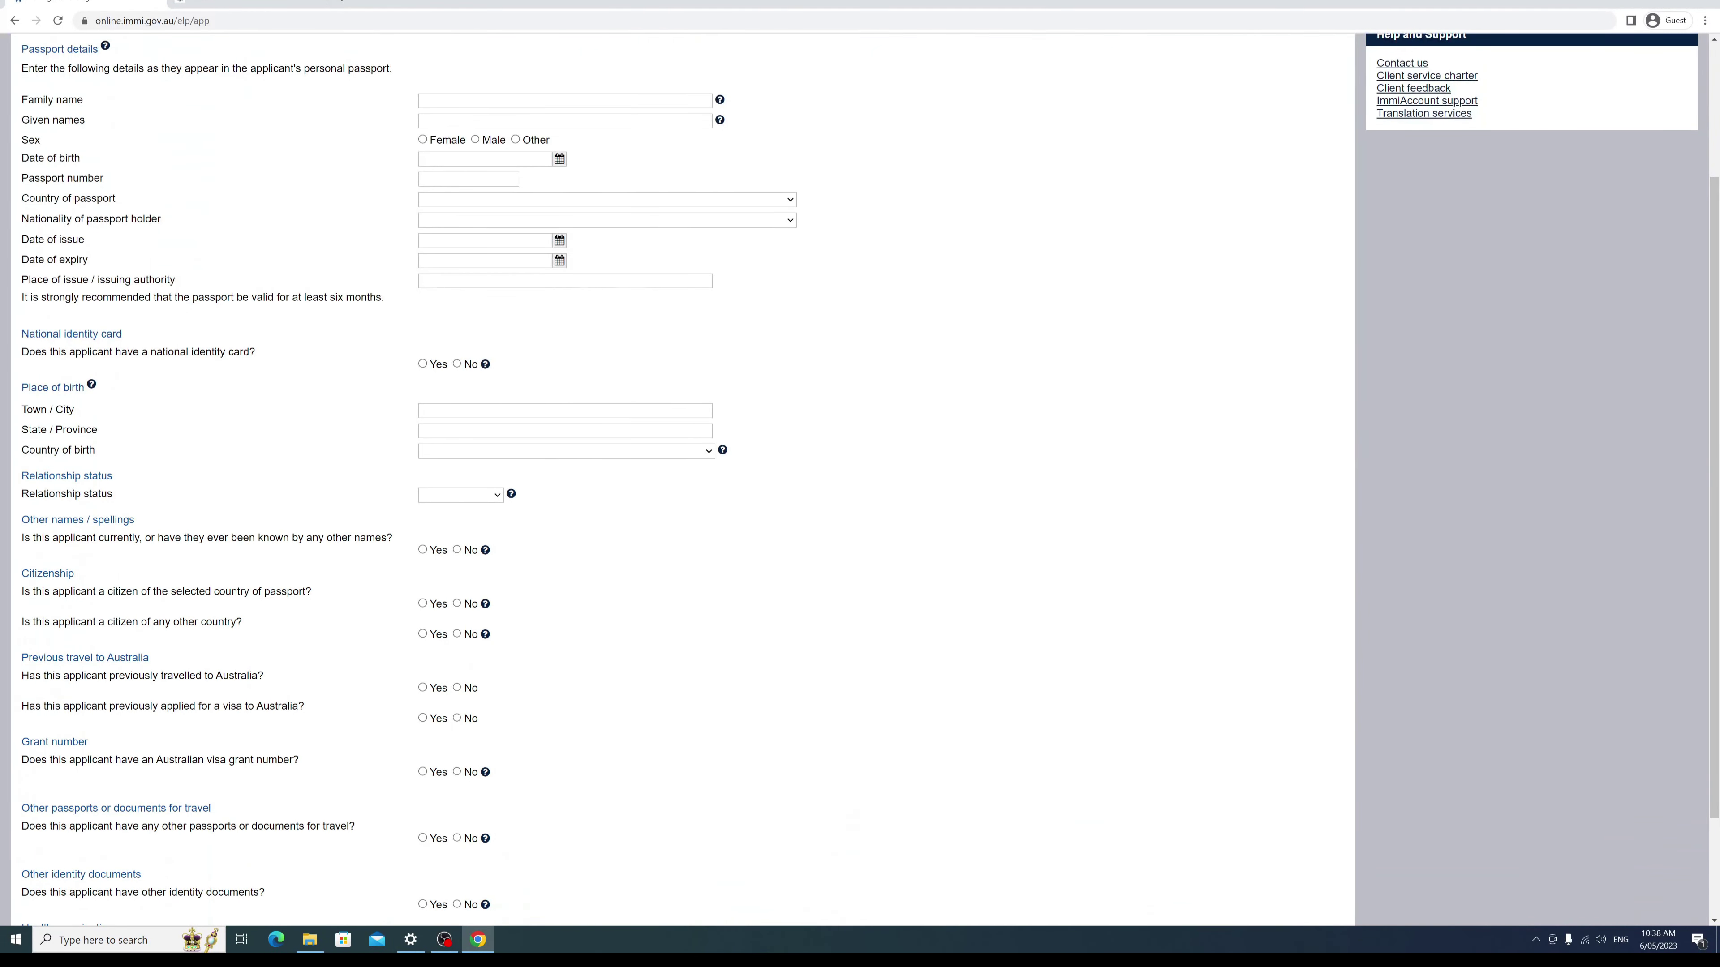
scroll(142, 271, down, 2)
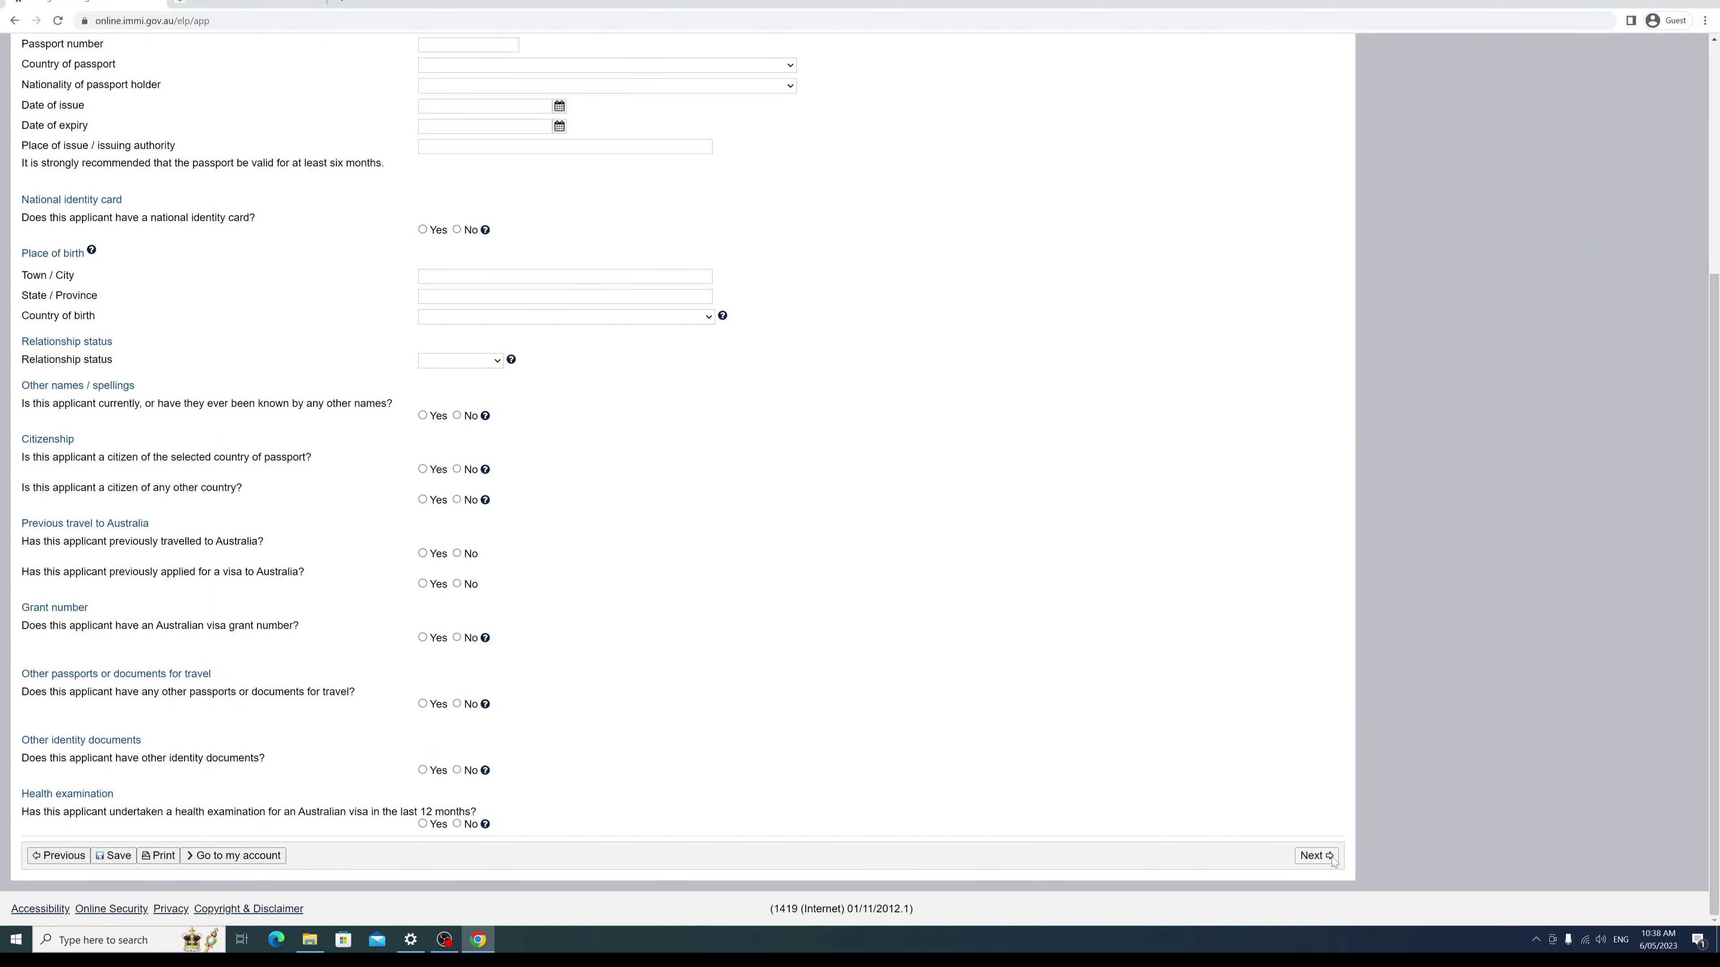
Step: Try to continue past the empty Applicant page, then scroll through its required-field errors
click(1317, 856)
scroll(847, 542, down, 5)
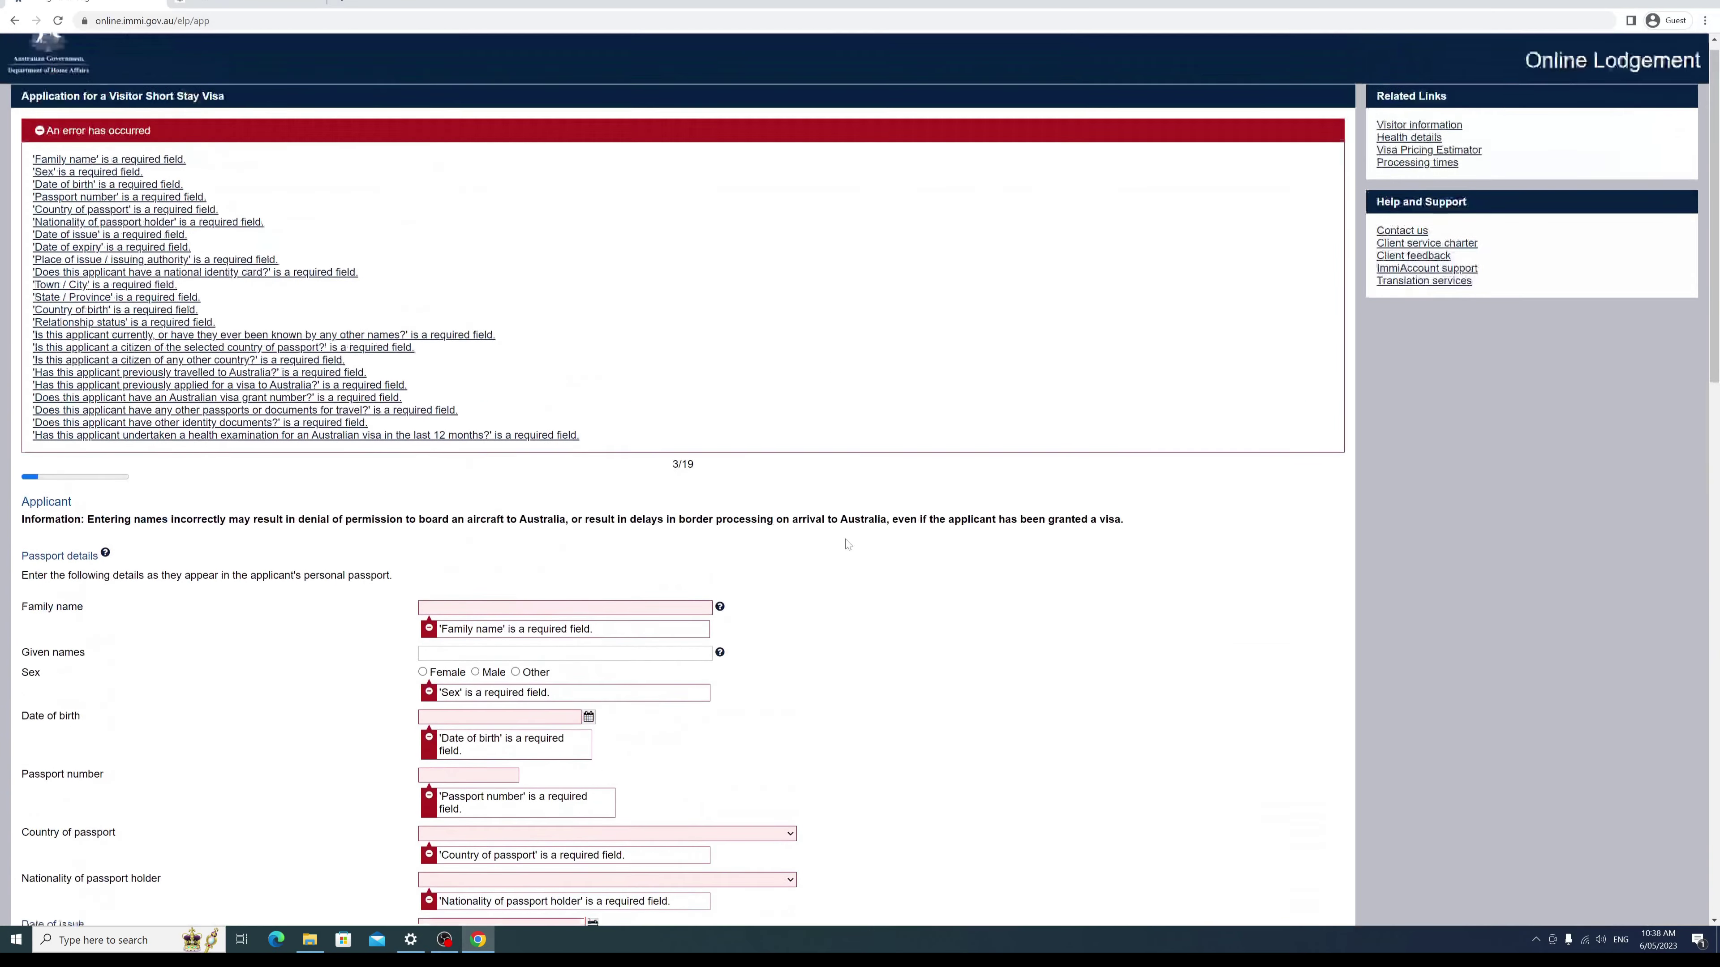
scroll(839, 550, down, 15)
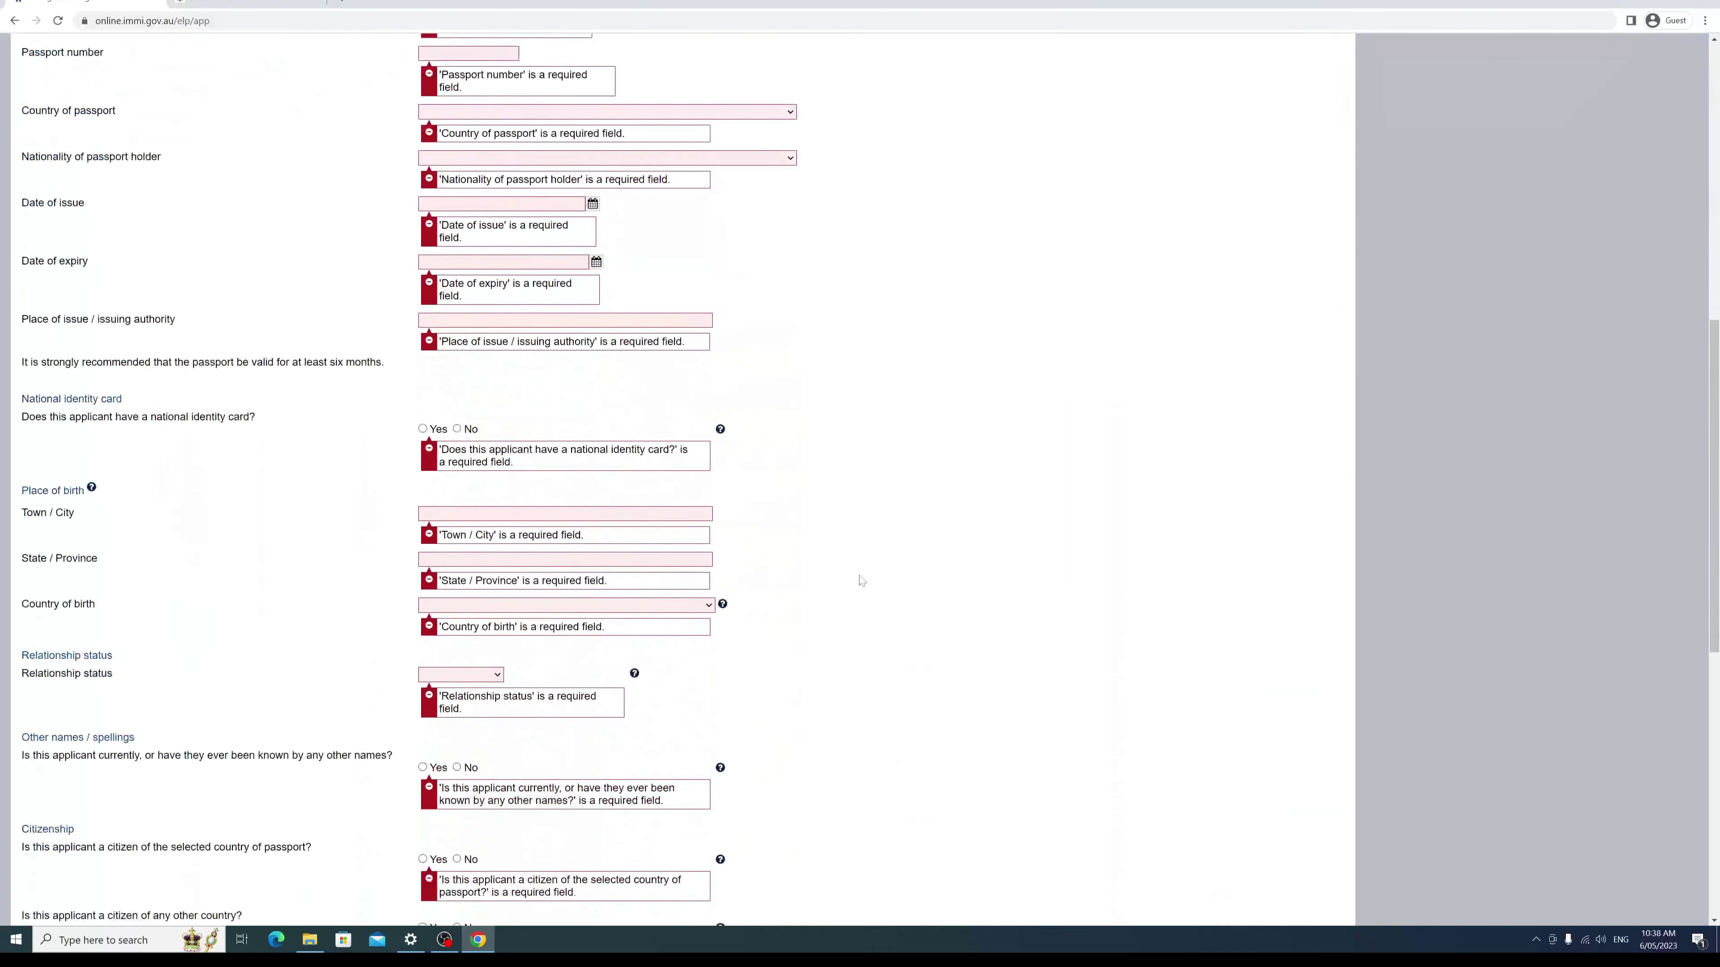
scroll(858, 584, down, 3)
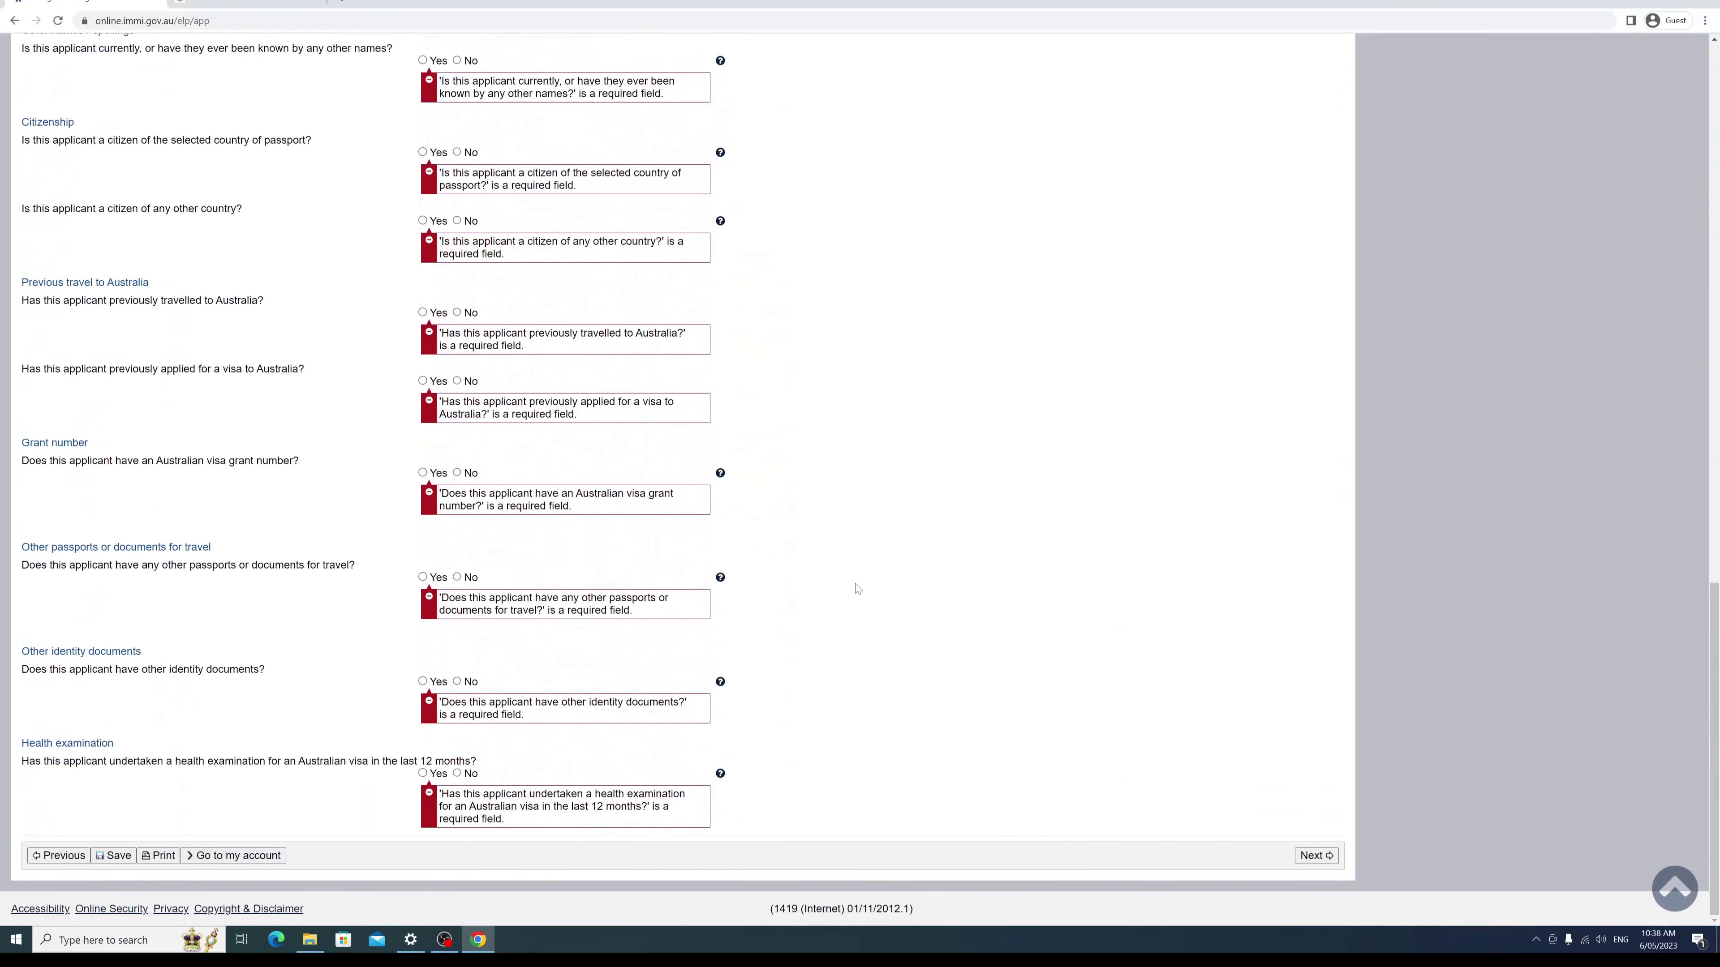
scroll(546, 577, up, 12)
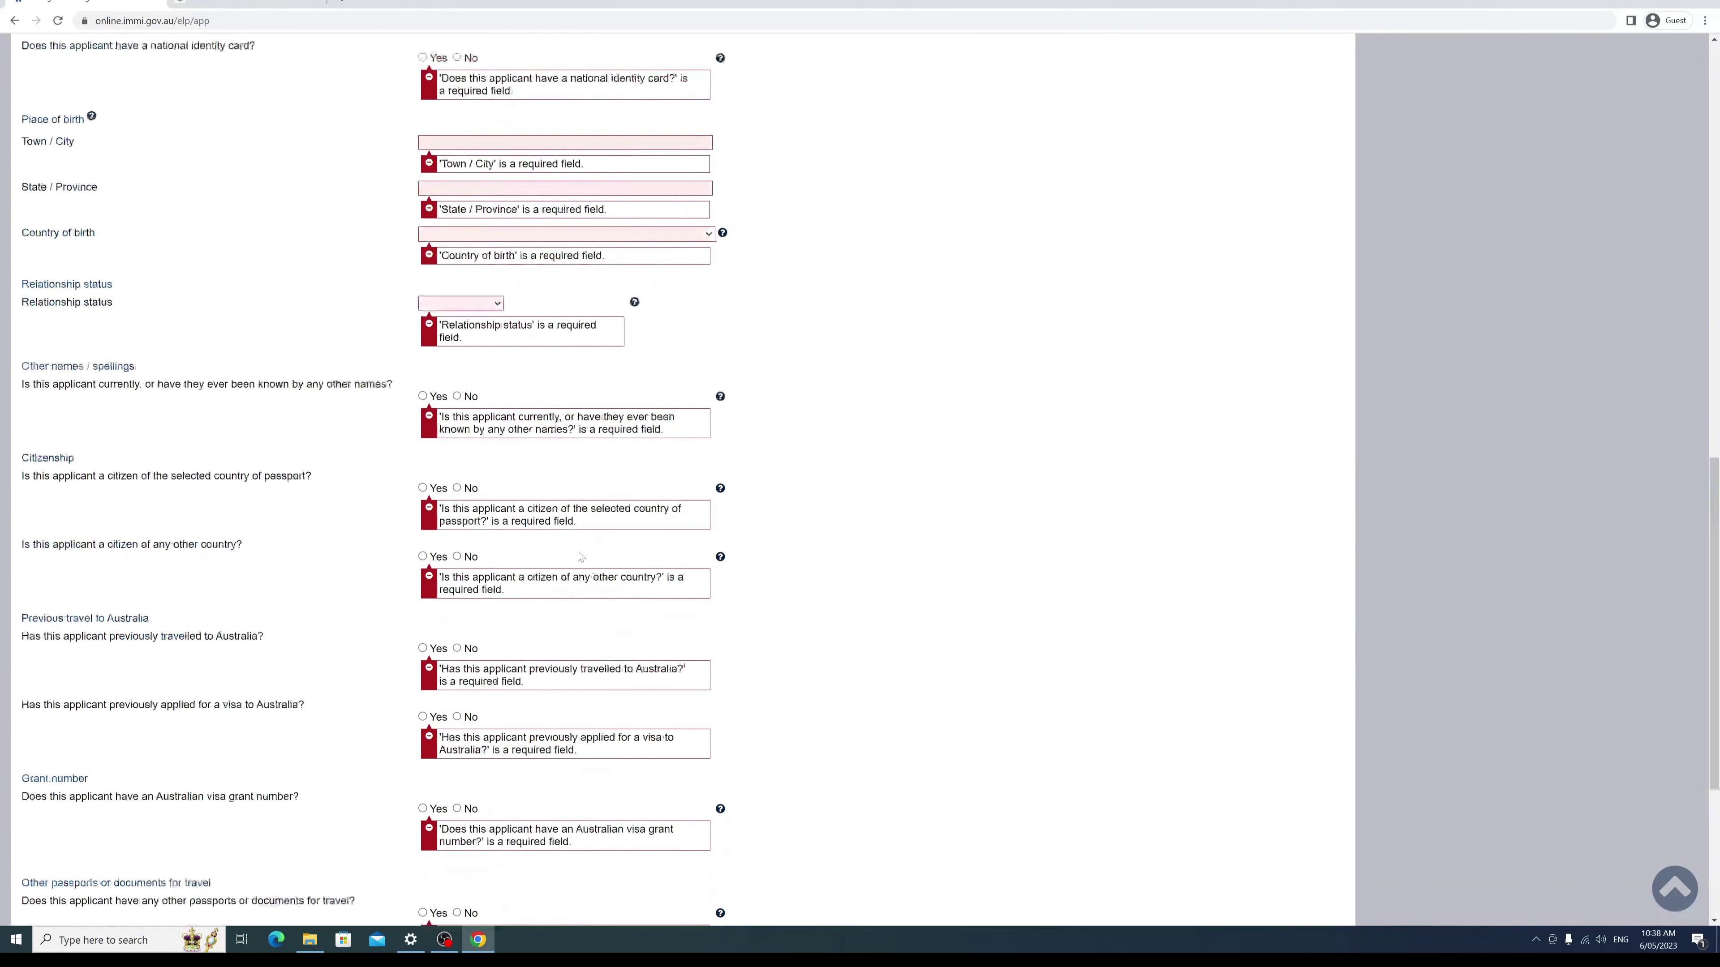
scroll(546, 578, up, 10)
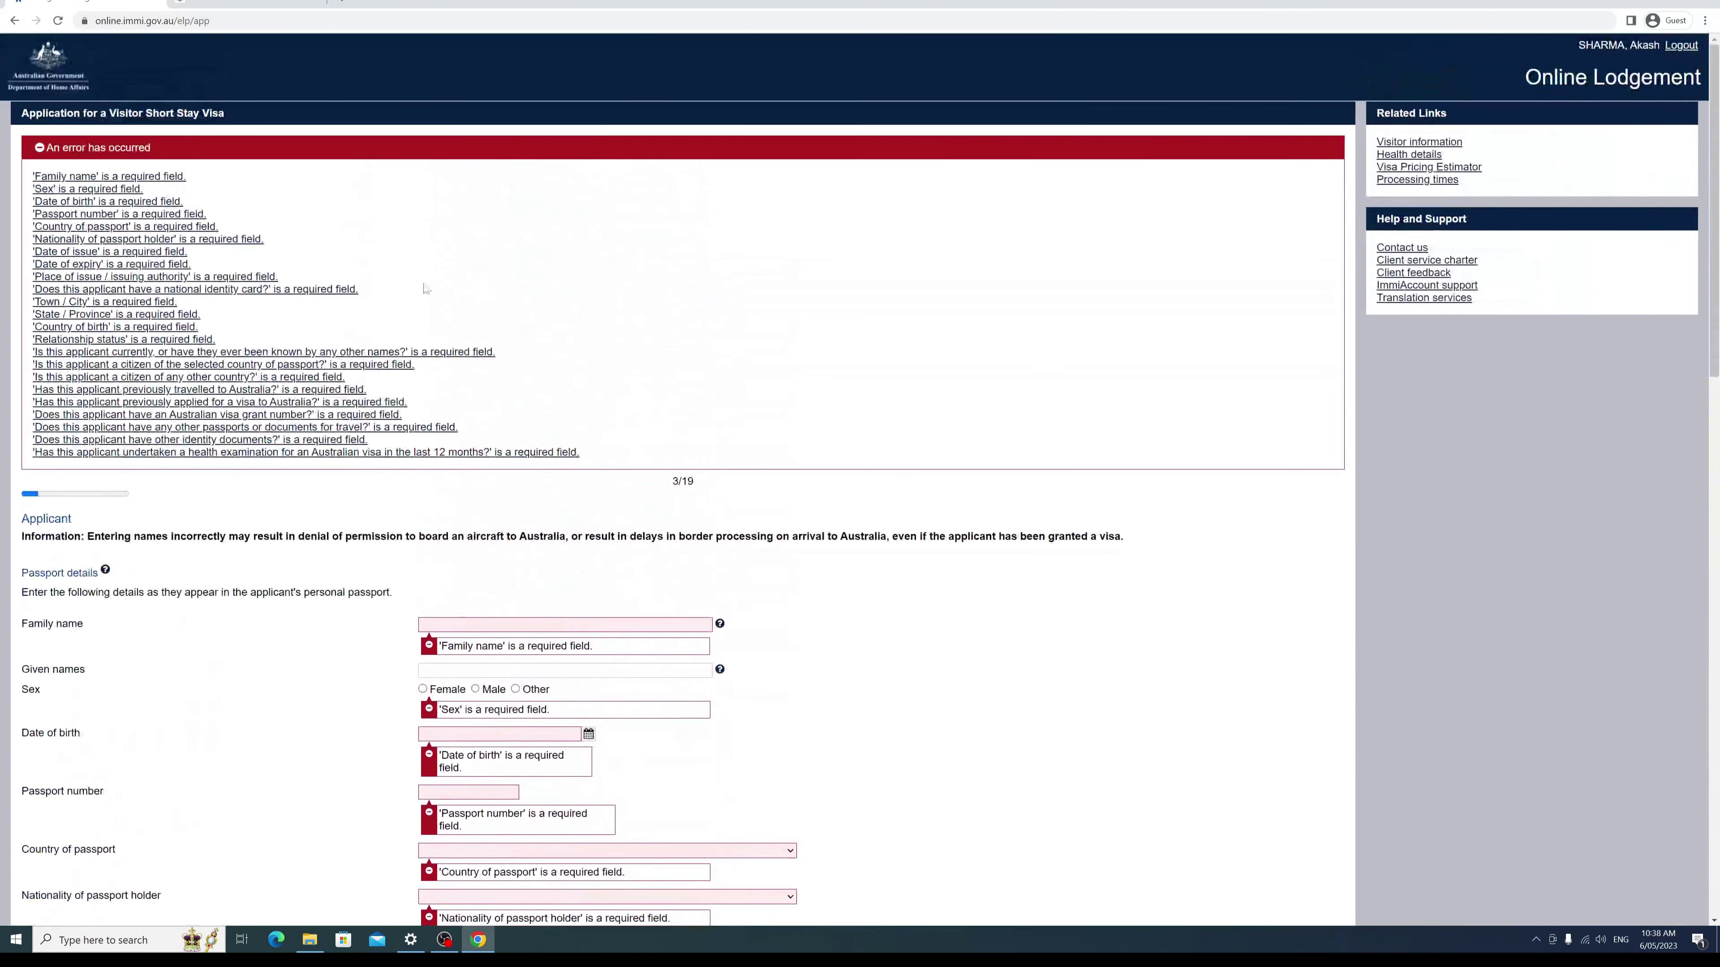
scroll(2, 433, down, 14)
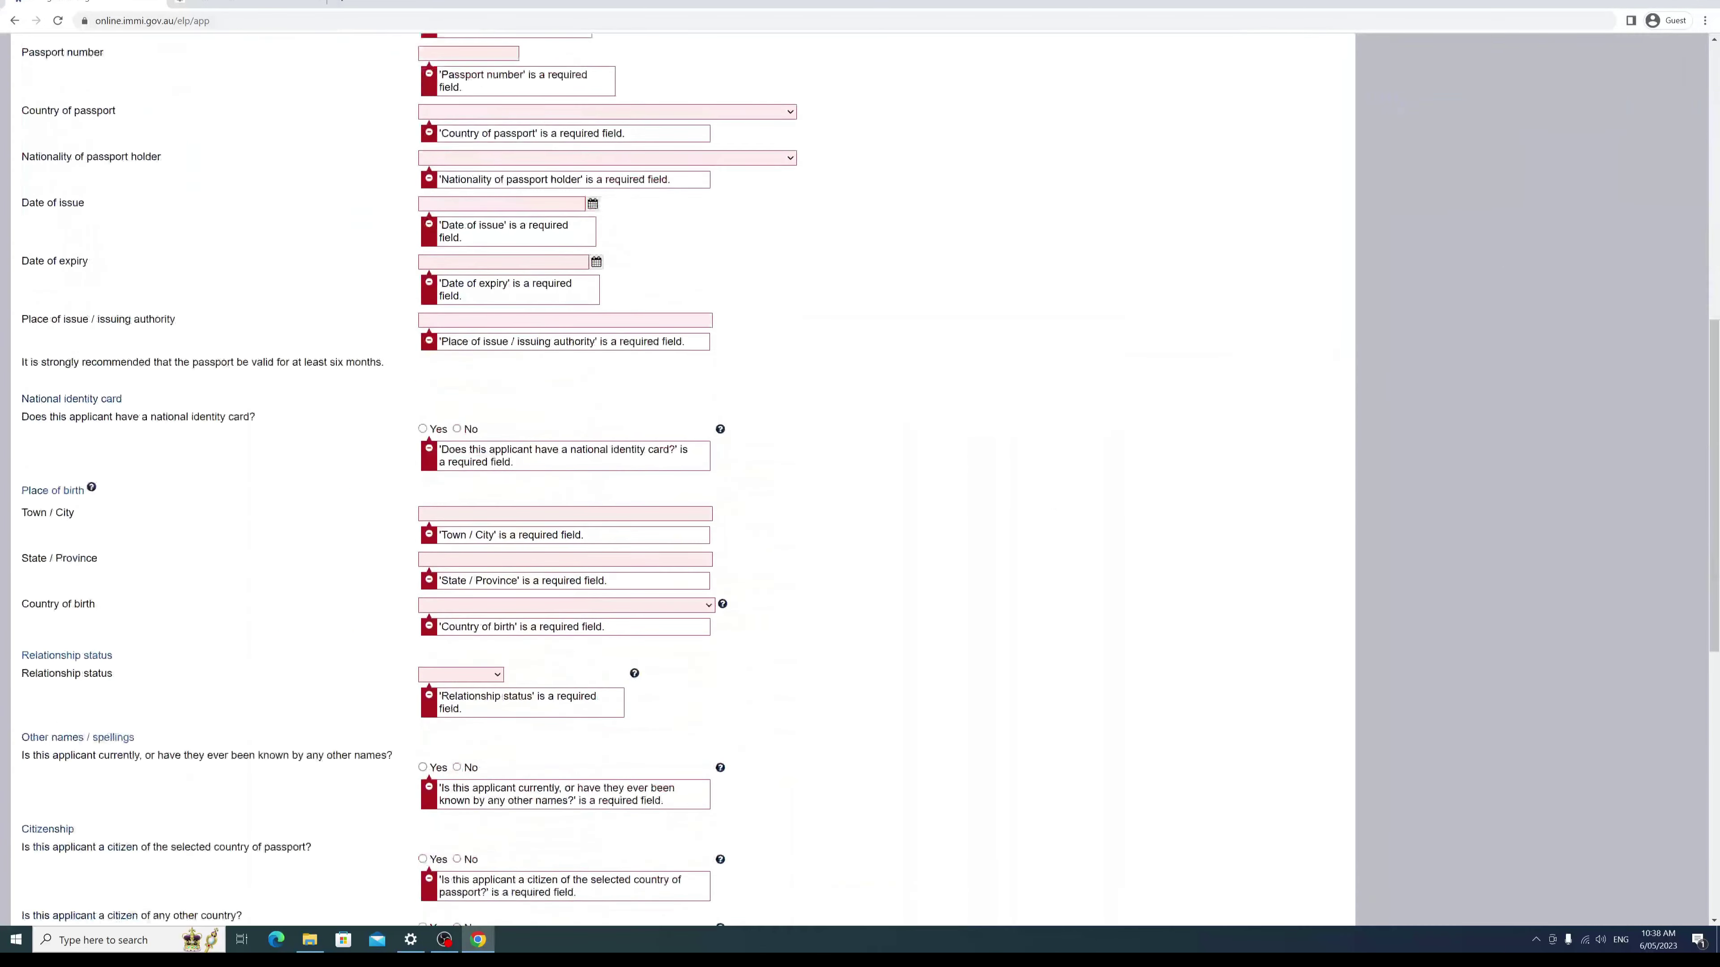
scroll(860, 480, down, 7)
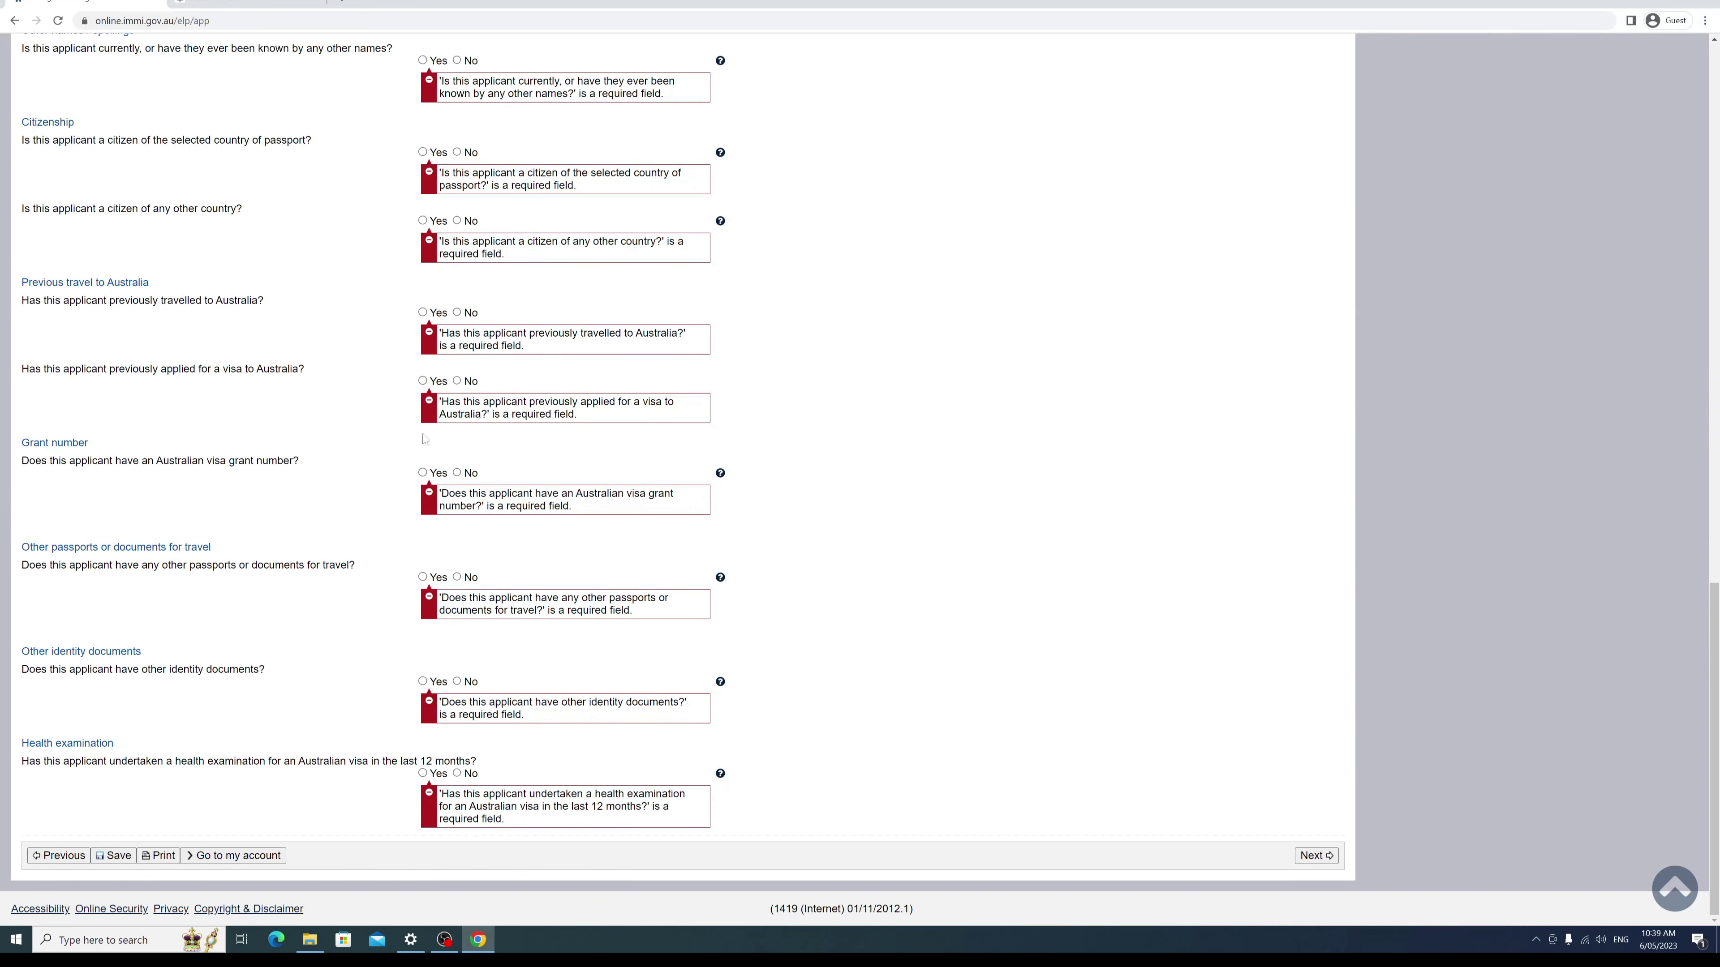
scroll(437, 638, up, 1)
scroll(440, 655, down, 1)
scroll(440, 656, up, 5)
scroll(440, 657, up, 8)
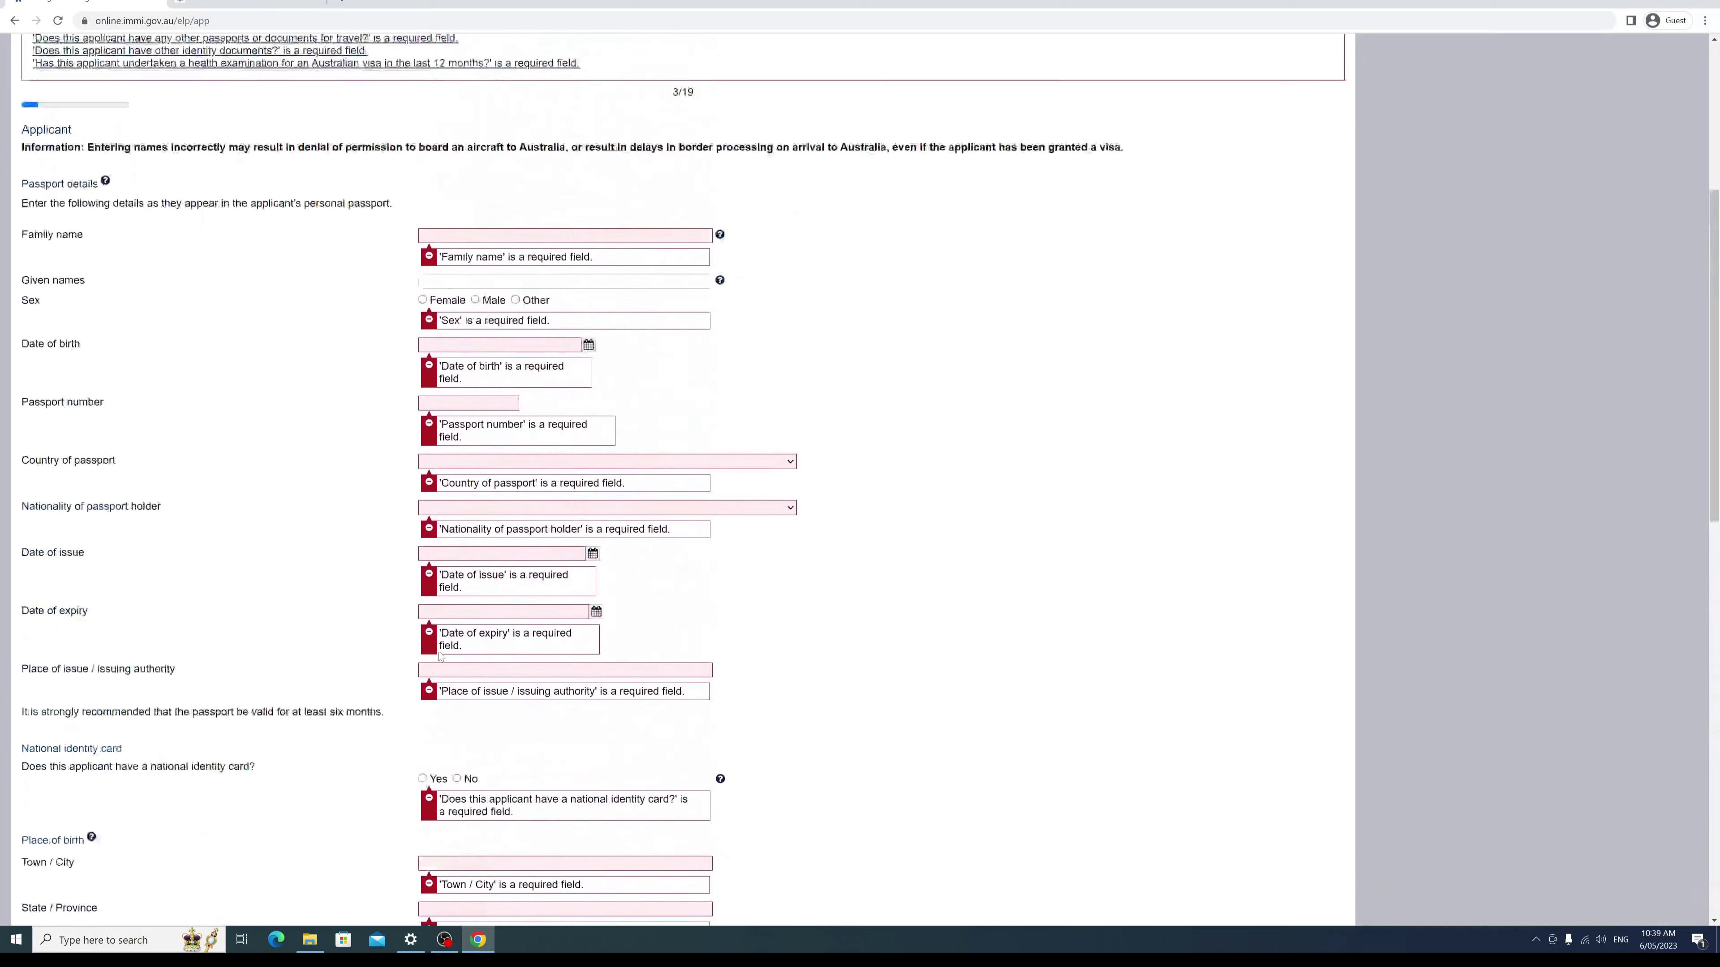
scroll(440, 657, down, 13)
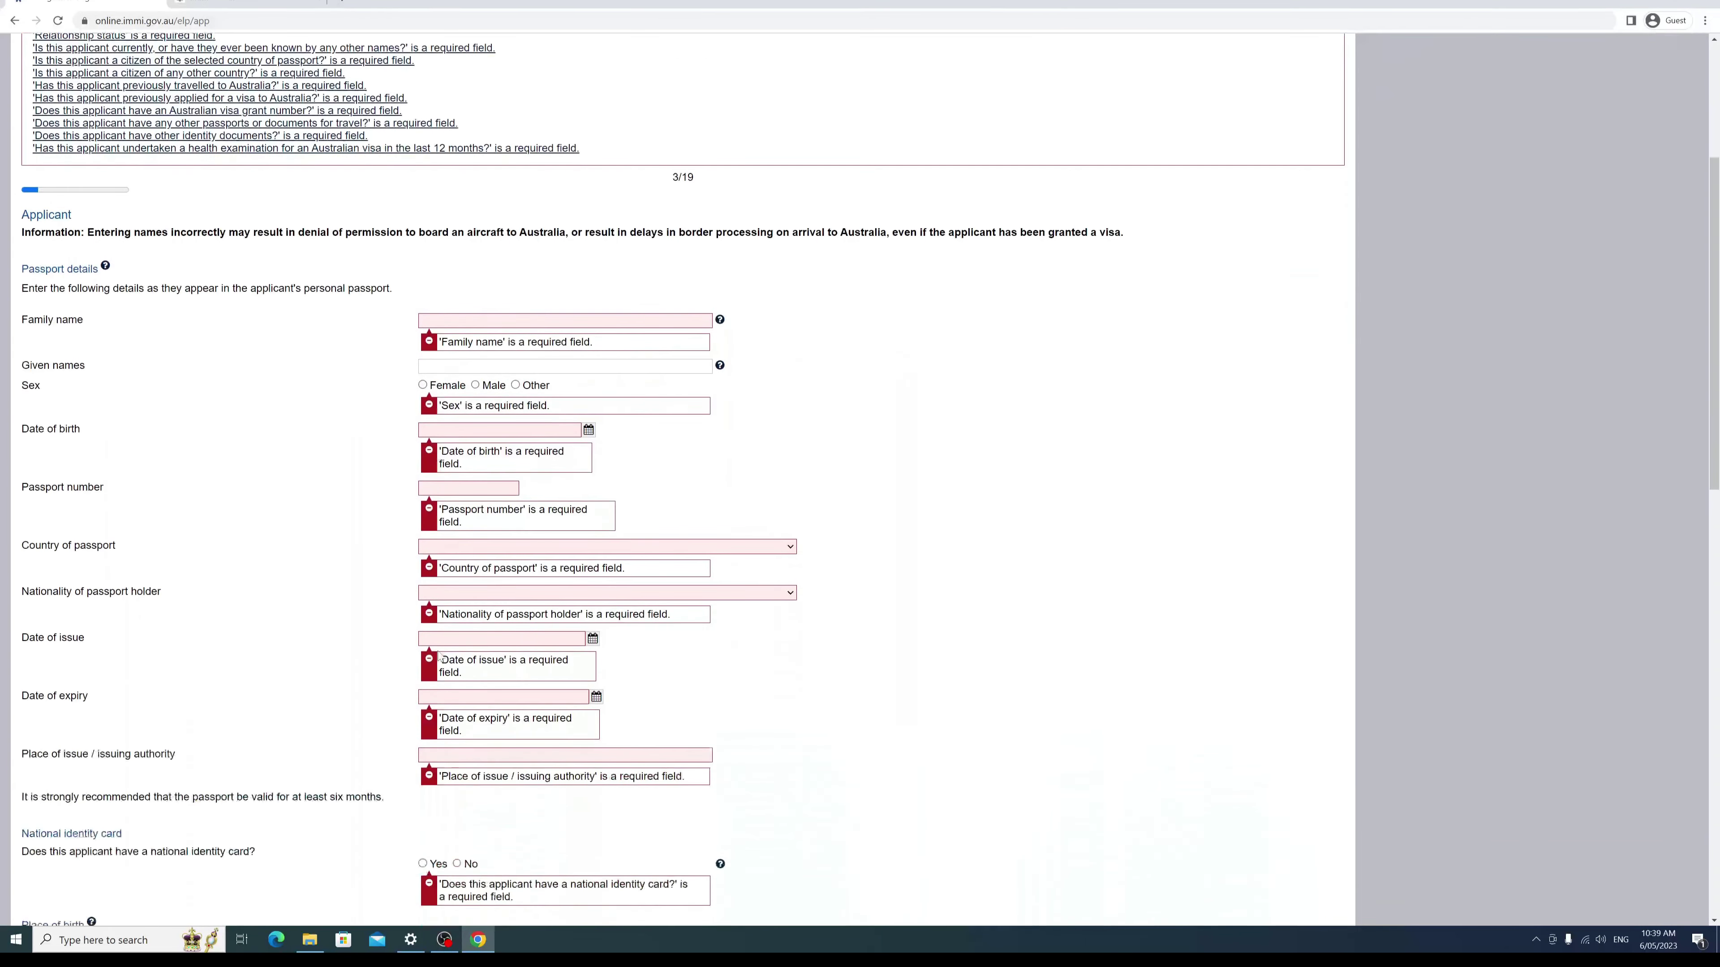
scroll(432, 672, down, 6)
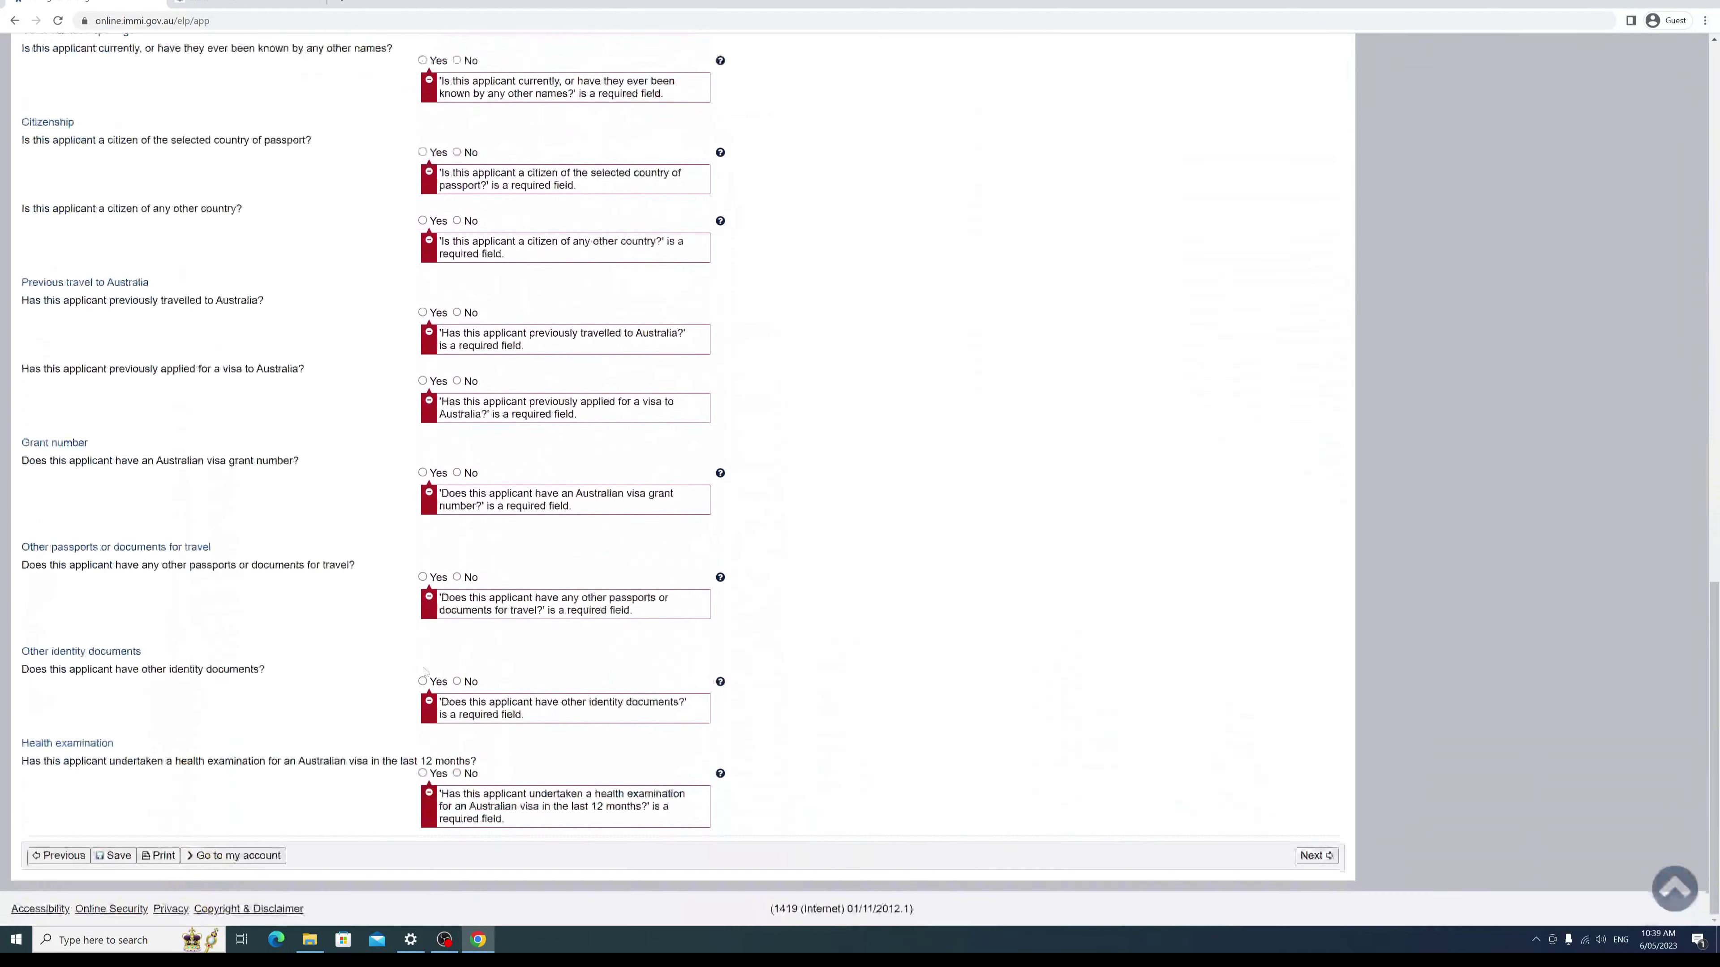
scroll(524, 523, up, 6)
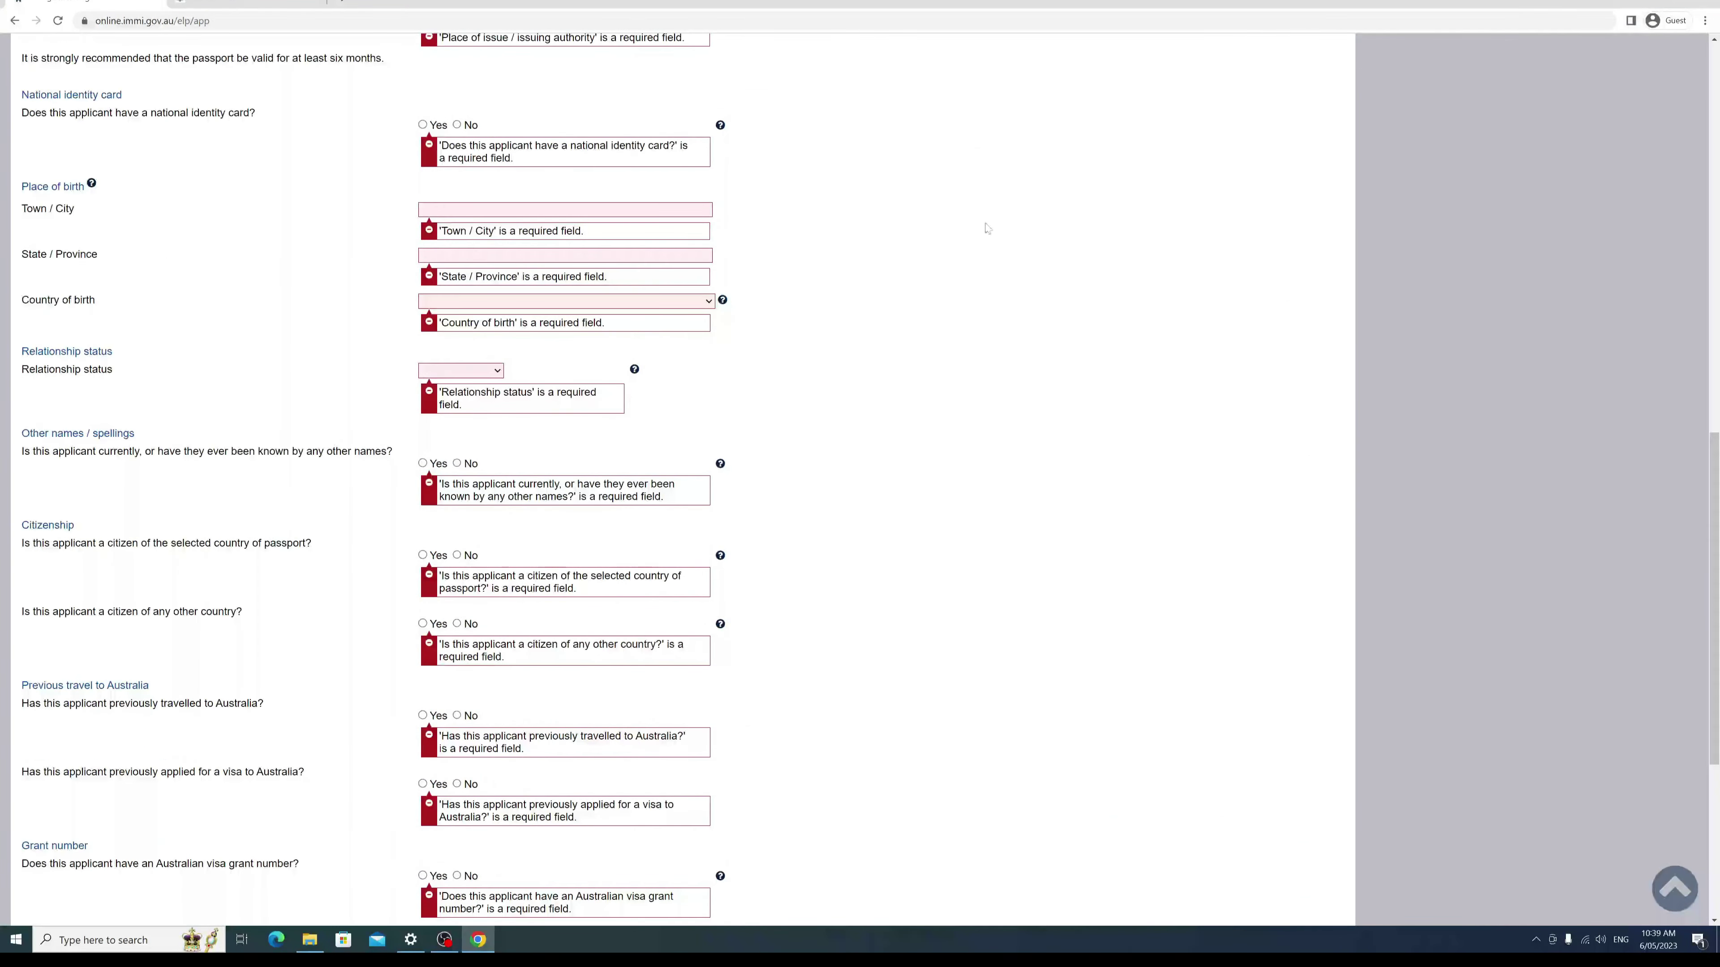
scroll(181, 603, up, 7)
scroll(180, 603, down, 7)
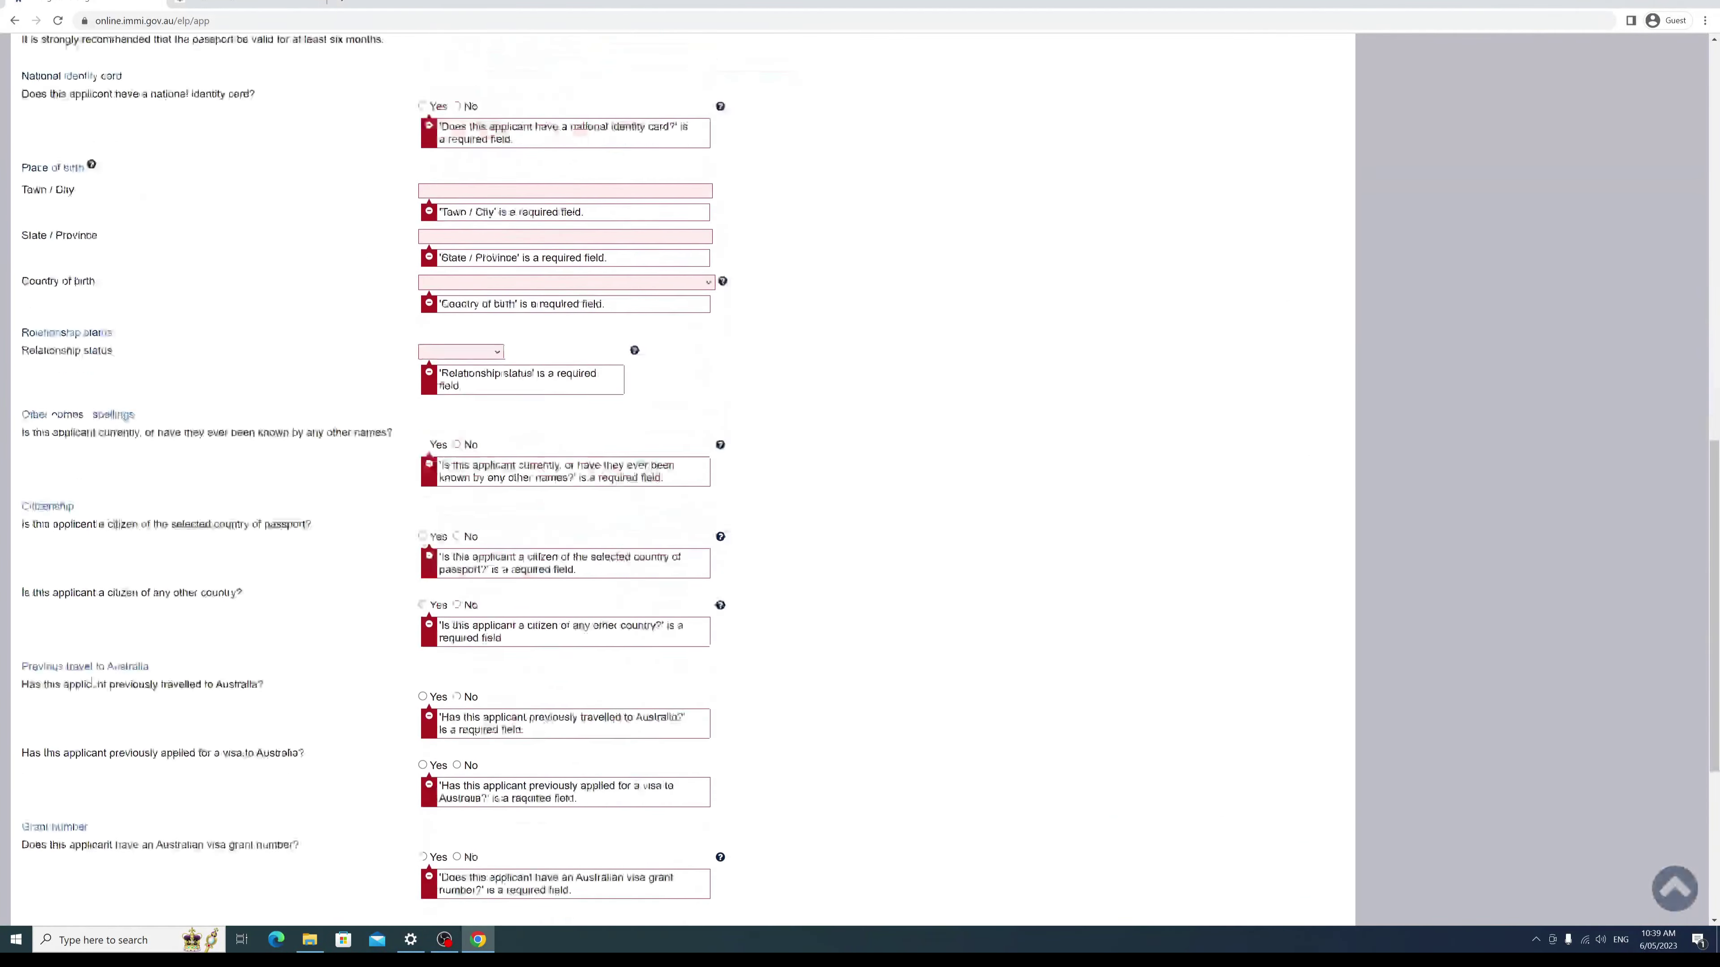
scroll(92, 683, down, 6)
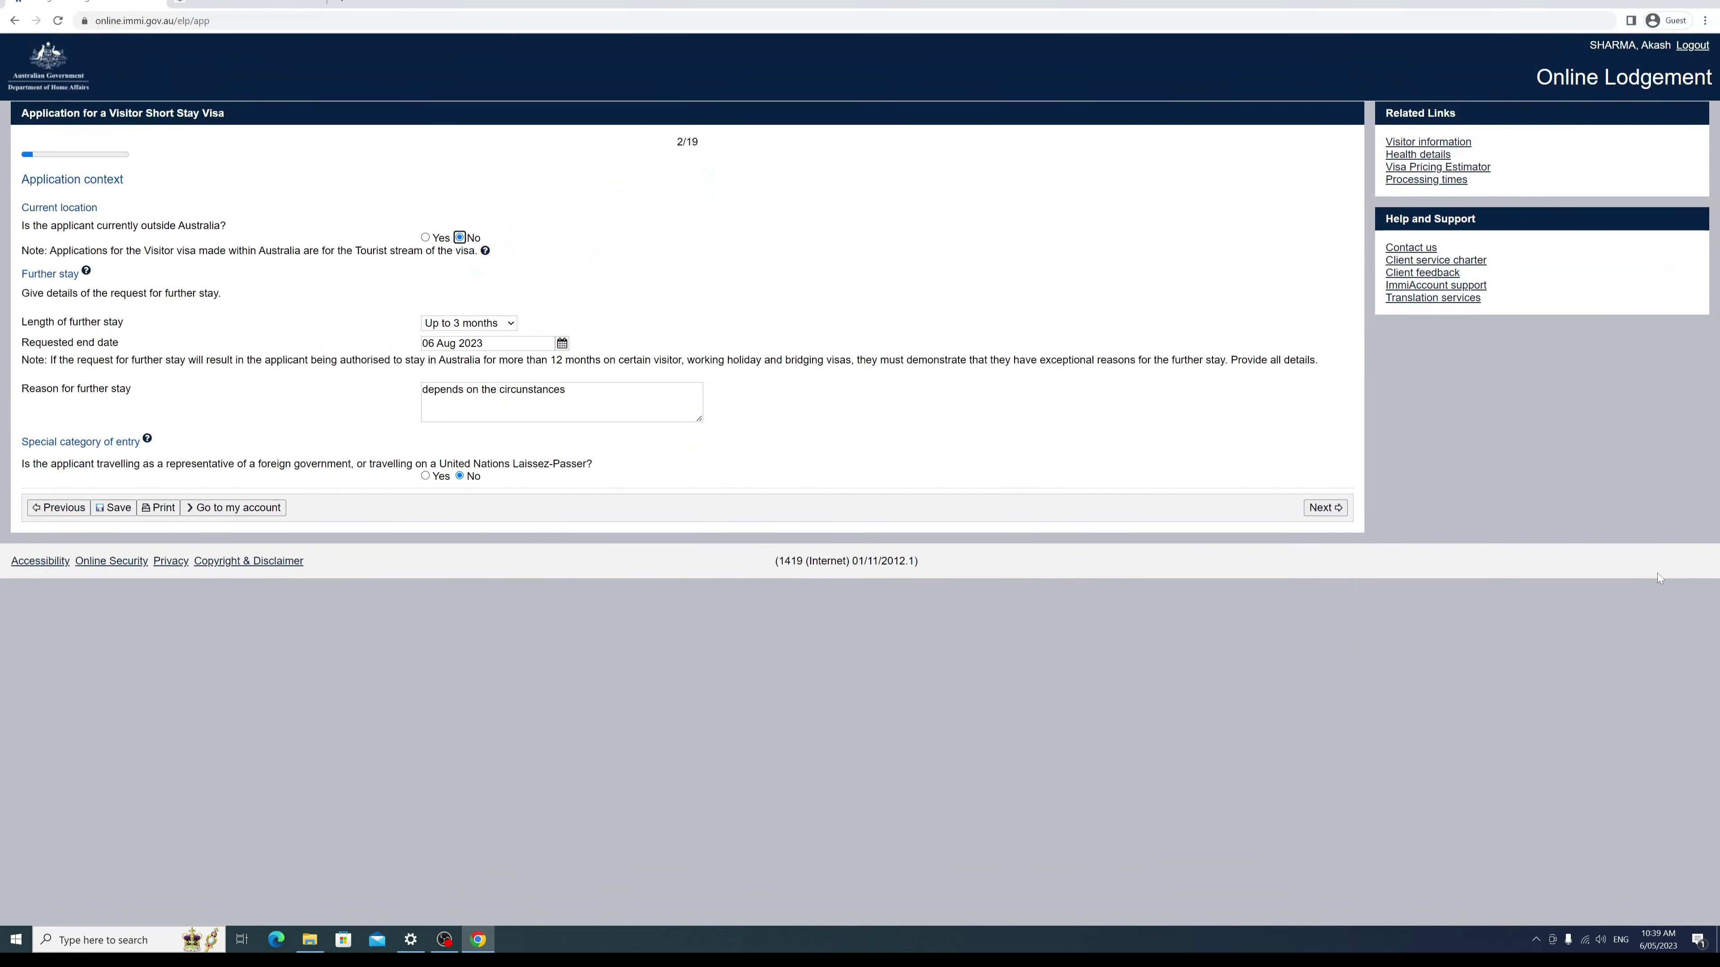
Step: Open the Applicant step and enter the applicant's family and given names
click(1304, 512)
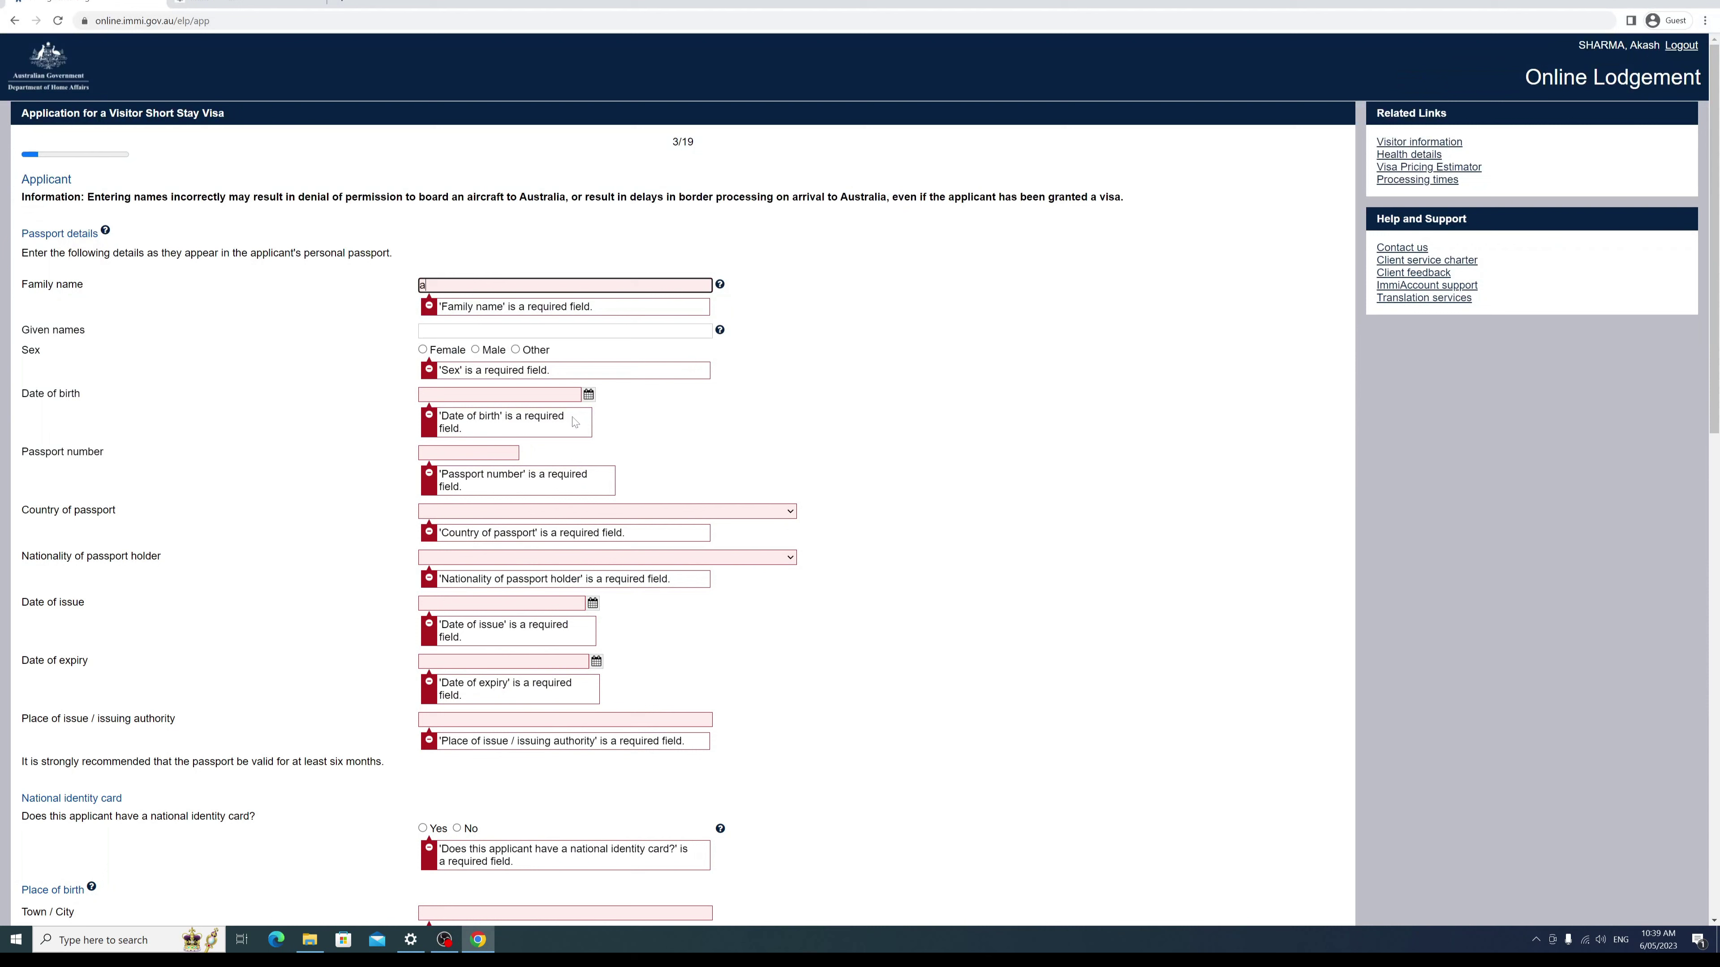
text(kash)
key(BackSpace)
key(BackSpace)
key(BackSpace)
key(BackSpace)
key(BackSpace)
key(Tab)
key(Tab)
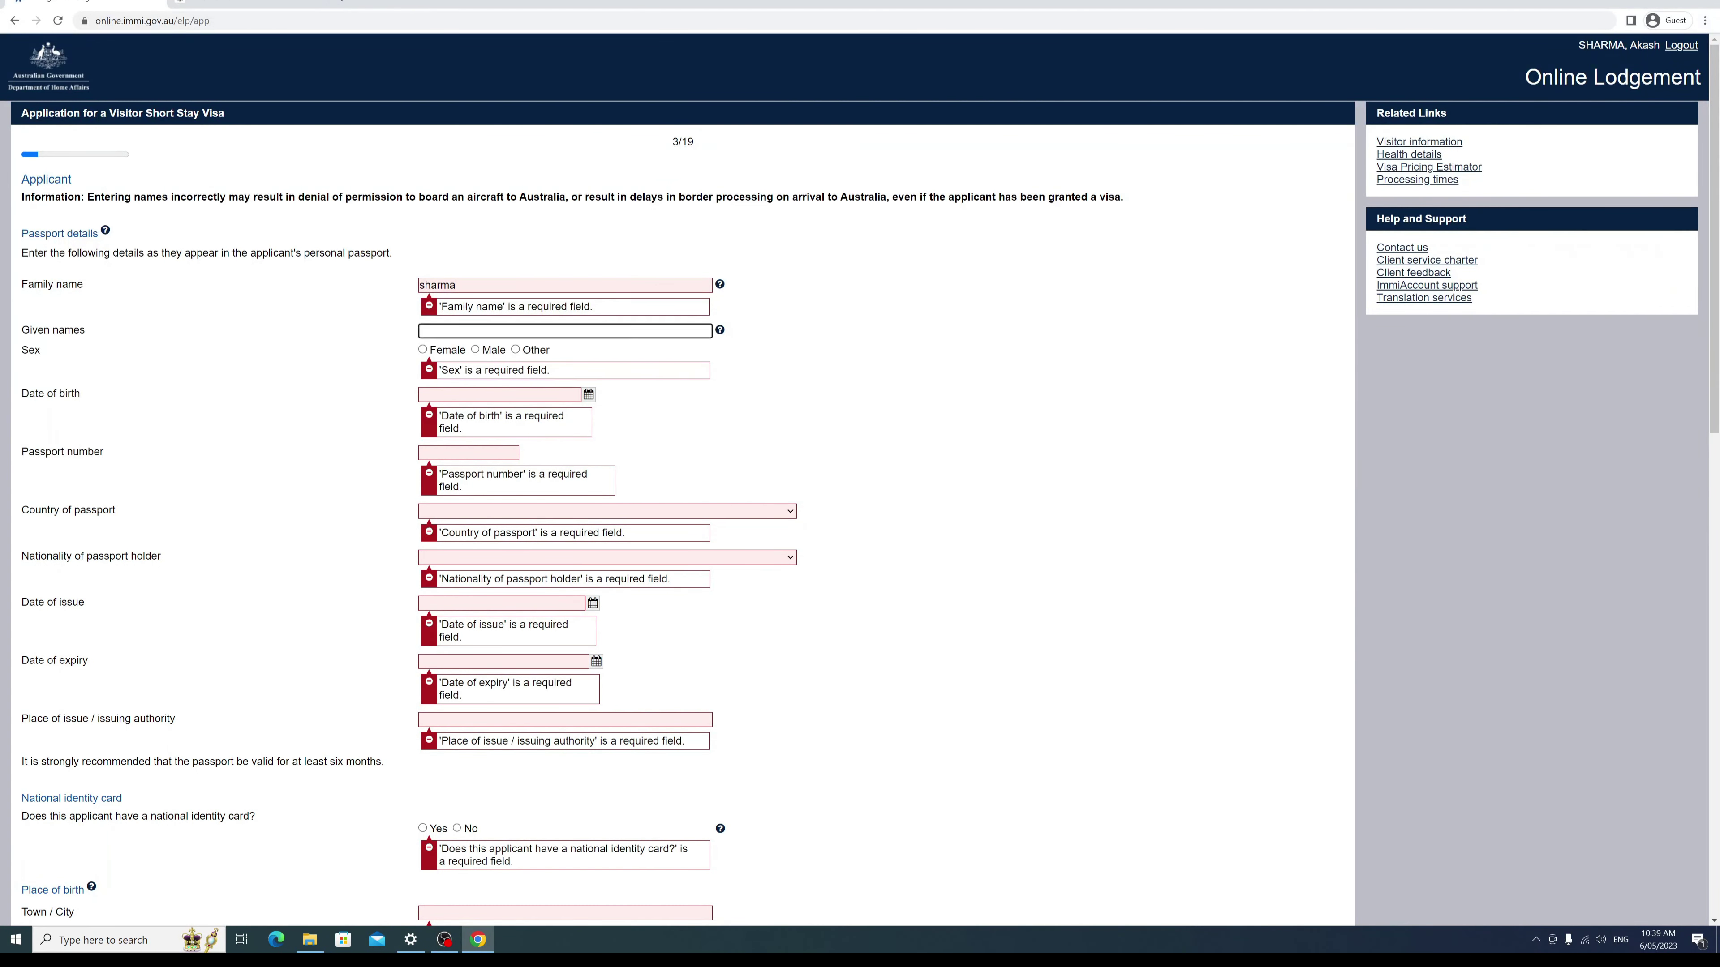
click(475, 350)
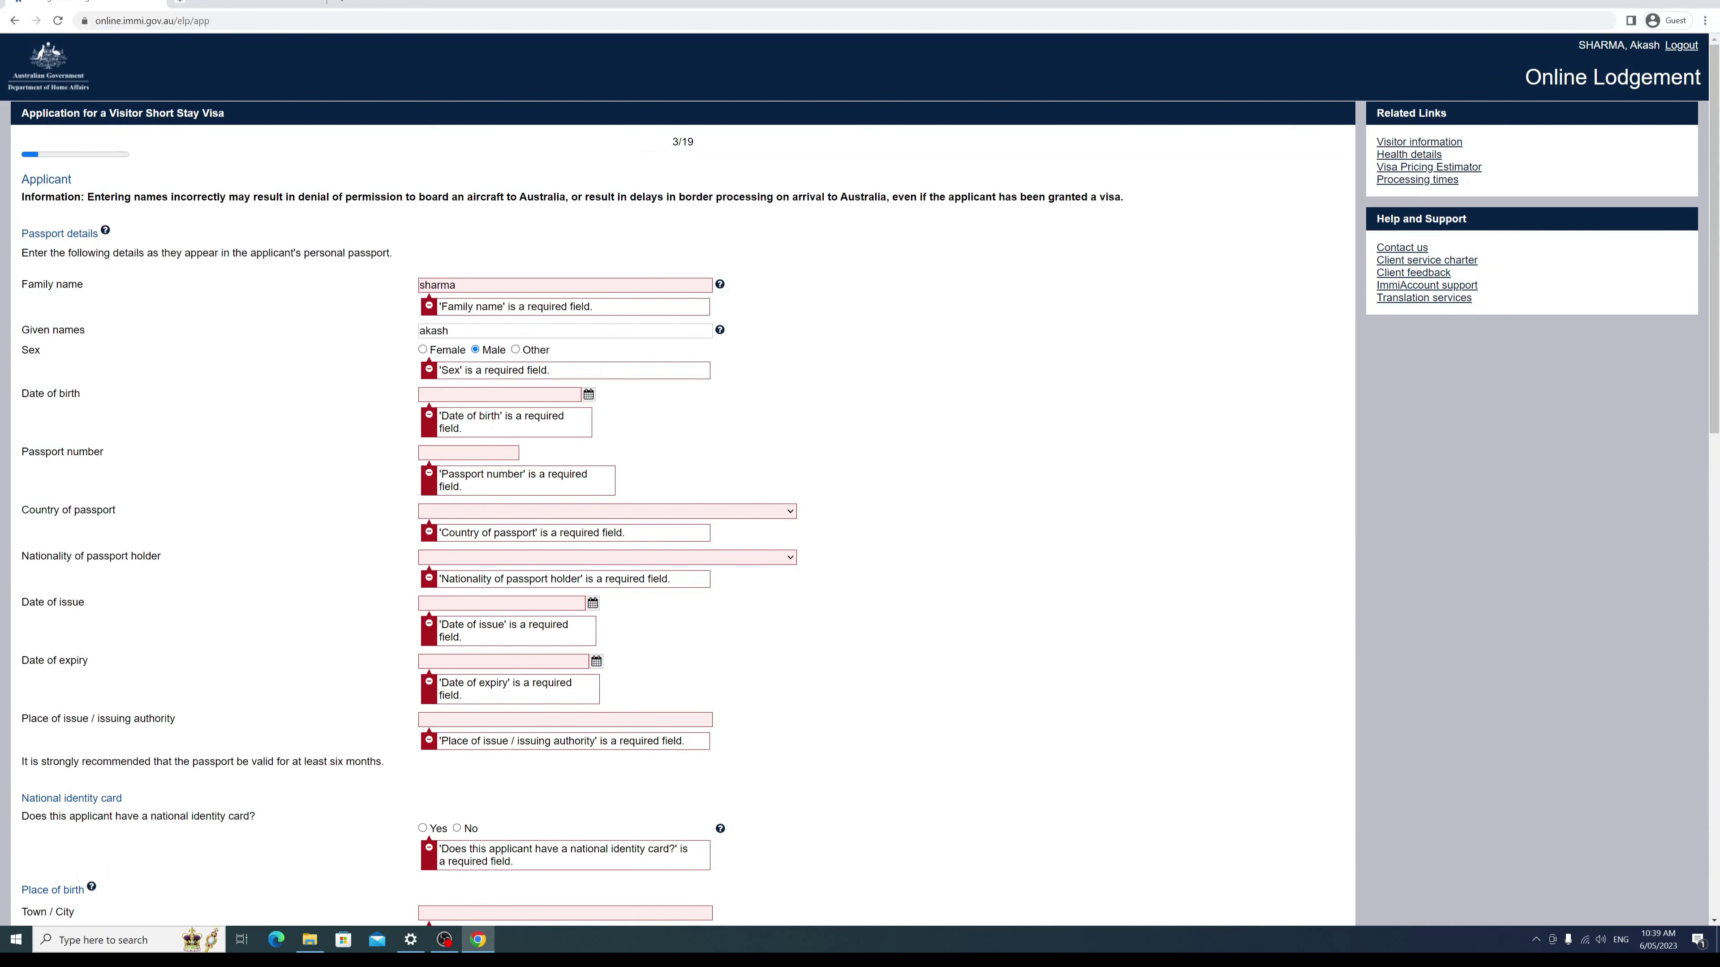
click(500, 394)
click(588, 394)
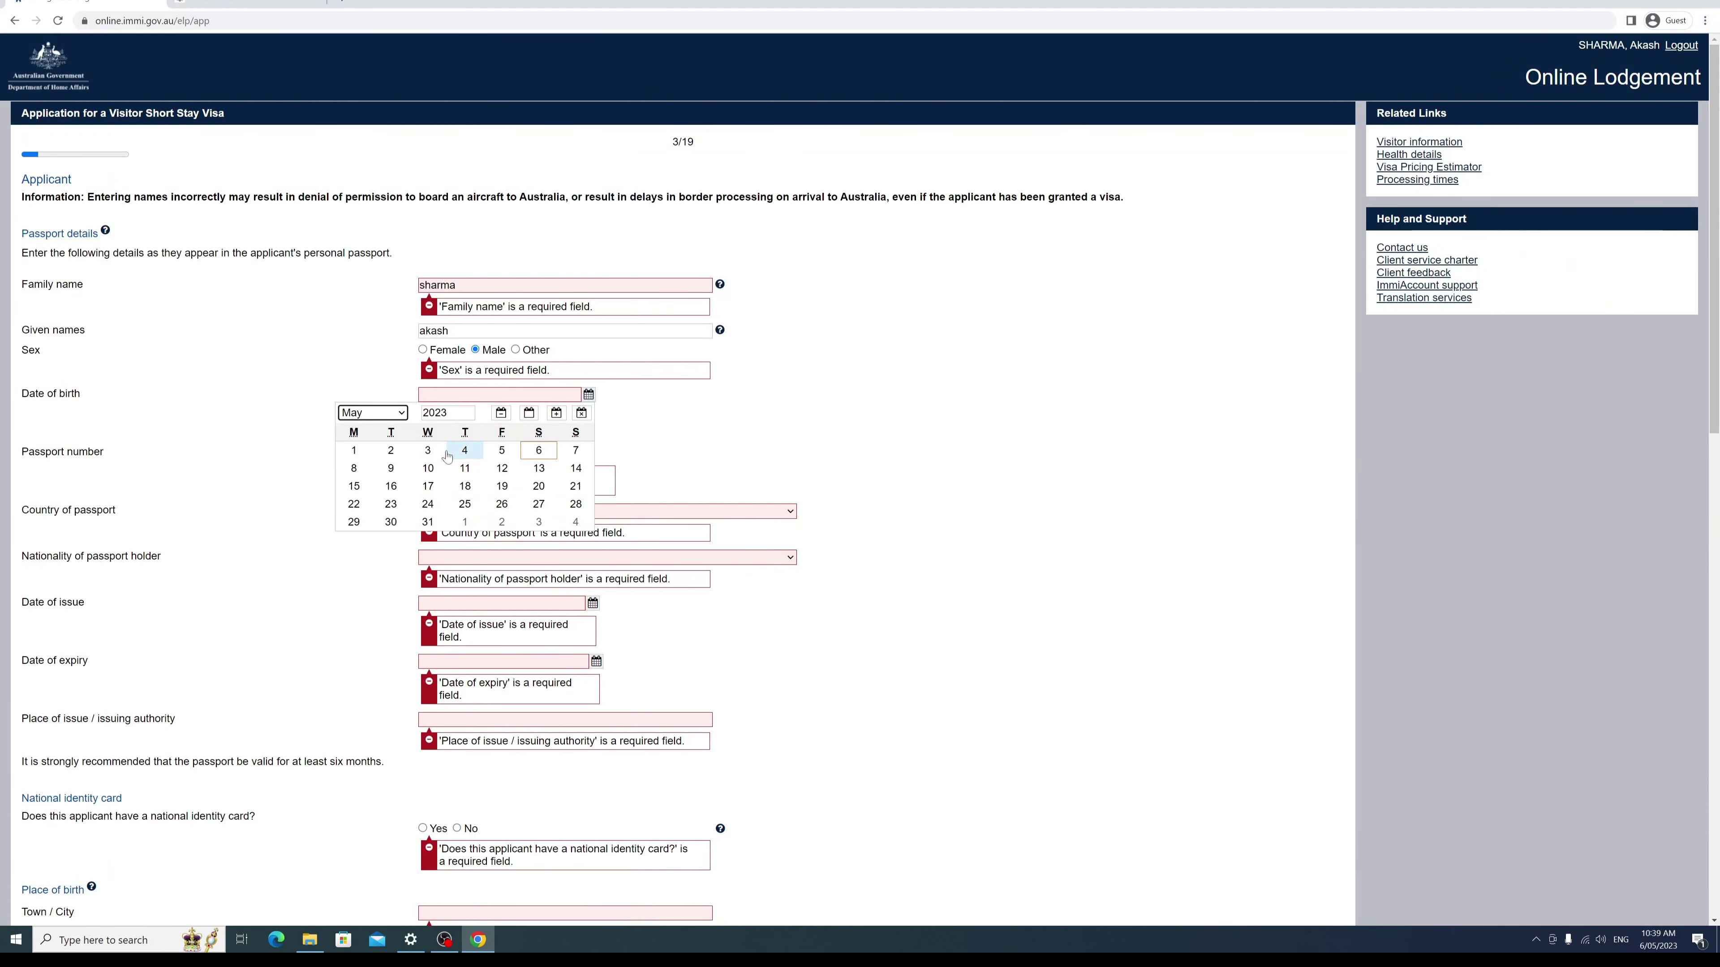
click(470, 416)
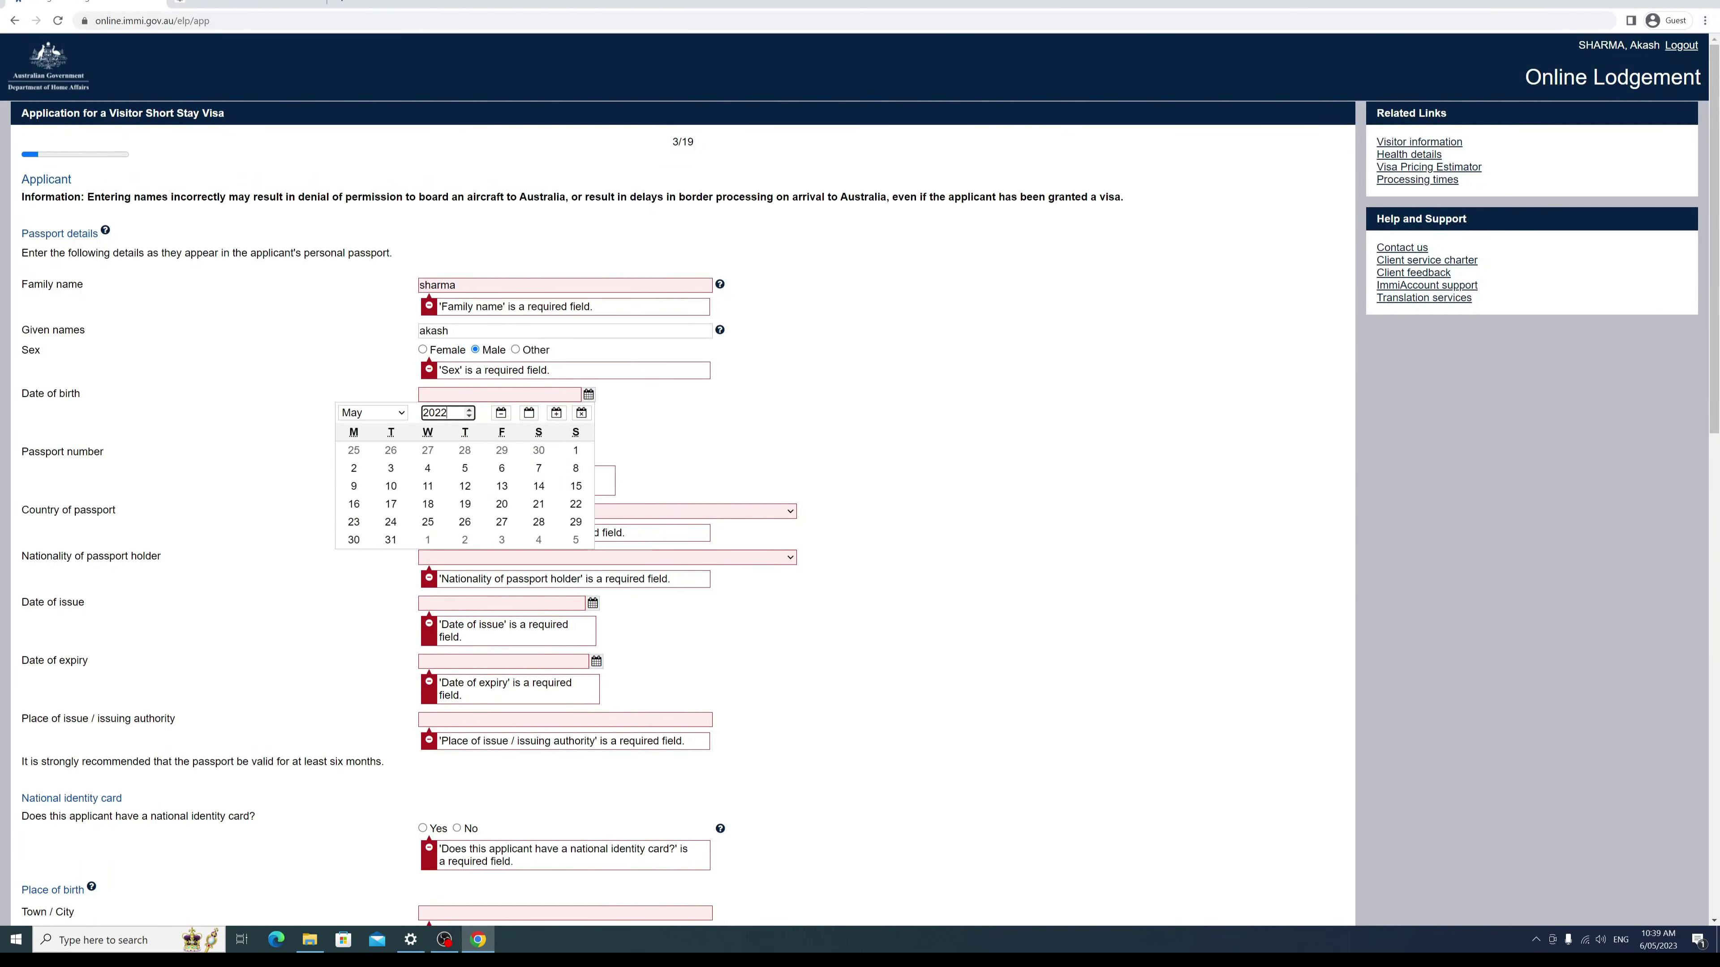
double_click(443, 412)
text(1990)
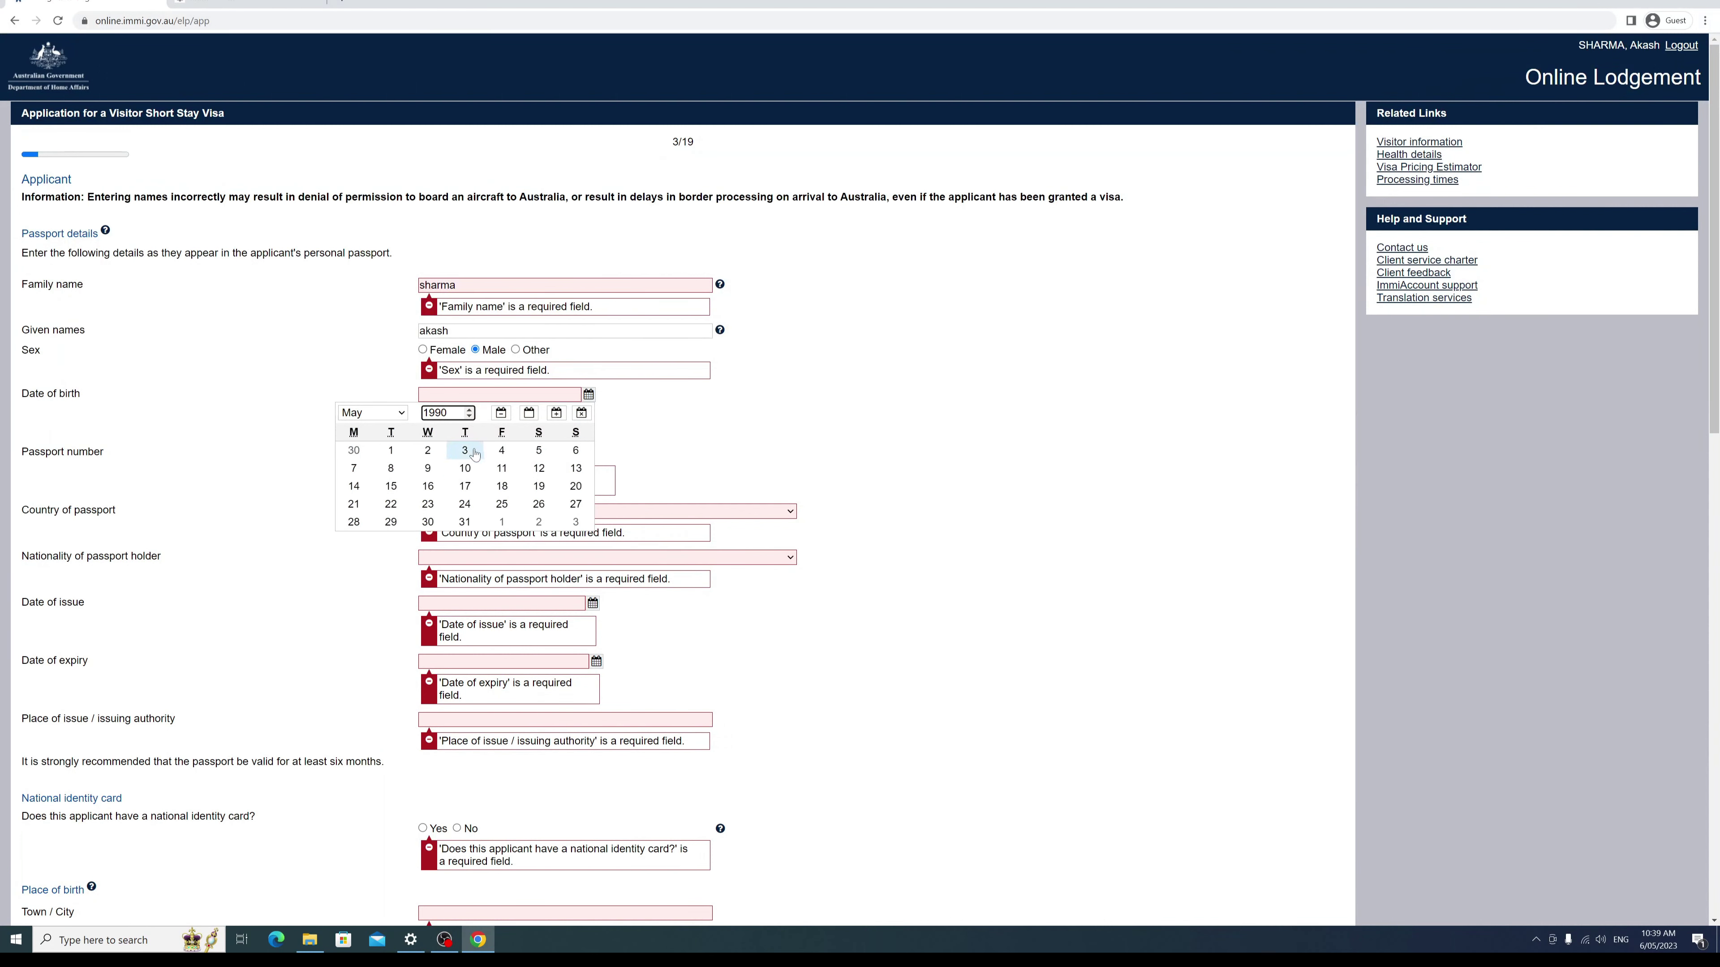
click(501, 450)
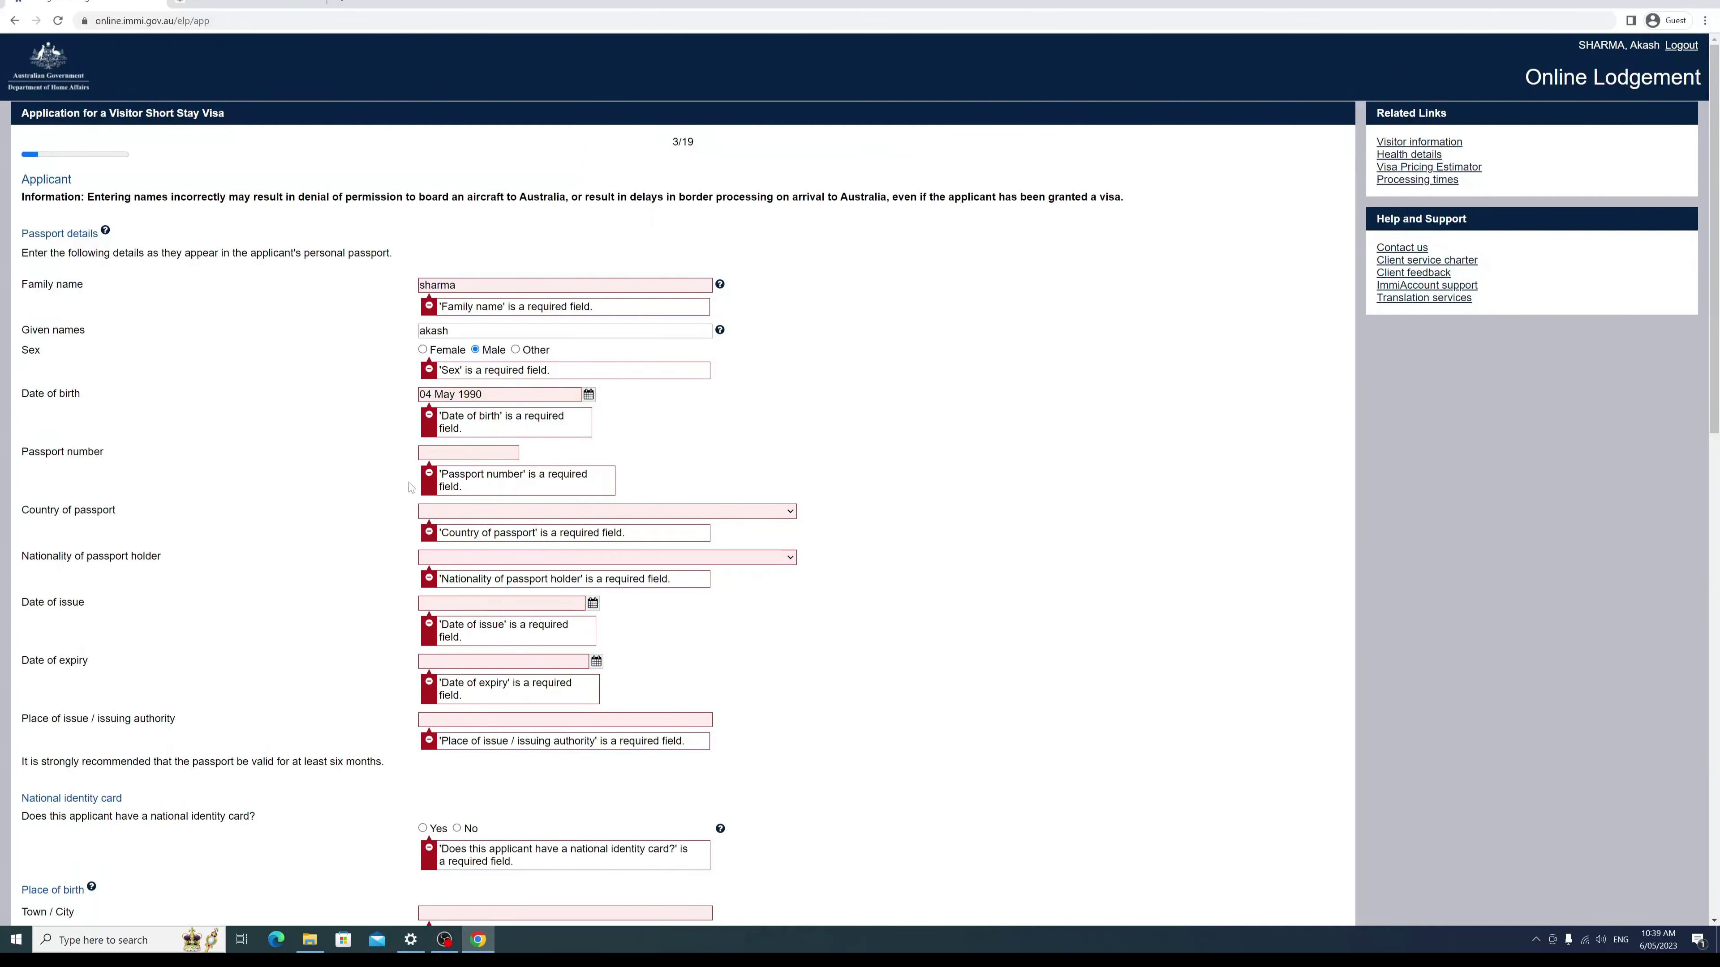
key(Tab)
text(111)
Step: Finish the passport number and set the passport country and nationality to NEPAL
text(11111)
click(480, 512)
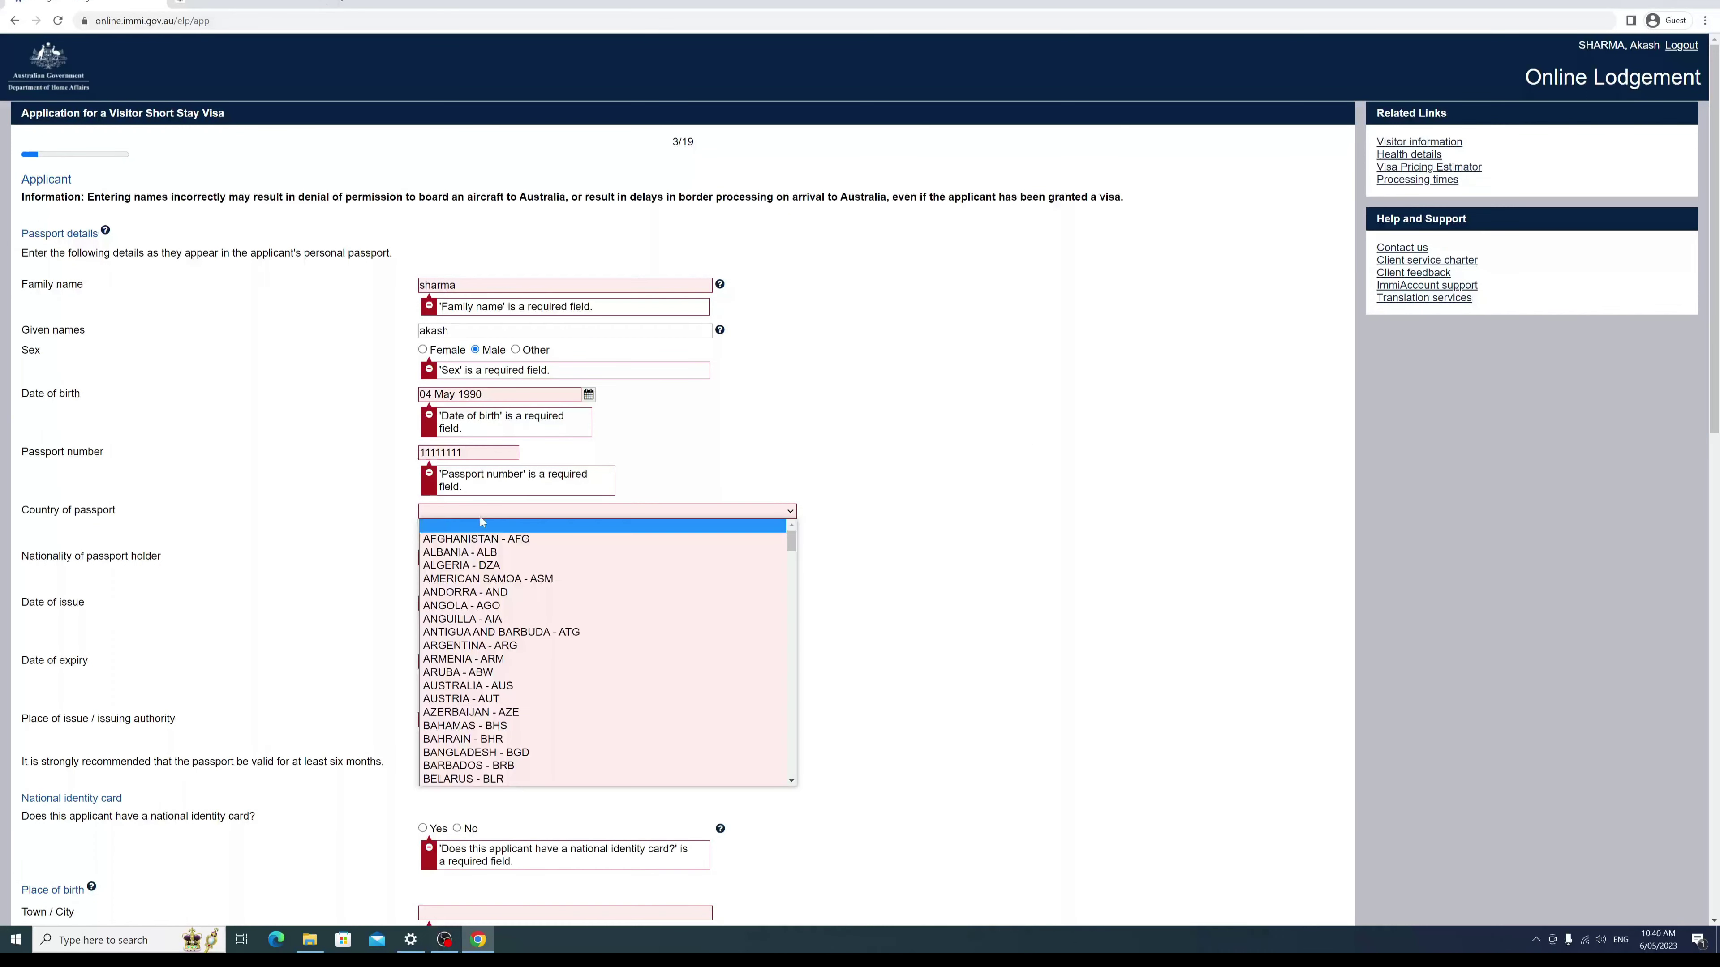
text(ne)
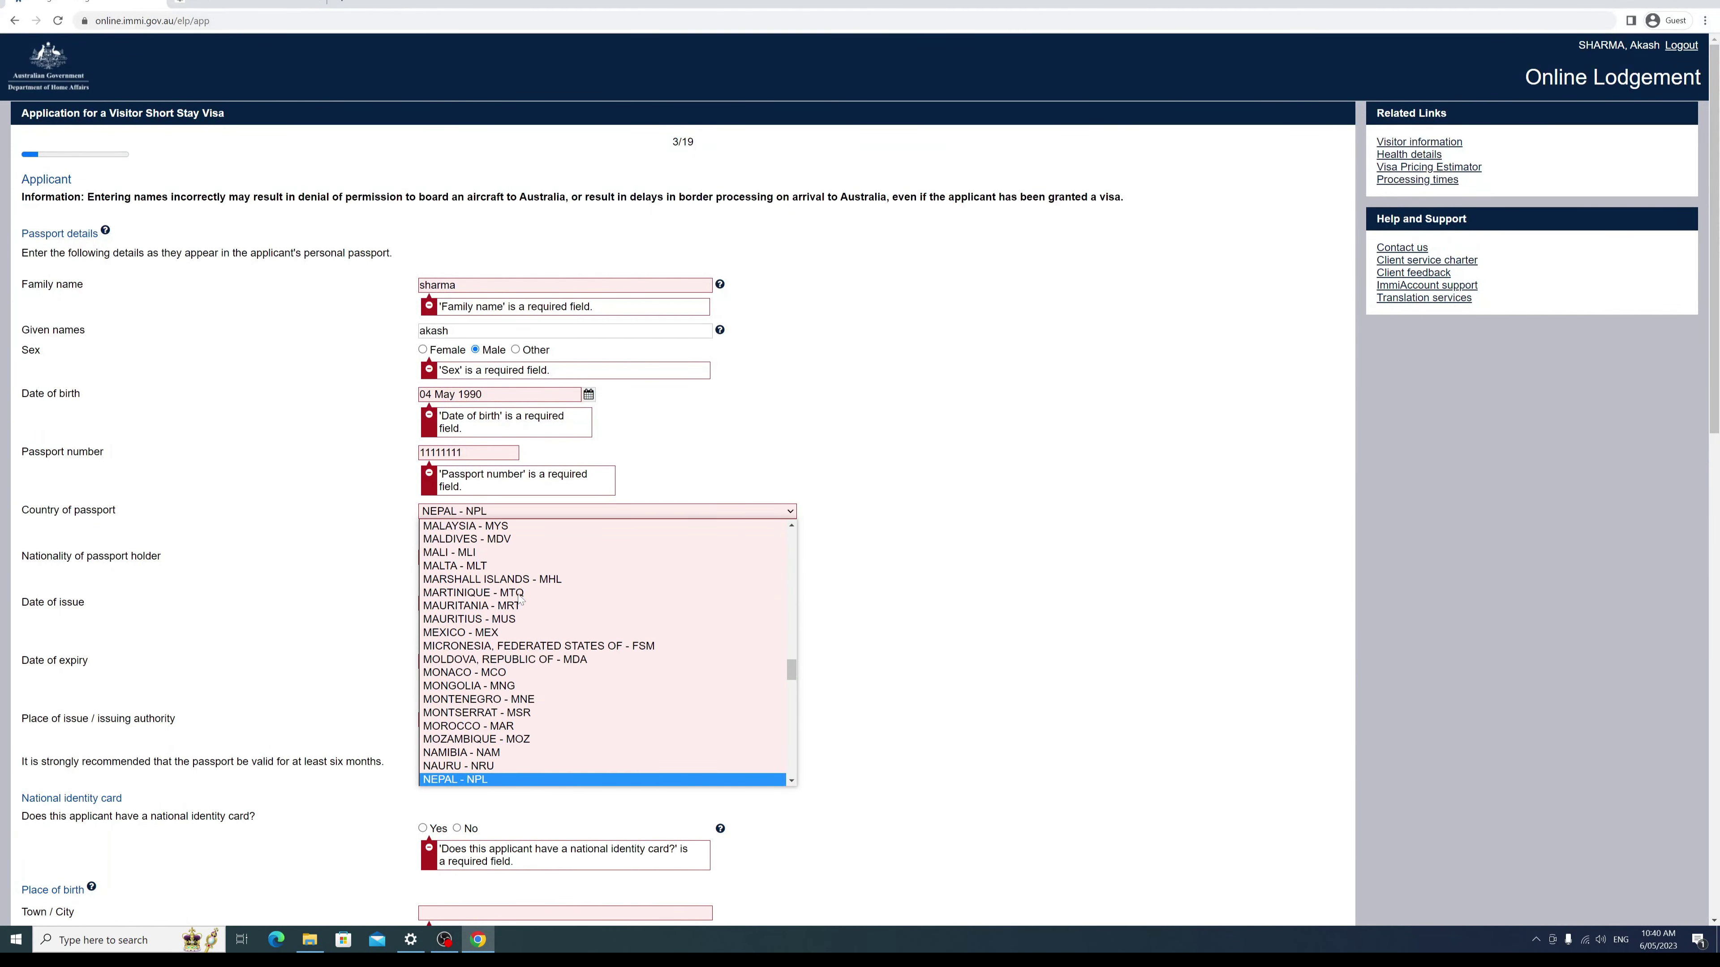
click(468, 780)
click(506, 557)
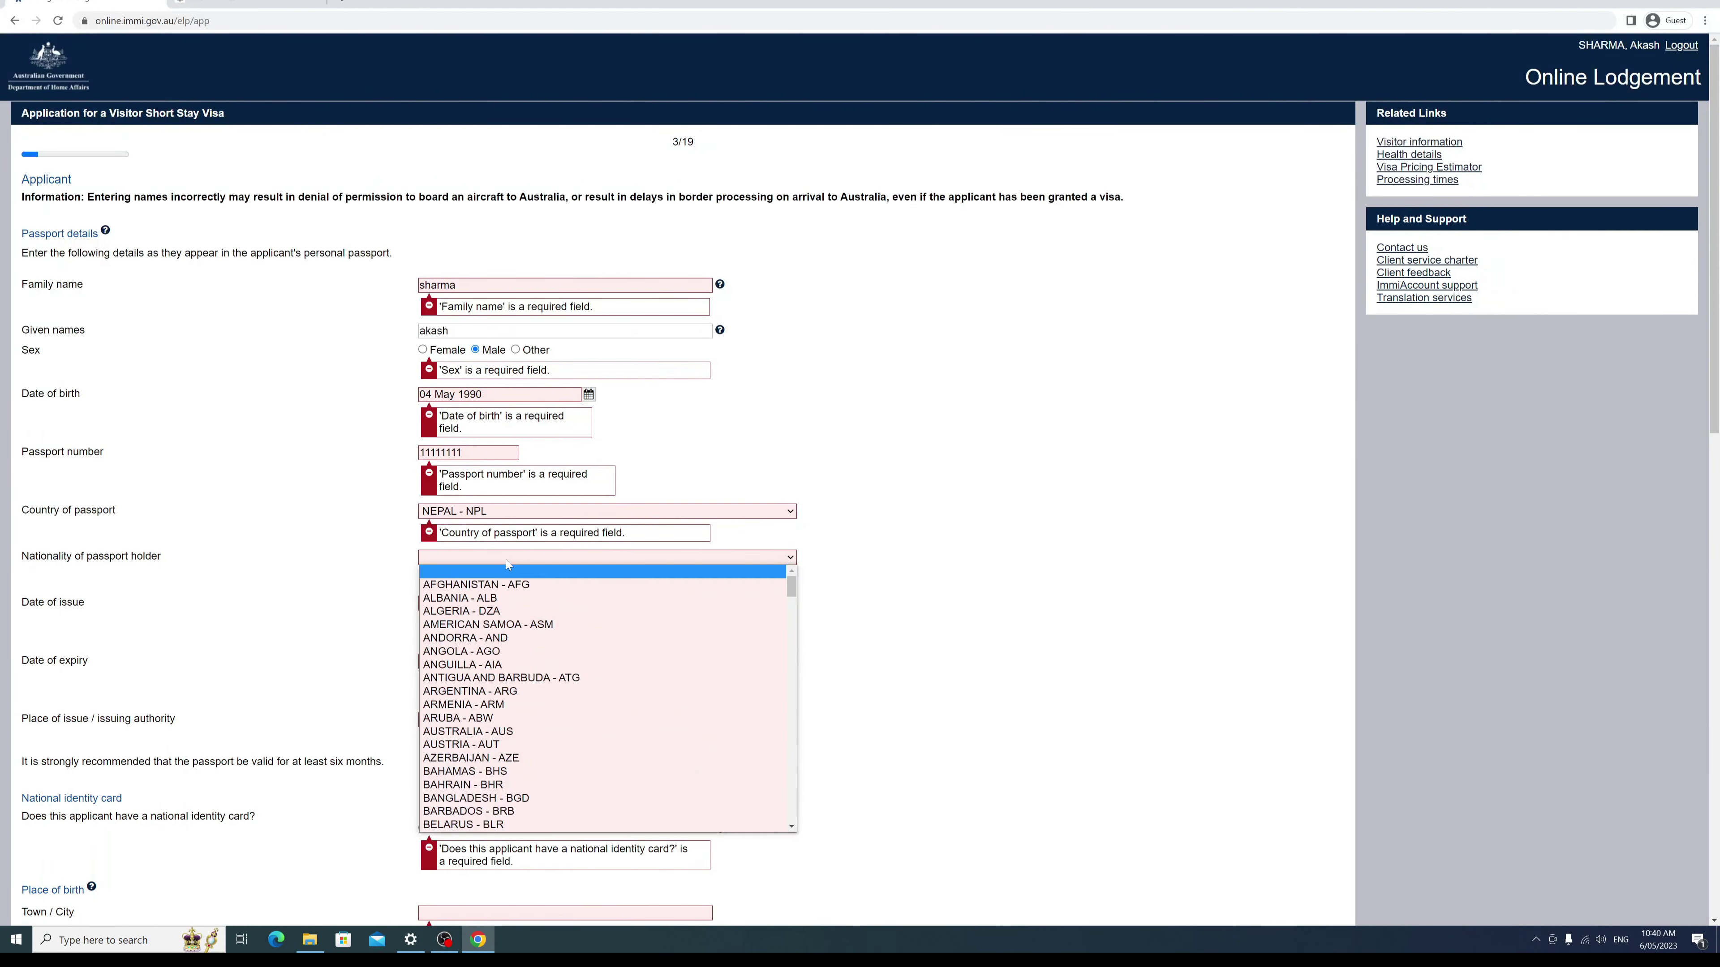
text(ne)
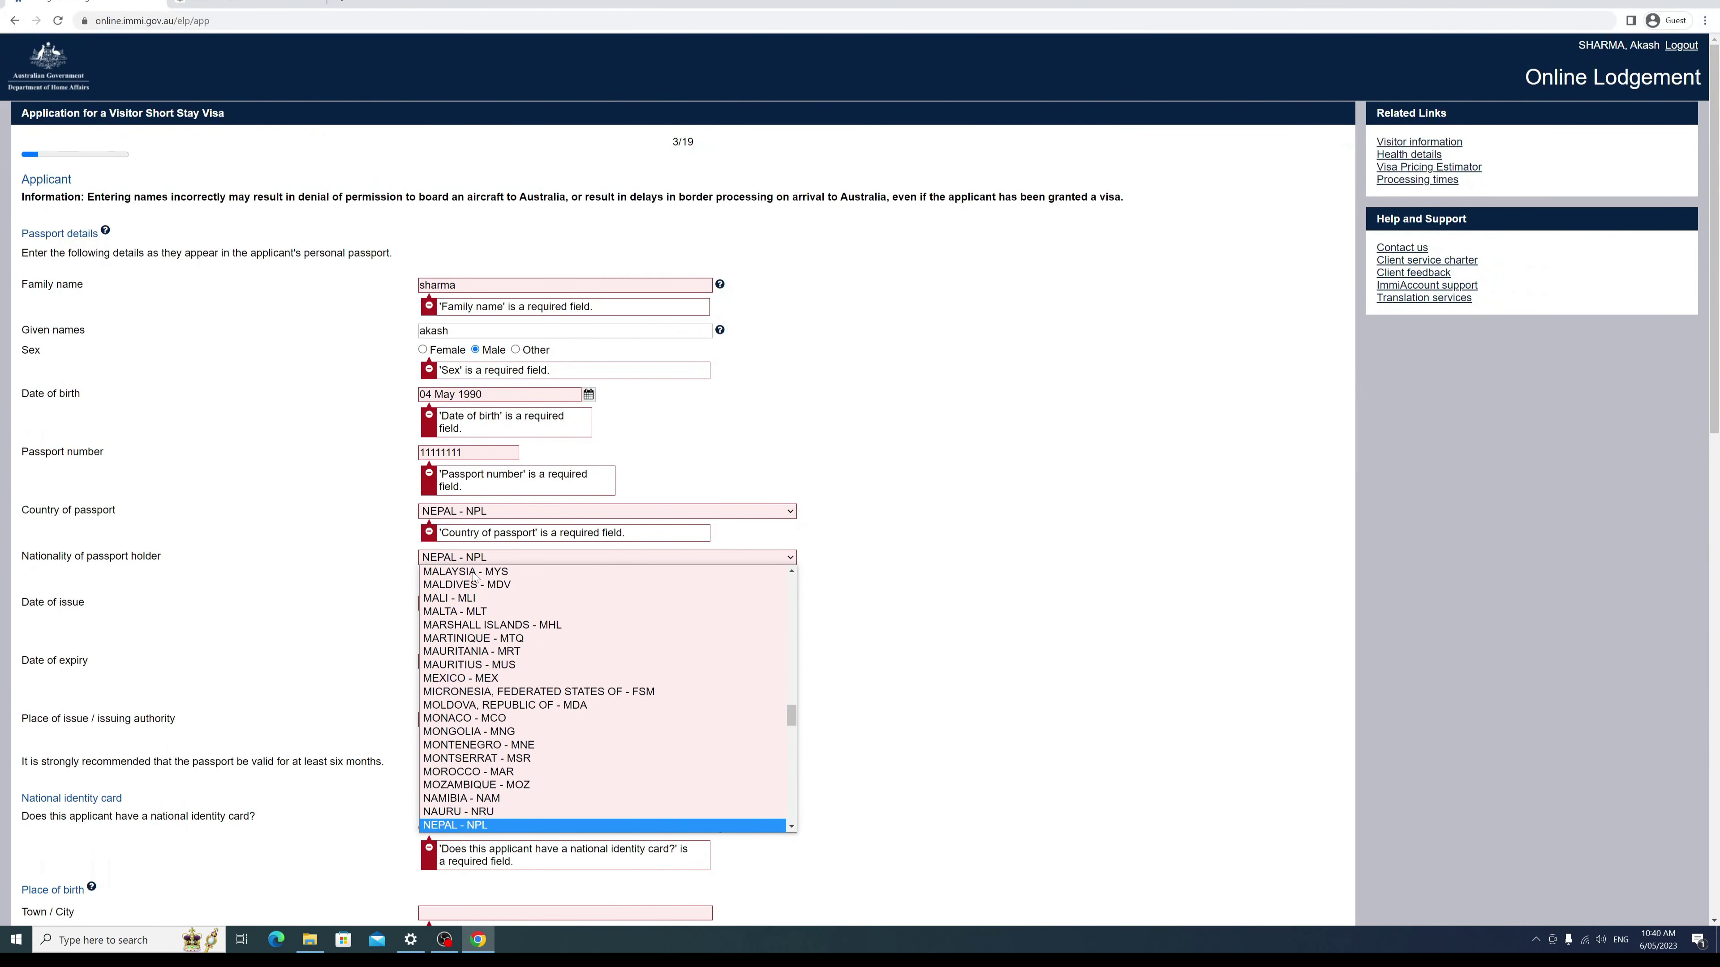
click(465, 825)
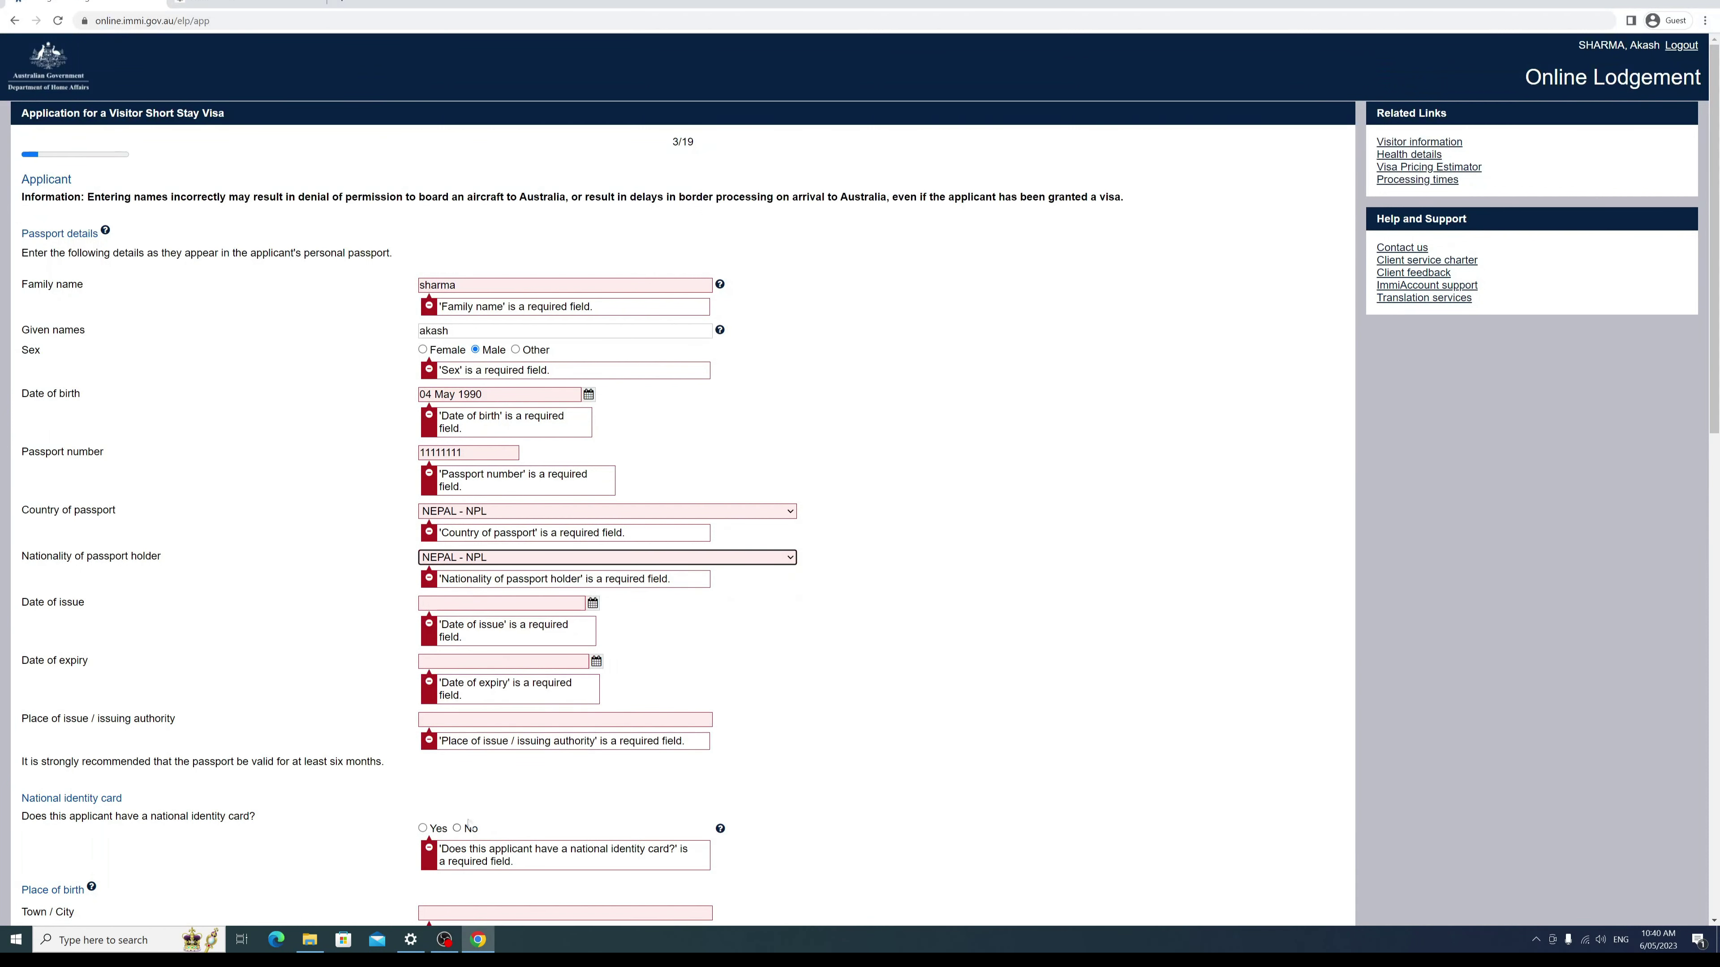
Step: Set the passport's date of issue to 6 May 2014
key(Tab)
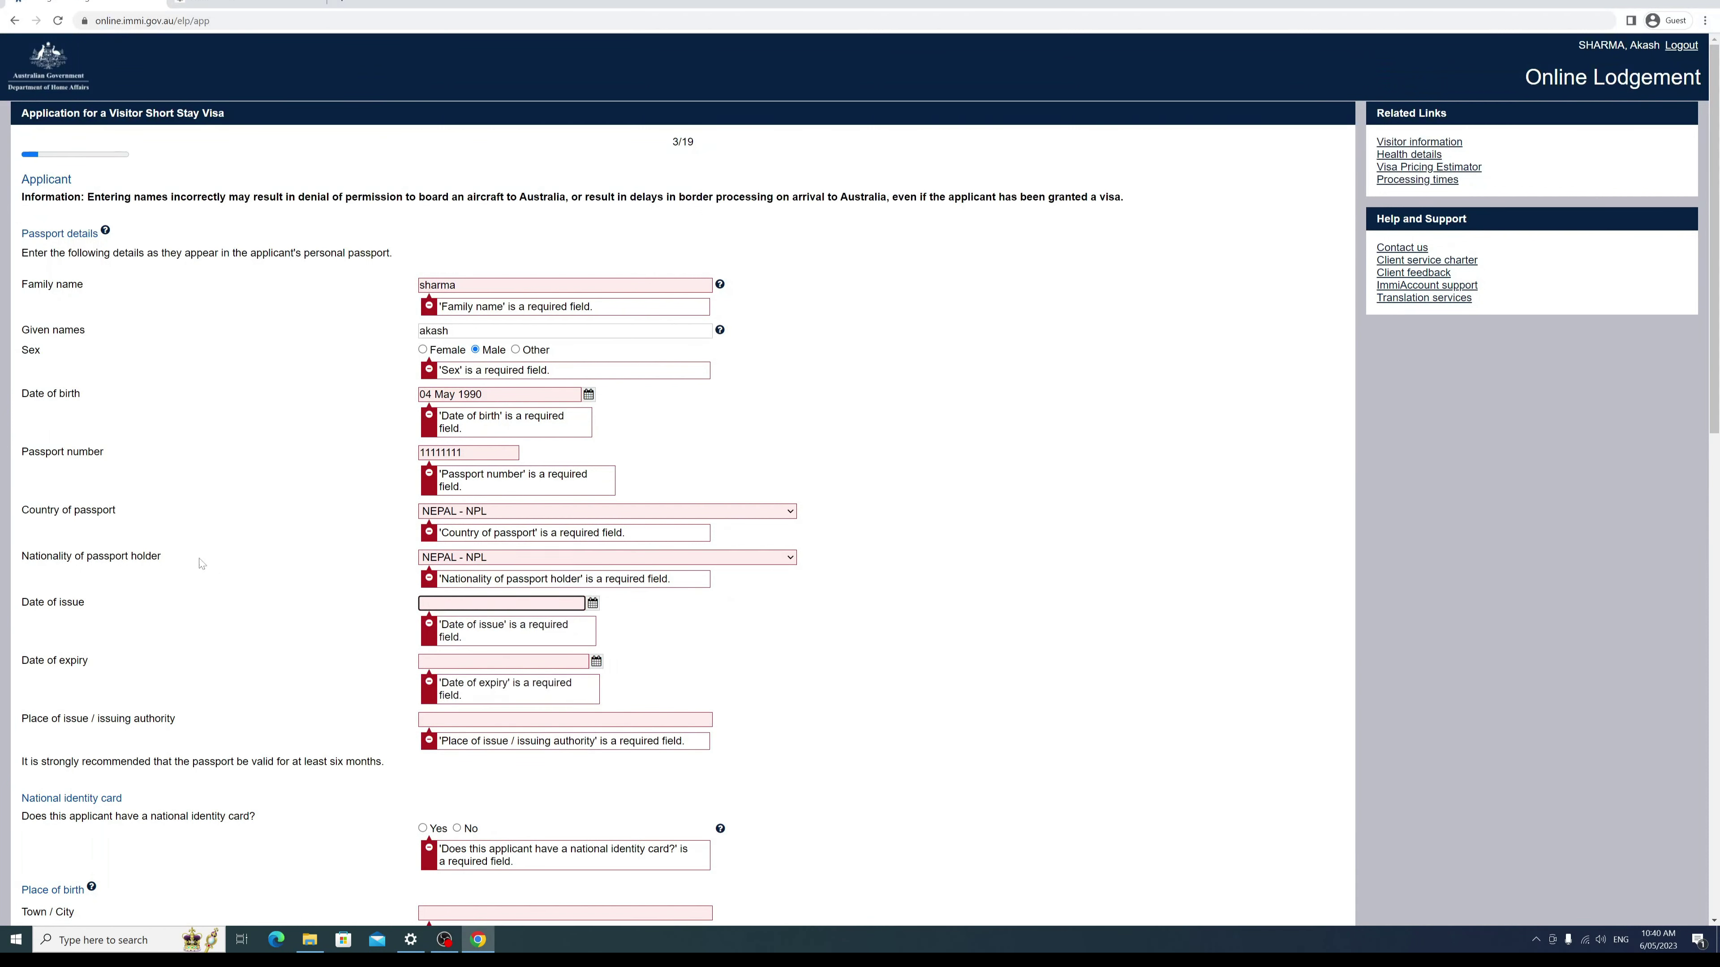
click(592, 603)
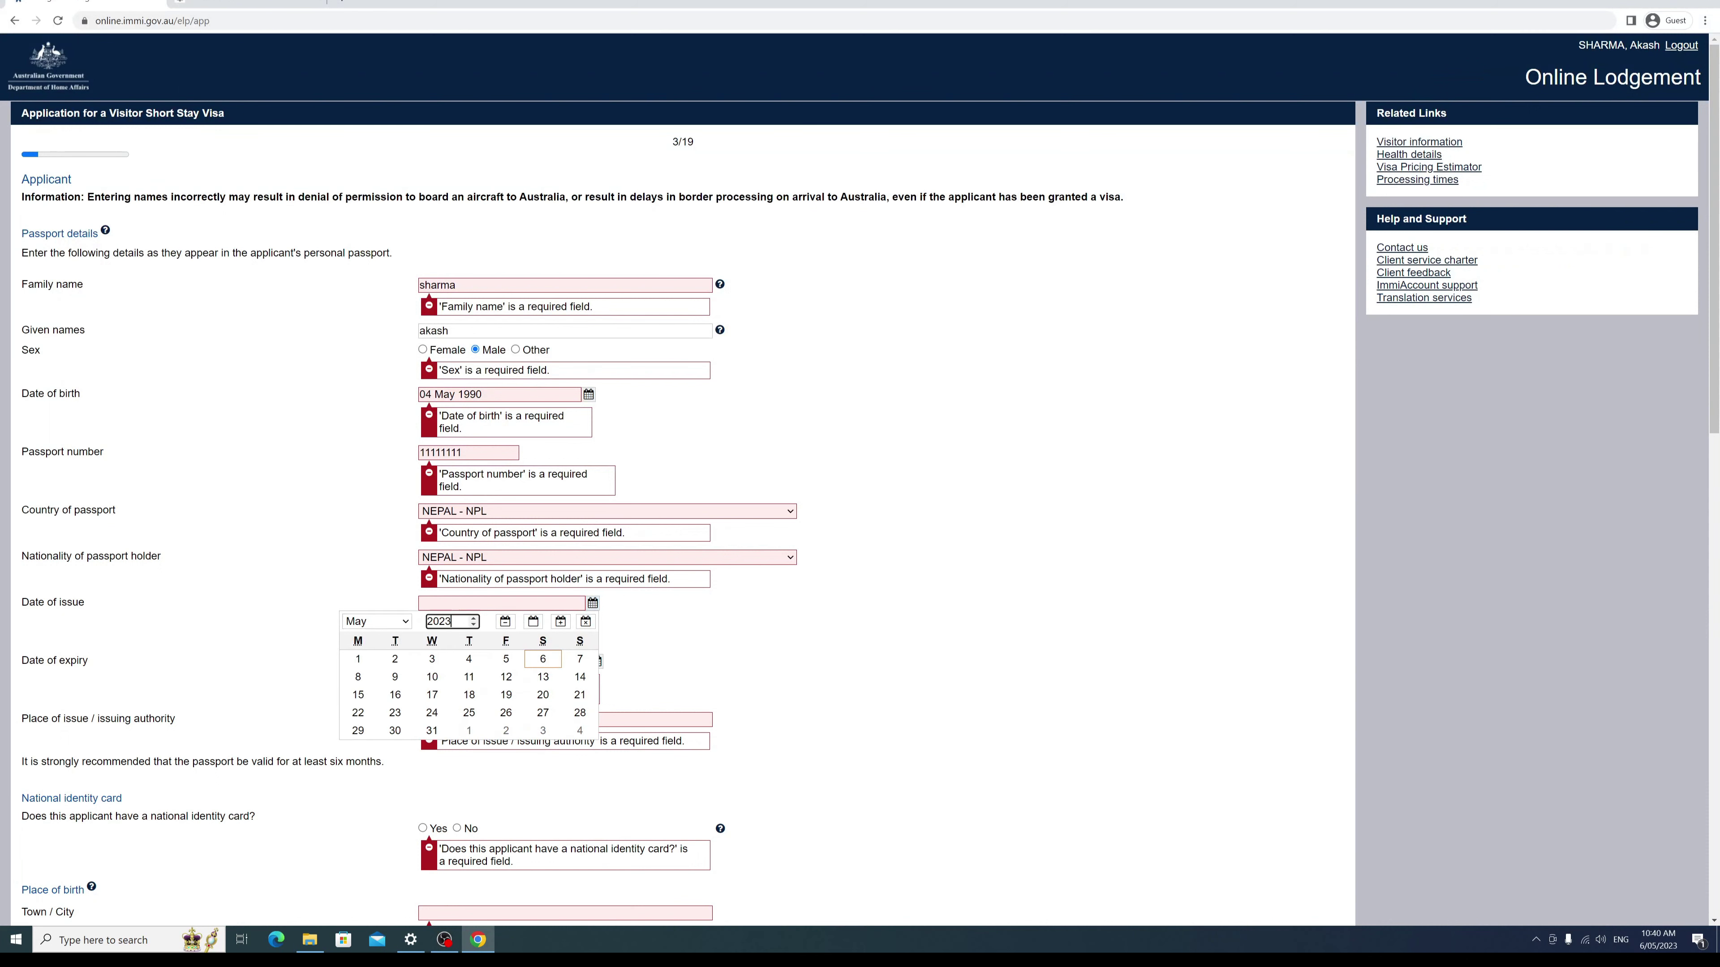
click(474, 625)
click(473, 624)
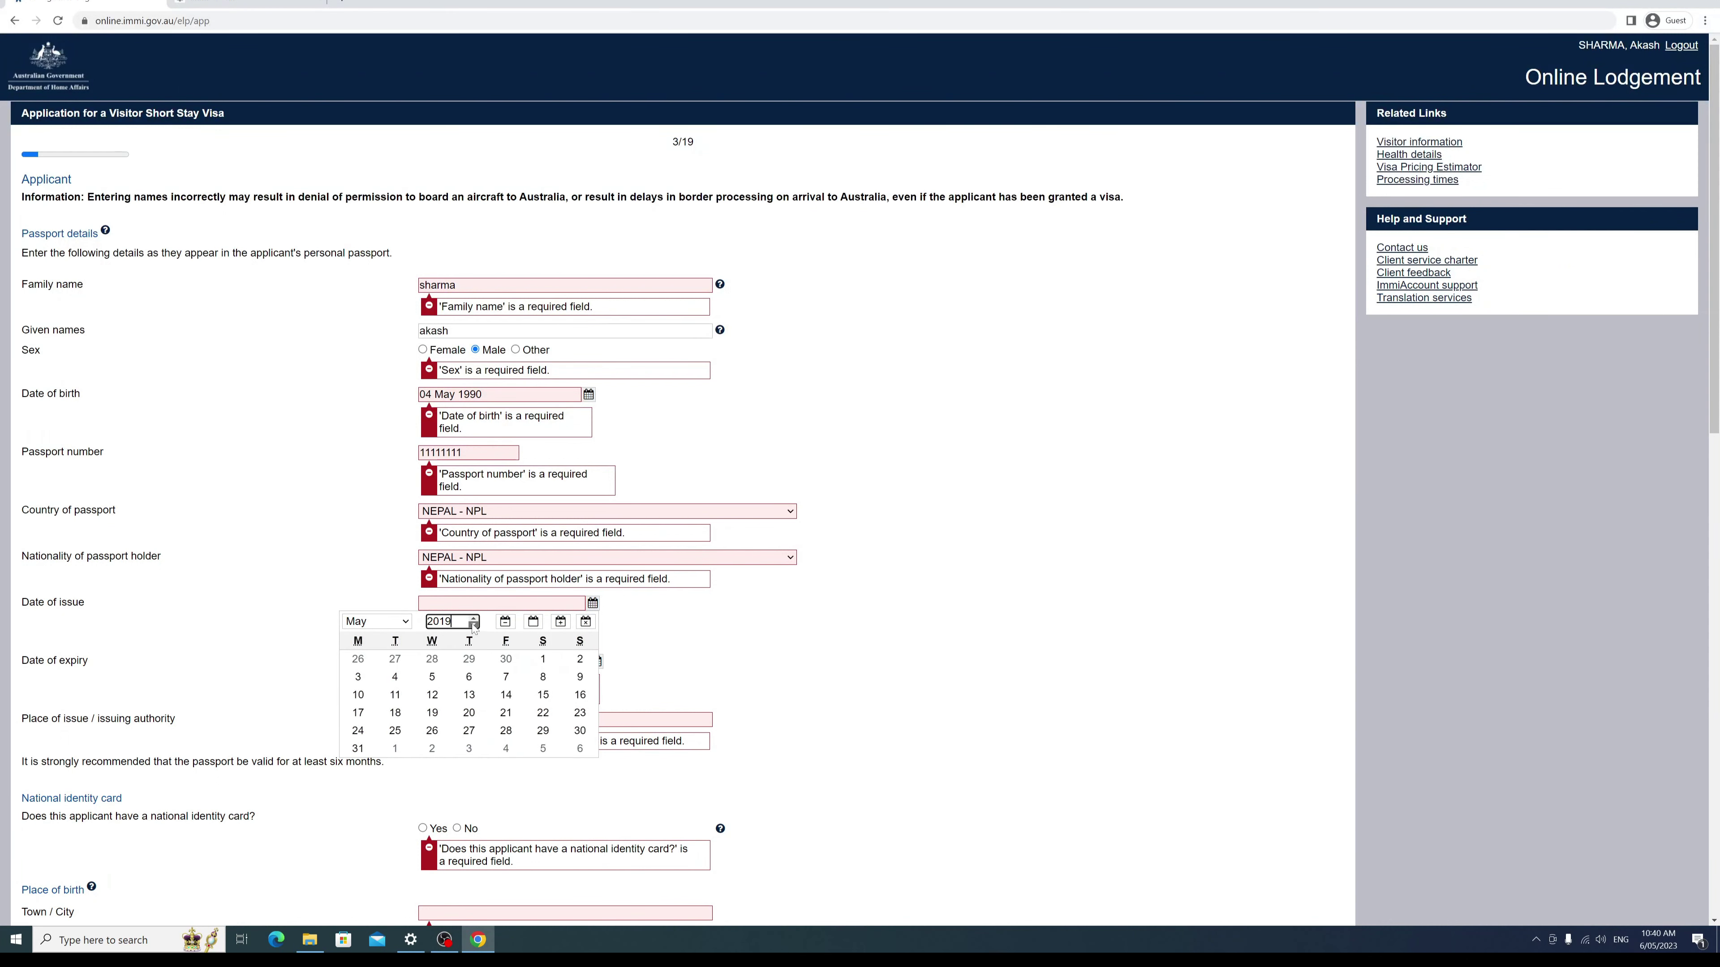
drag(467, 621, 414, 621)
text(2014)
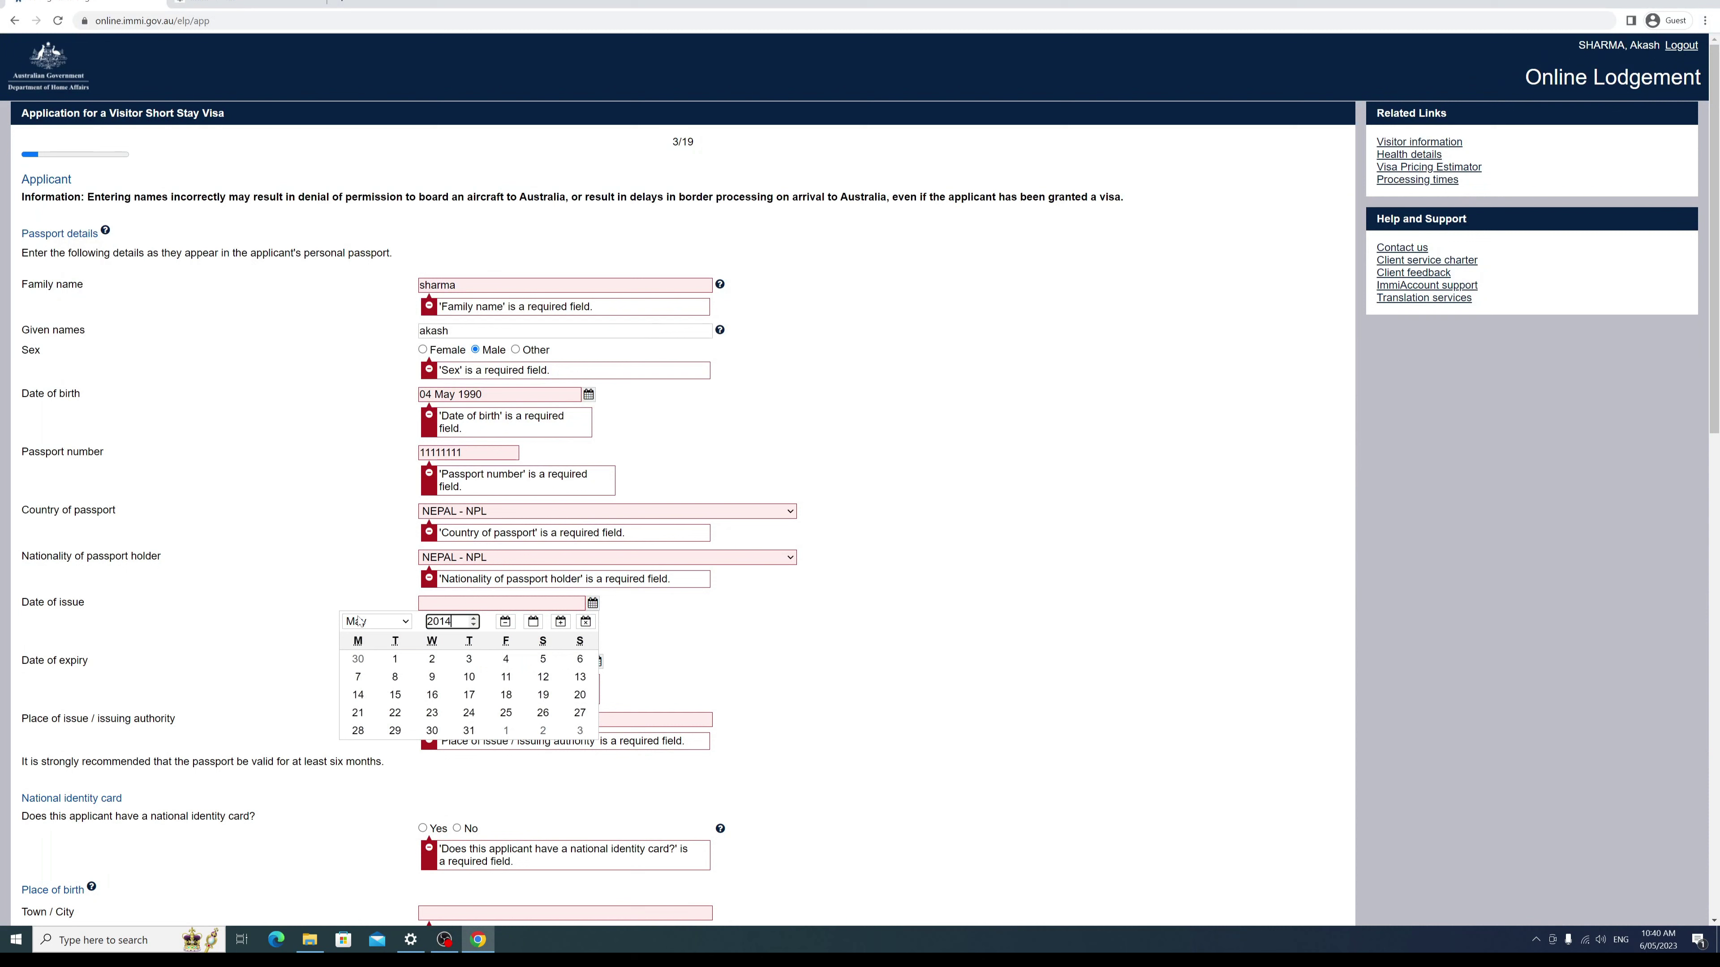
click(395, 677)
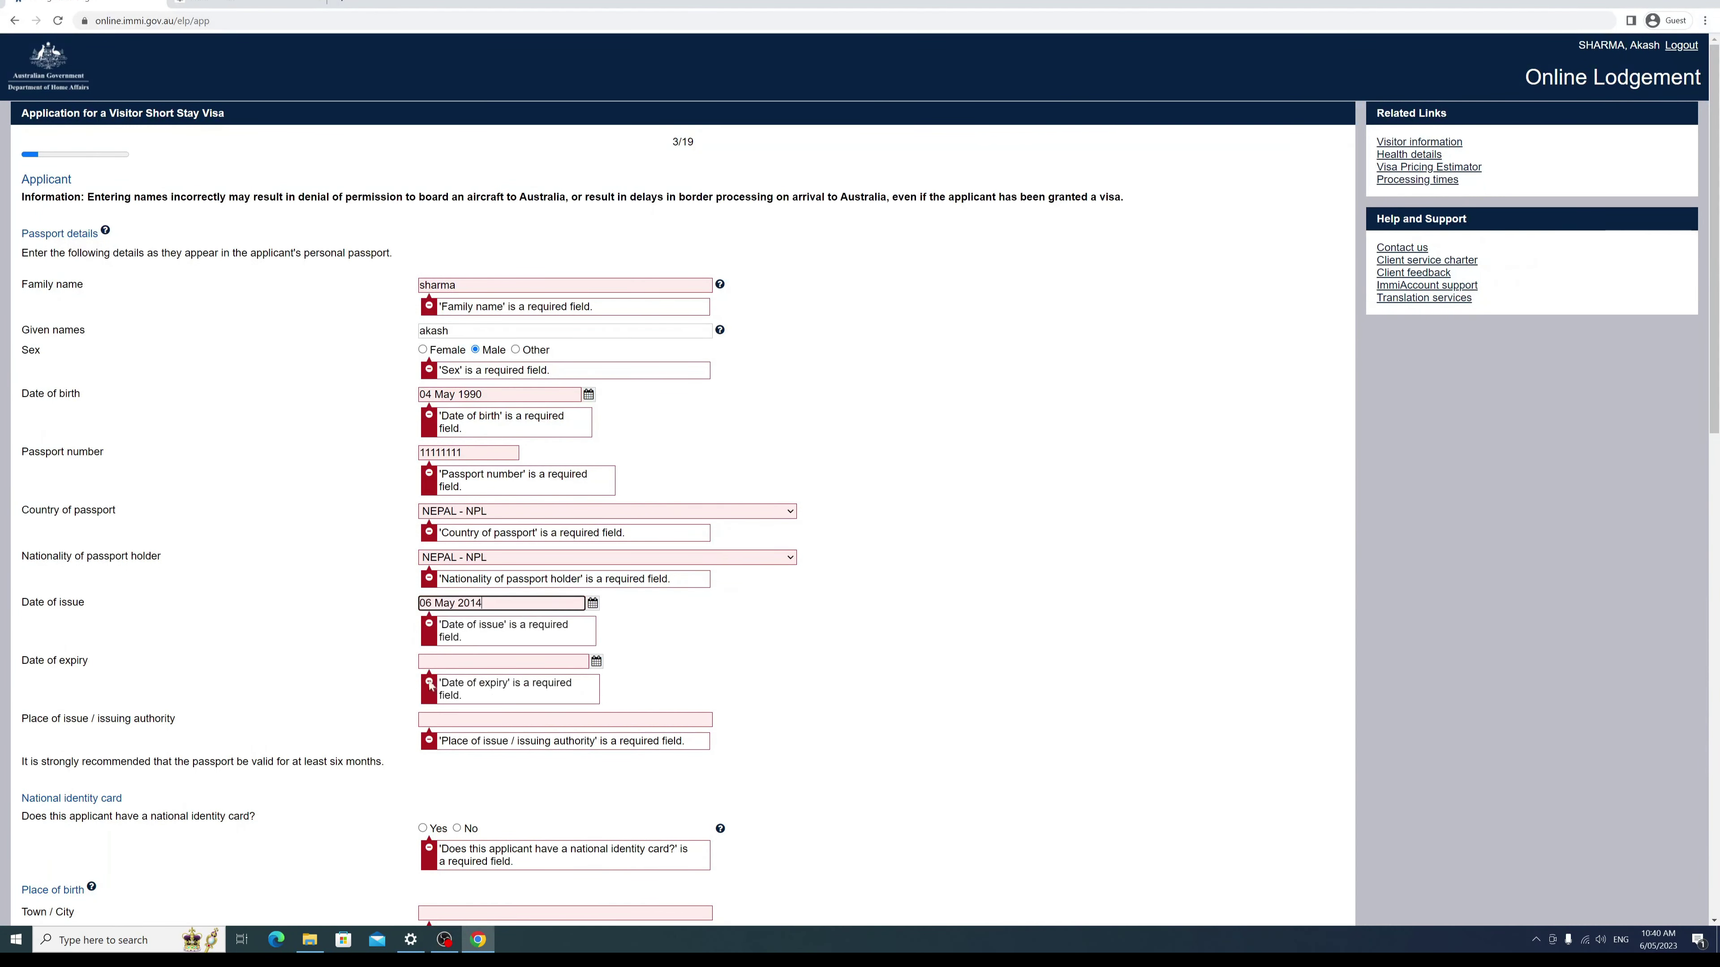
Step: Set the passport's date of expiry to 5 May 2024
click(503, 661)
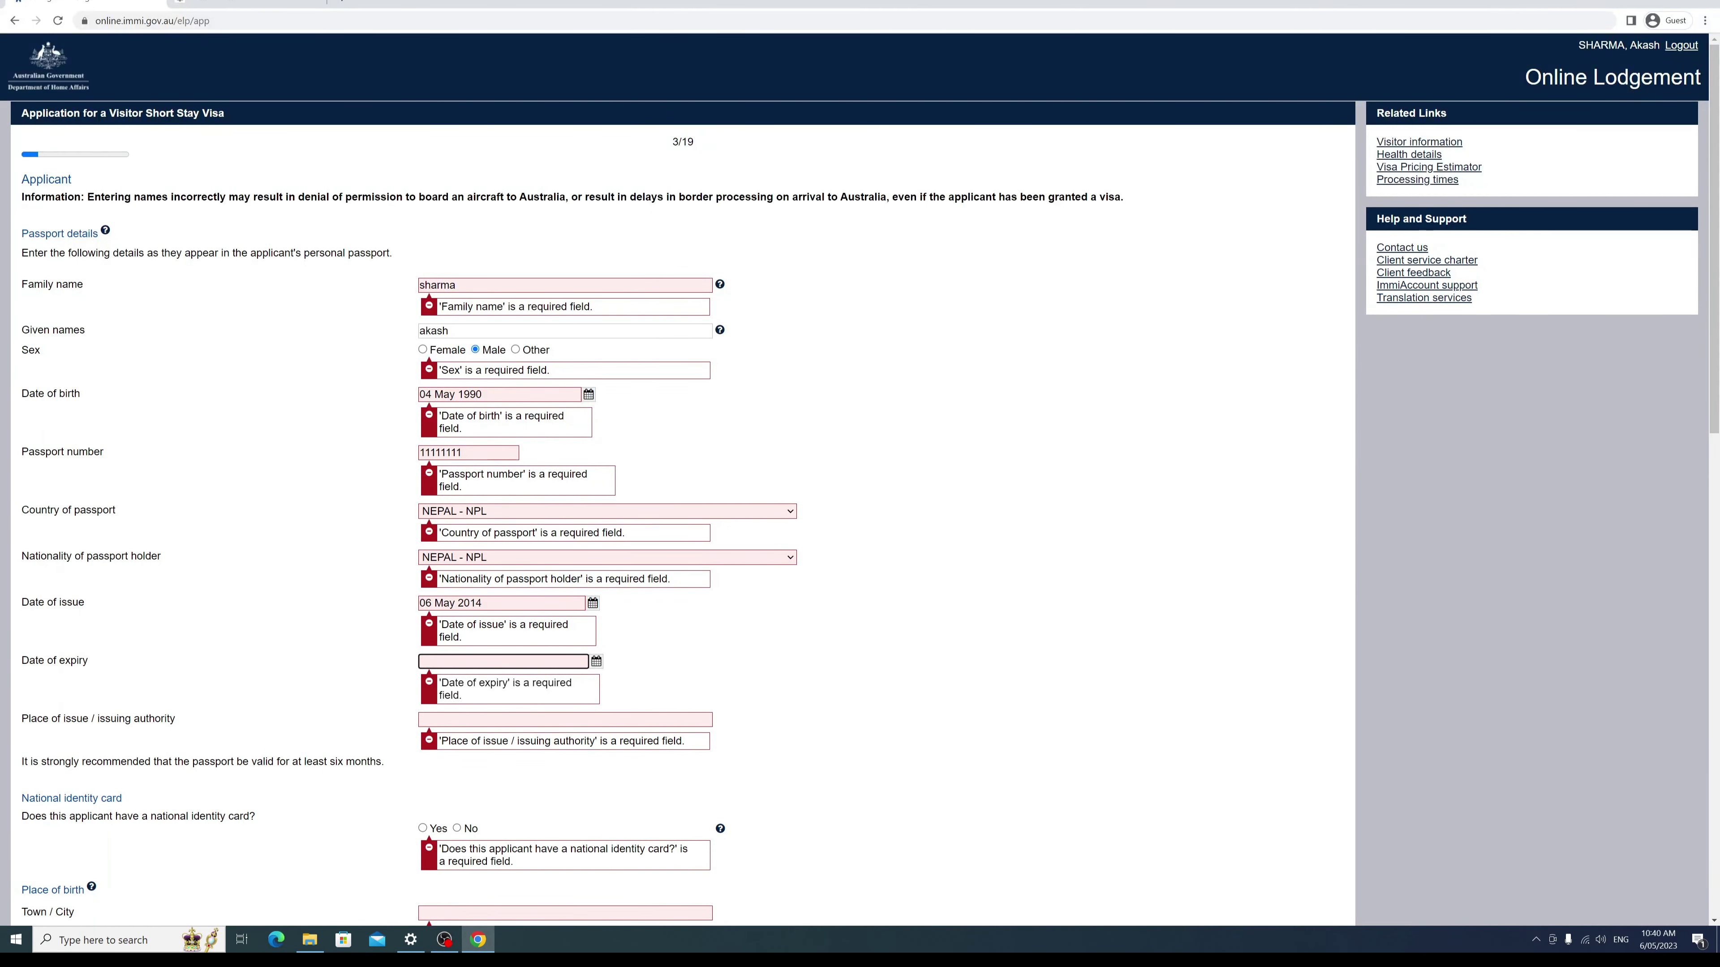
click(597, 661)
click(457, 680)
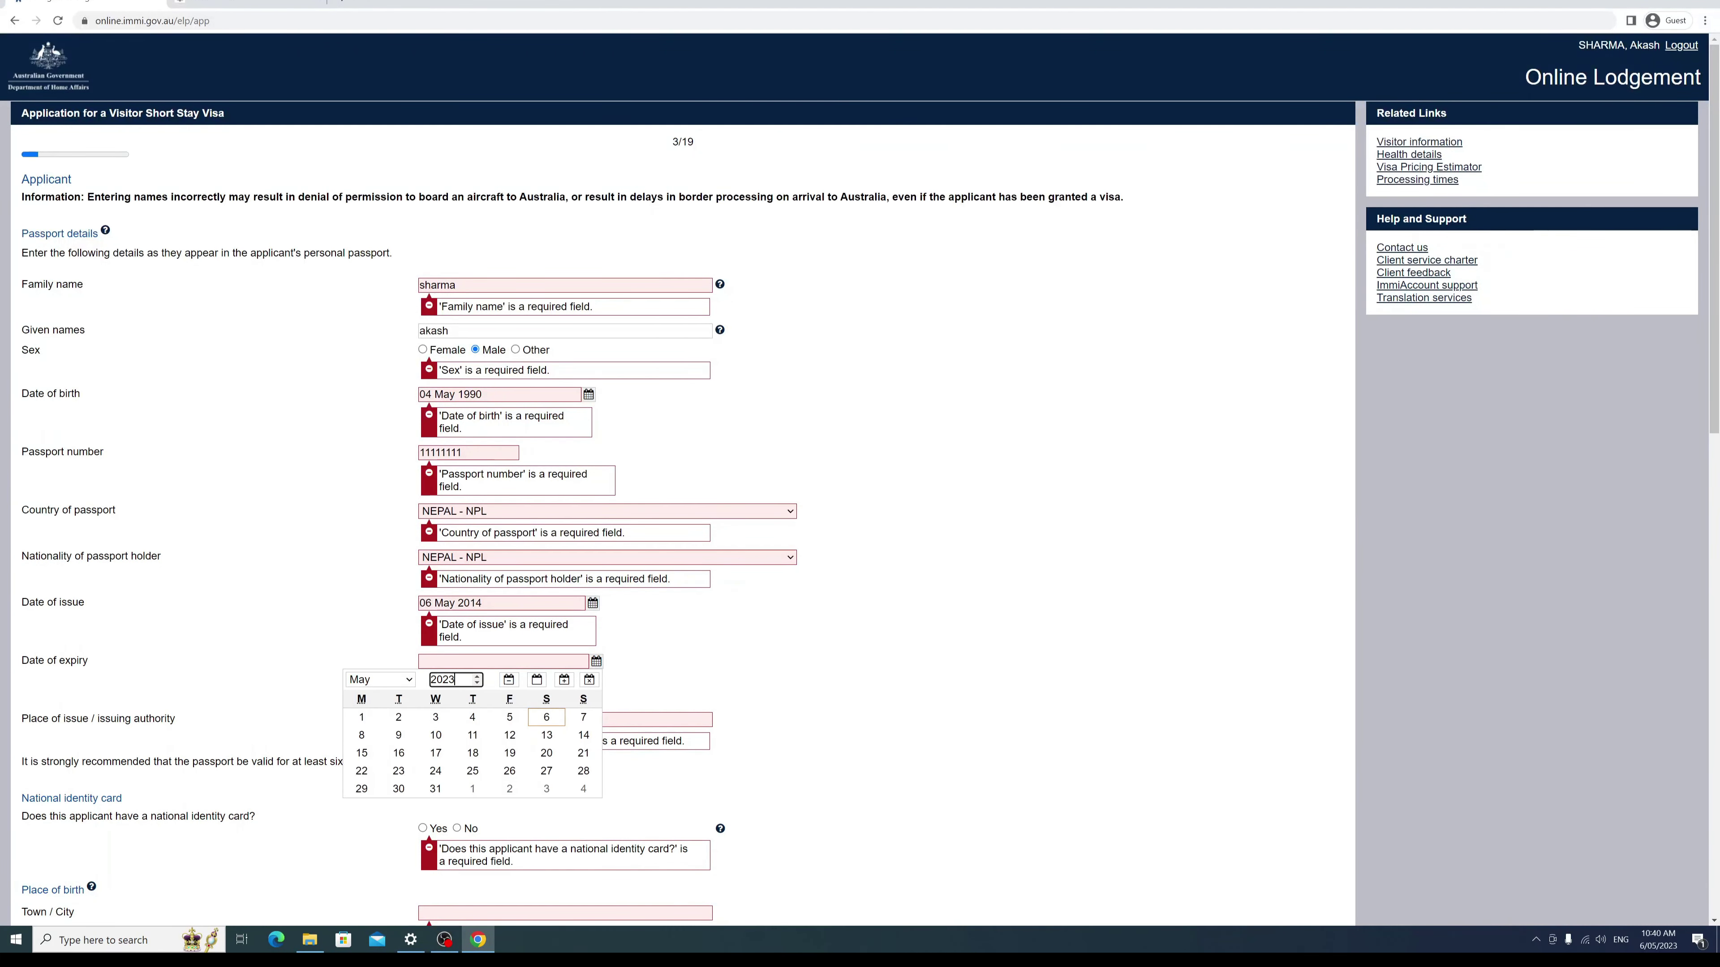
key(shift+Left)
text(4)
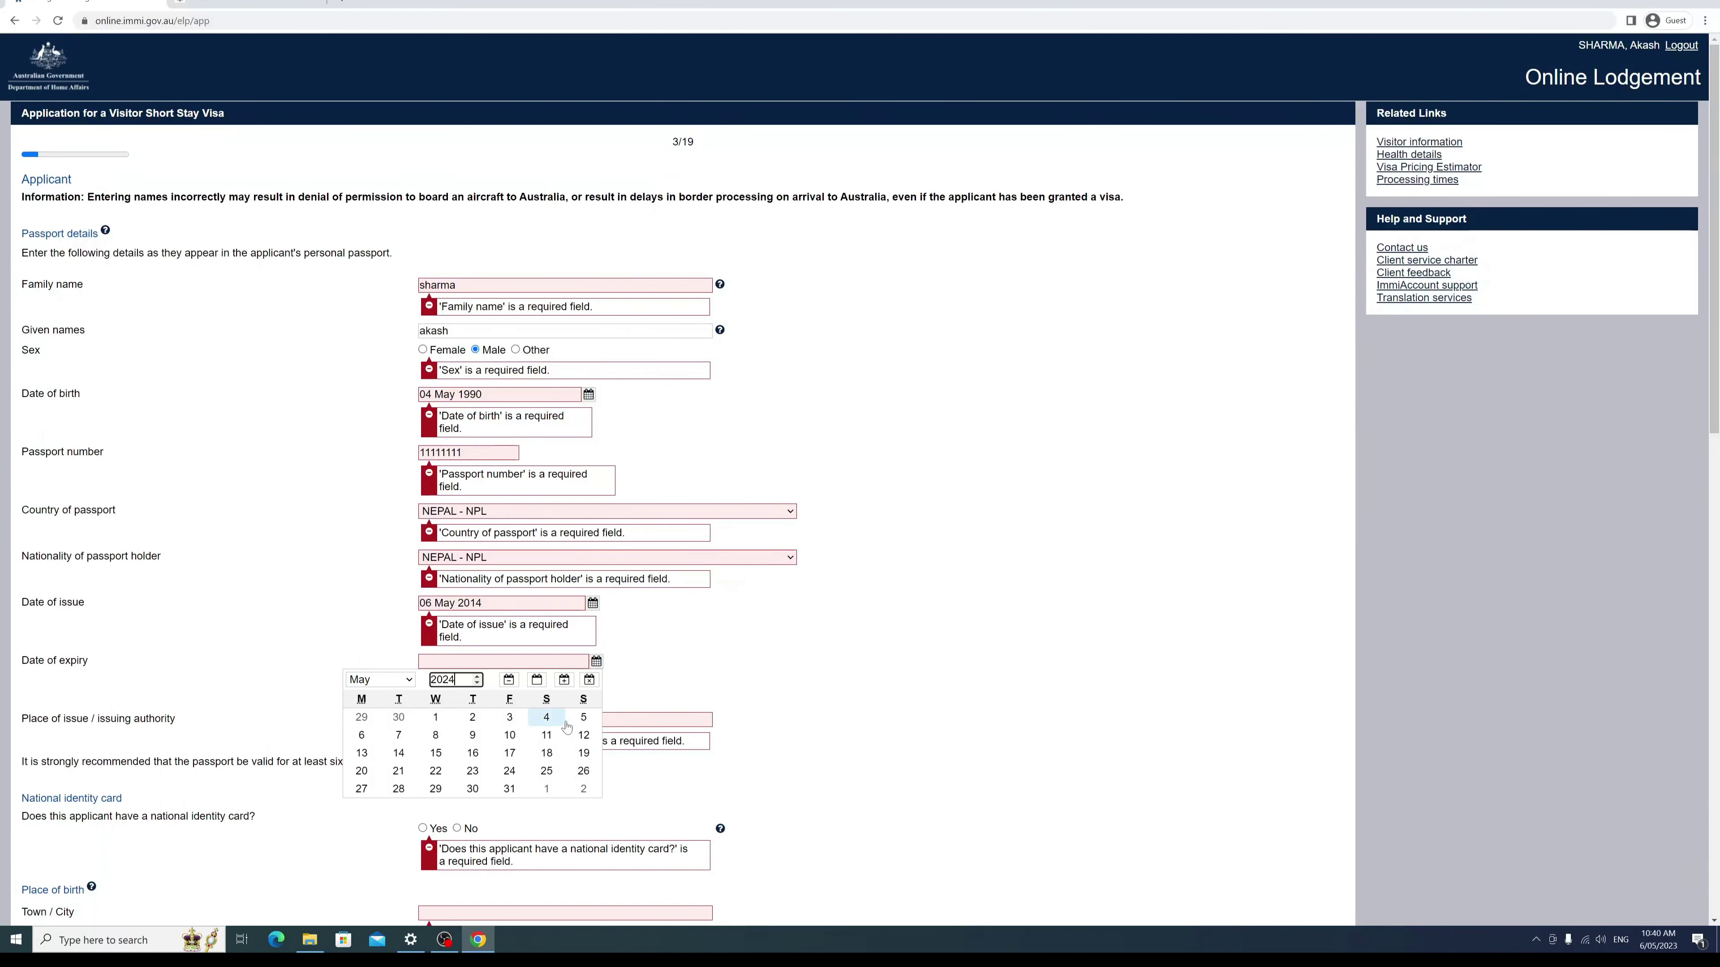
click(584, 717)
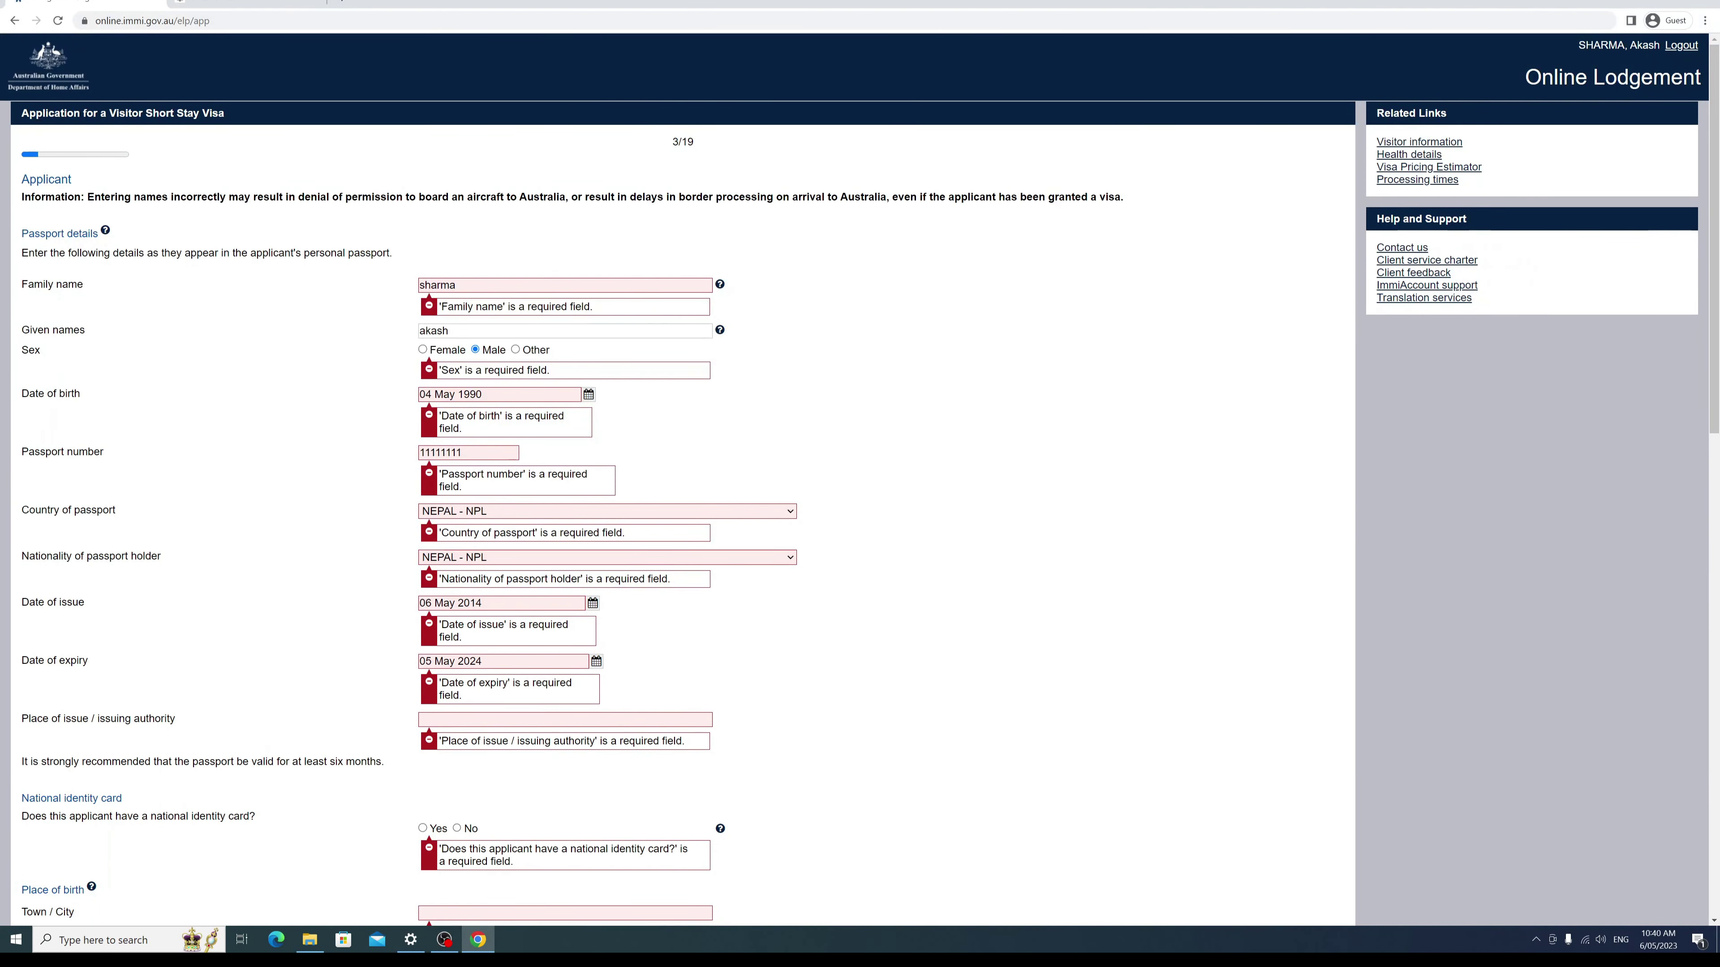
Step: Enter 'MOFA, DEPARTMENT OF PASSPORT' as the place of issue
click(583, 719)
text(MOFA)
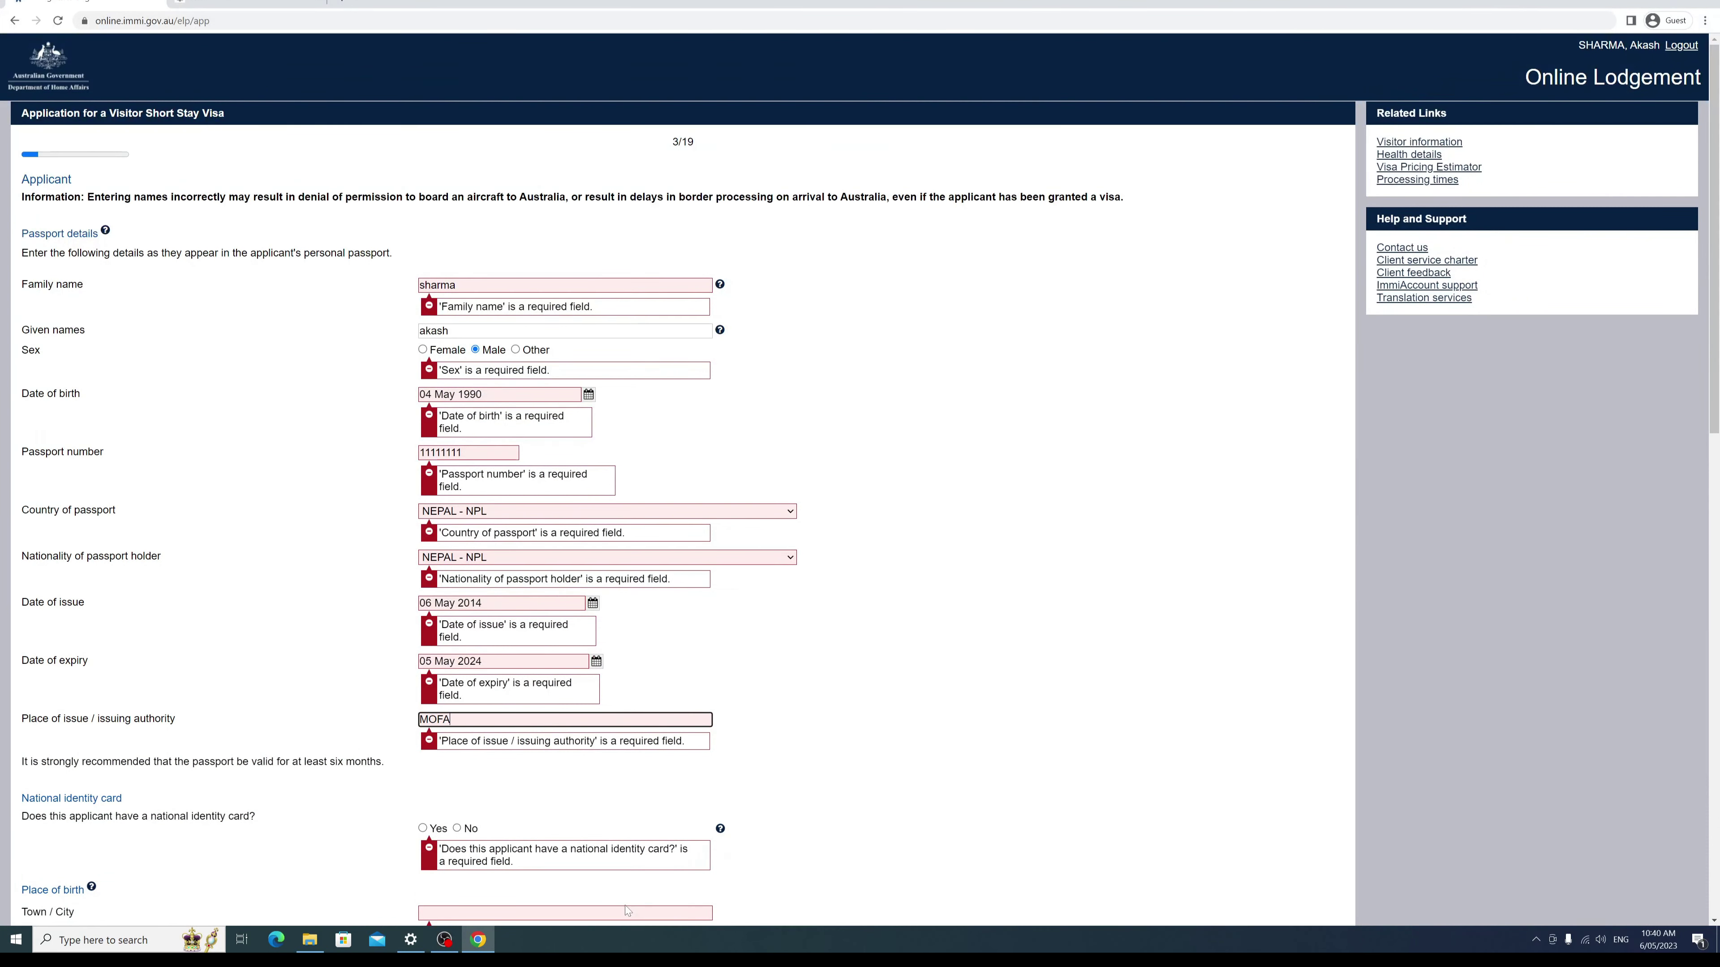
text(, DEPARTMENT OF PASSPORT)
key(Tab)
scroll(73, 479, down, 8)
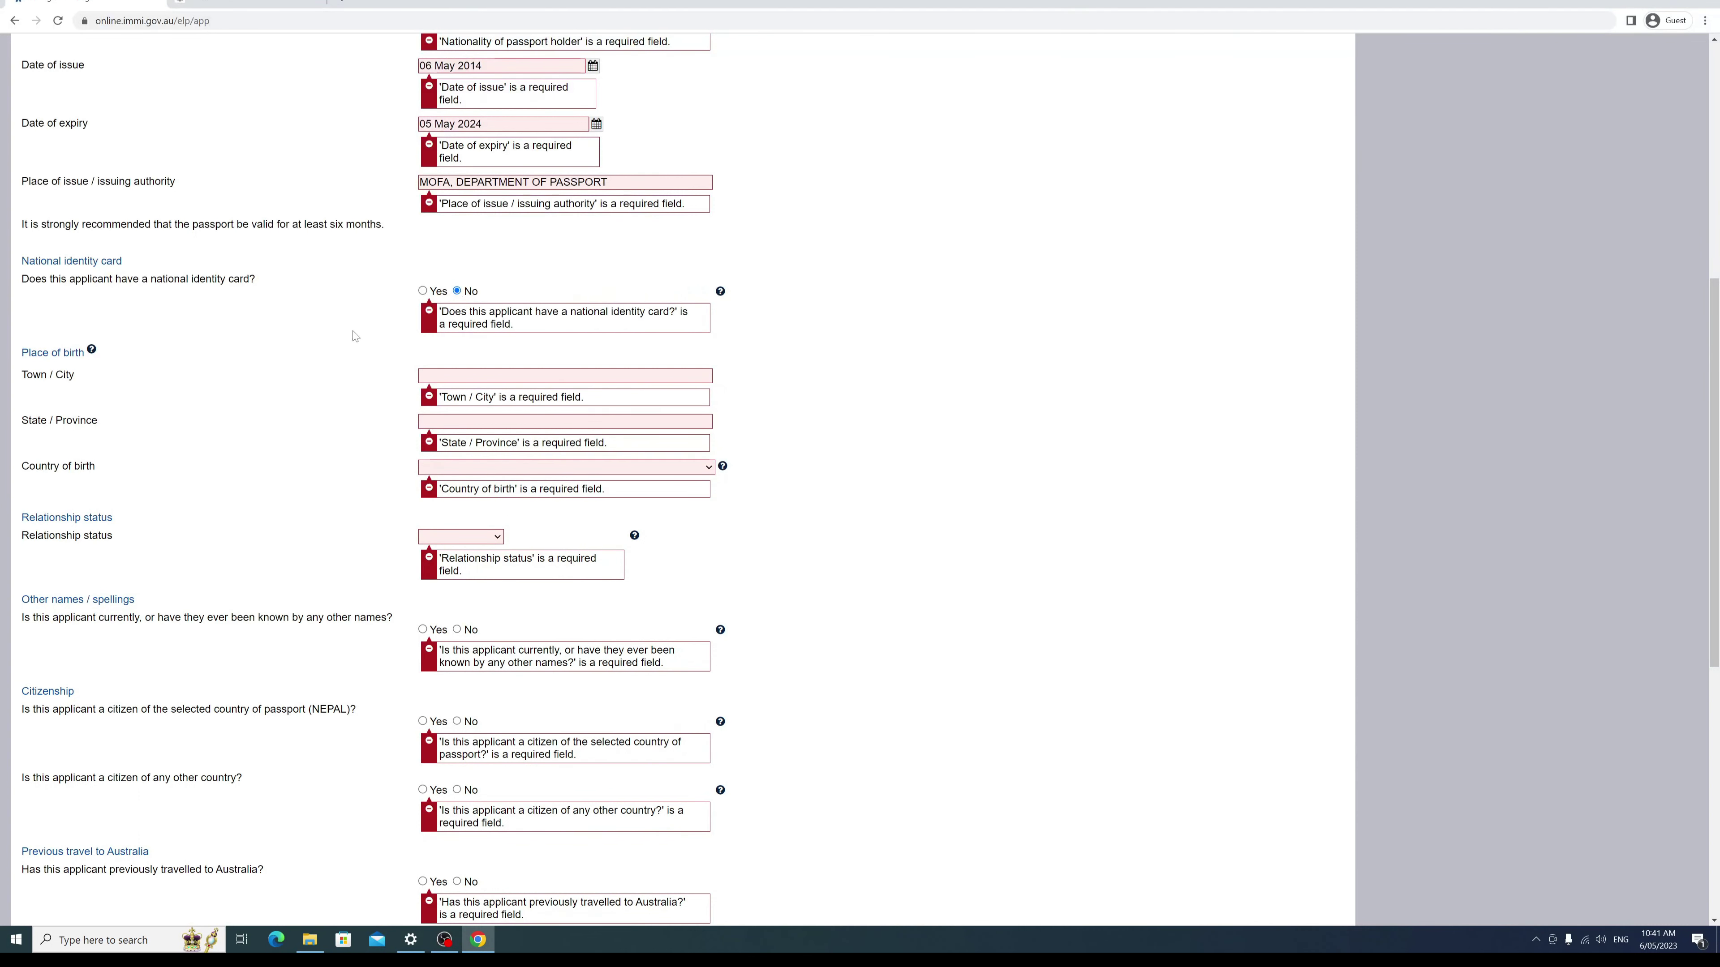
scroll(400, 325, down, 2)
Step: Enter kathmandu as the town of birth and Bagmati as the state or province
click(565, 241)
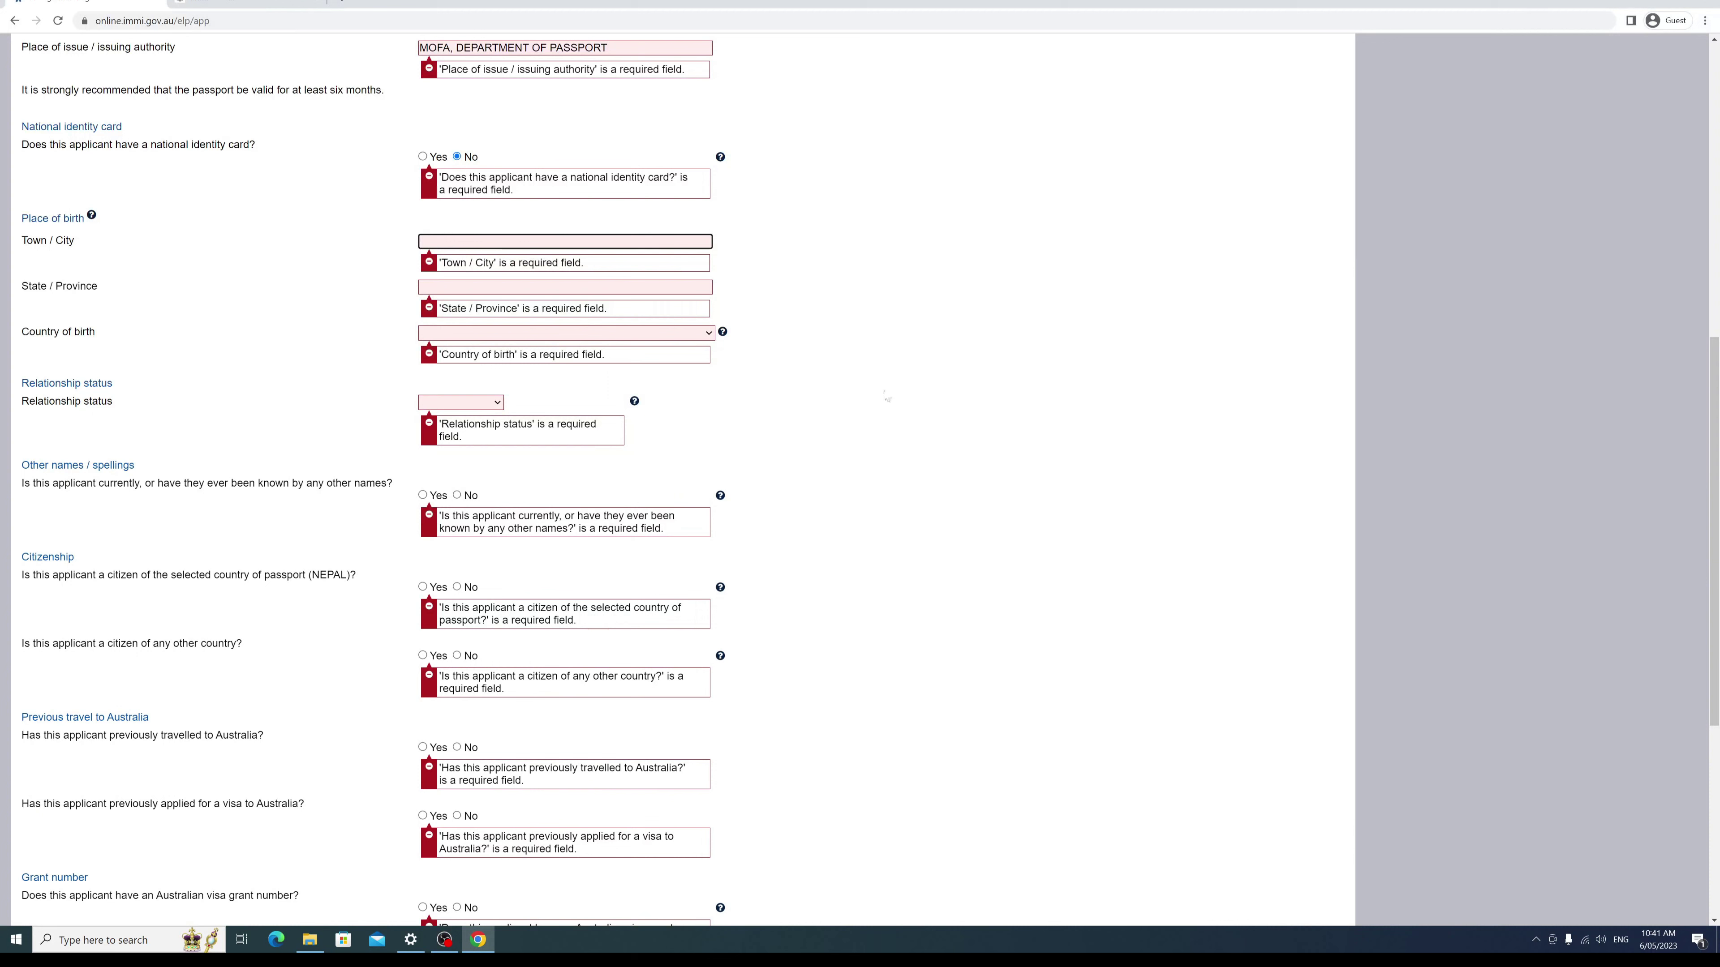
text(kathmadu)
key(Tab)
text(Bagma)
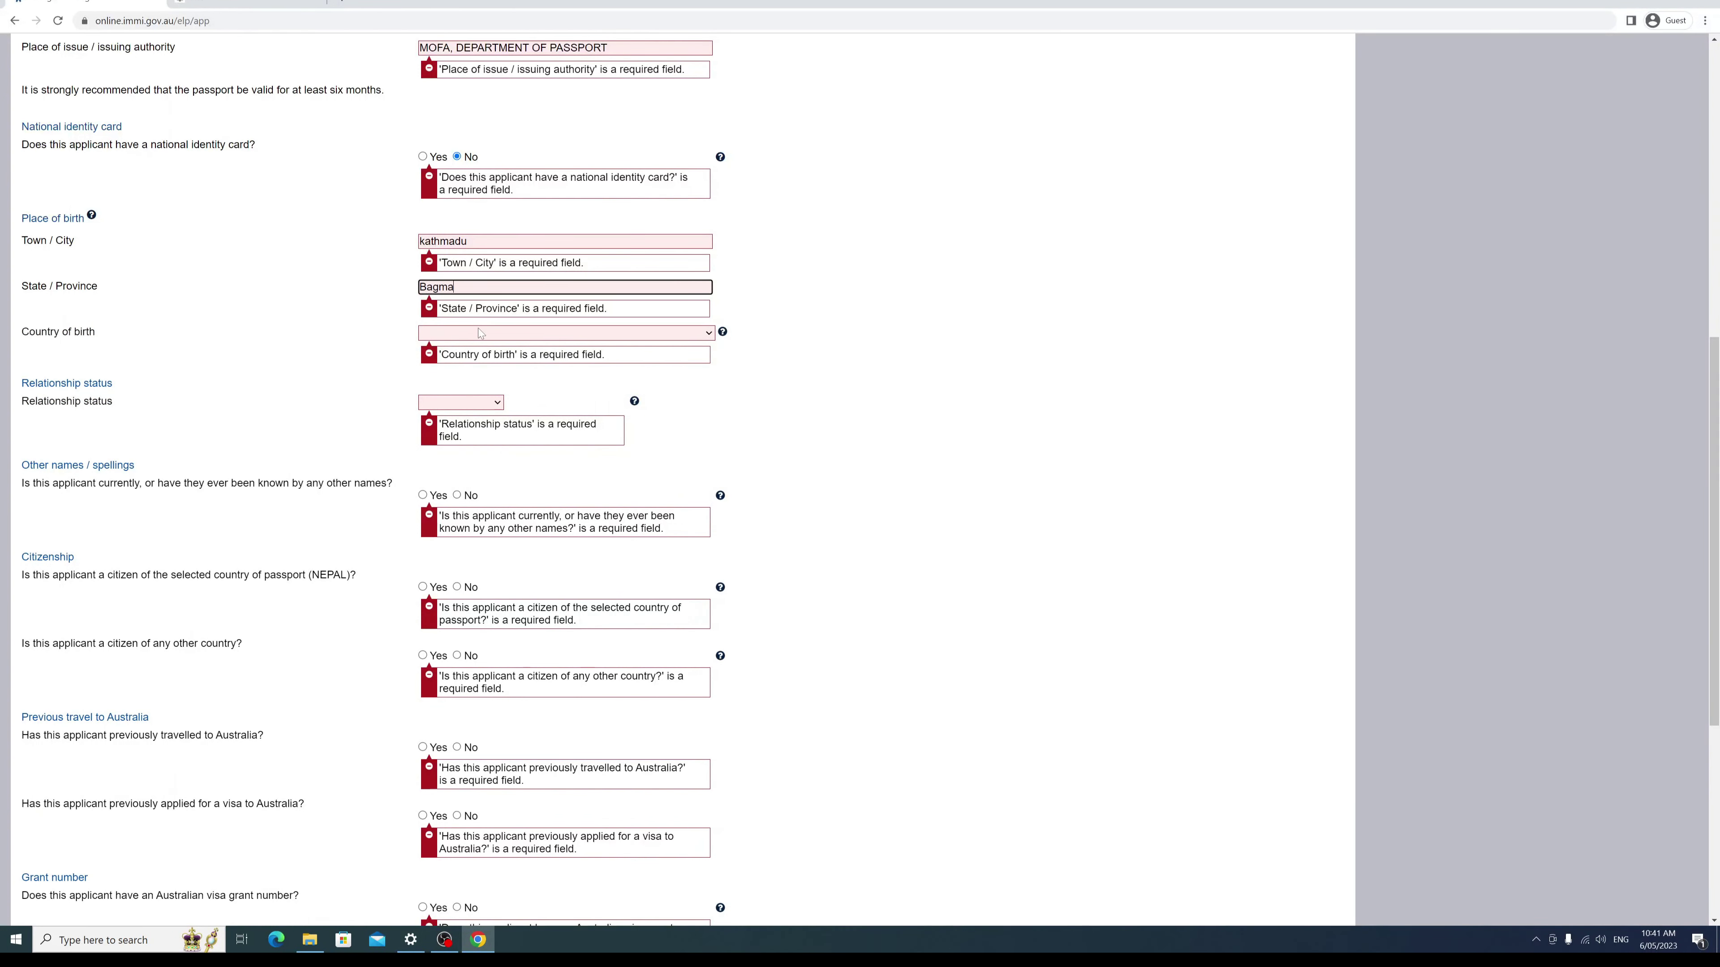
key(BackSpace)
key(BackSpace)
Step: Choose NEPAL as country of birth, Never Married as relationship status, and No for other names
click(479, 332)
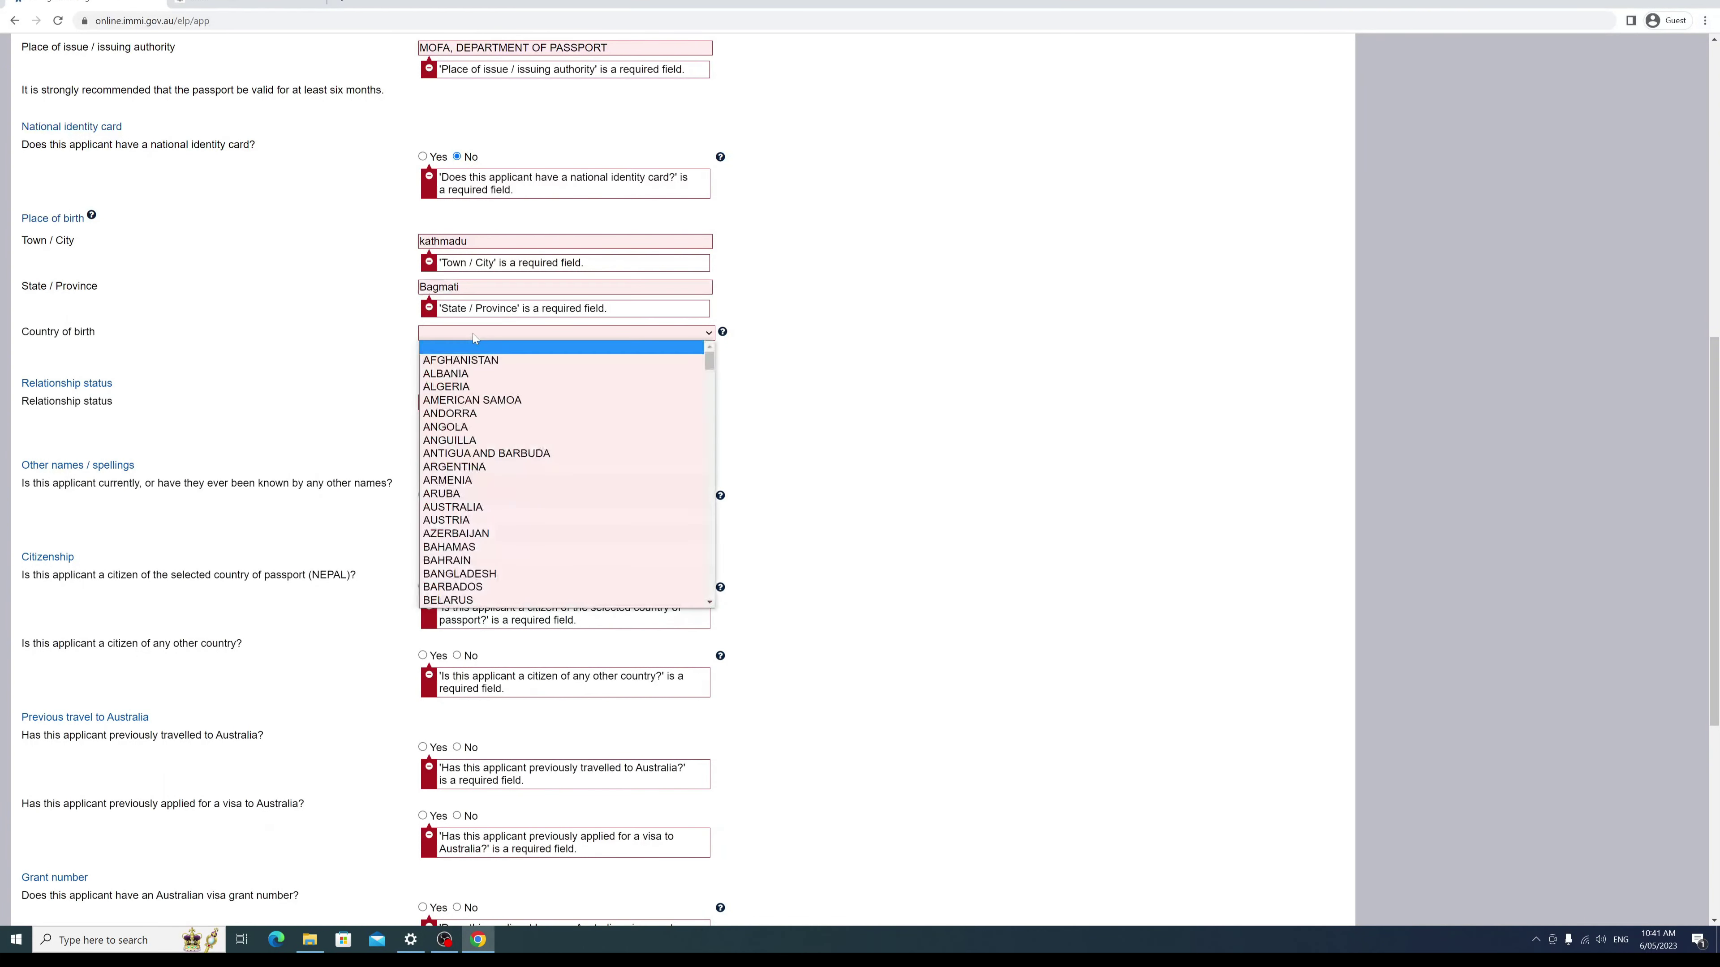
text(nepal)
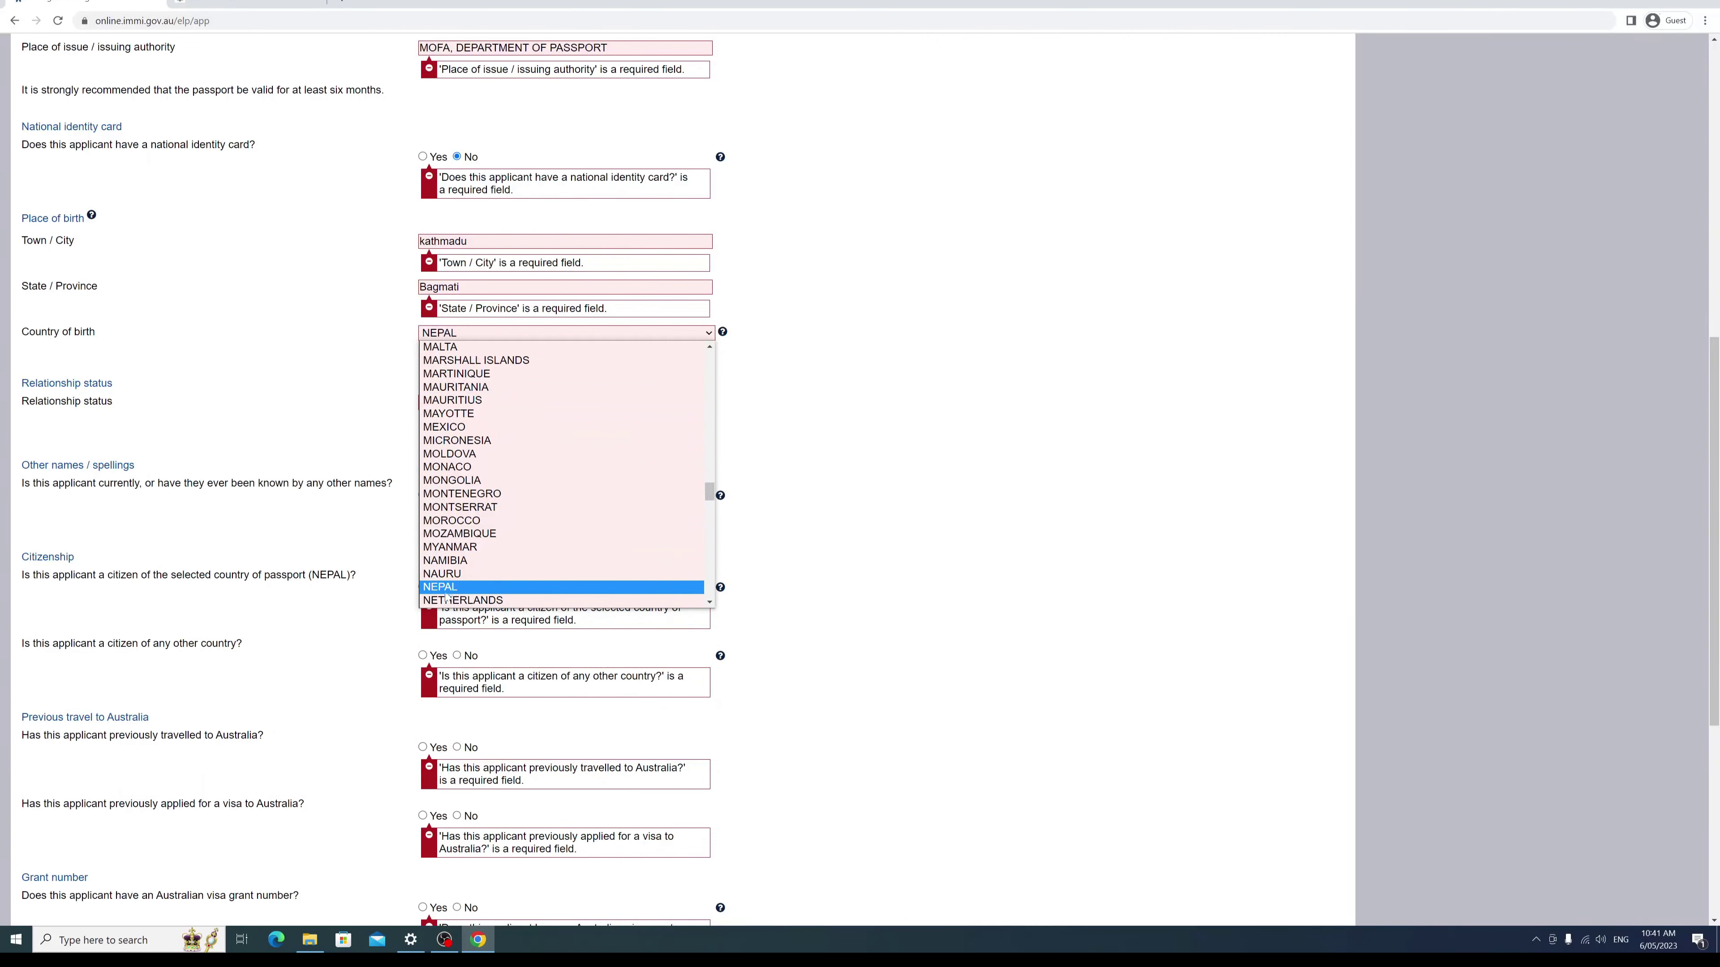
click(453, 588)
click(495, 404)
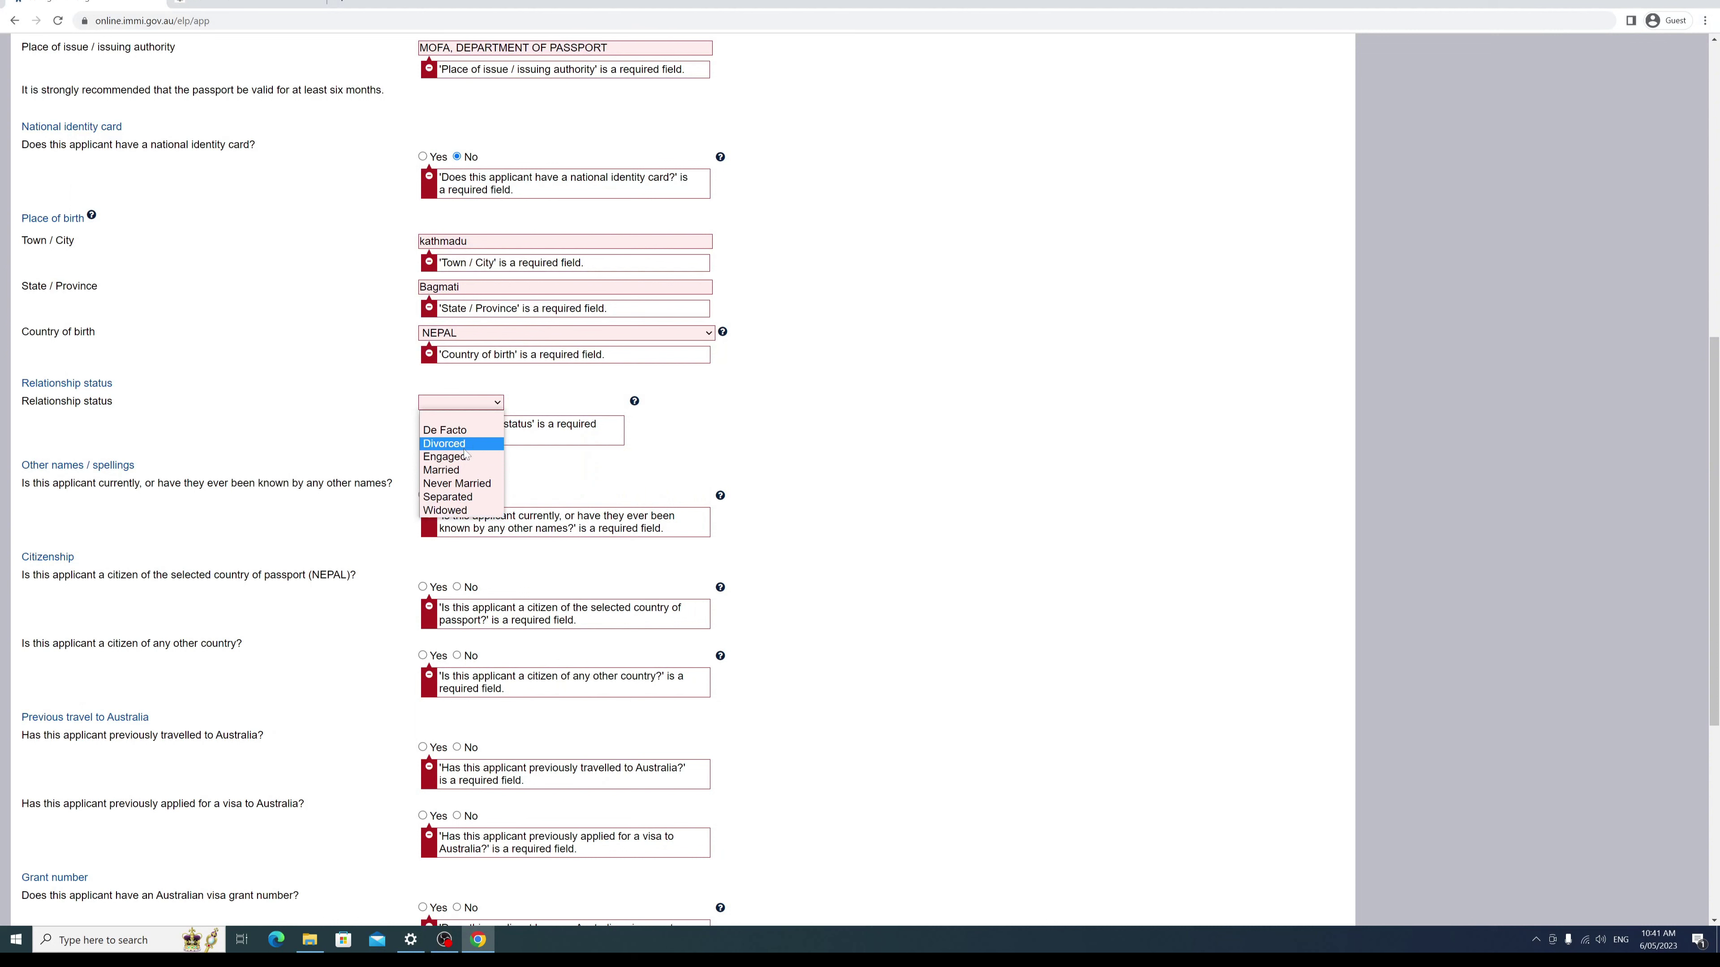
click(464, 481)
click(292, 417)
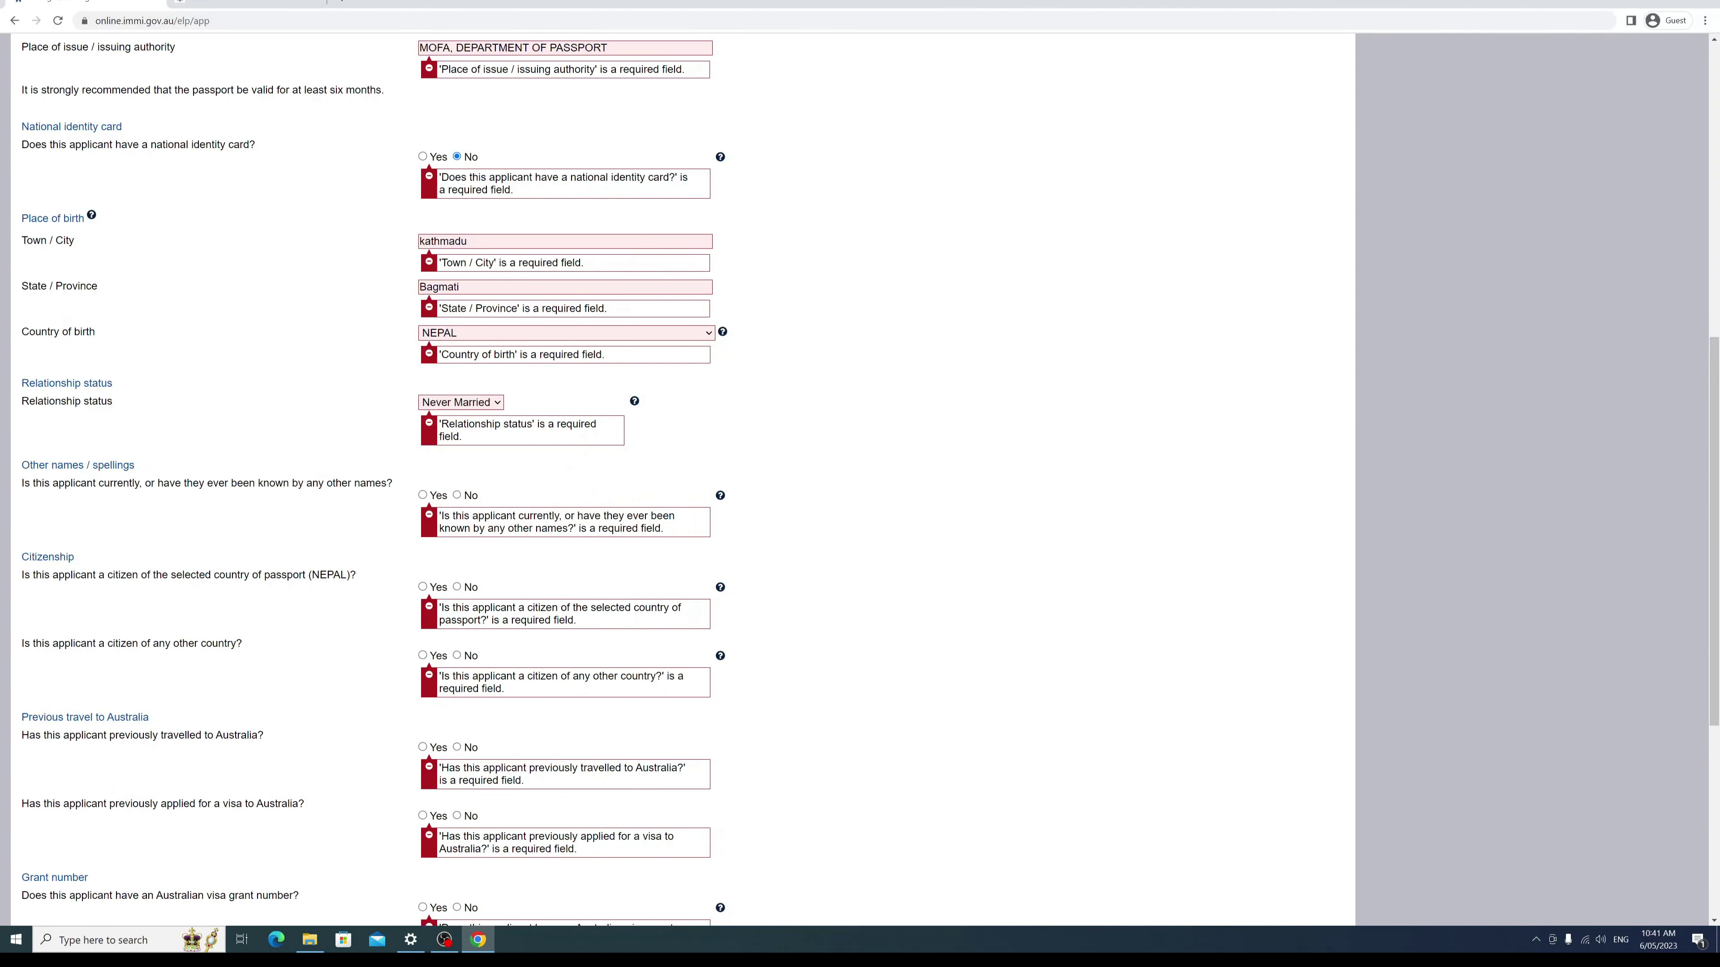
click(457, 495)
scroll(400, 391, down, 3)
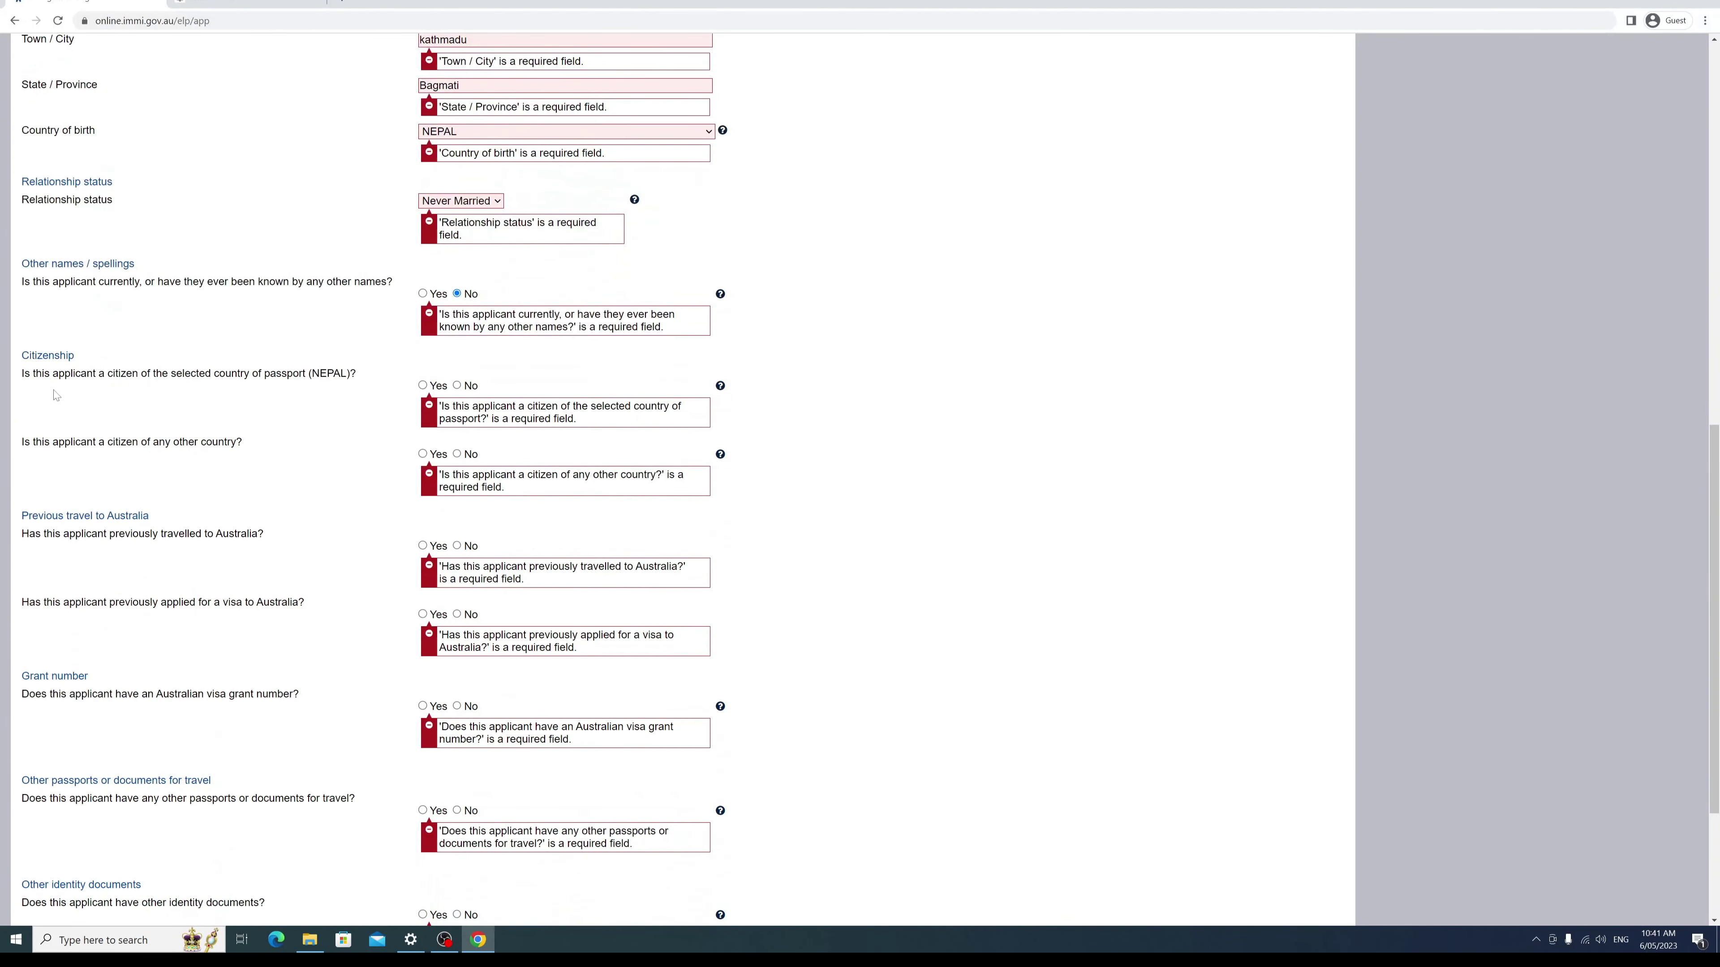
Step: Confirm NEPAL citizenship, with no other citizenship and no previous Australian visa application
click(423, 386)
click(457, 454)
scroll(380, 435, down, 3)
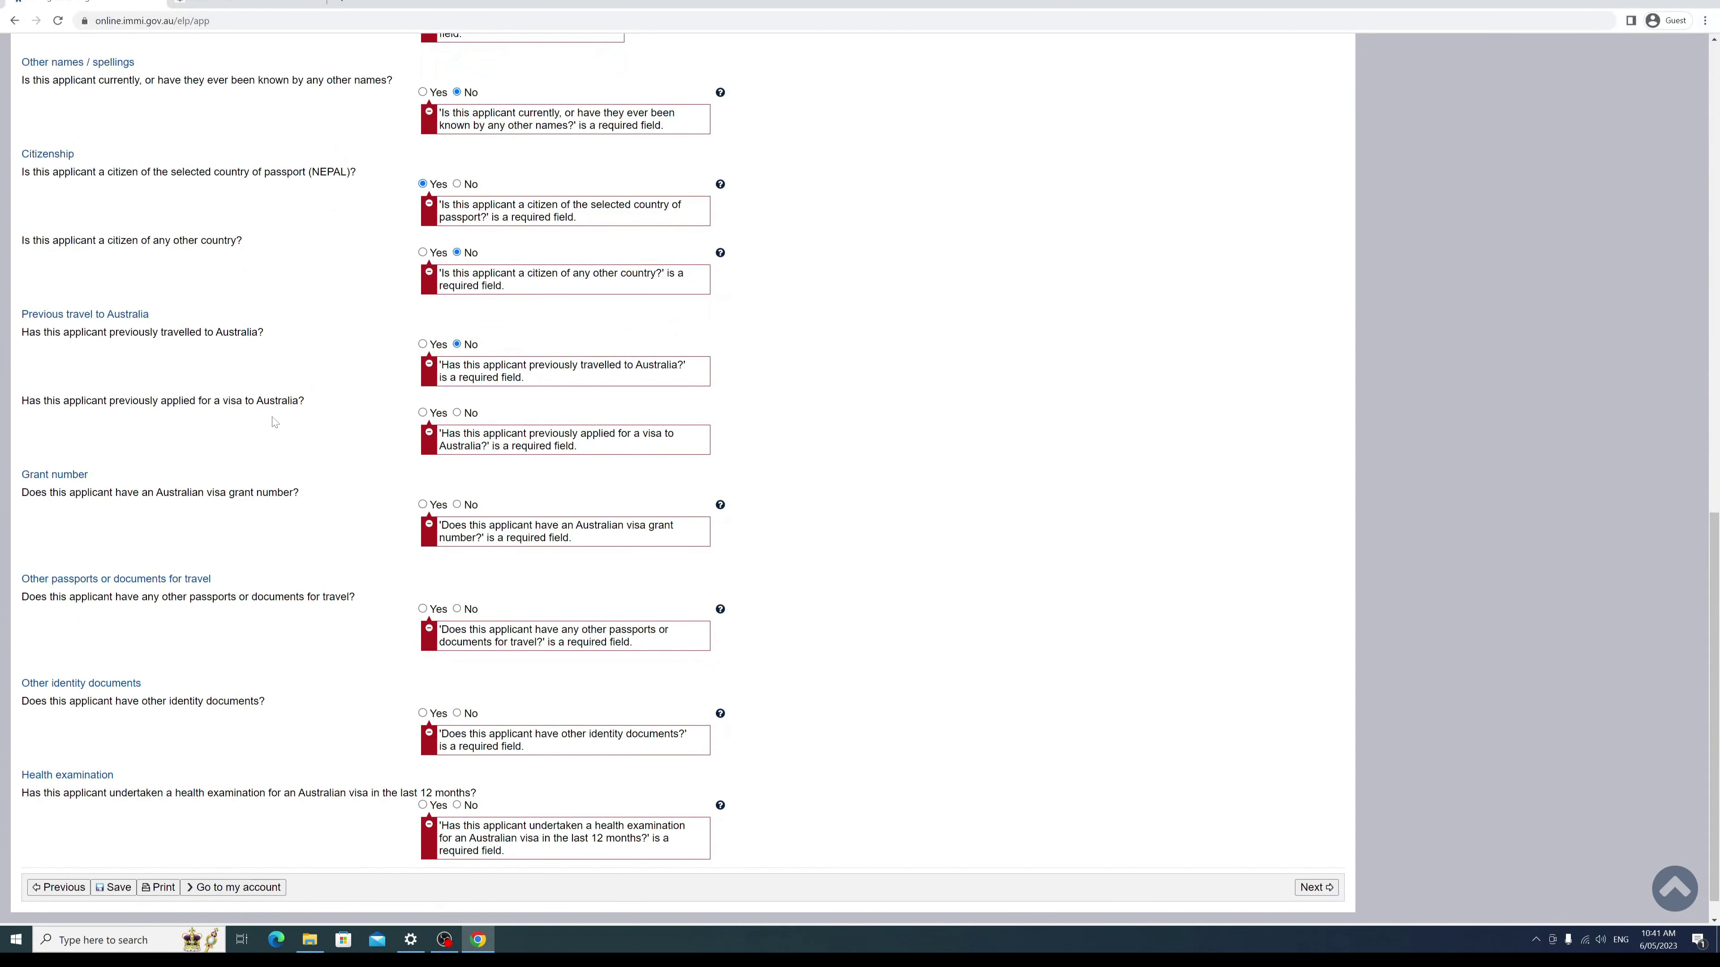
click(458, 414)
scroll(267, 434, down, 1)
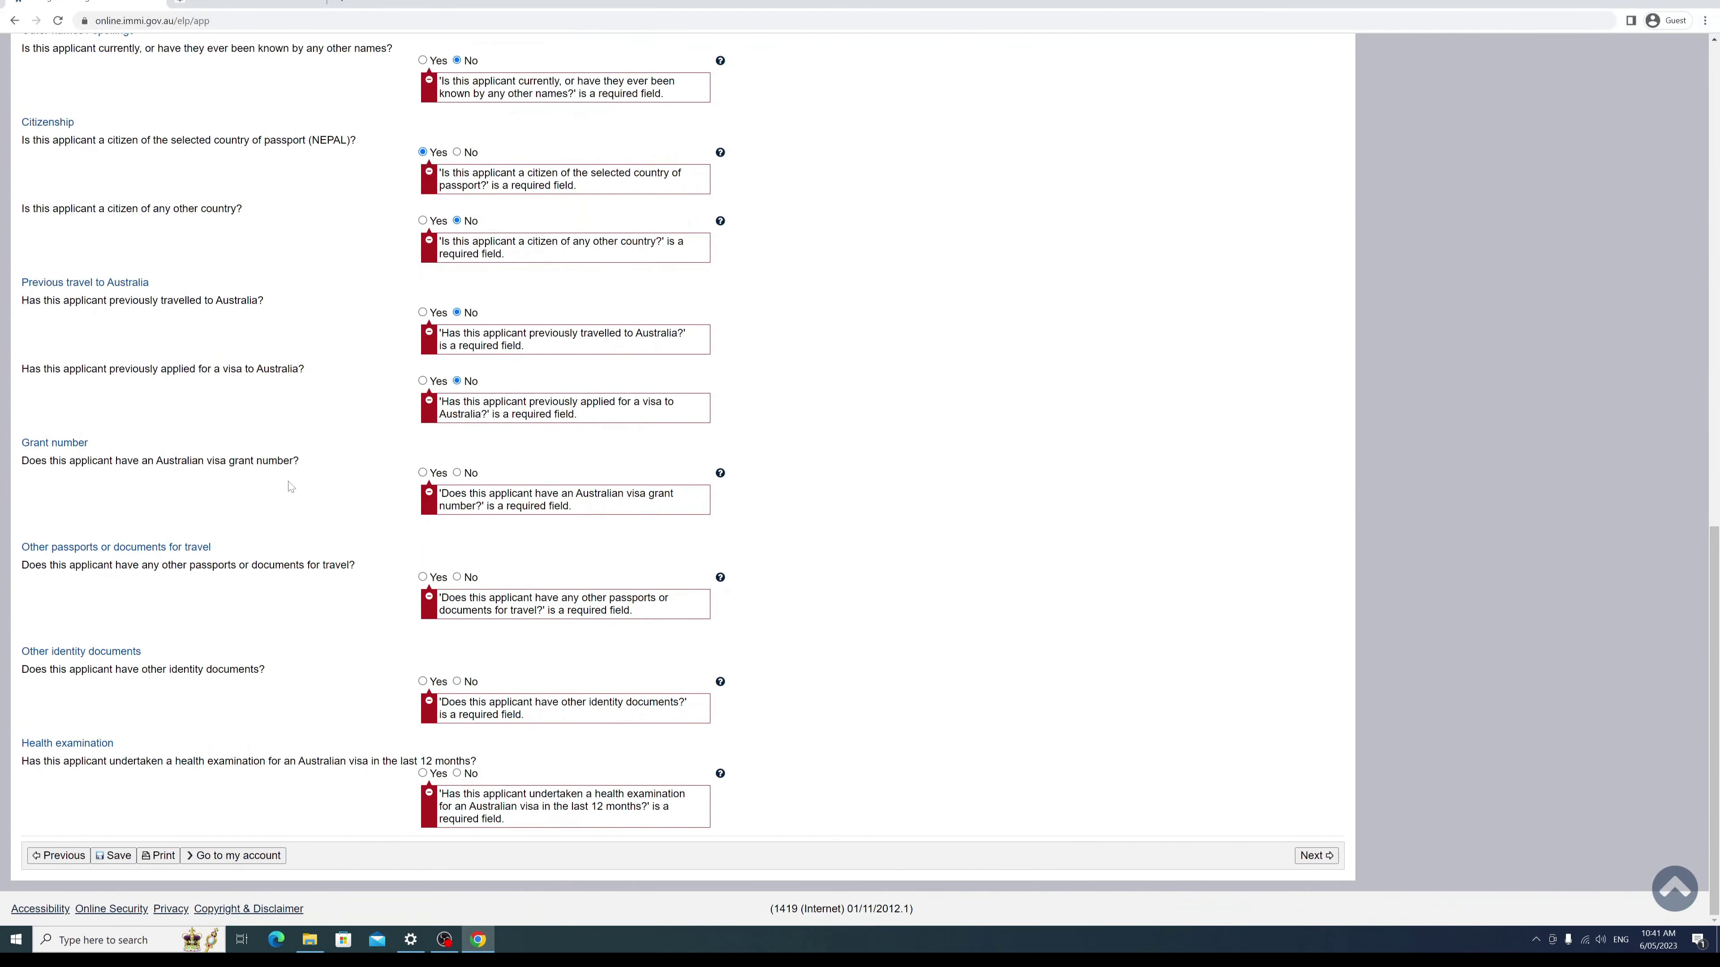
Step: Answer No for visa grant number, other travel or identity documents, and health examination, then proceed
click(456, 473)
click(458, 577)
click(457, 681)
click(457, 774)
click(1313, 855)
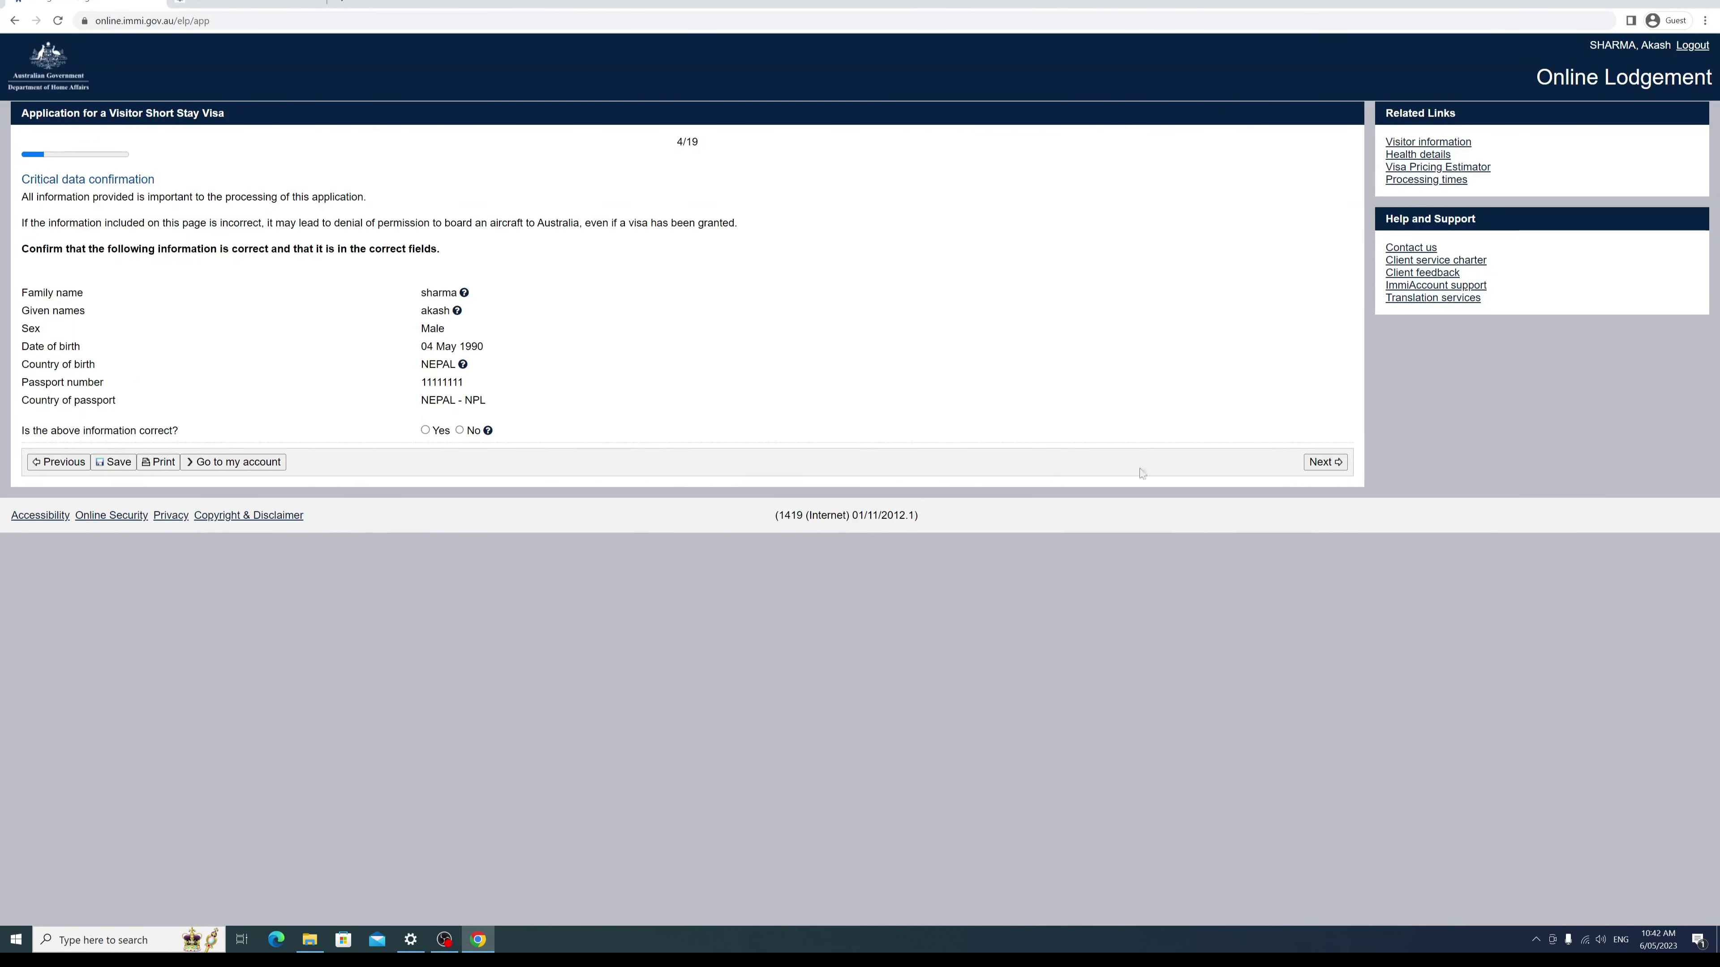
Step: Mark the critical data as correct, confirm the location Warning, and choose No for travelling companions
click(425, 430)
click(1323, 464)
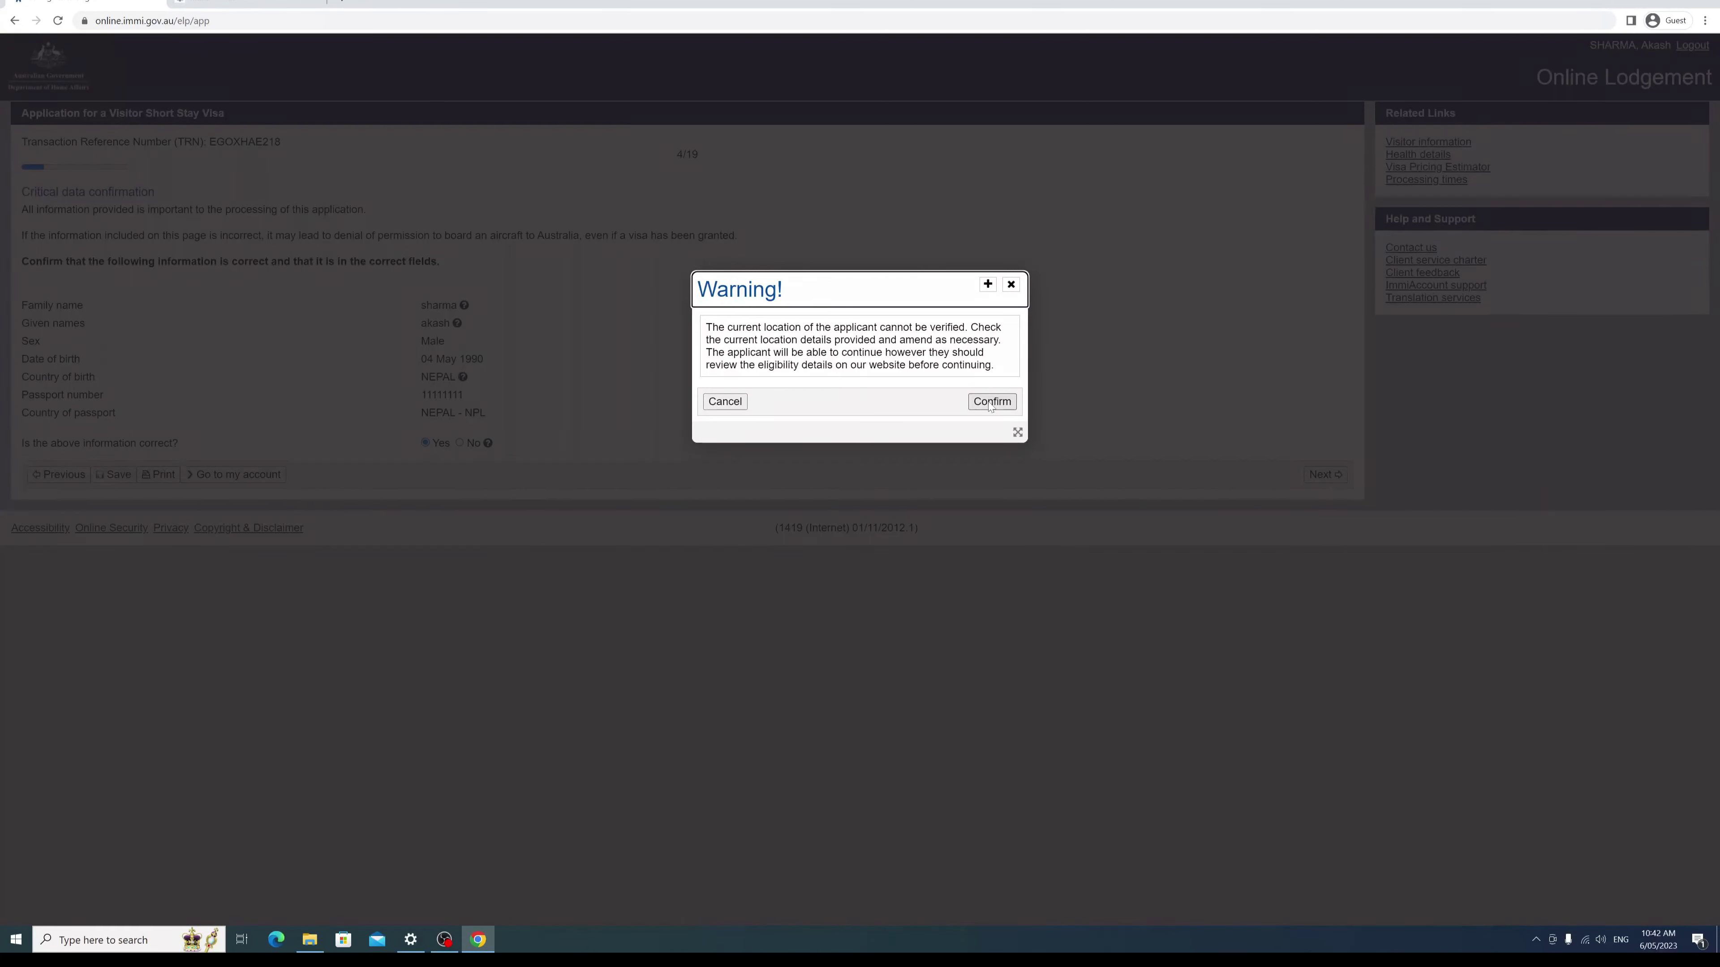
click(991, 401)
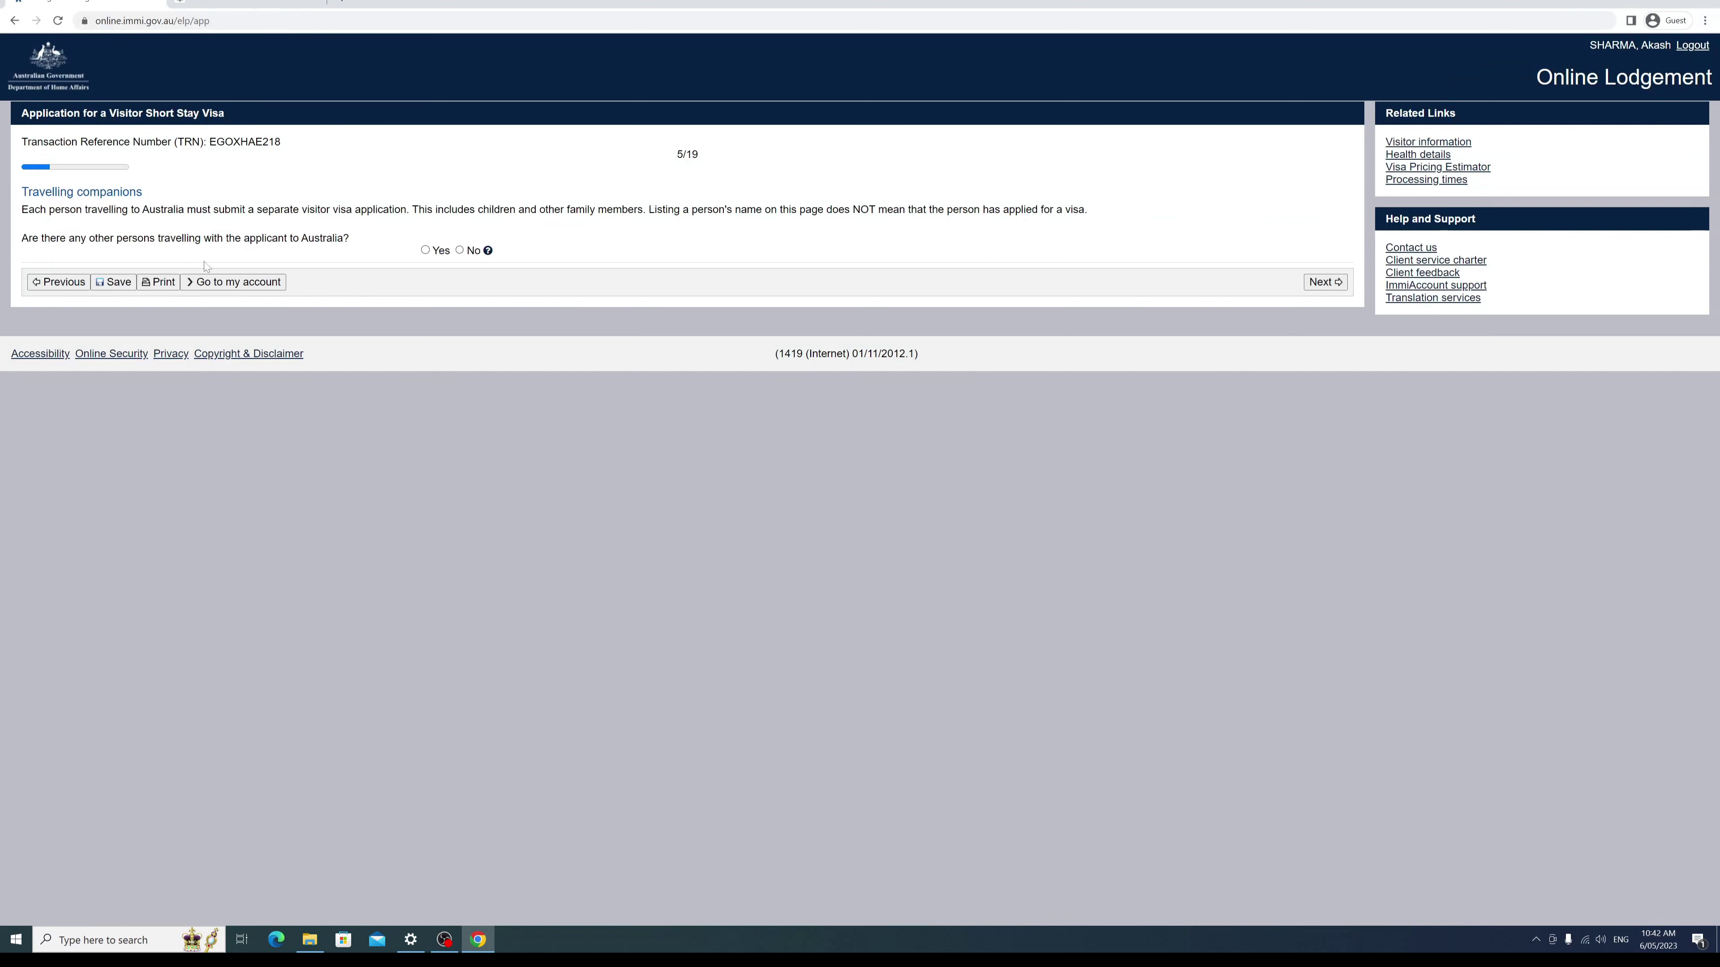
click(460, 250)
Step: Proceed to Contact details and select NEPAL as the usual country of residence
click(1340, 283)
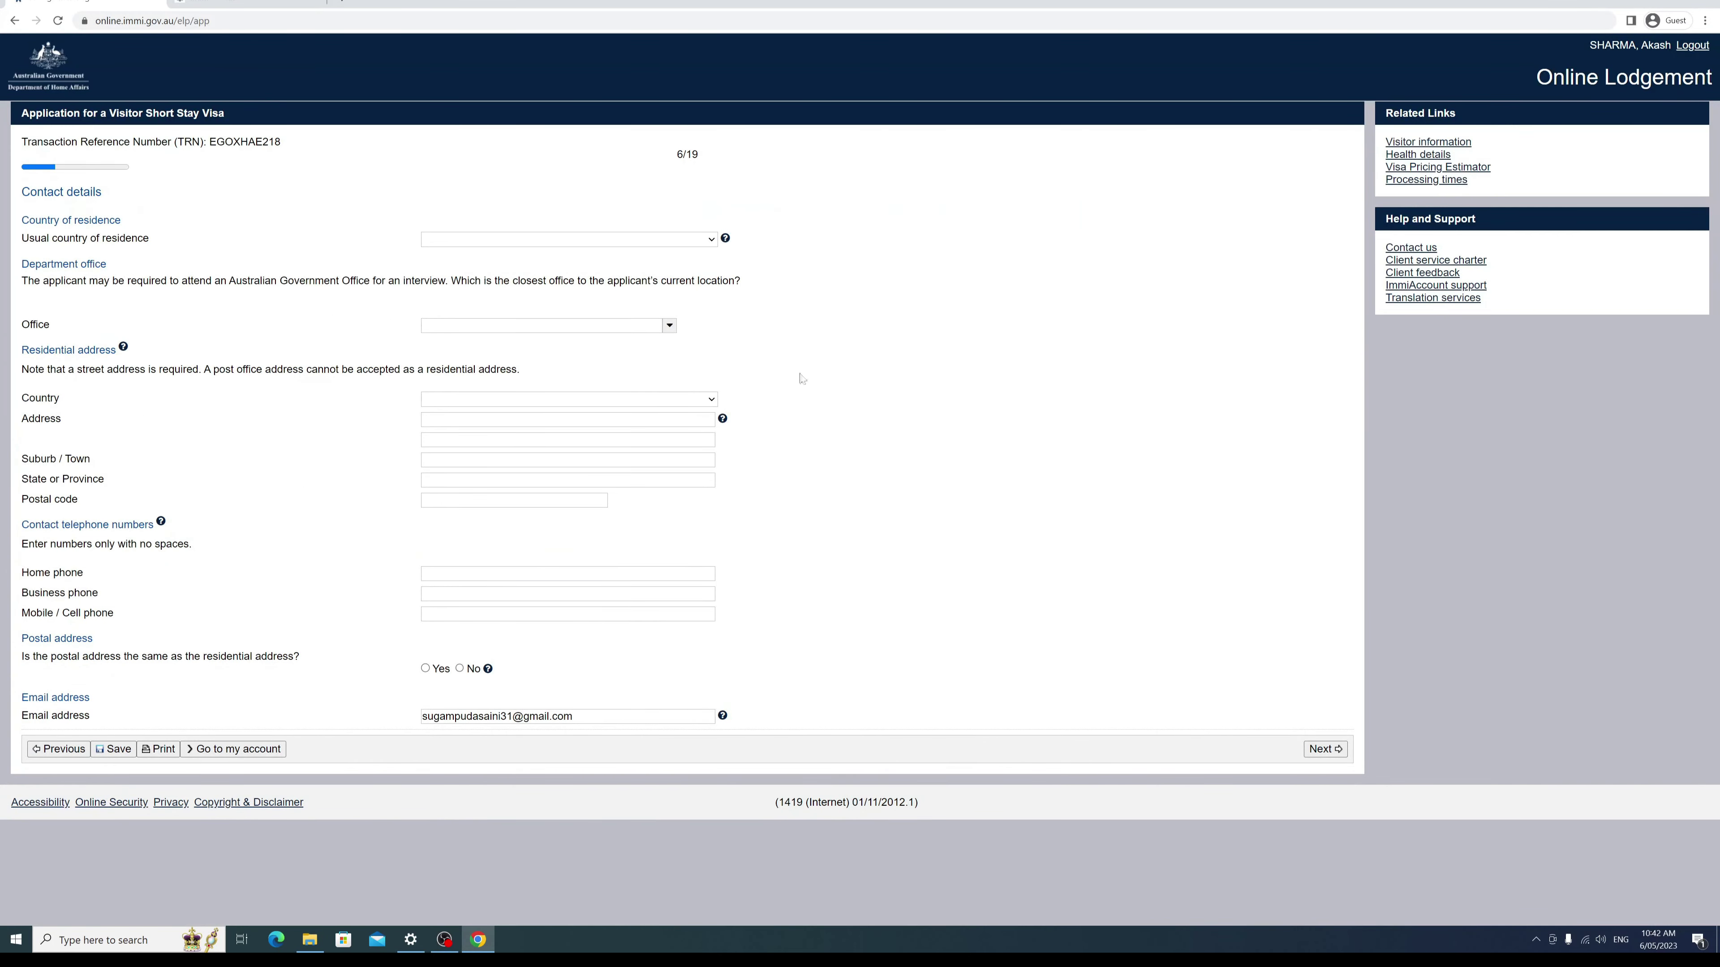
click(705, 241)
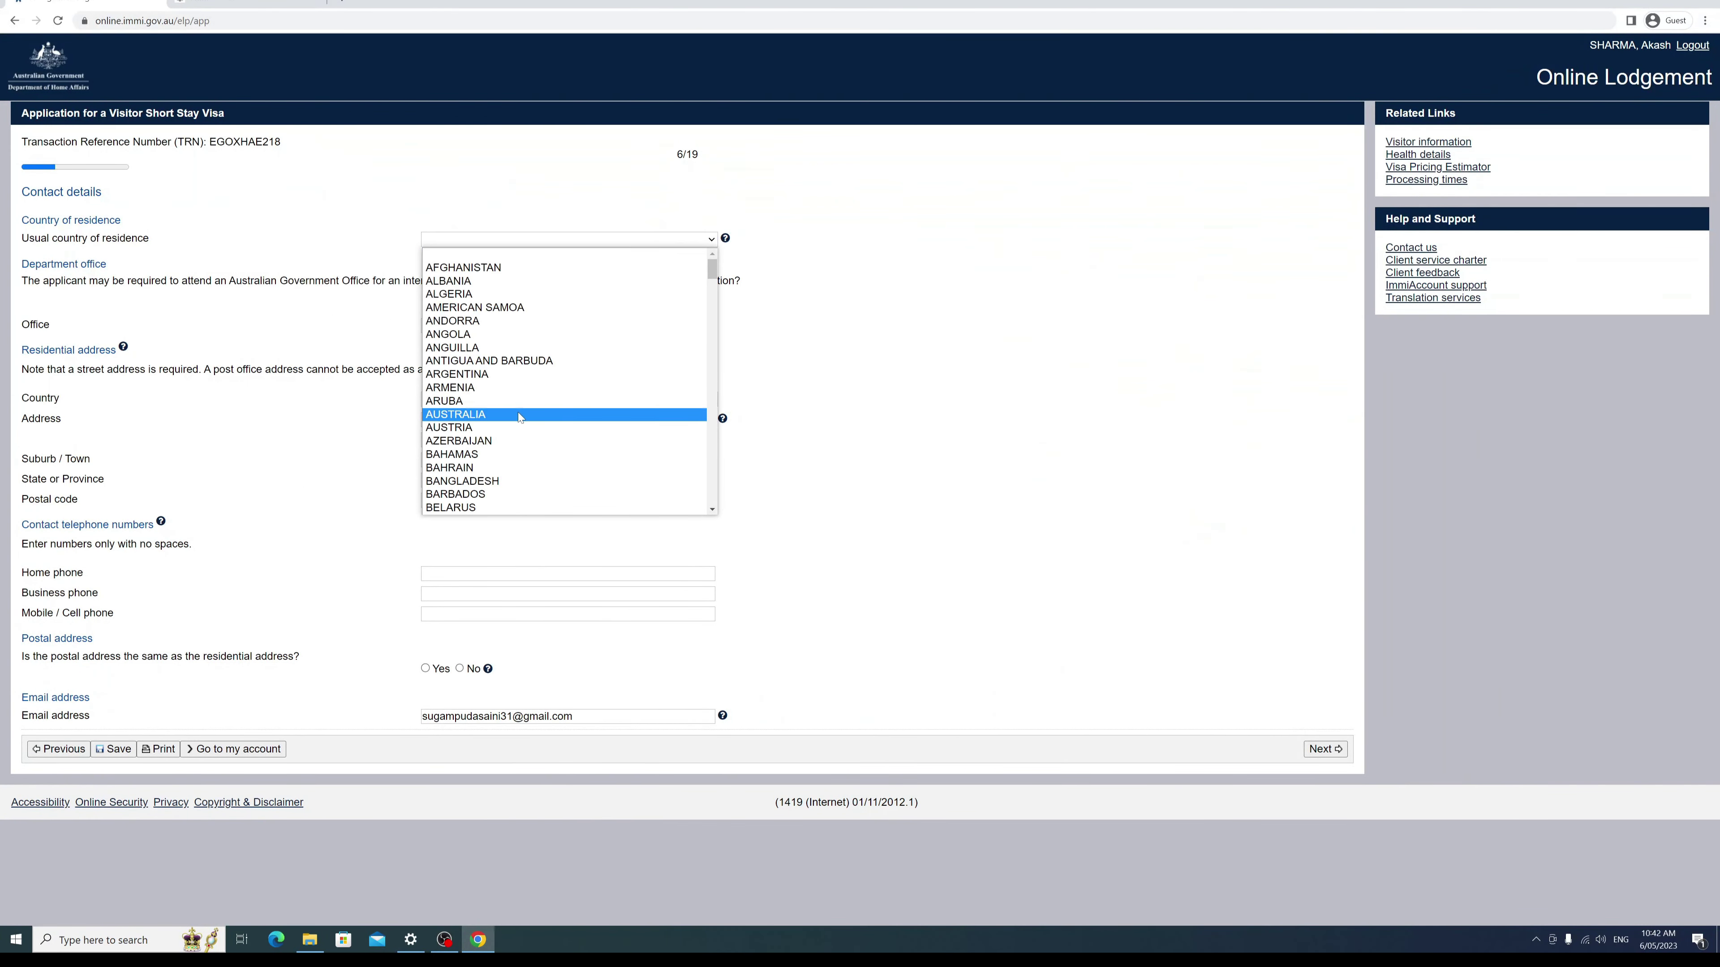
text(nep)
scroll(520, 417, down, 1)
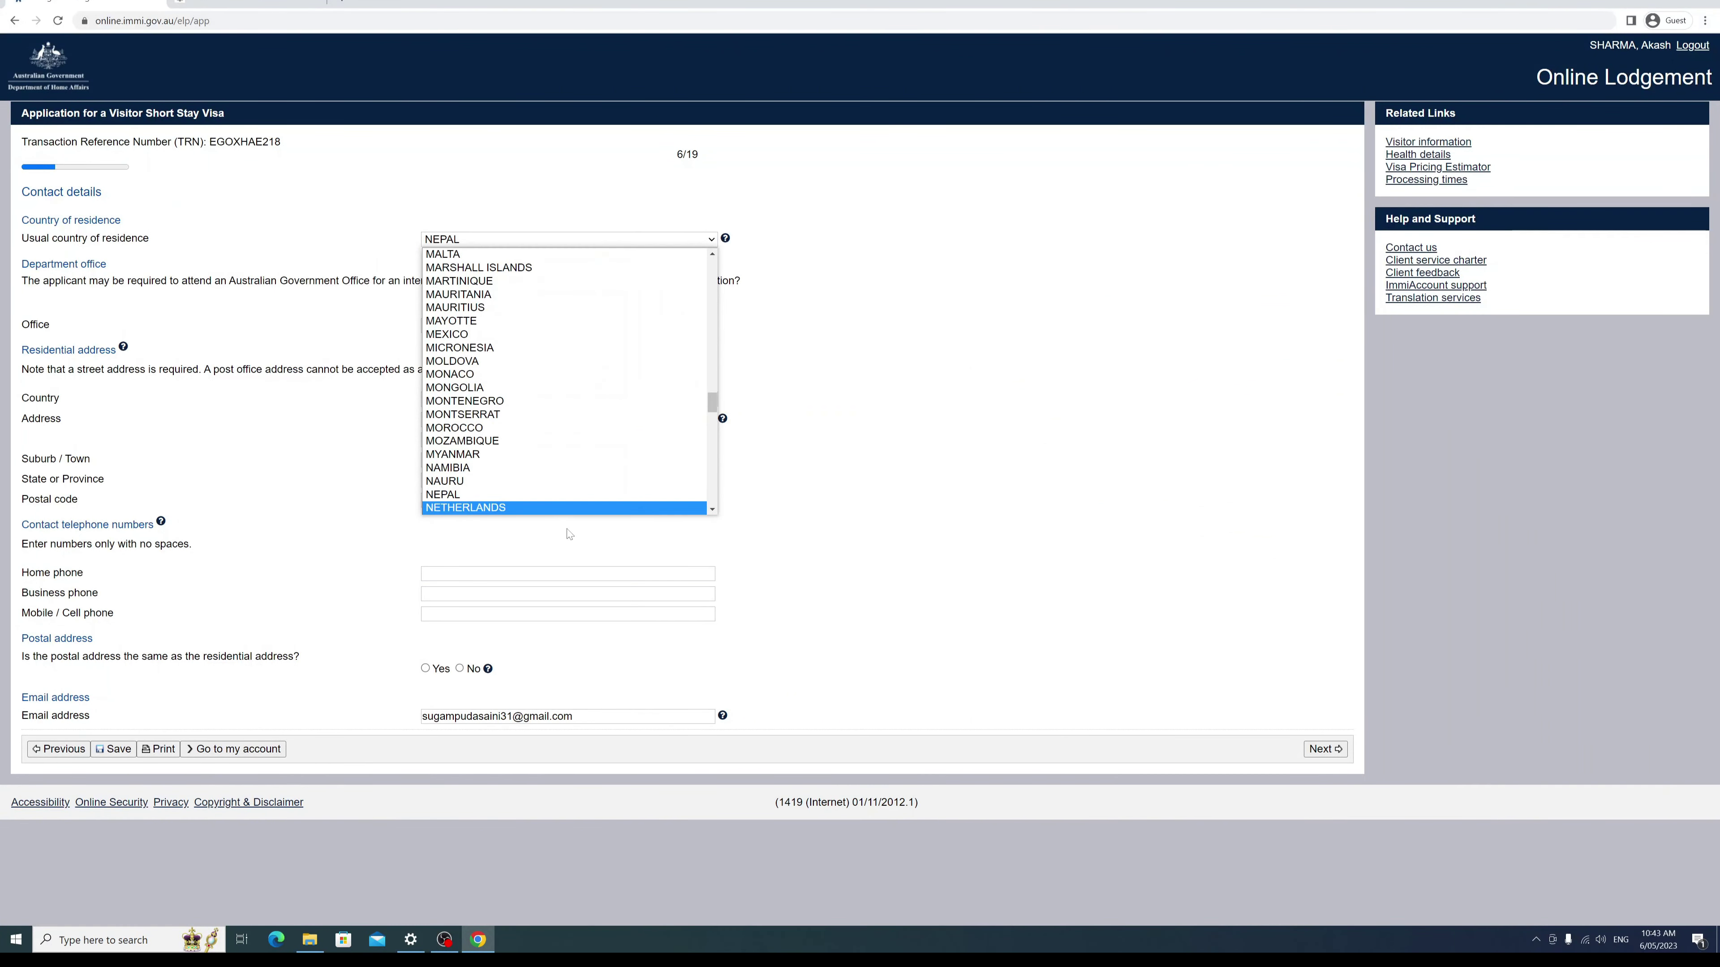
click(486, 481)
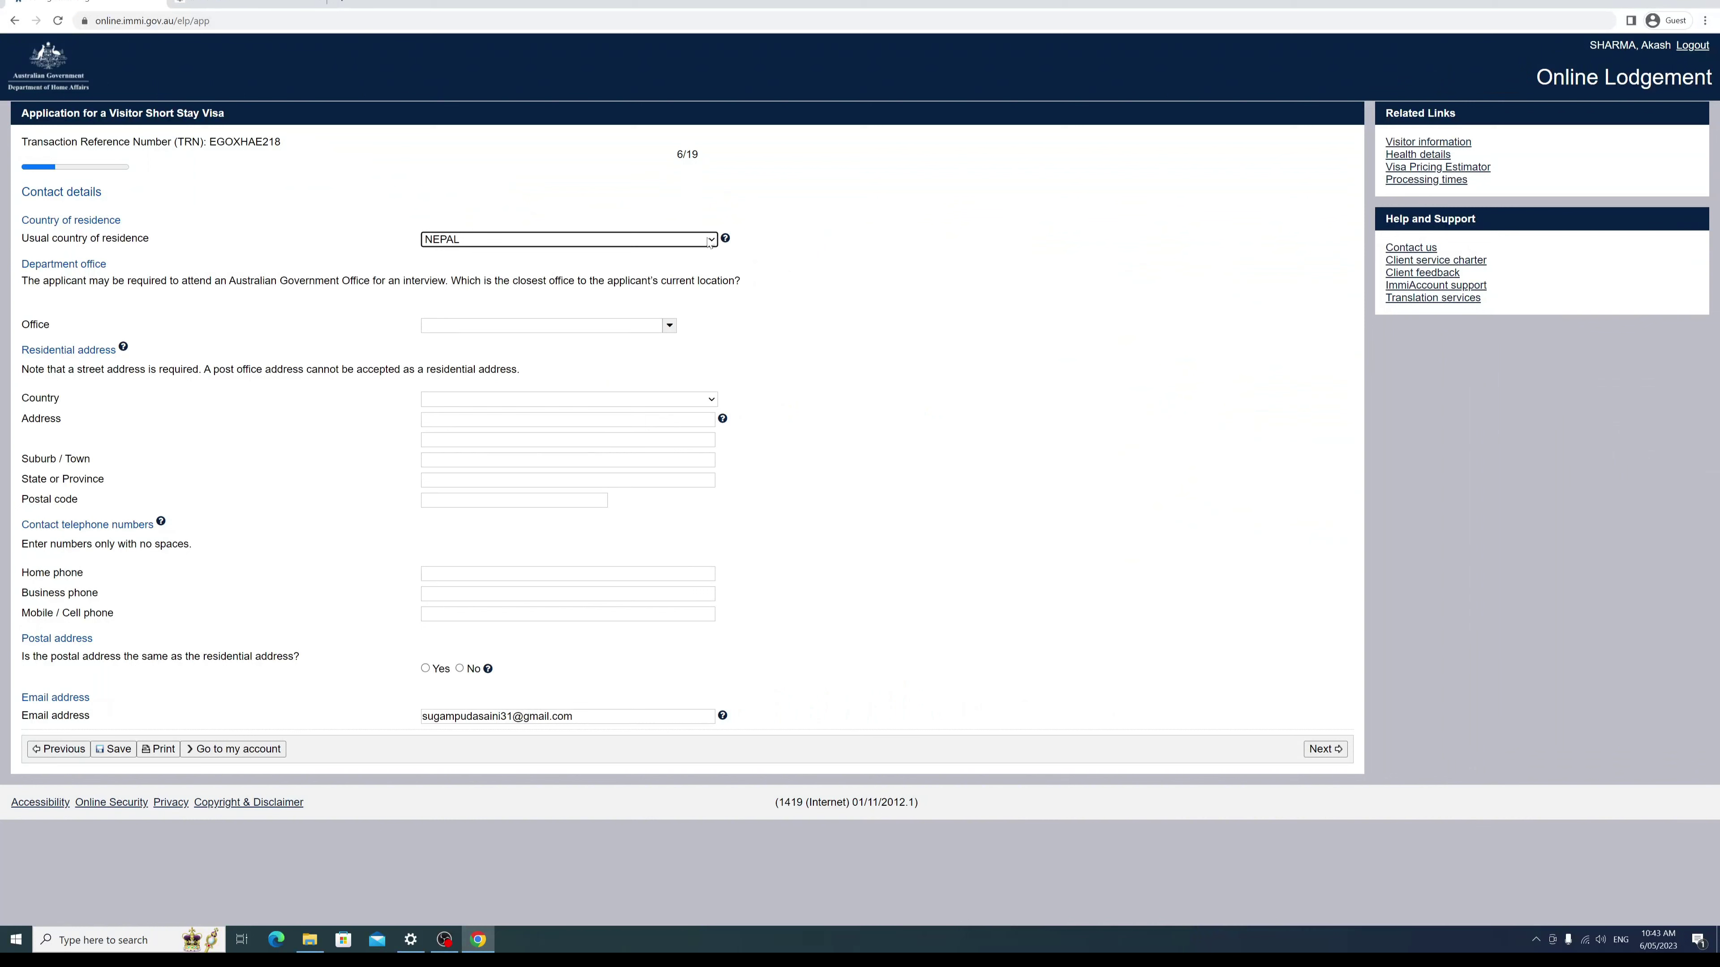
click(440, 257)
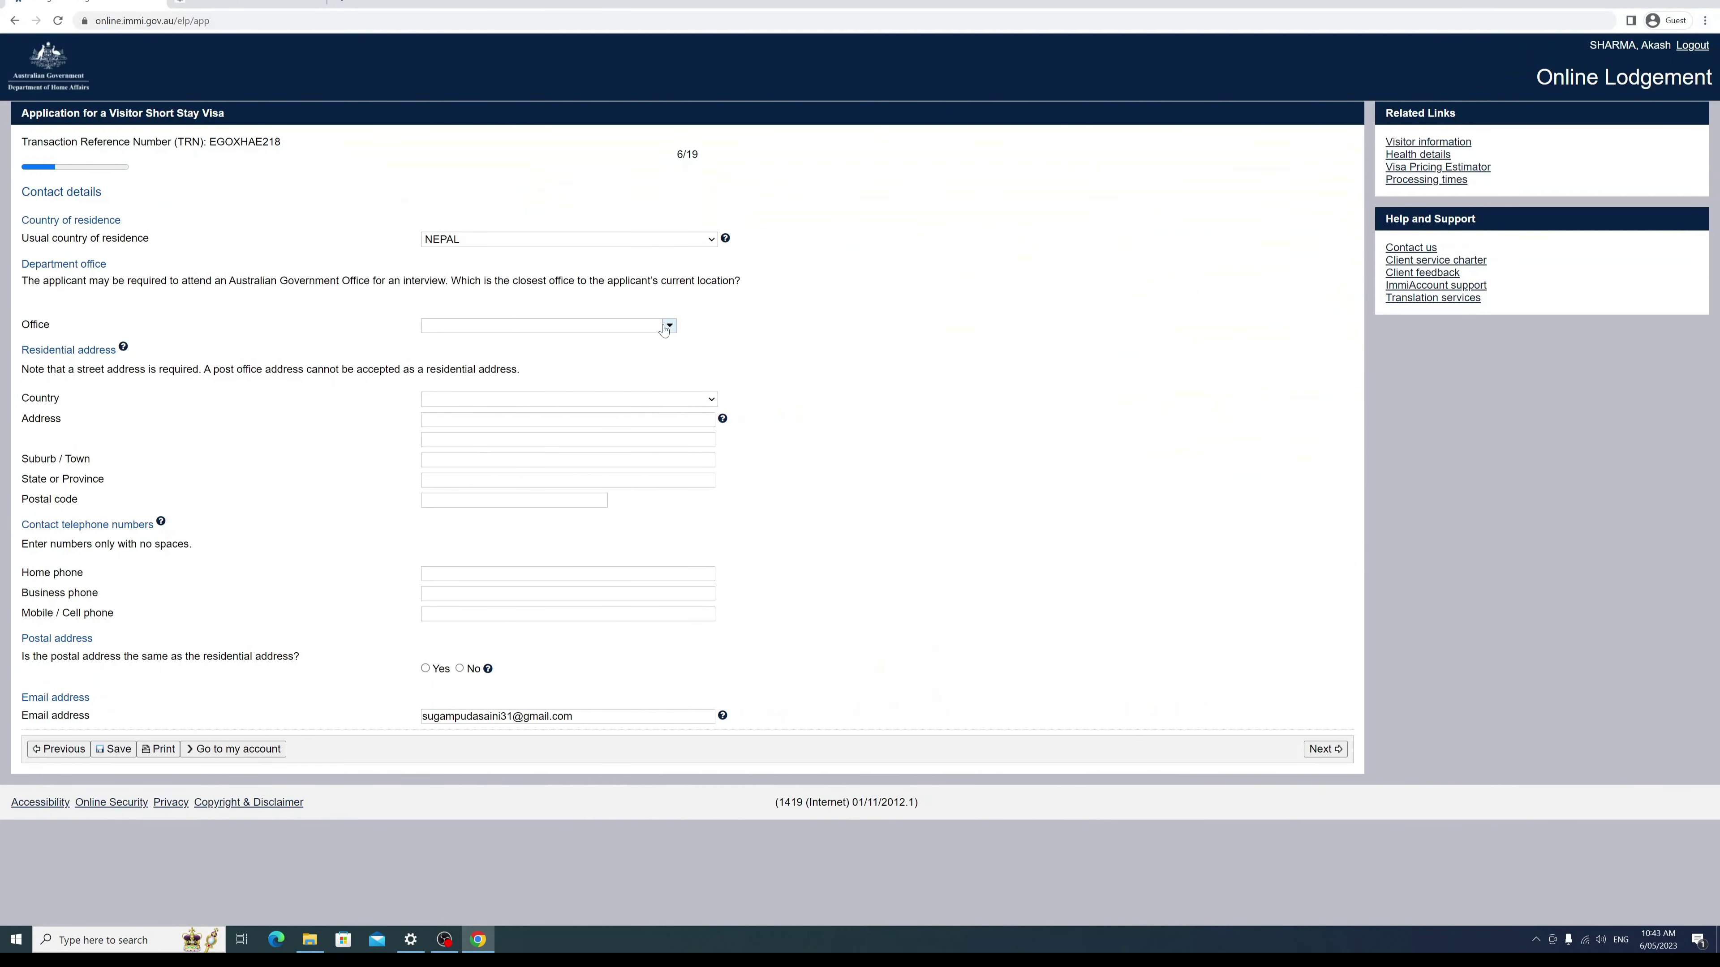
Step: Browse the department Office list twice and close it without choosing an office
click(664, 329)
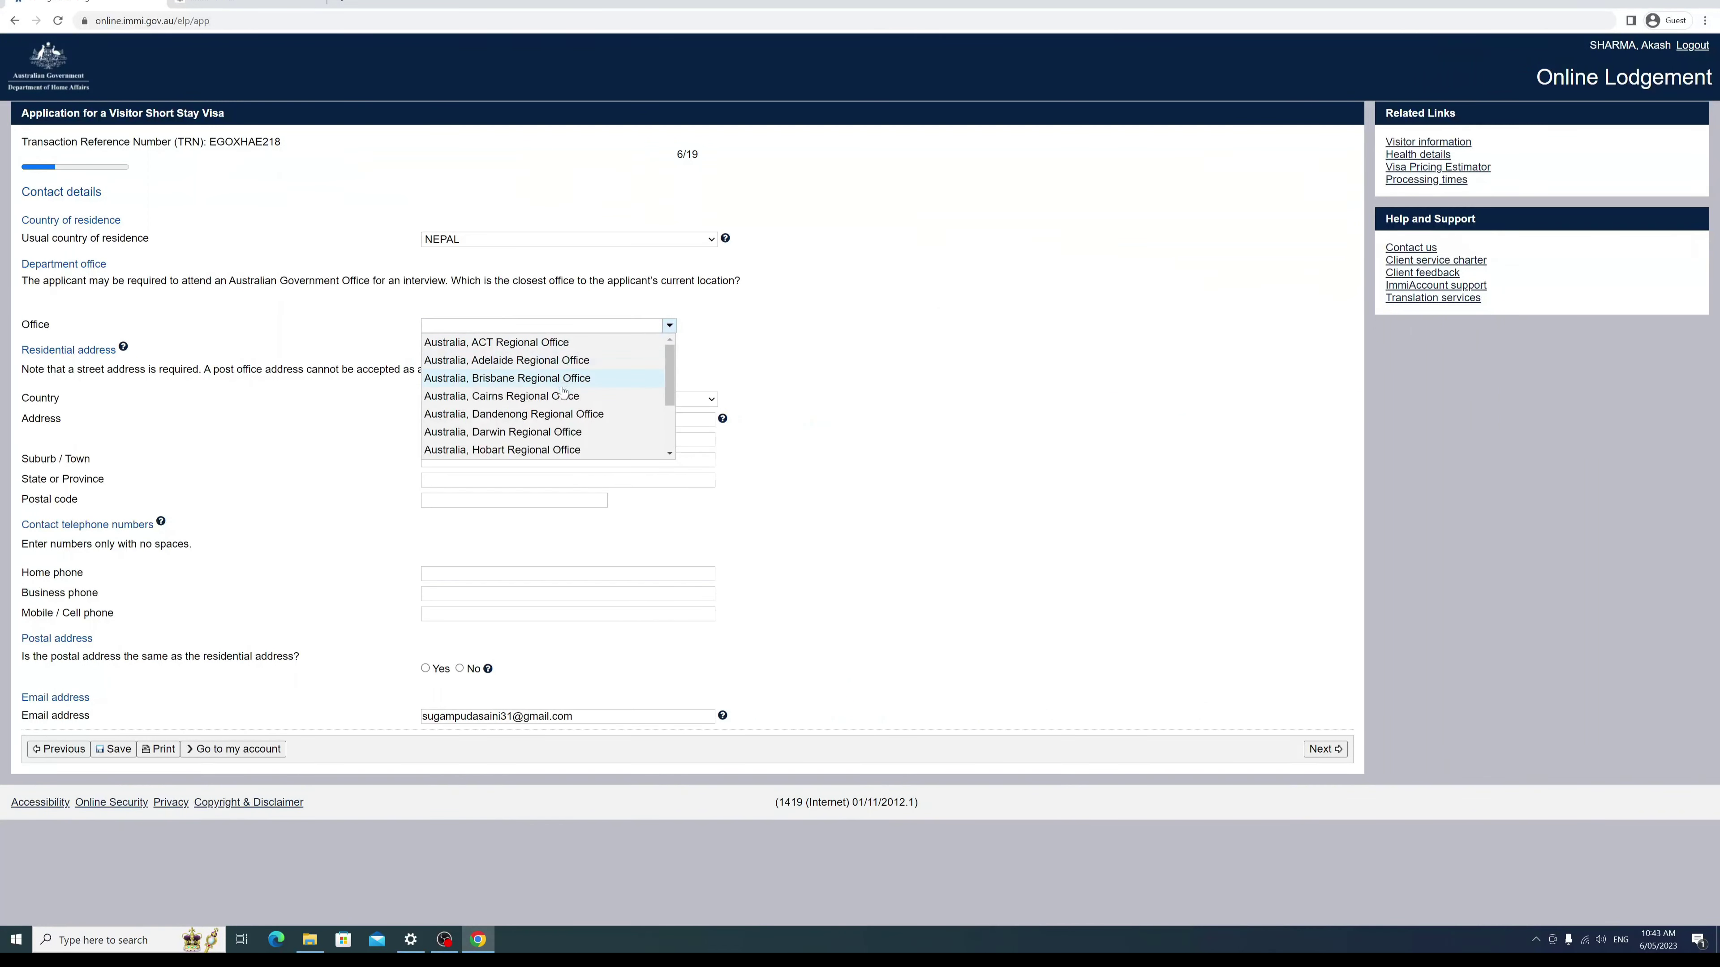
scroll(545, 396, down, 2)
scroll(562, 403, up, 2)
click(43, 404)
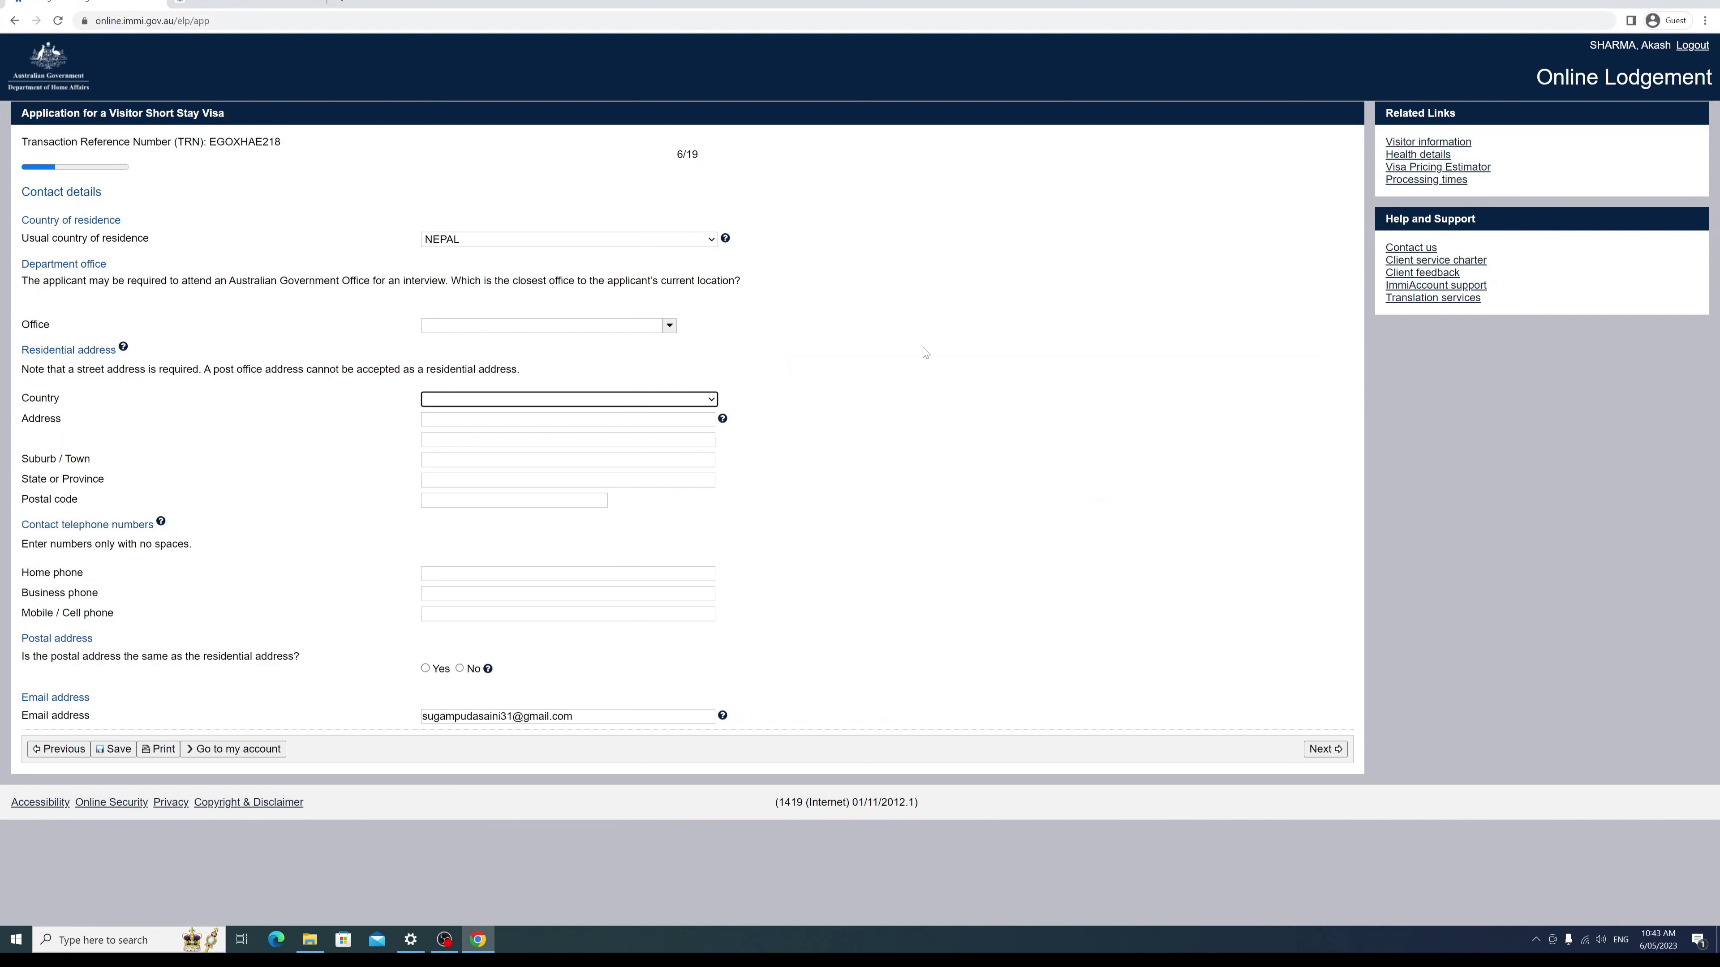
click(669, 326)
scroll(520, 407, down, 3)
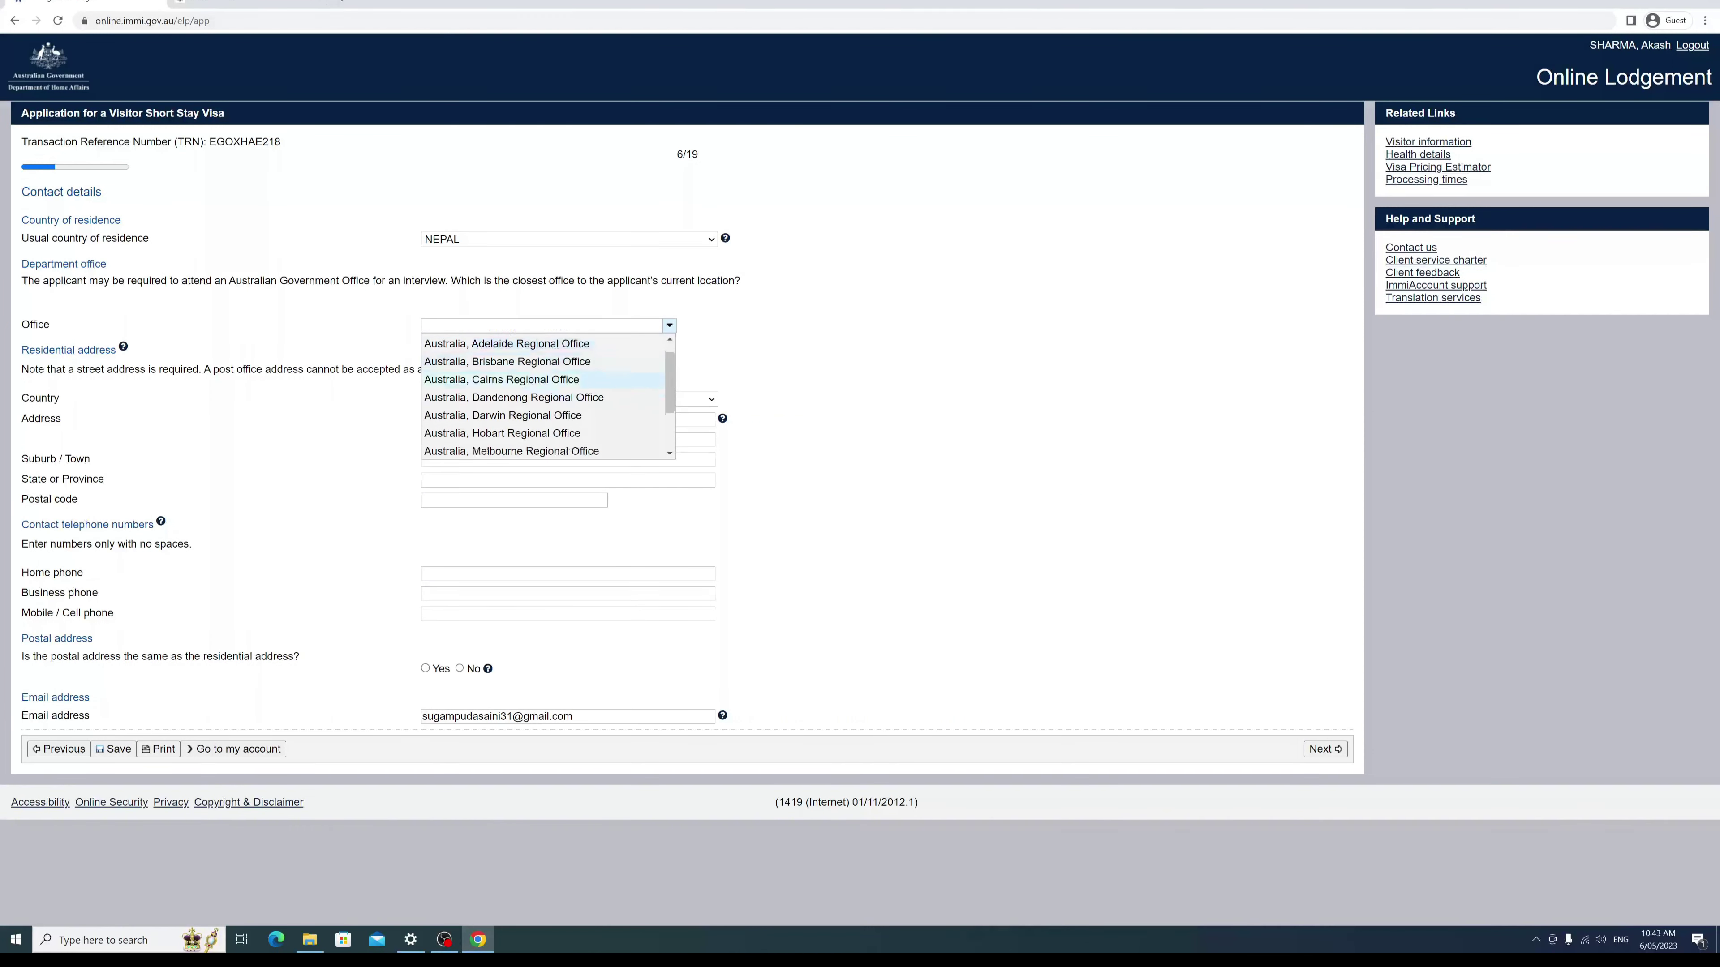
scroll(519, 414, up, 2)
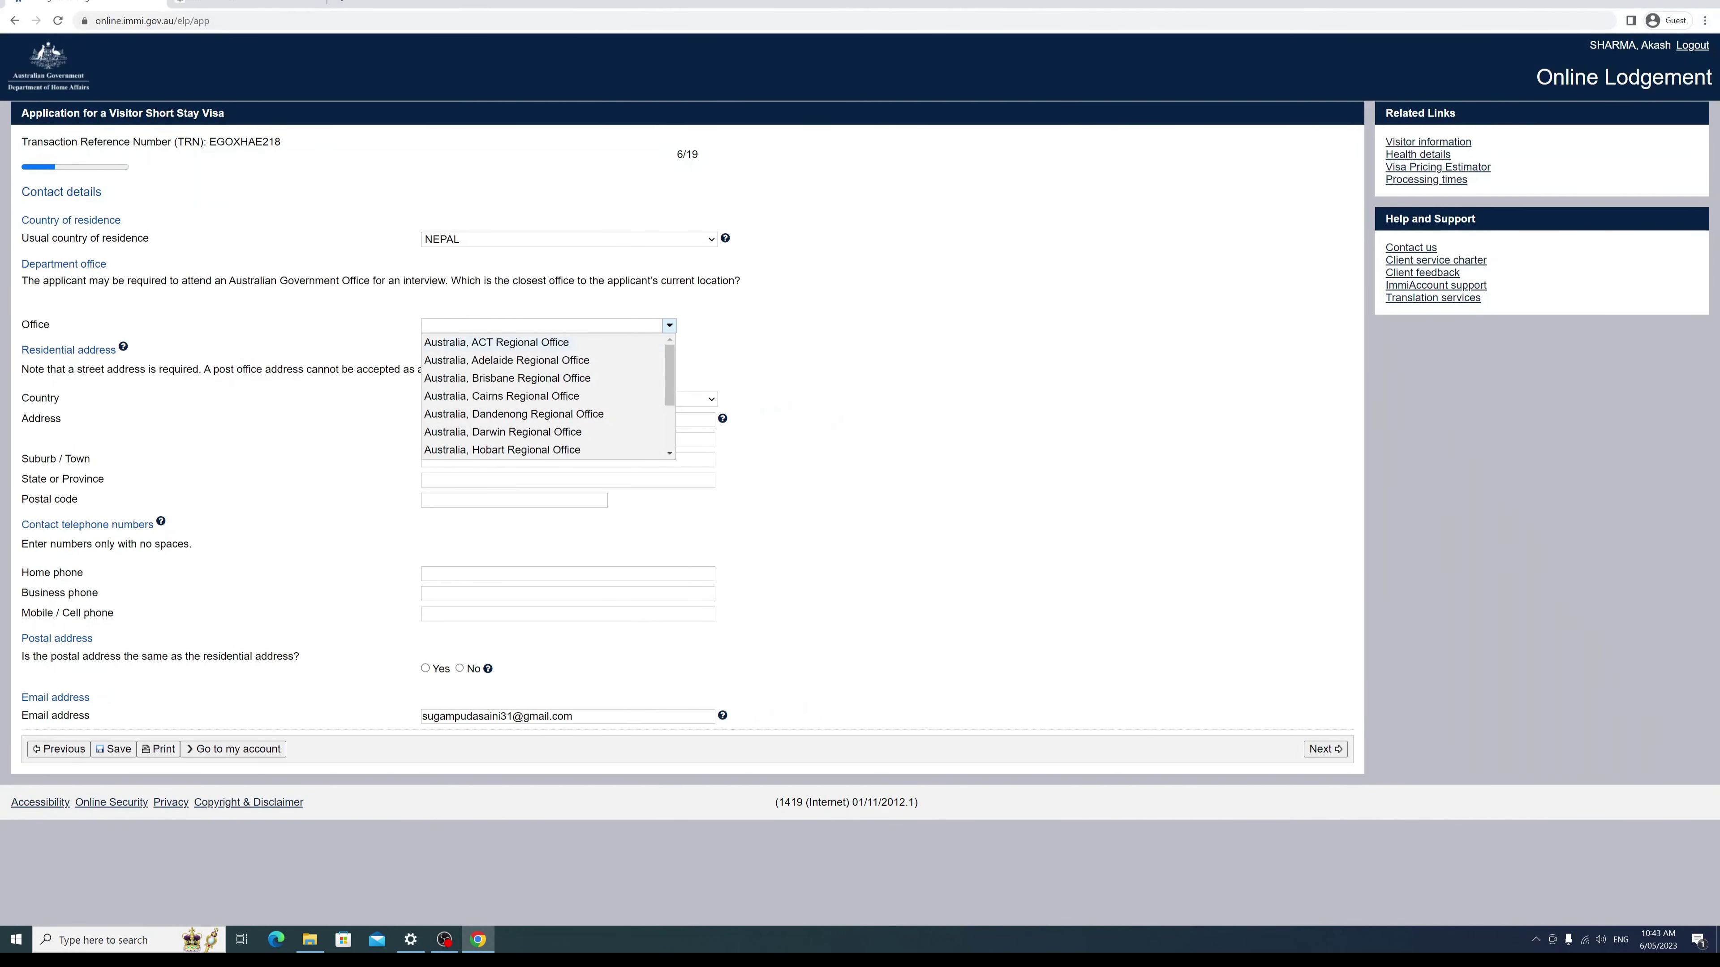
scroll(502, 352, down, 3)
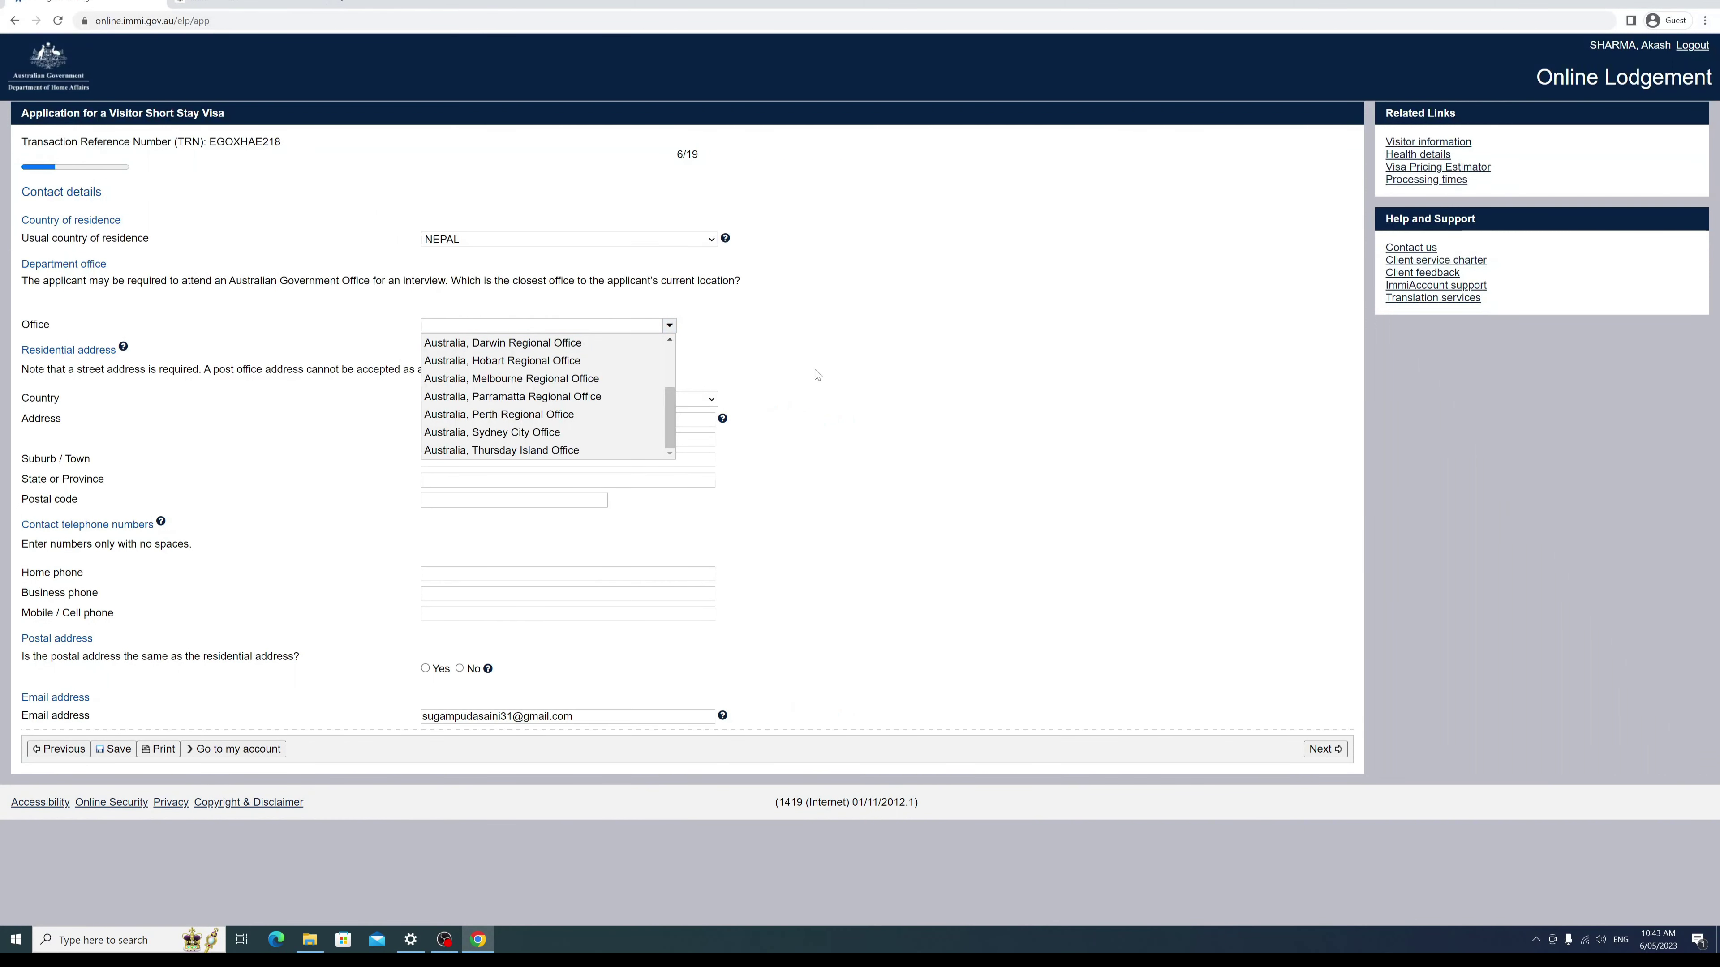
click(669, 326)
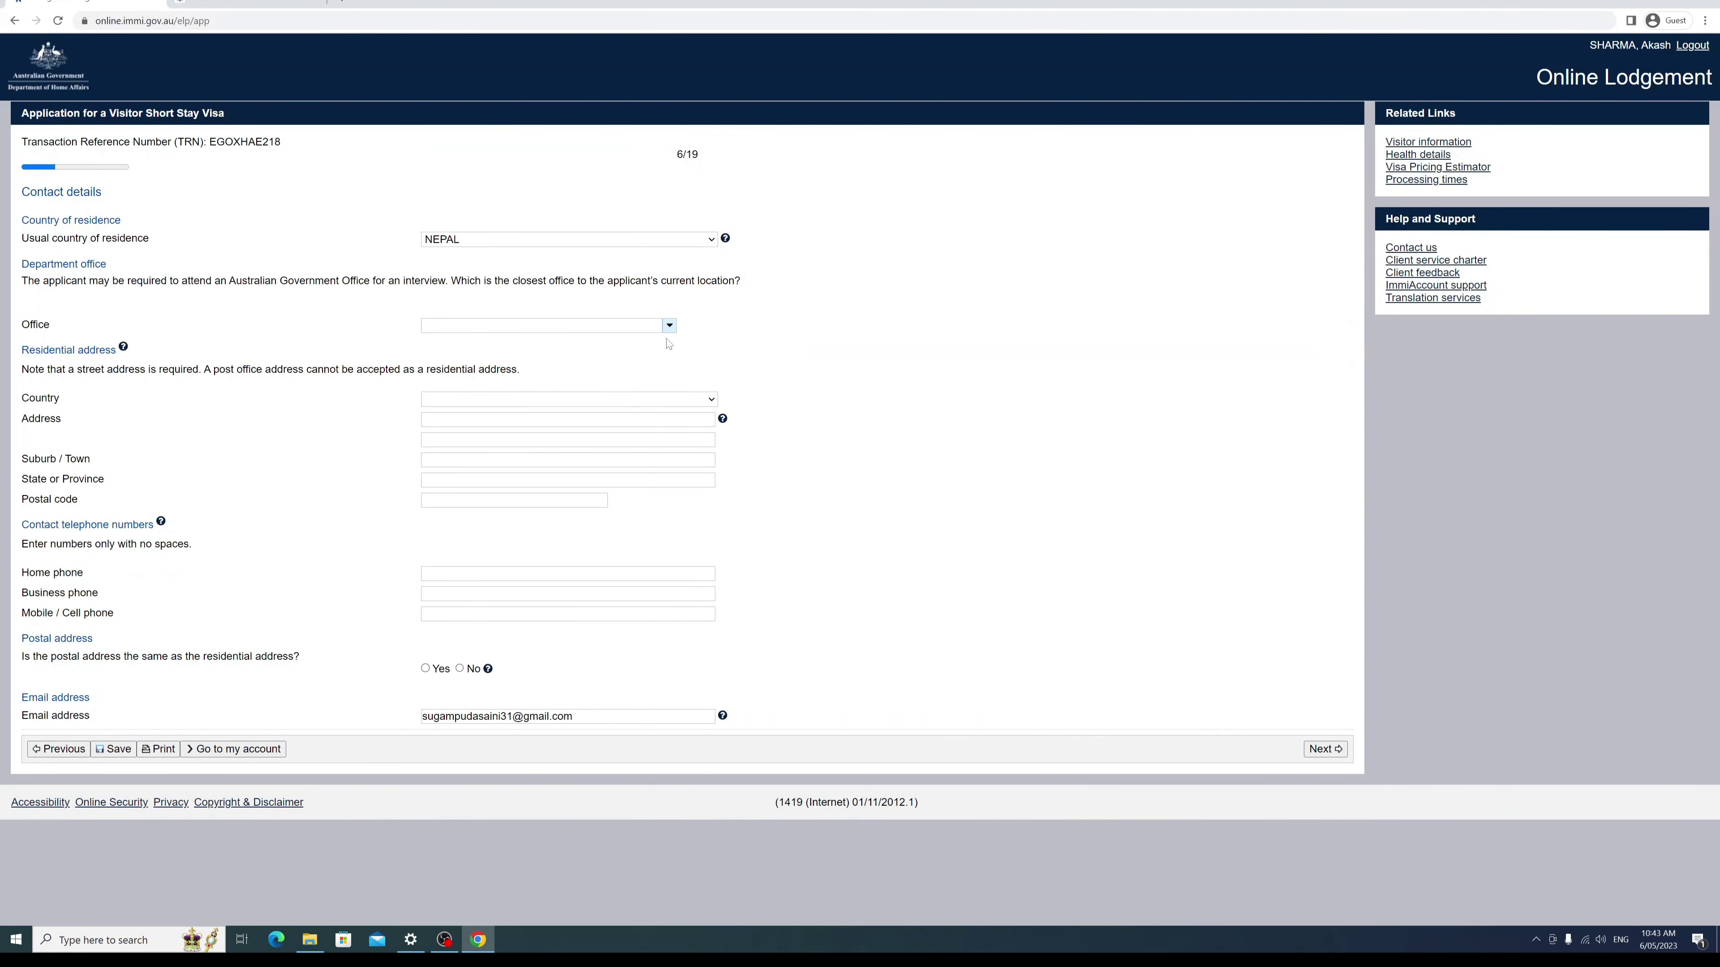
Step: Choose Nepal as the residential country and enter the street address
click(710, 399)
scroll(444, 571, down, 5)
scroll(444, 571, down, 20)
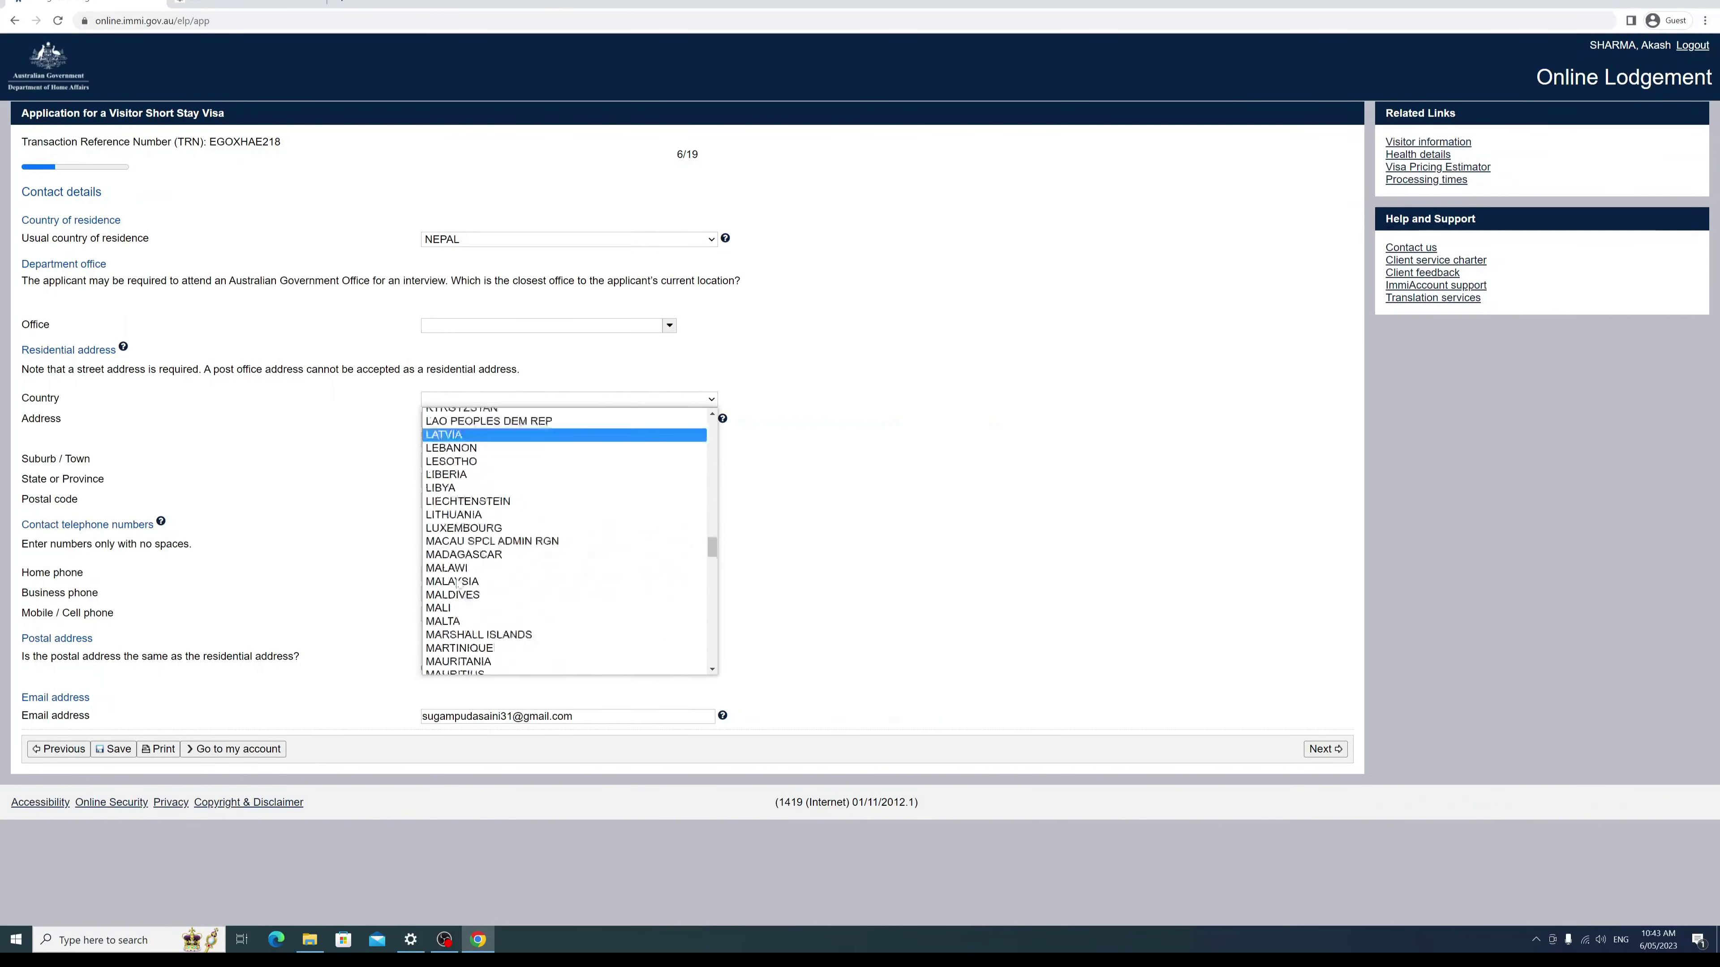
scroll(454, 530, up, 2)
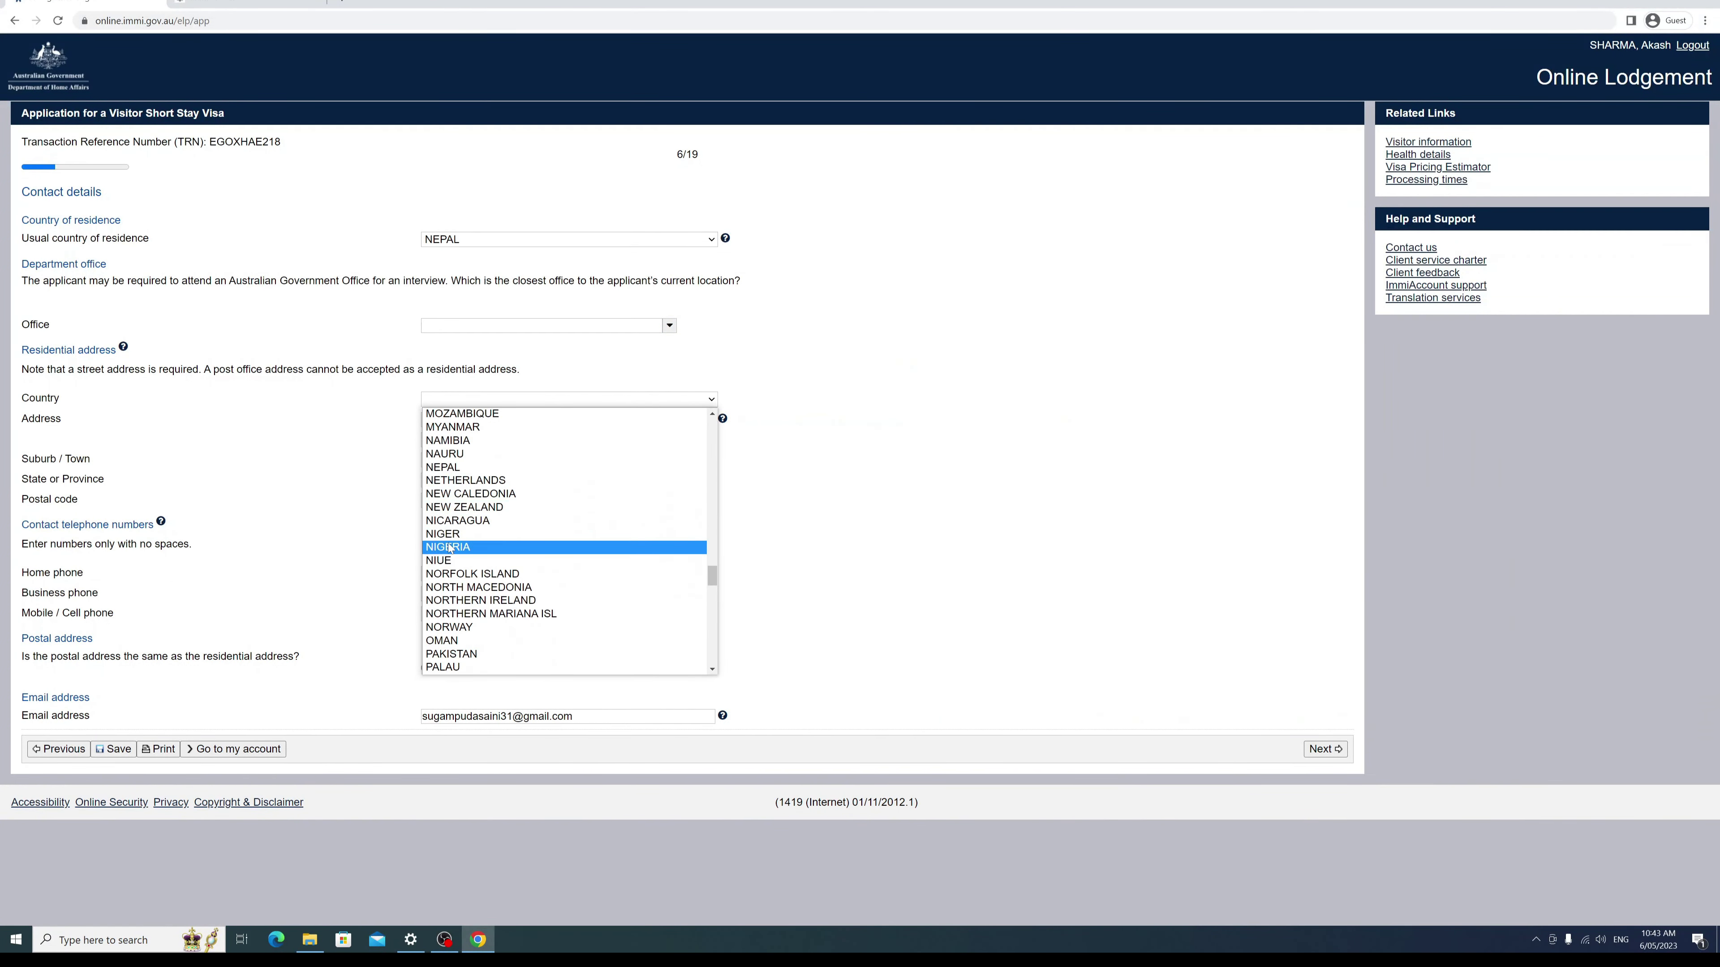
click(447, 468)
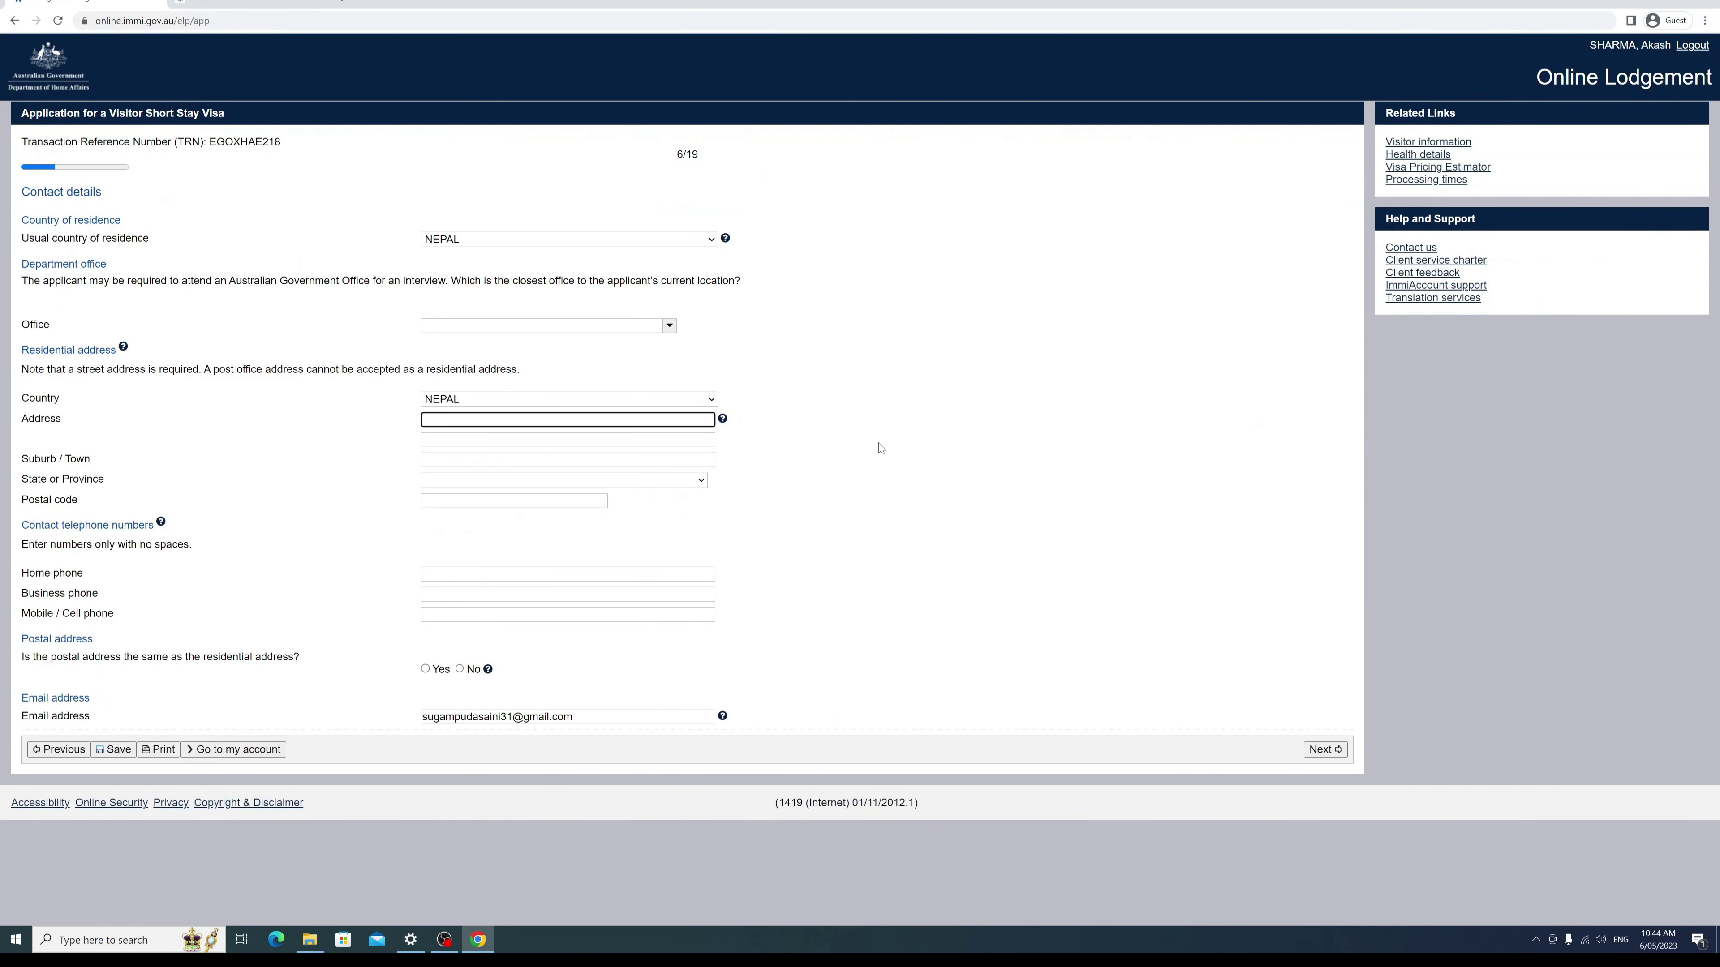
text(kathmands)
key(BackSpace)
key(BackSpace)
text(u)
click(568, 460)
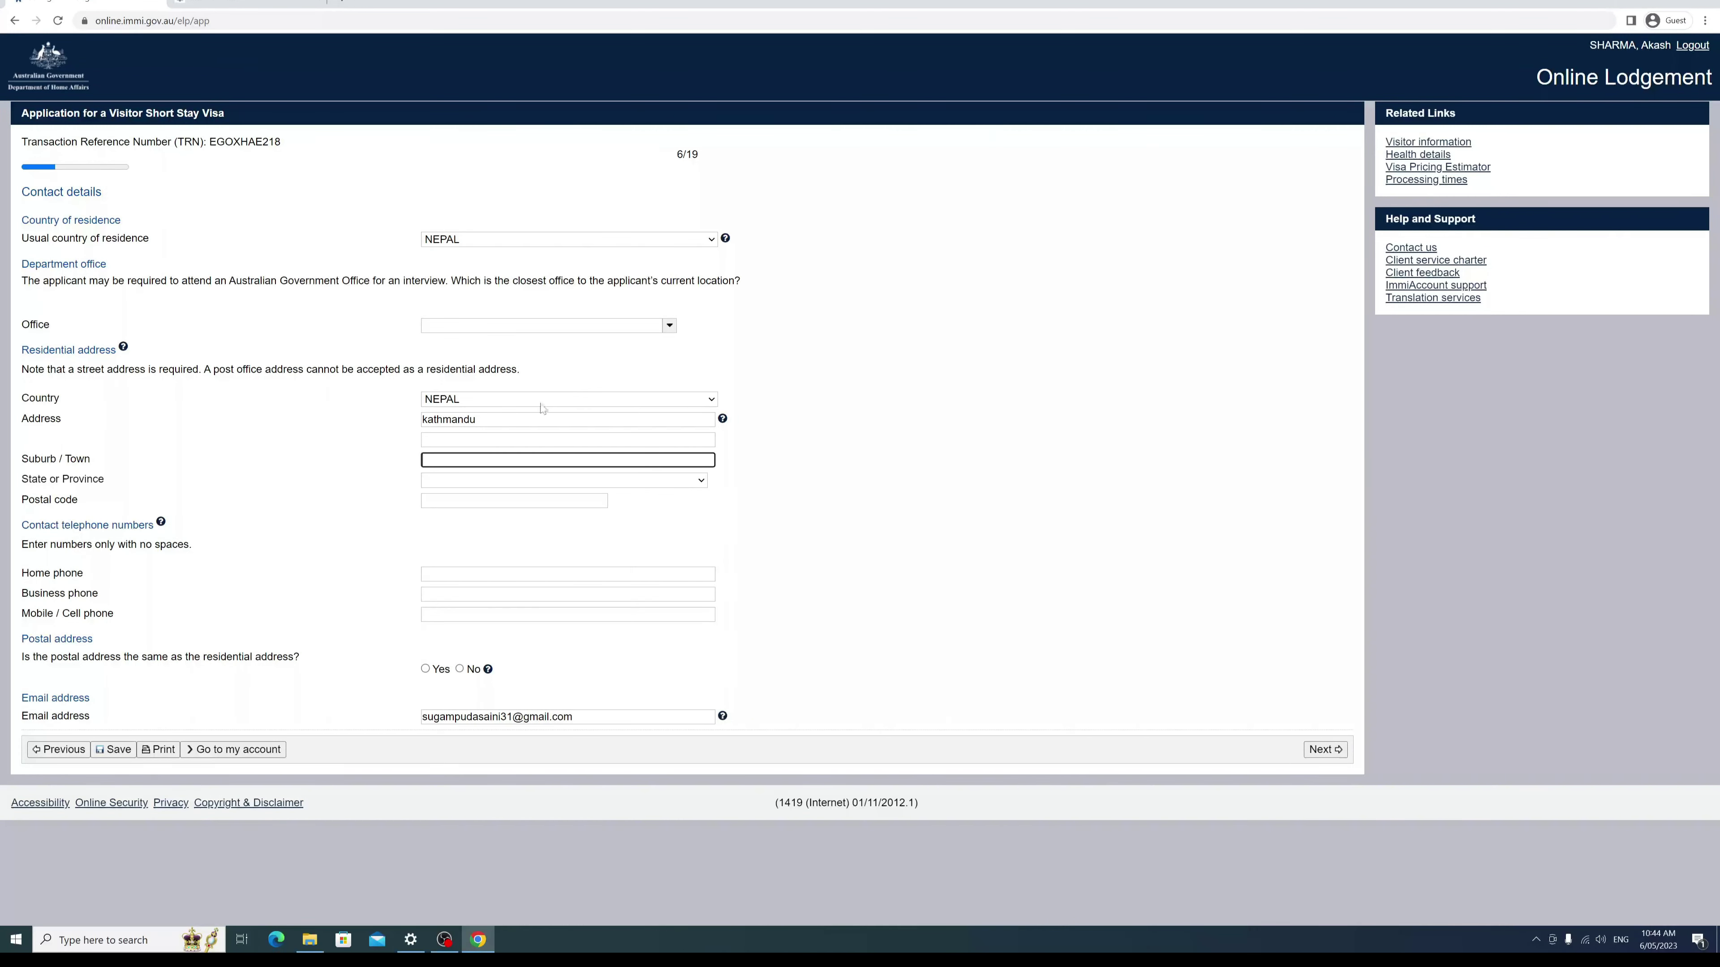
key(shift+Tab)
key(shift+Tab)
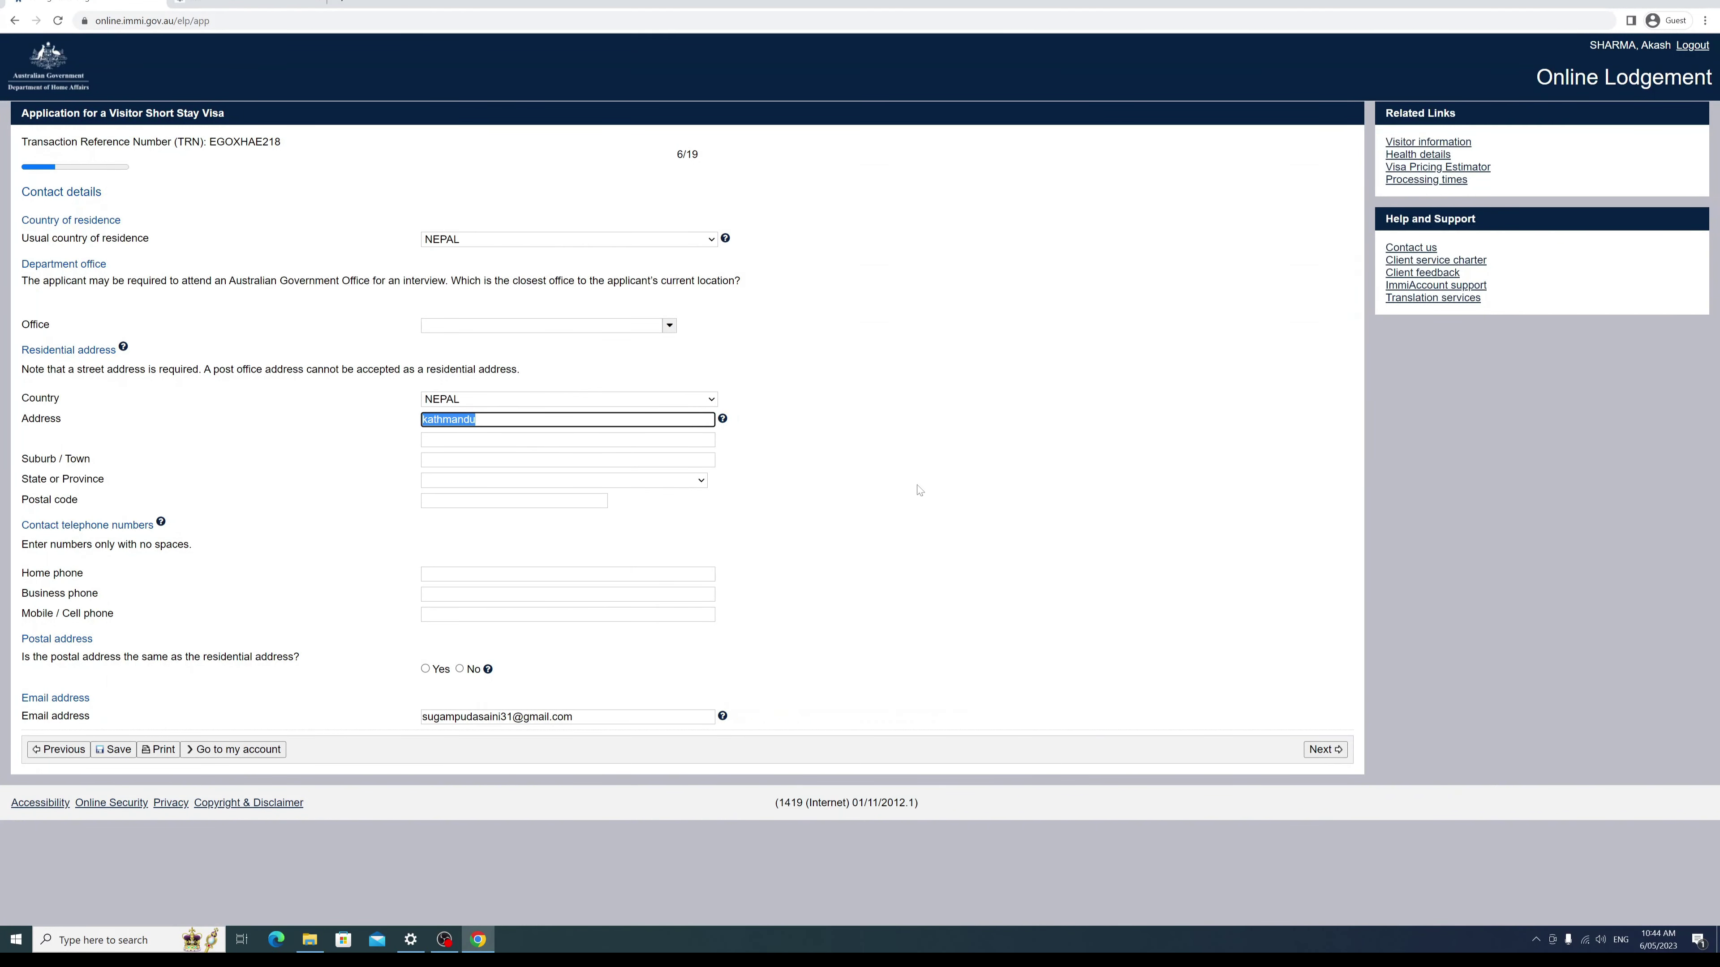
Step: Enter Kathmandu as suburb/town, BAGMATI (PROVINCE 3) as province, and the postal code
click(643, 461)
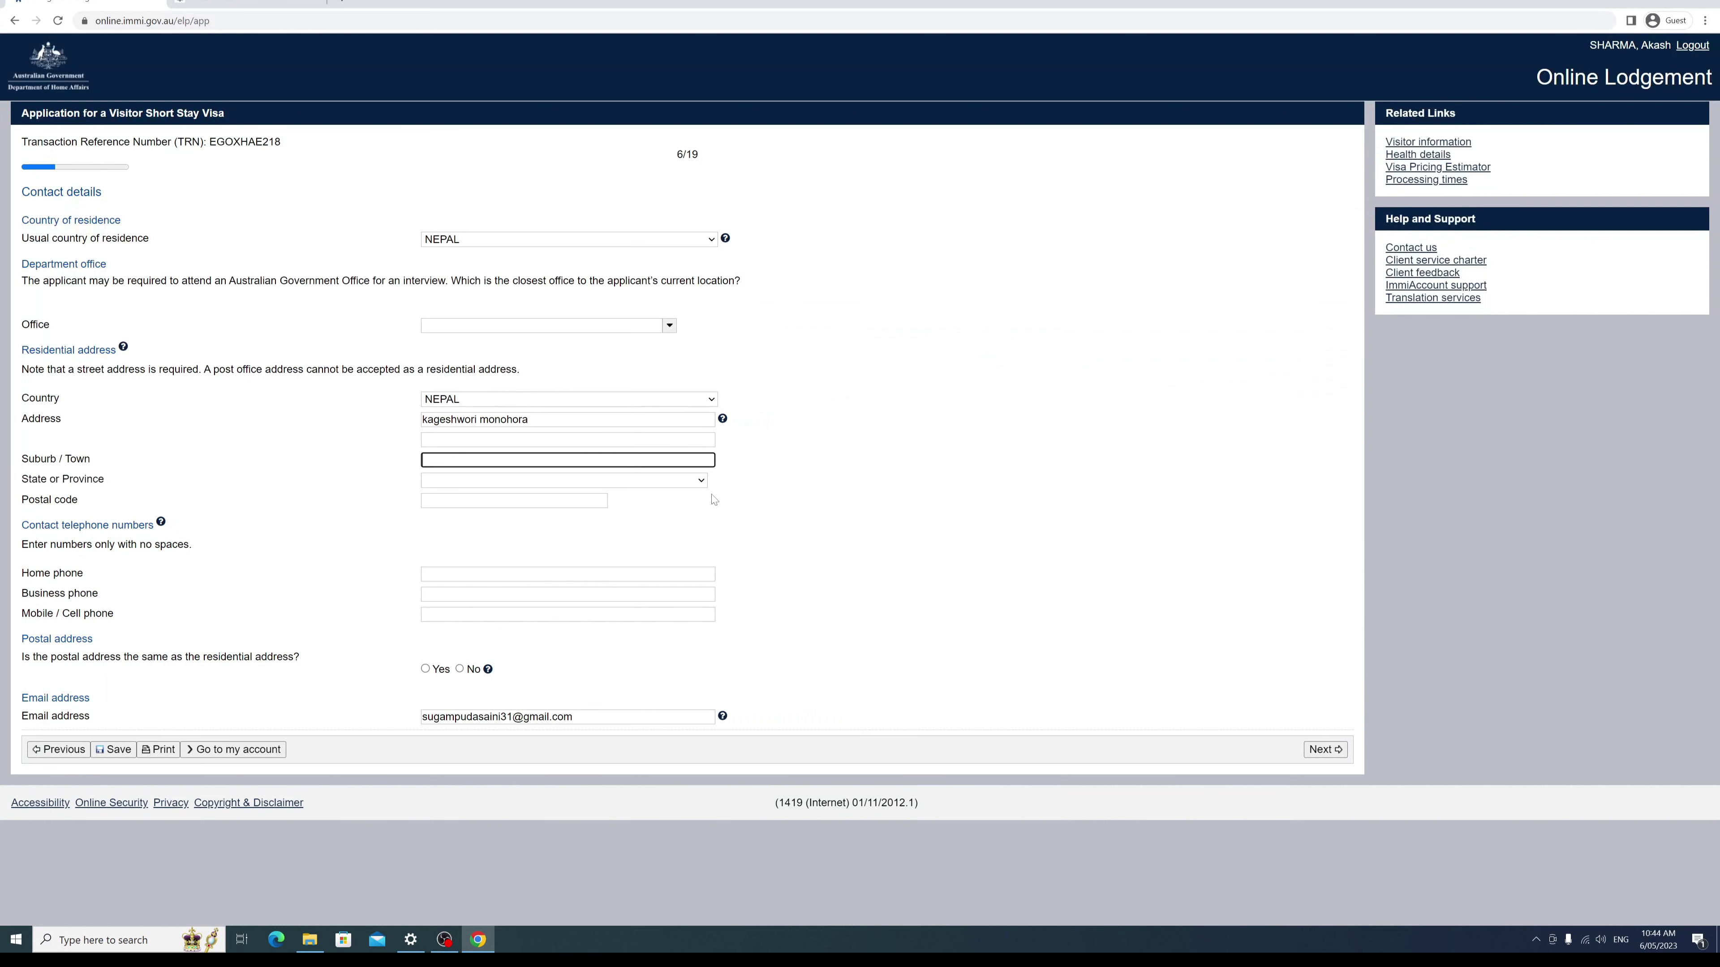
text(kathman)
key(BackSpace)
text(hmandu)
click(445, 482)
key(Down)
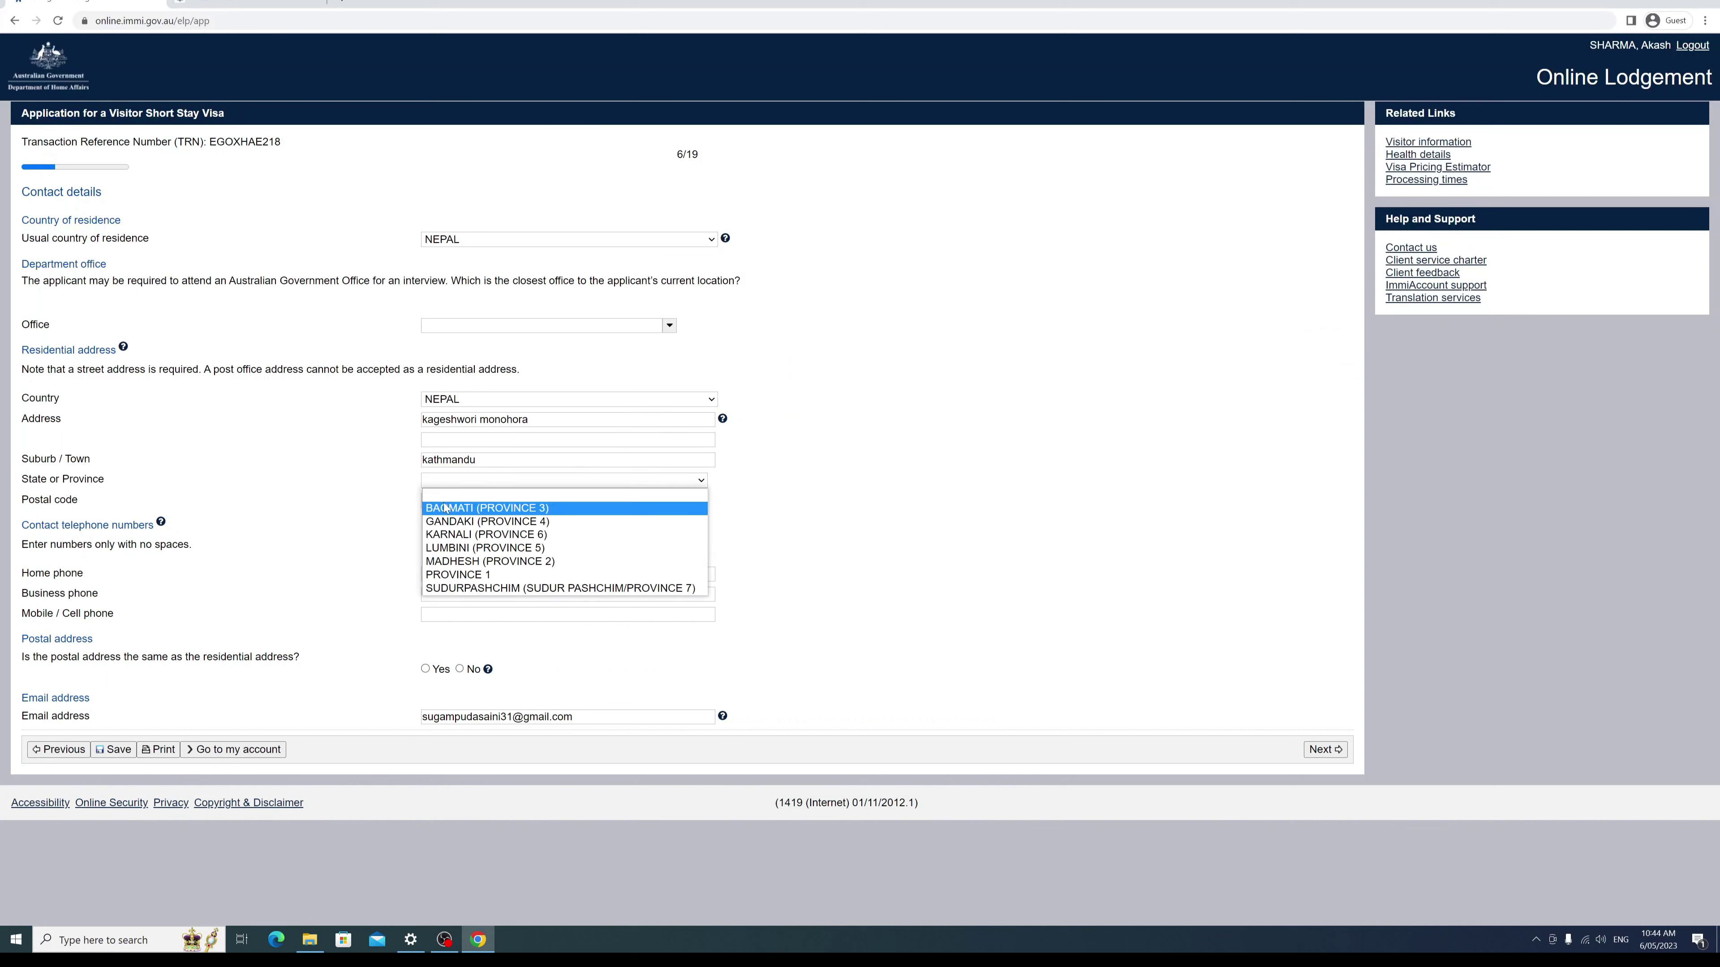
key(Return)
key(Tab)
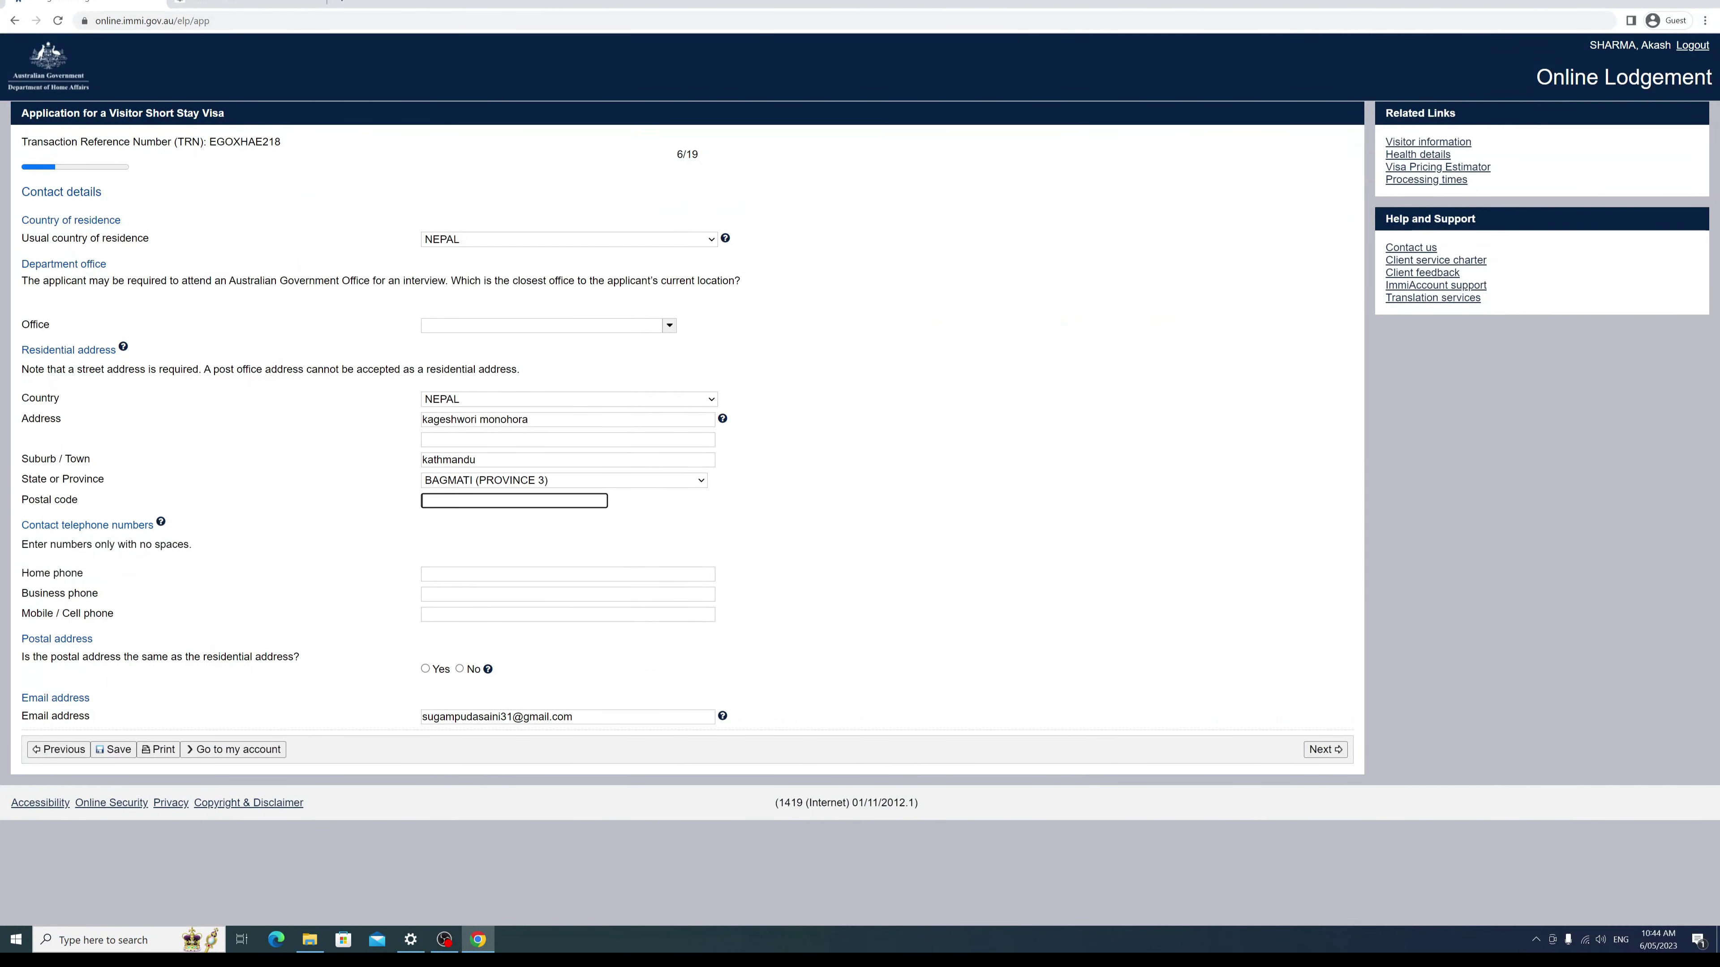
text(44600)
click(383, 549)
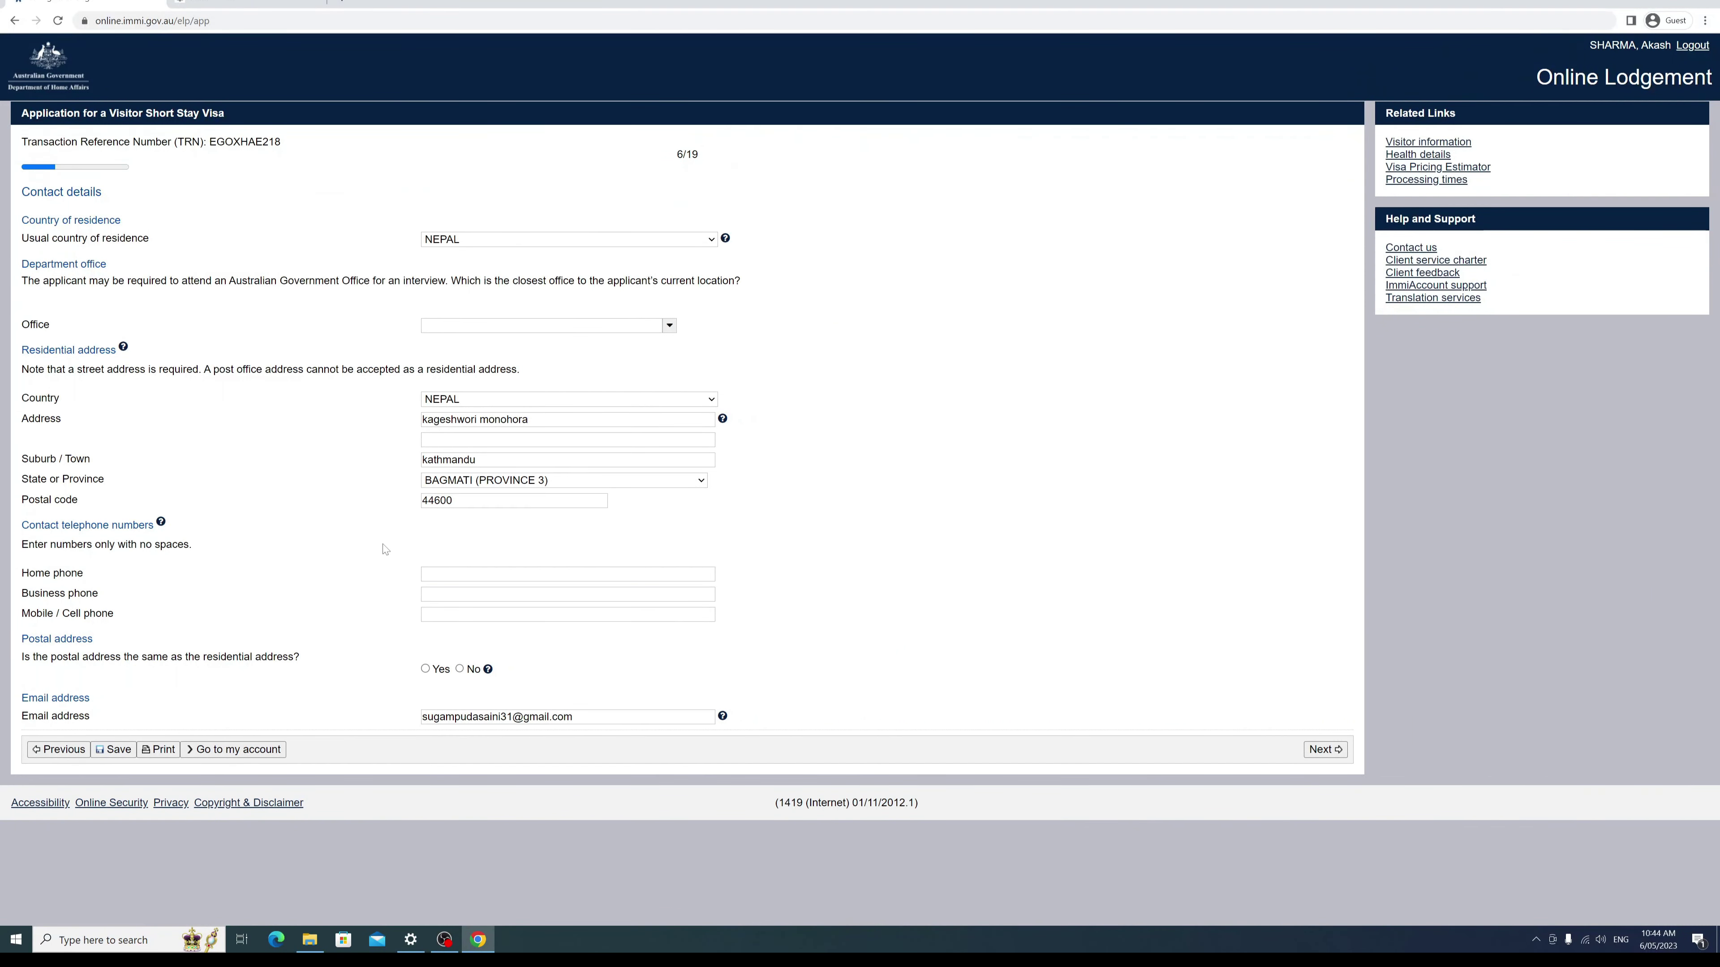
Step: Enter the mobile phone number and mark the postal address as the same as residential
click(677, 614)
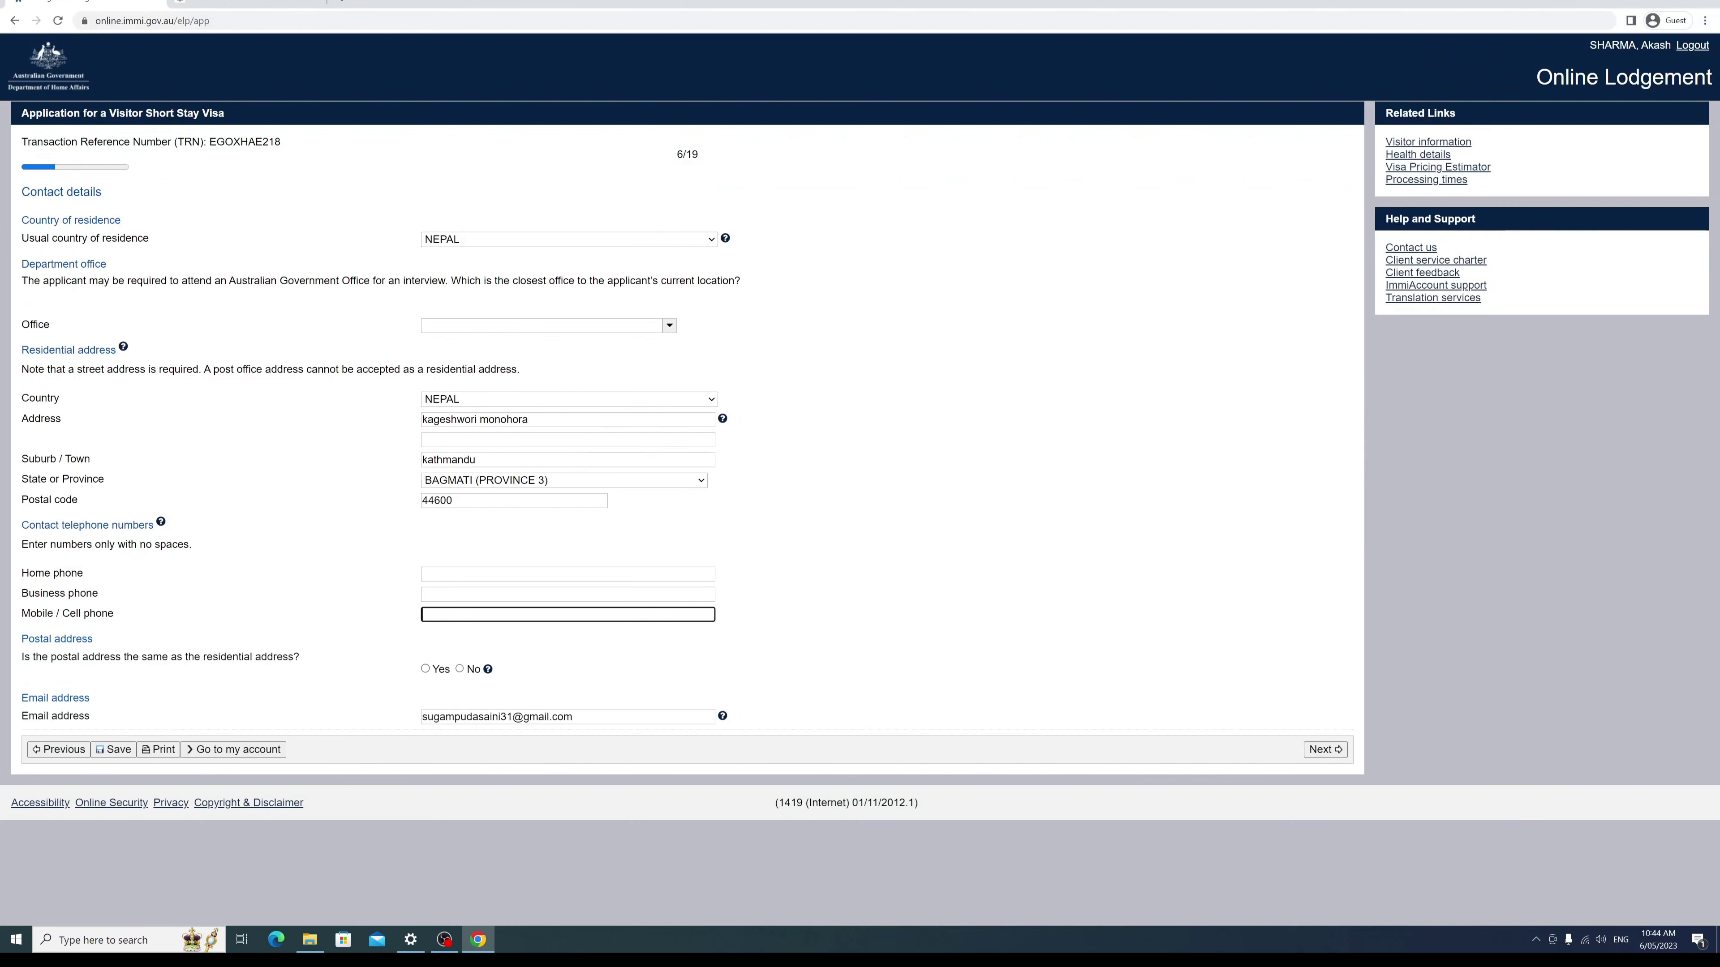
click(425, 669)
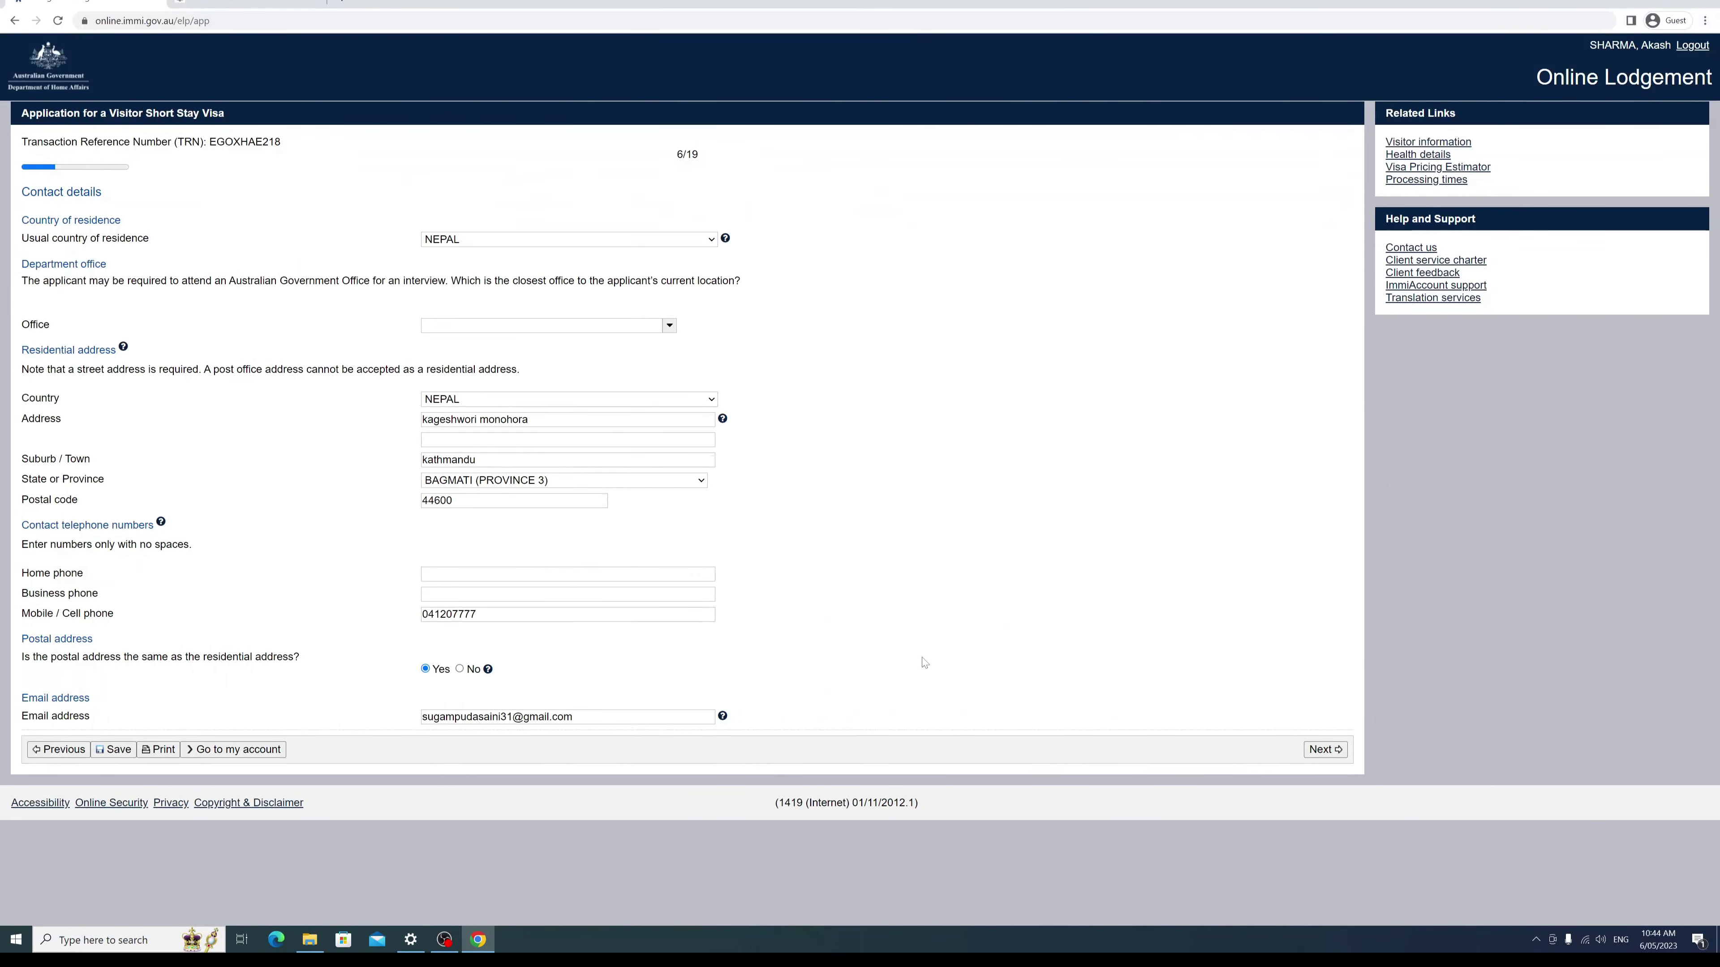
Step: Choose Australia, Perth Regional Office as the department office and advance to Authorised recipient
click(1324, 749)
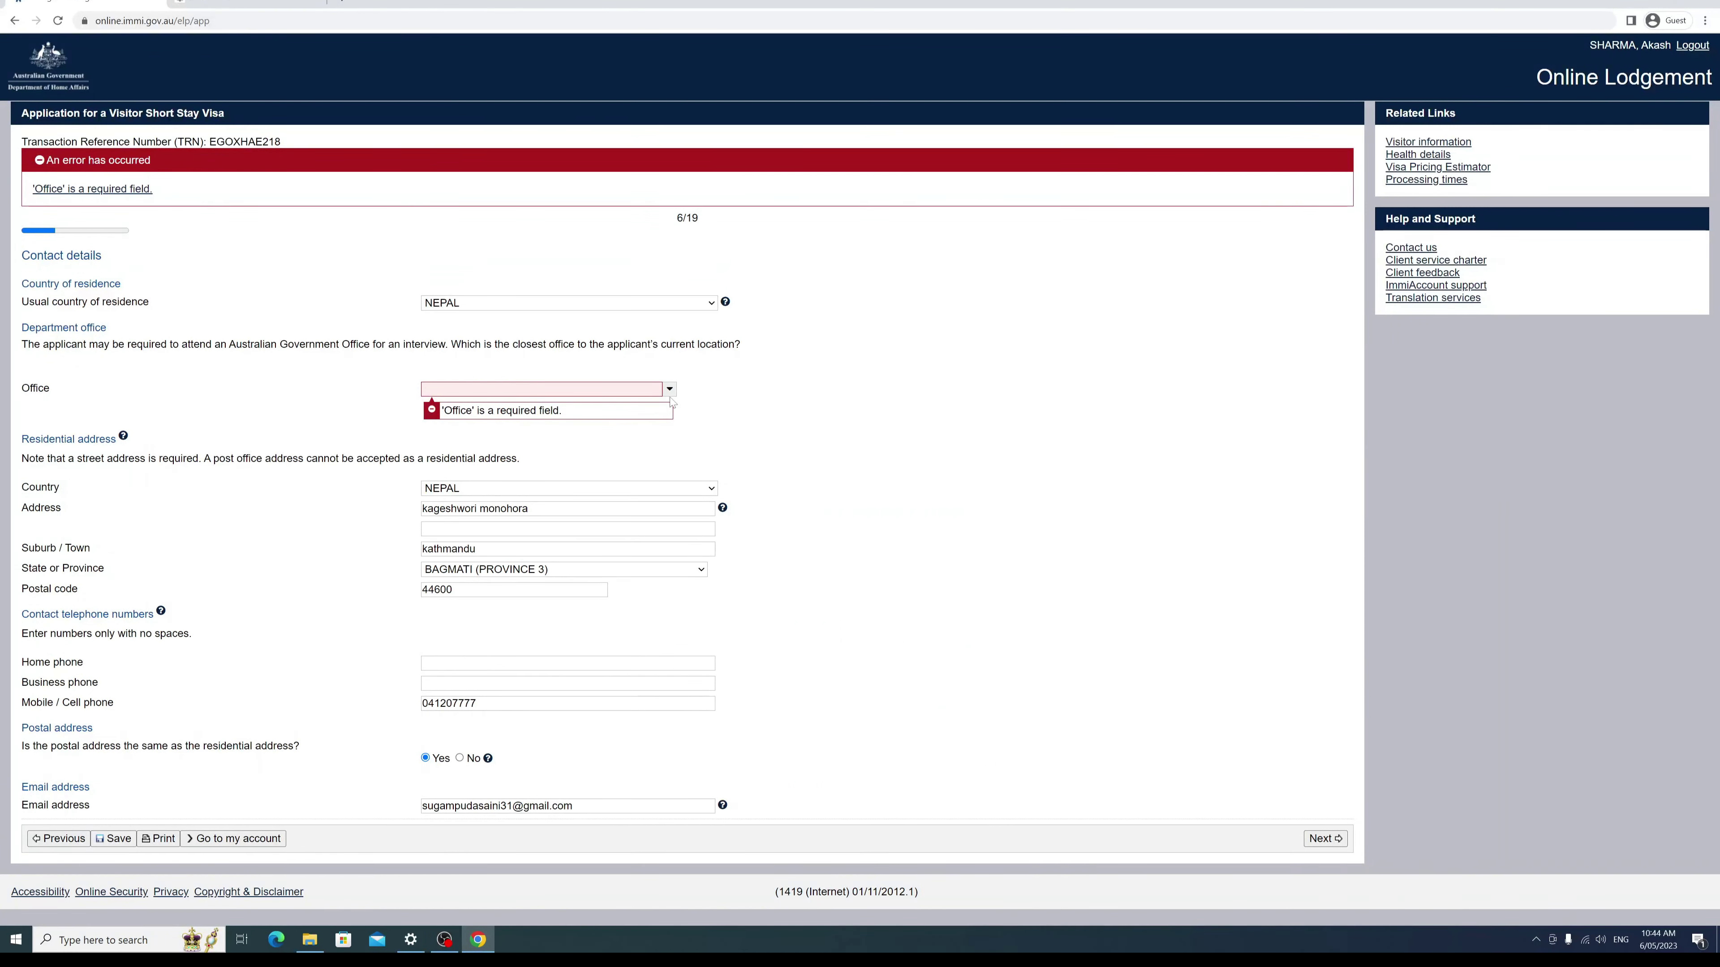
click(670, 391)
scroll(572, 509, down, 1)
scroll(571, 509, down, 1)
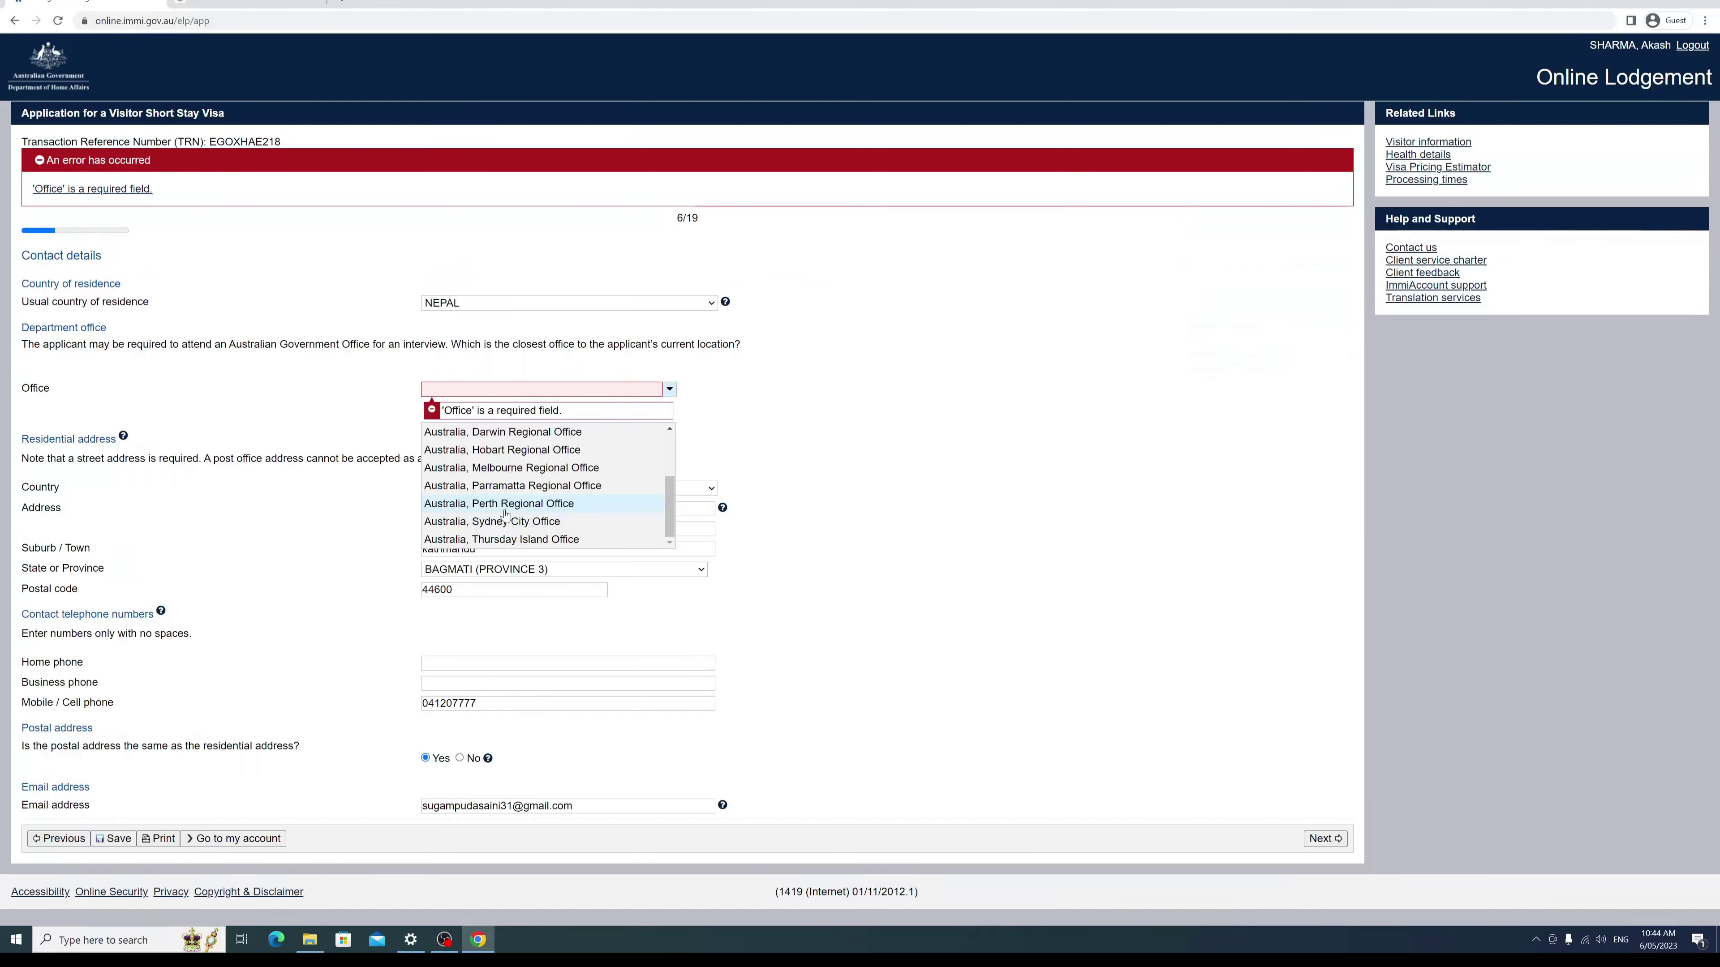
click(518, 507)
click(797, 404)
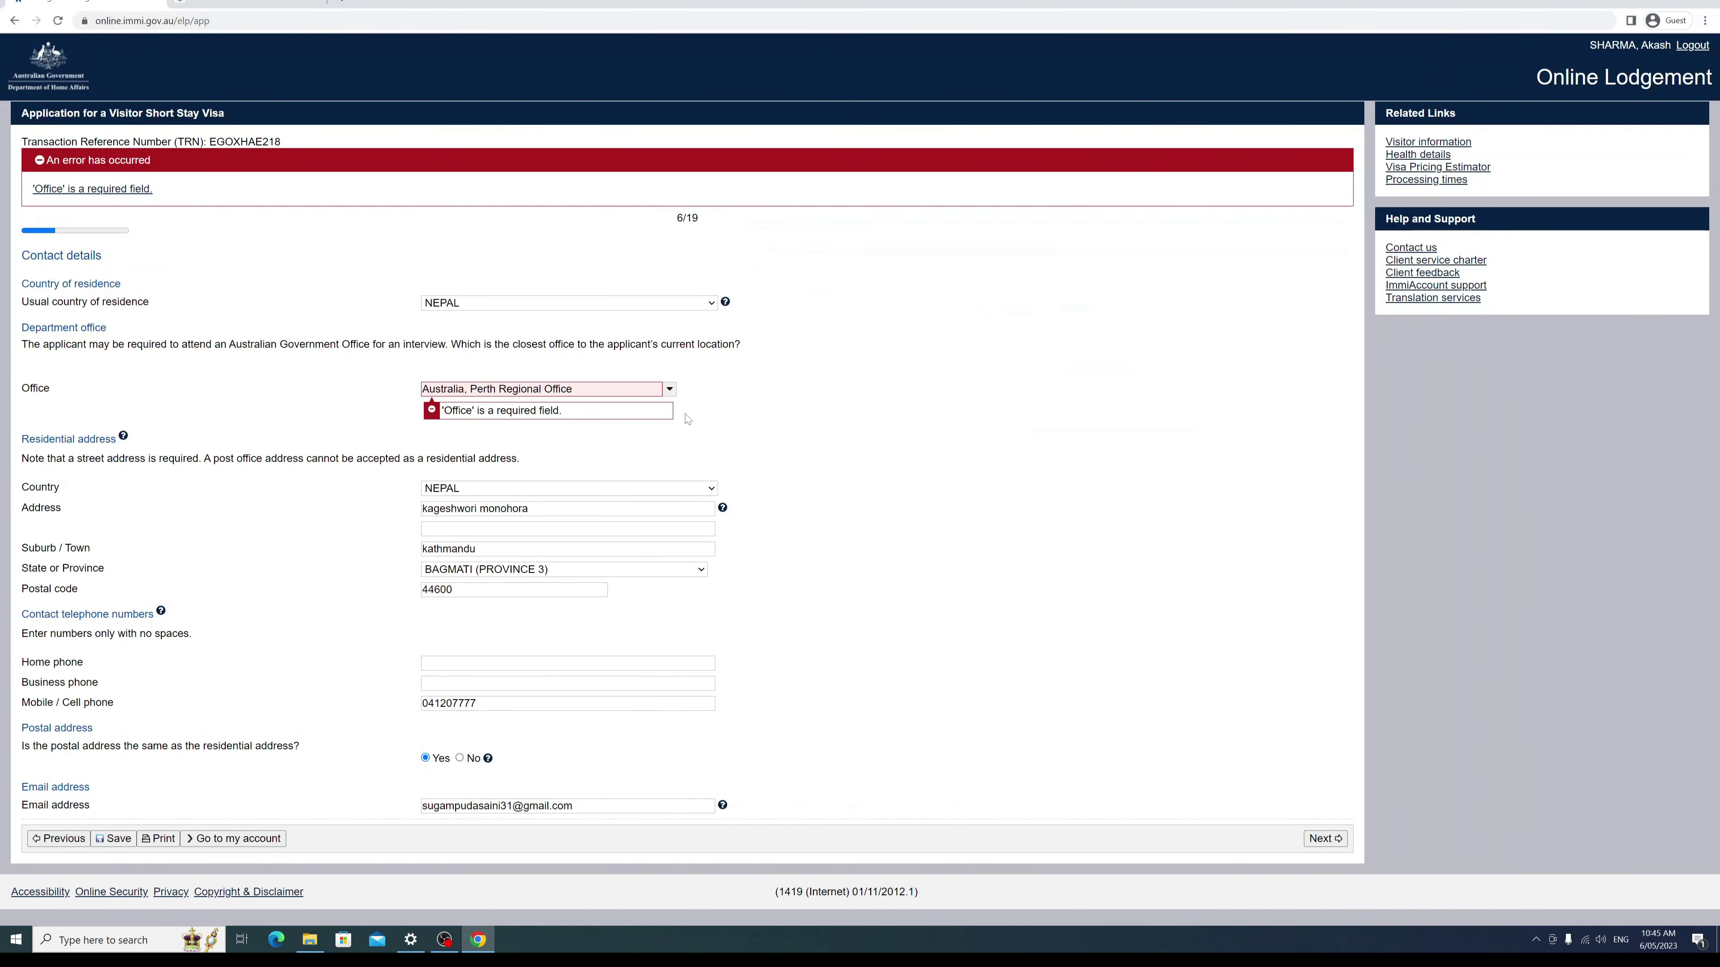
click(1325, 838)
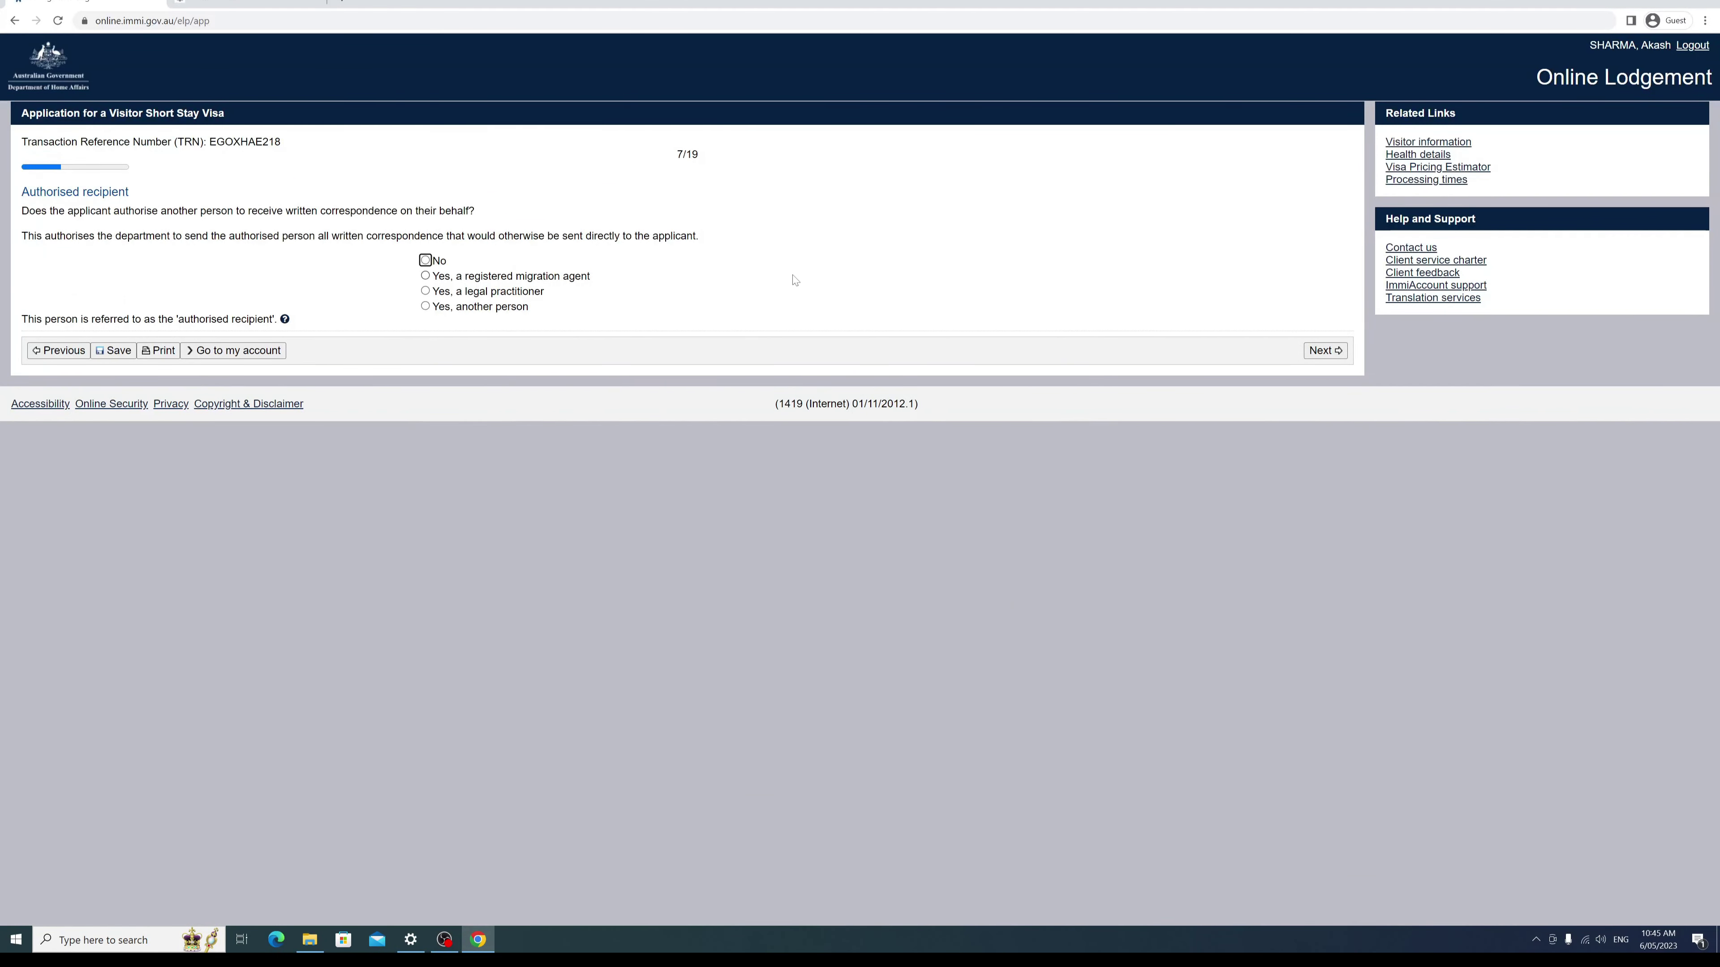
Step: Answer No to having an authorised recipient and continue
click(425, 262)
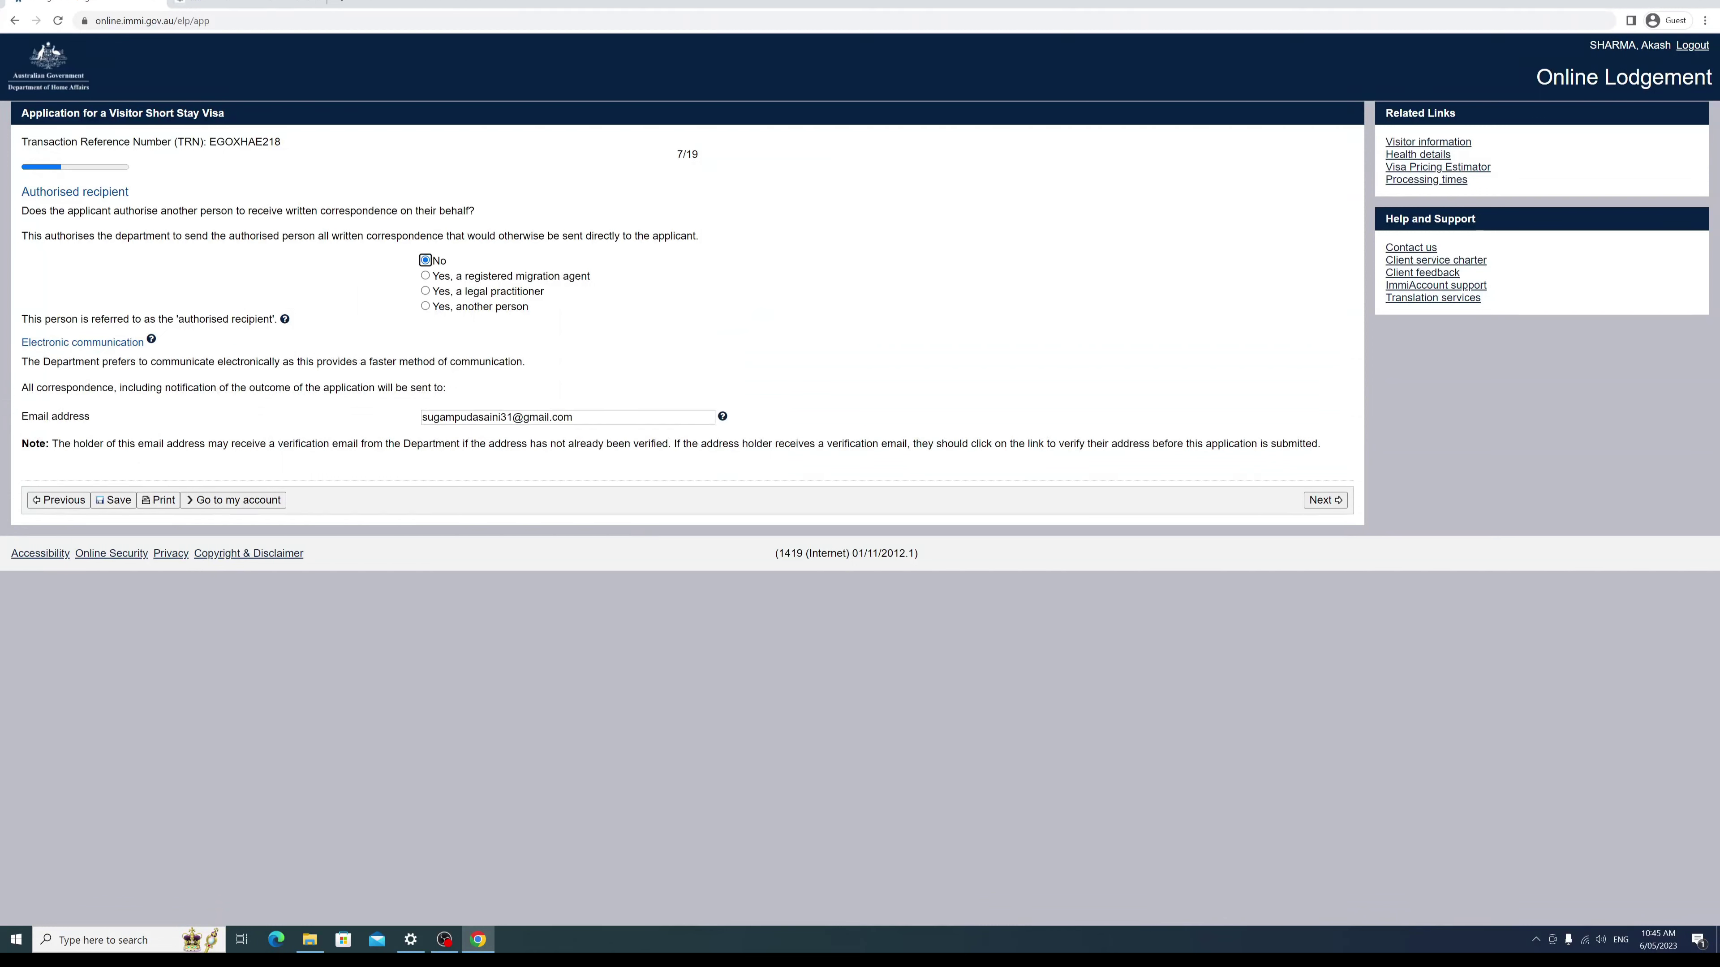
key(Tab)
click(522, 503)
click(1322, 501)
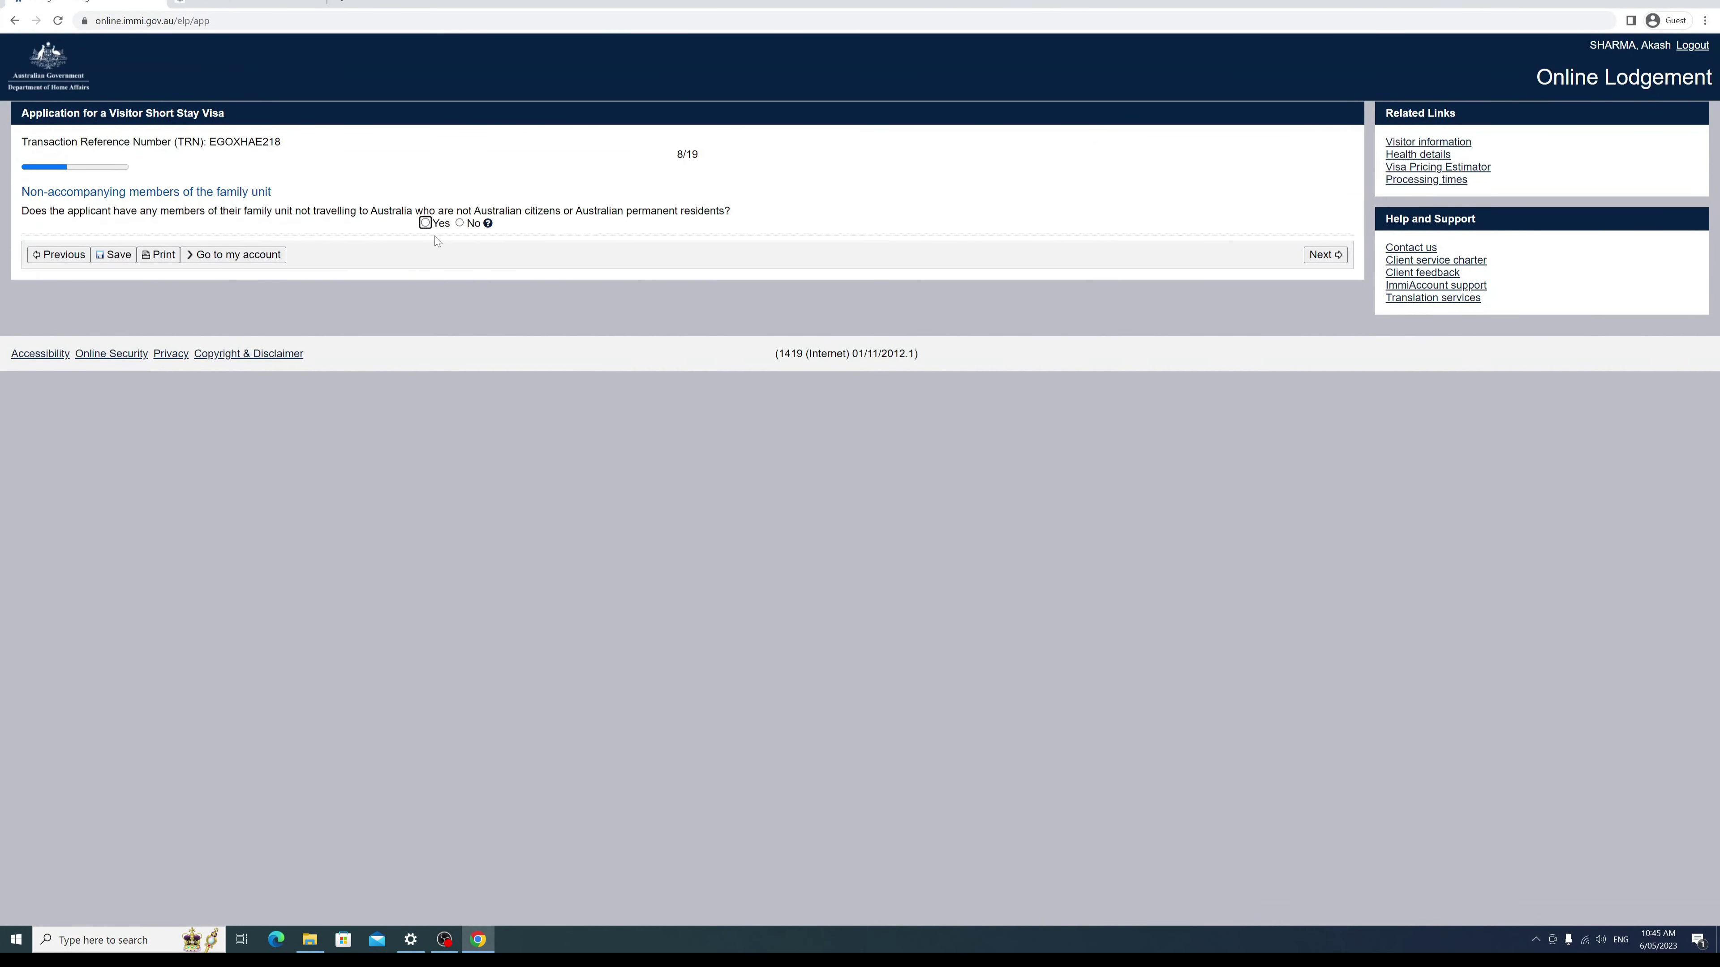
Step: Report no non-accompanying family members, then mark the later entry dates as unknown
click(460, 225)
click(1324, 255)
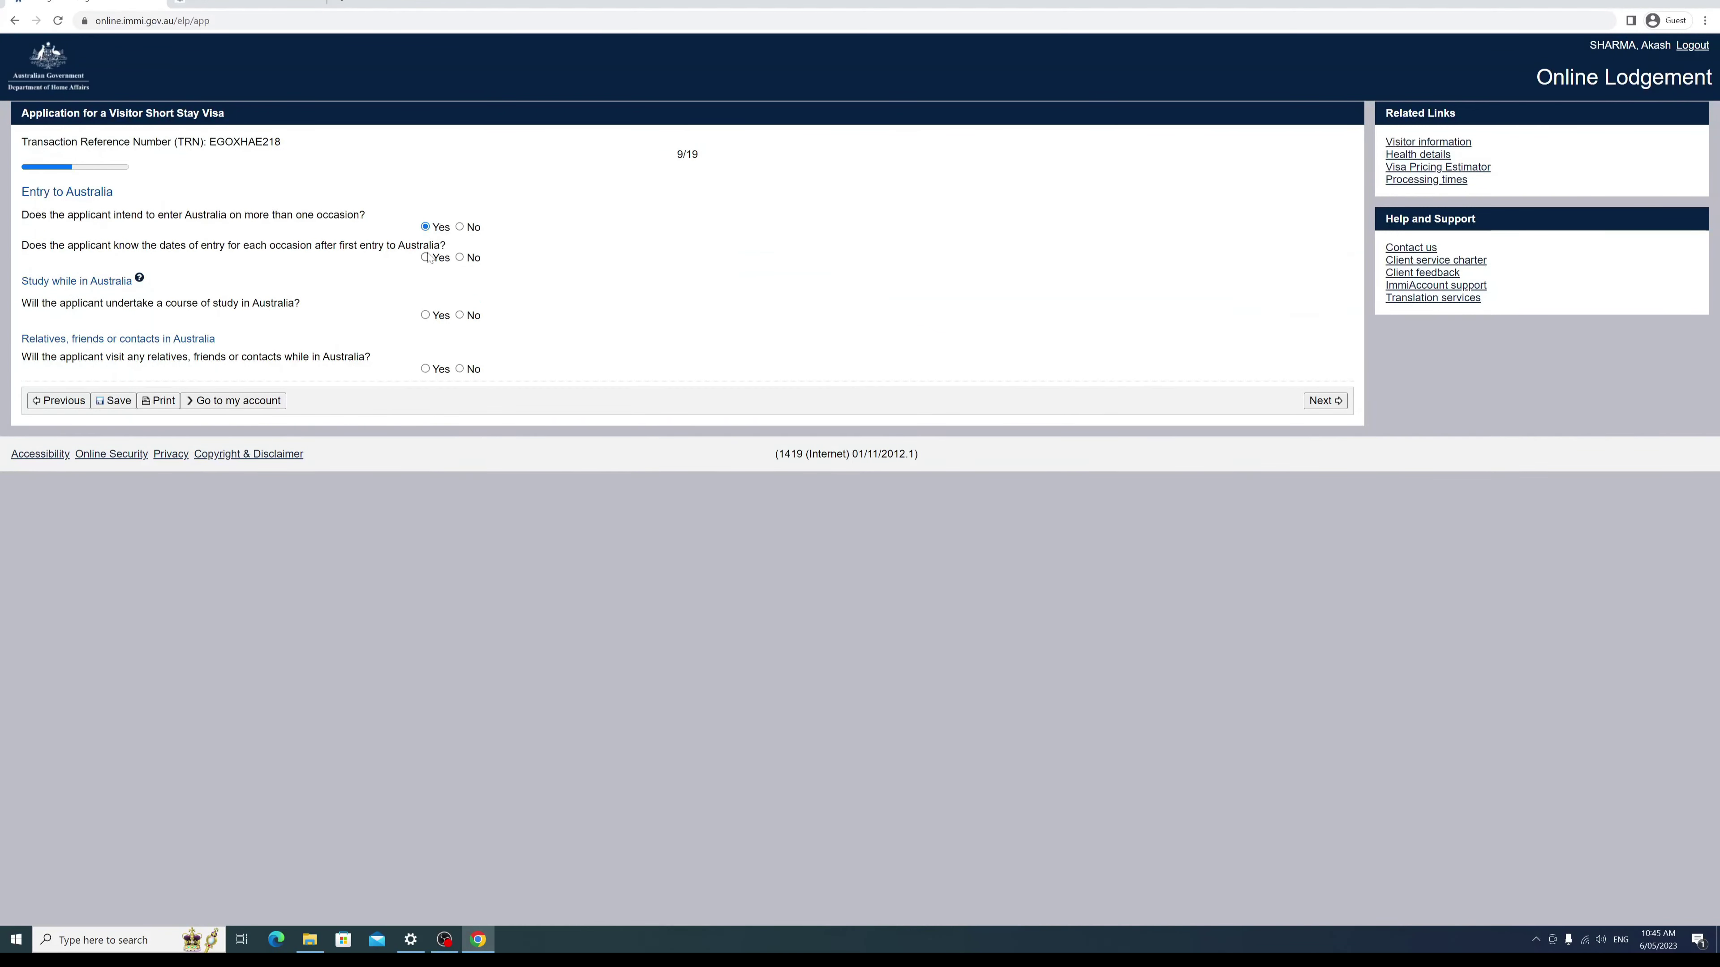
click(461, 258)
Step: Give 'depends on circumstances' as the entry-date reason, answer No to study and Yes to relatives, then submit
click(447, 298)
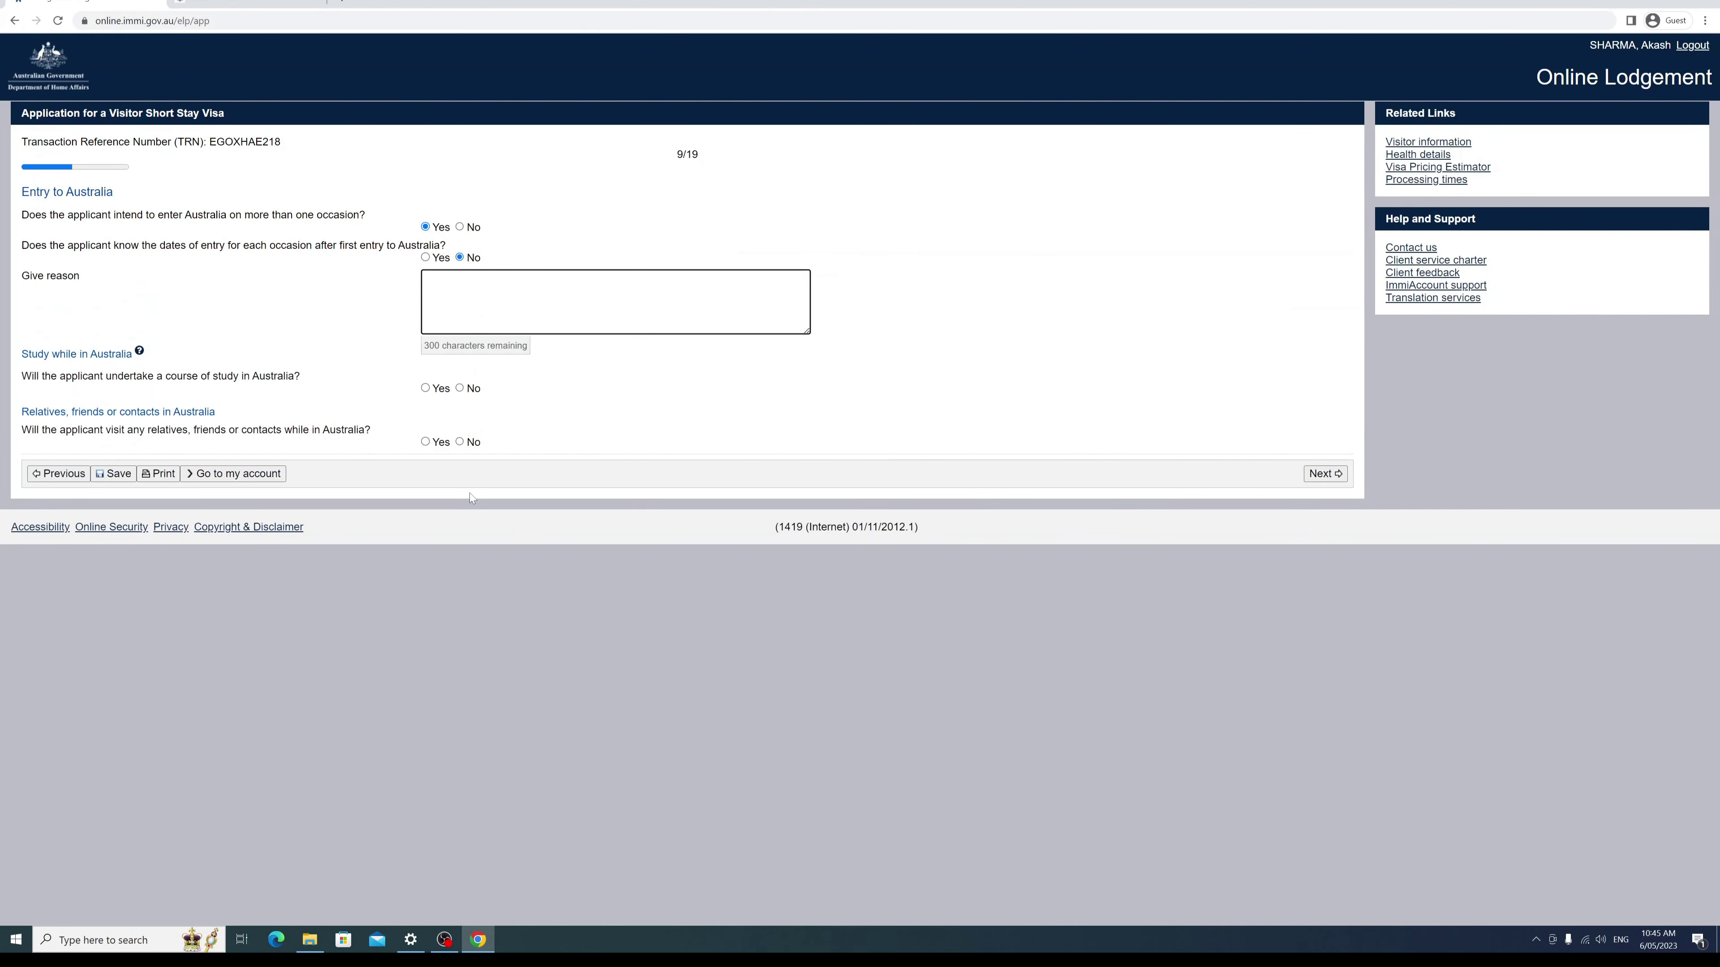
text(depends on circunas)
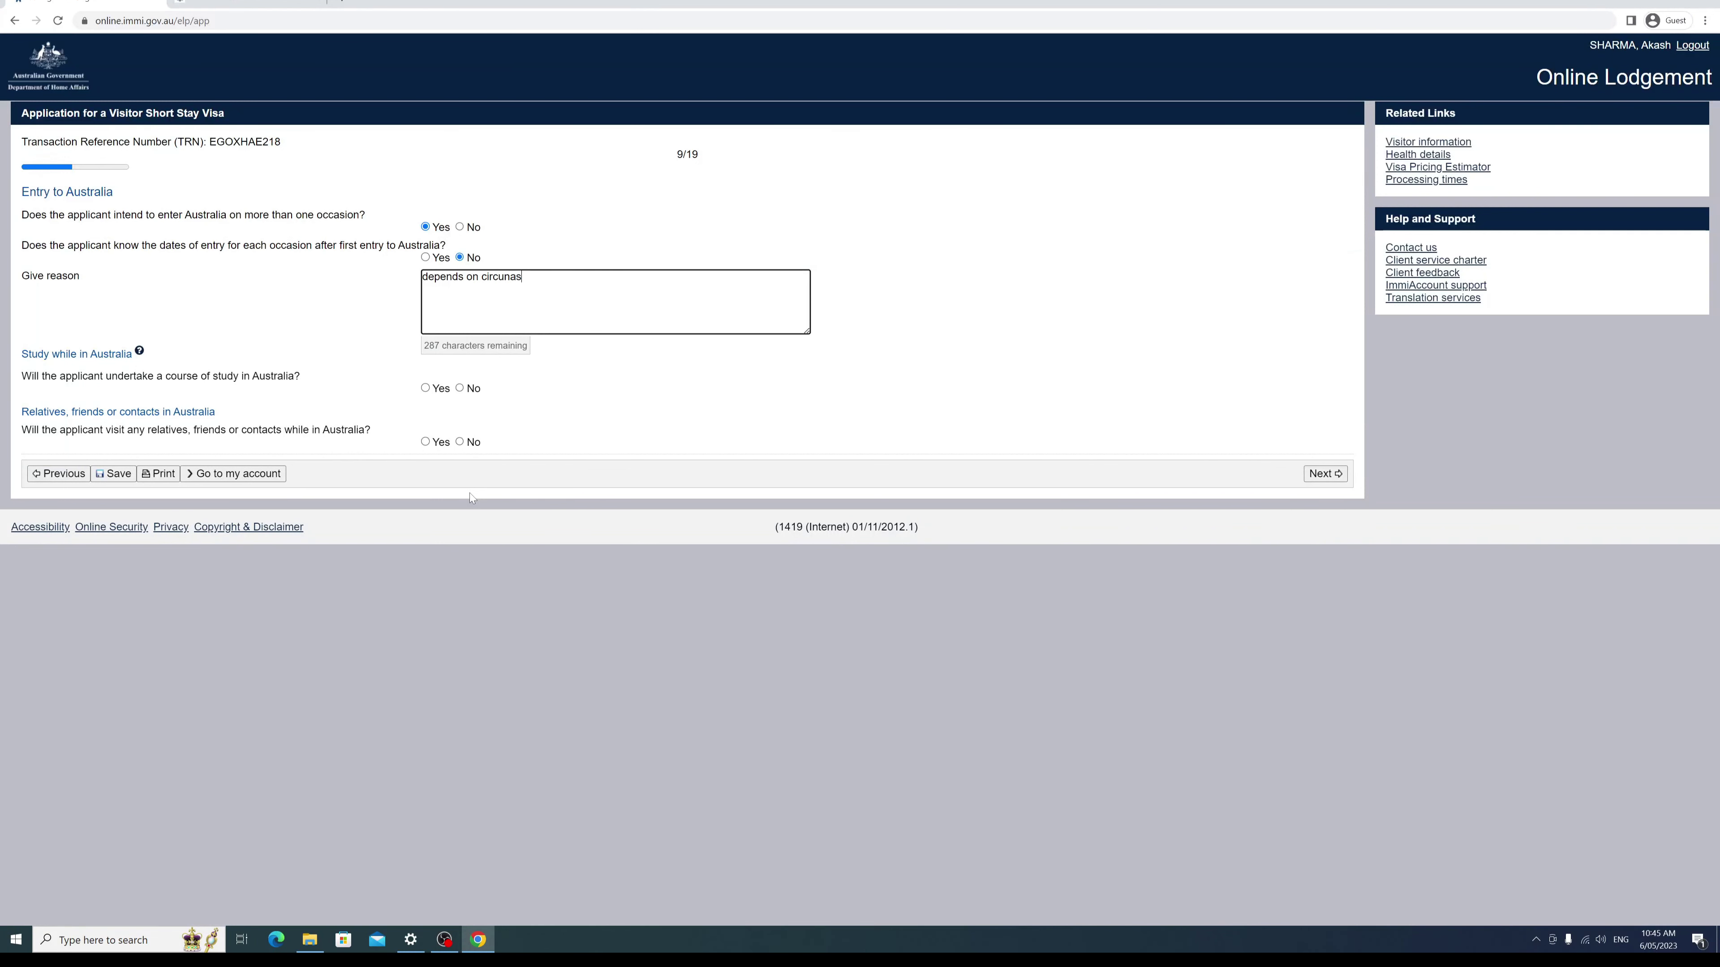
text(ma)
text(tances)
click(721, 426)
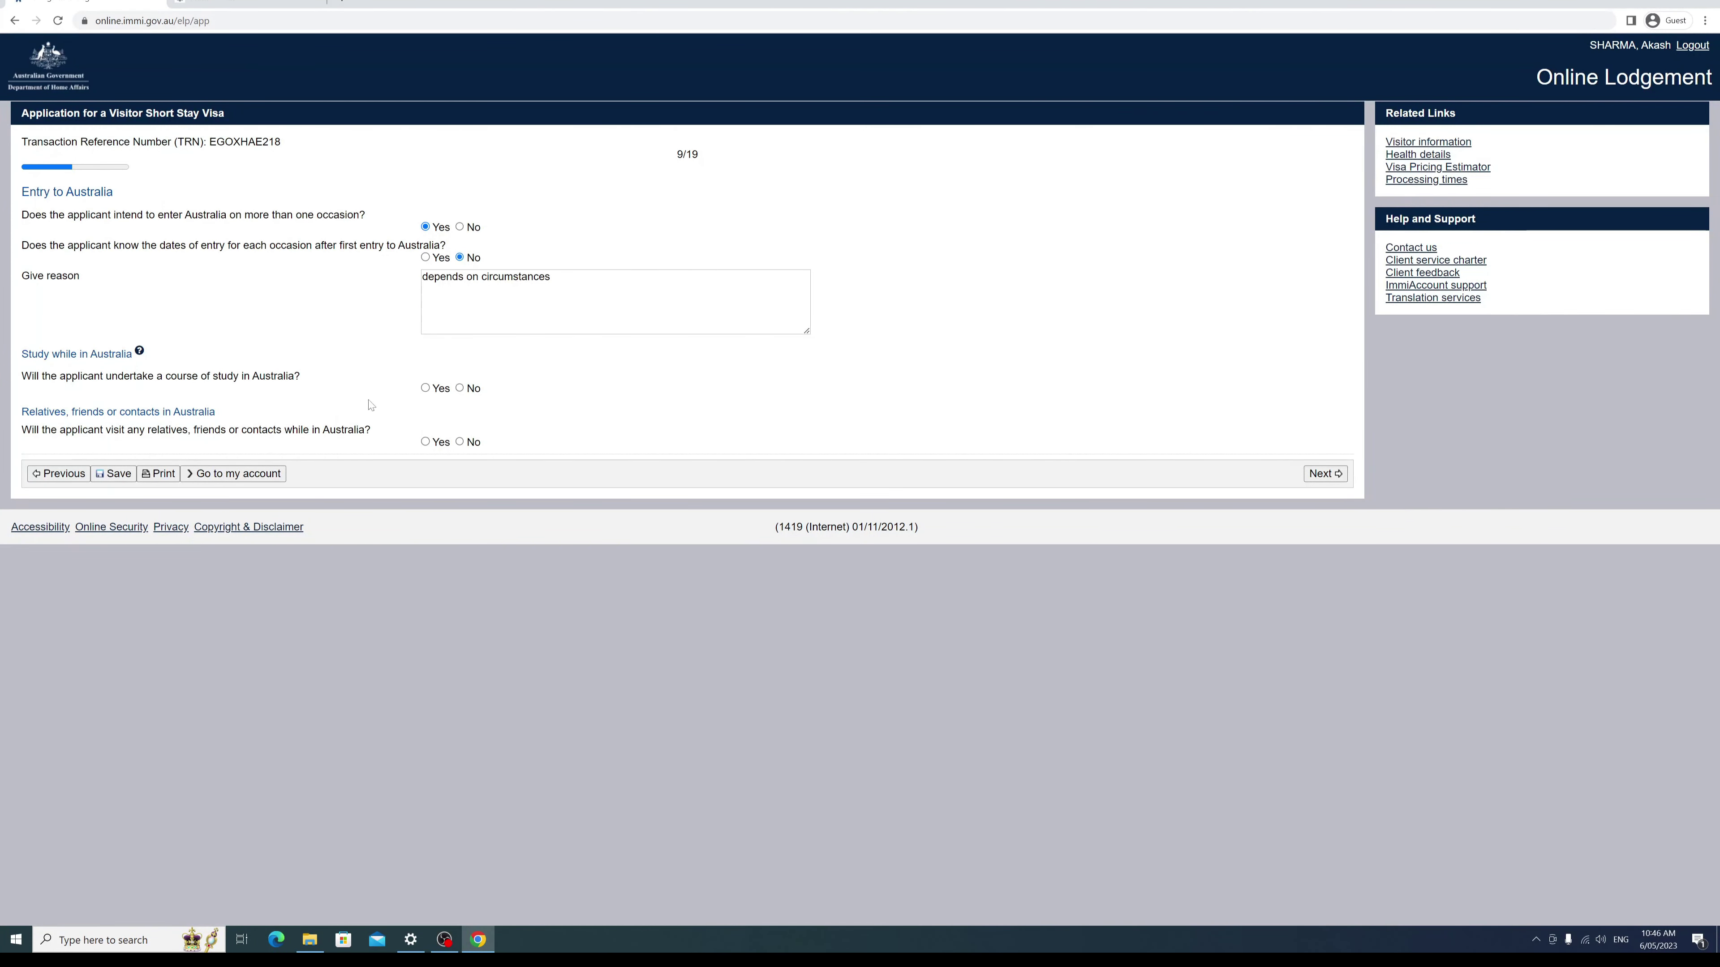
click(460, 388)
click(425, 441)
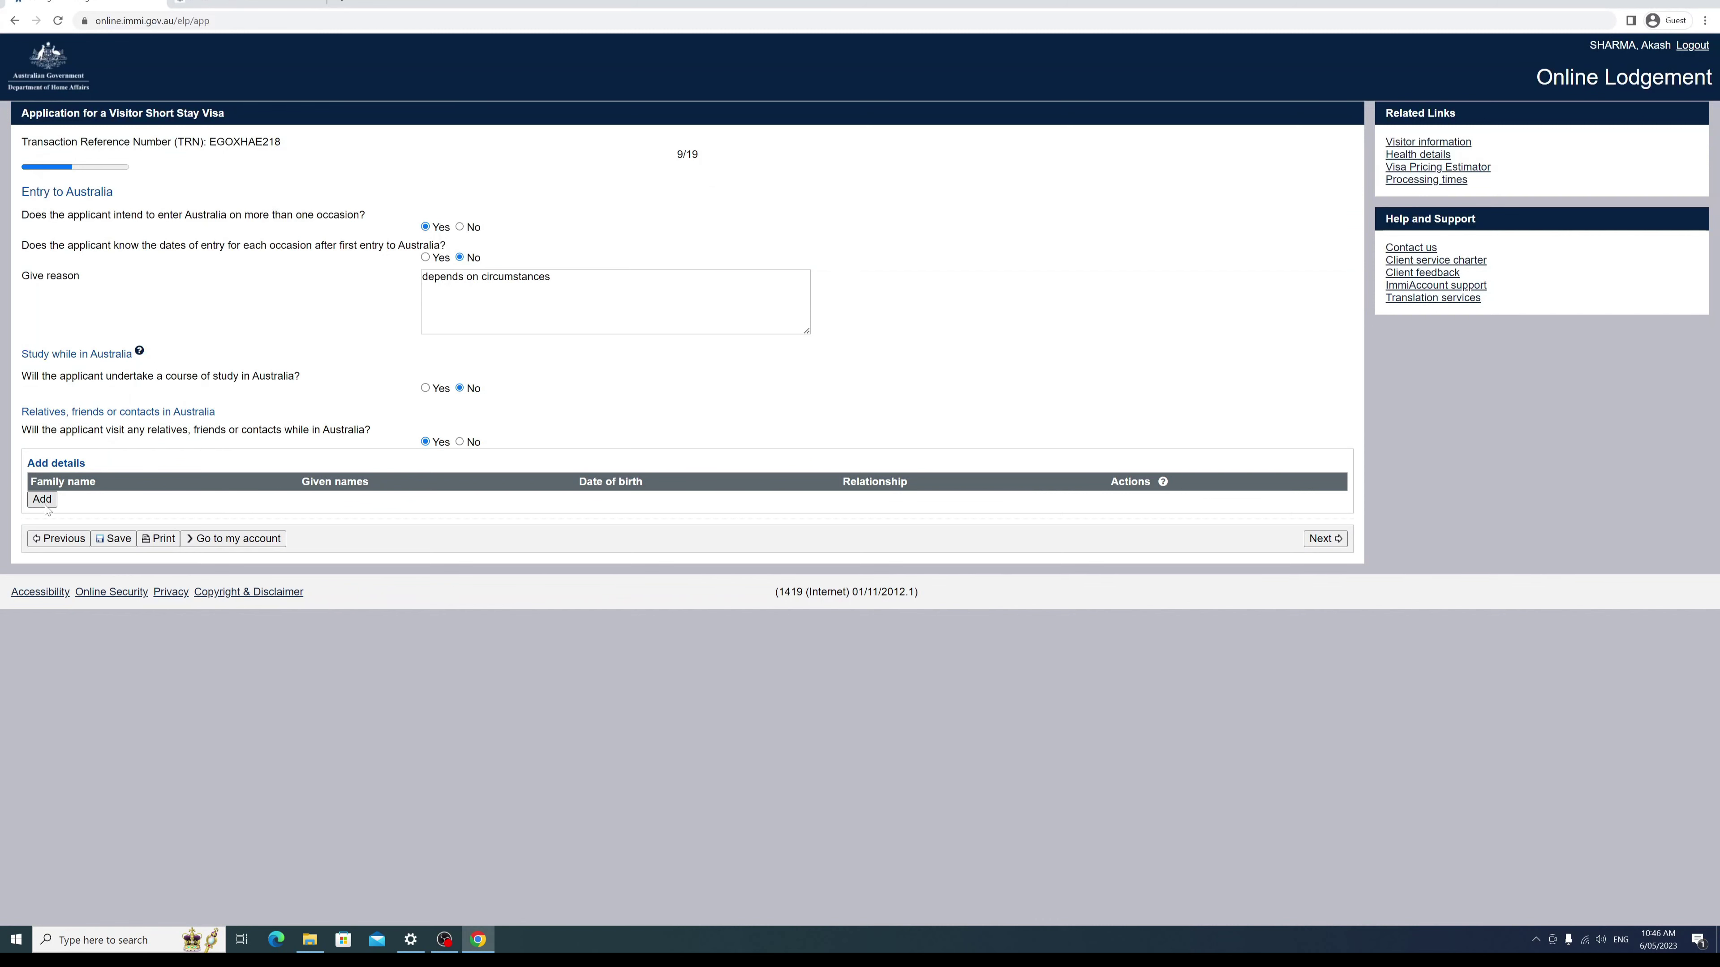
click(1327, 541)
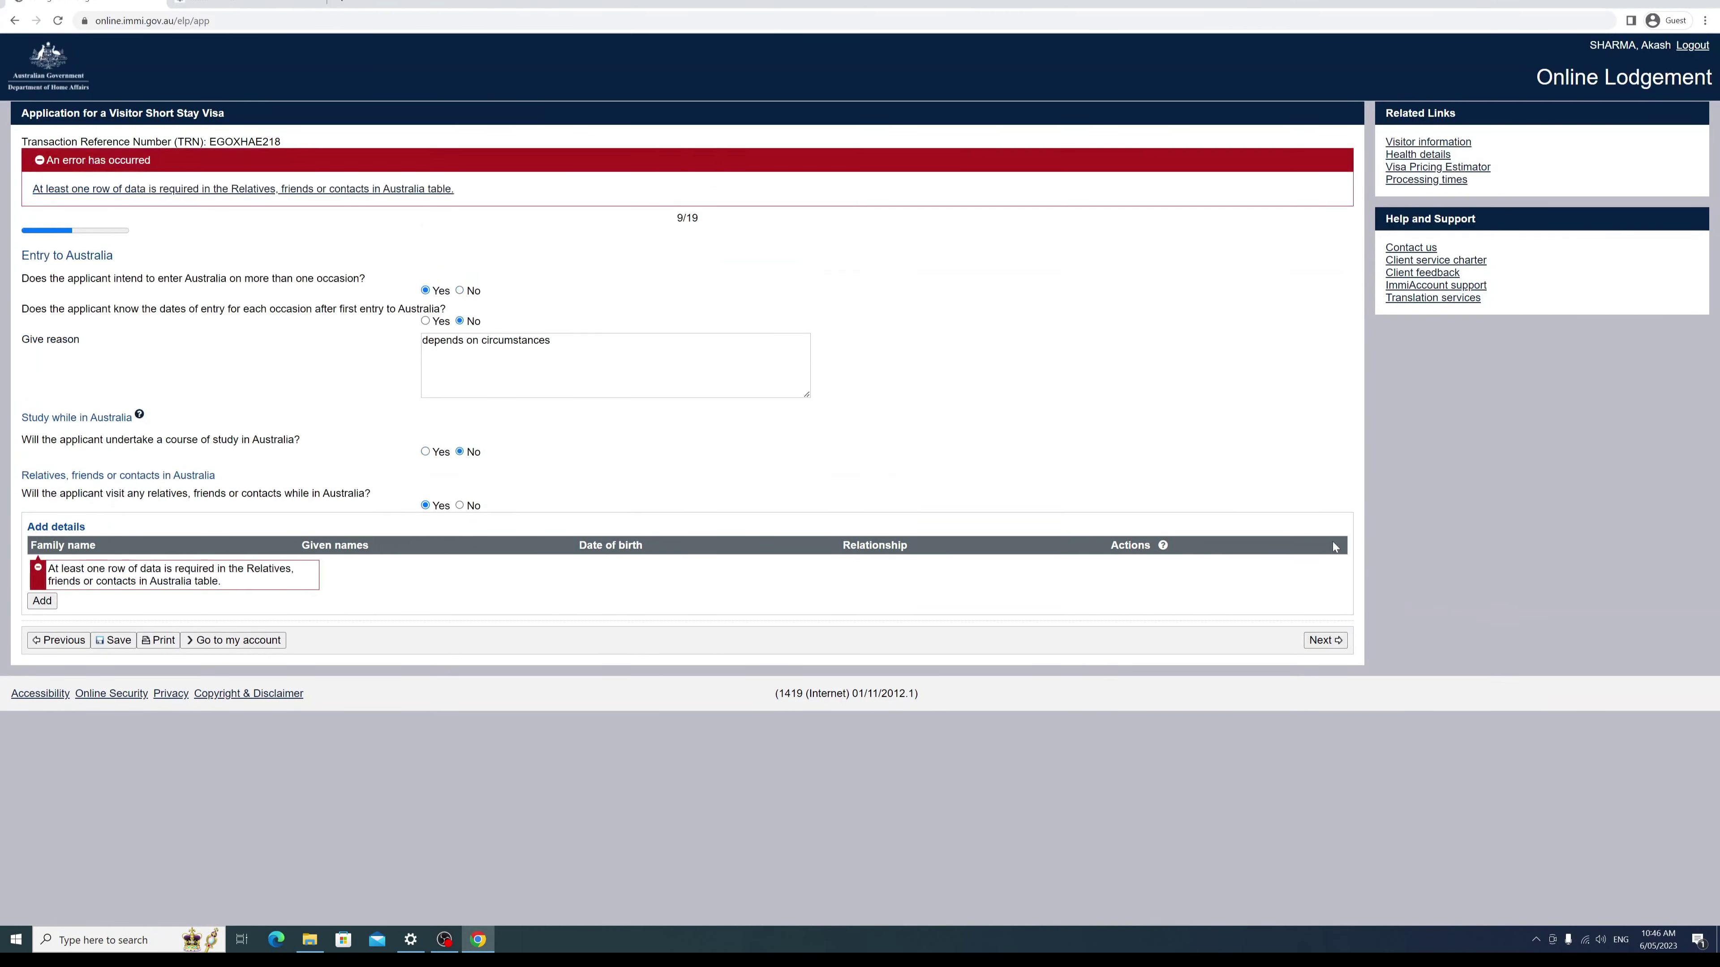
Step: Add a contact with relationship Son, the contact's family and given names, and sex Male
click(42, 601)
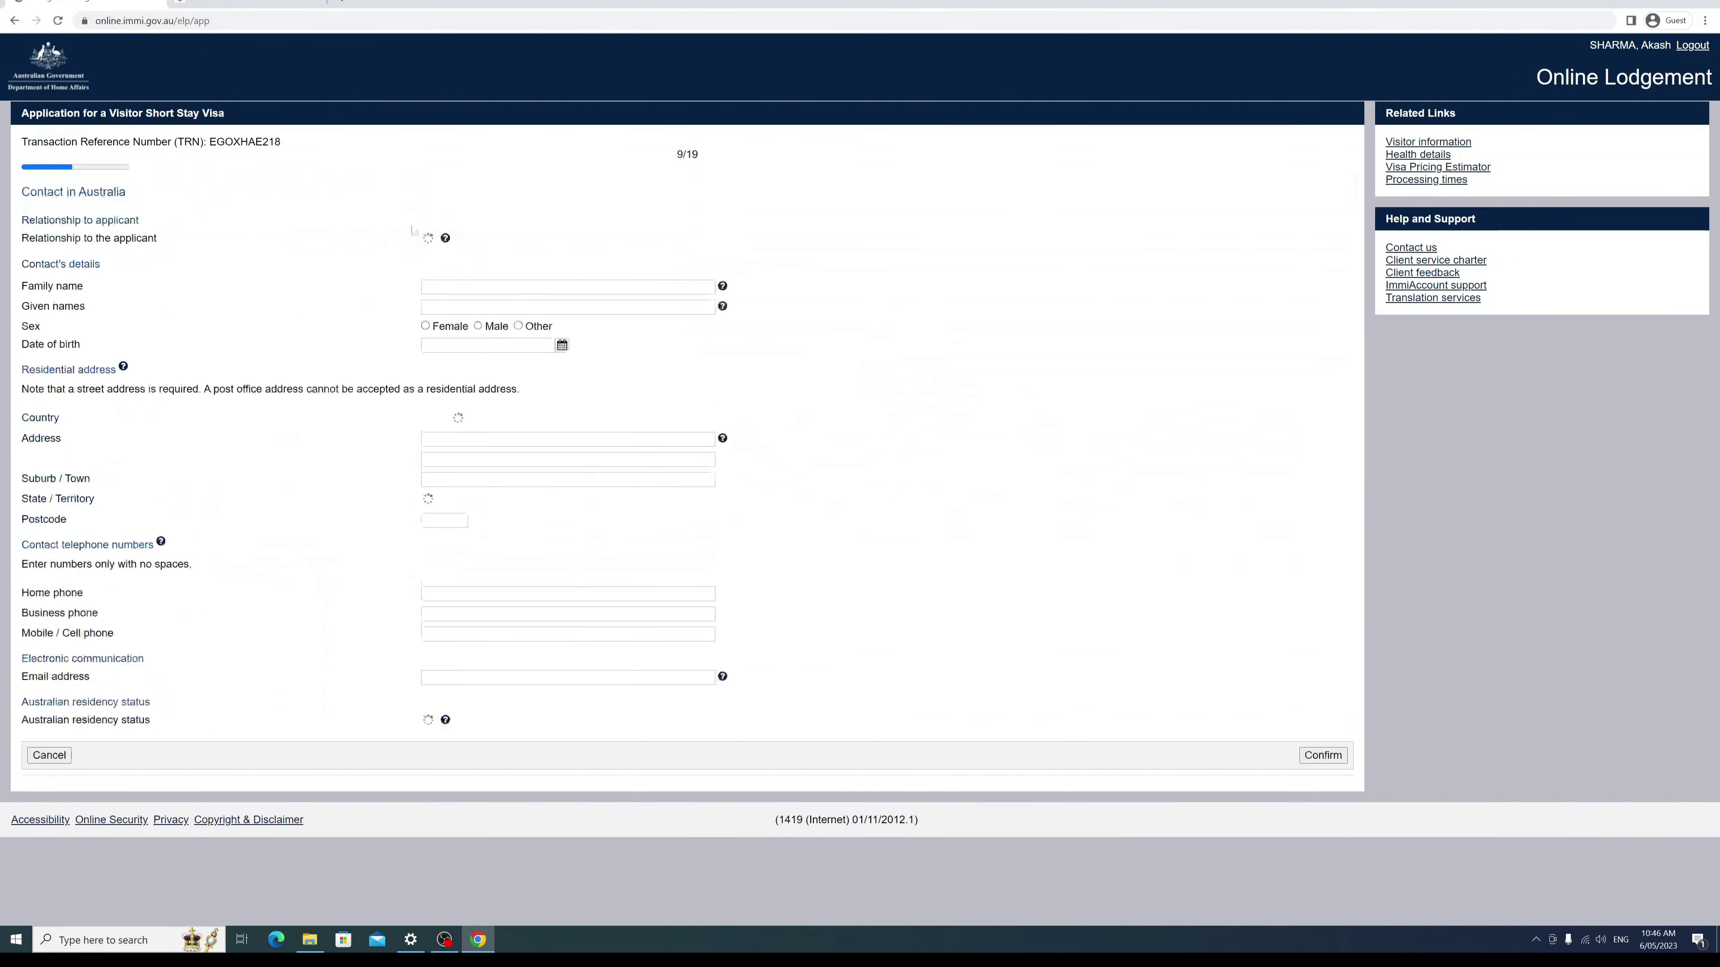
click(553, 246)
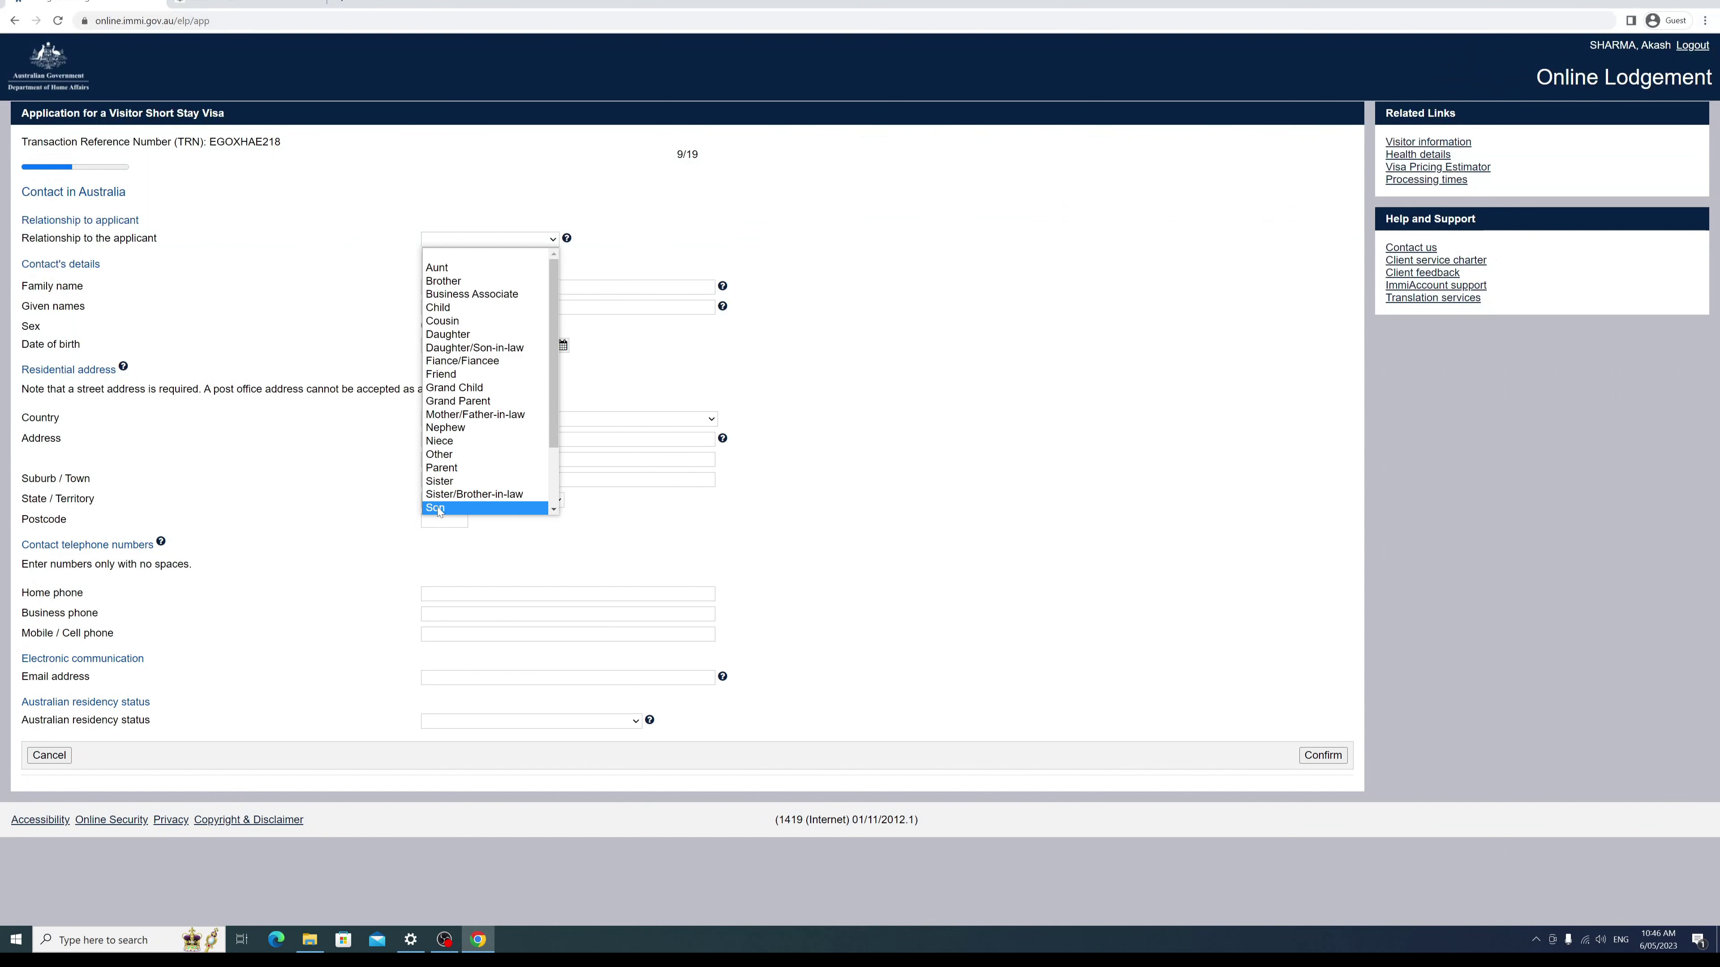
click(440, 507)
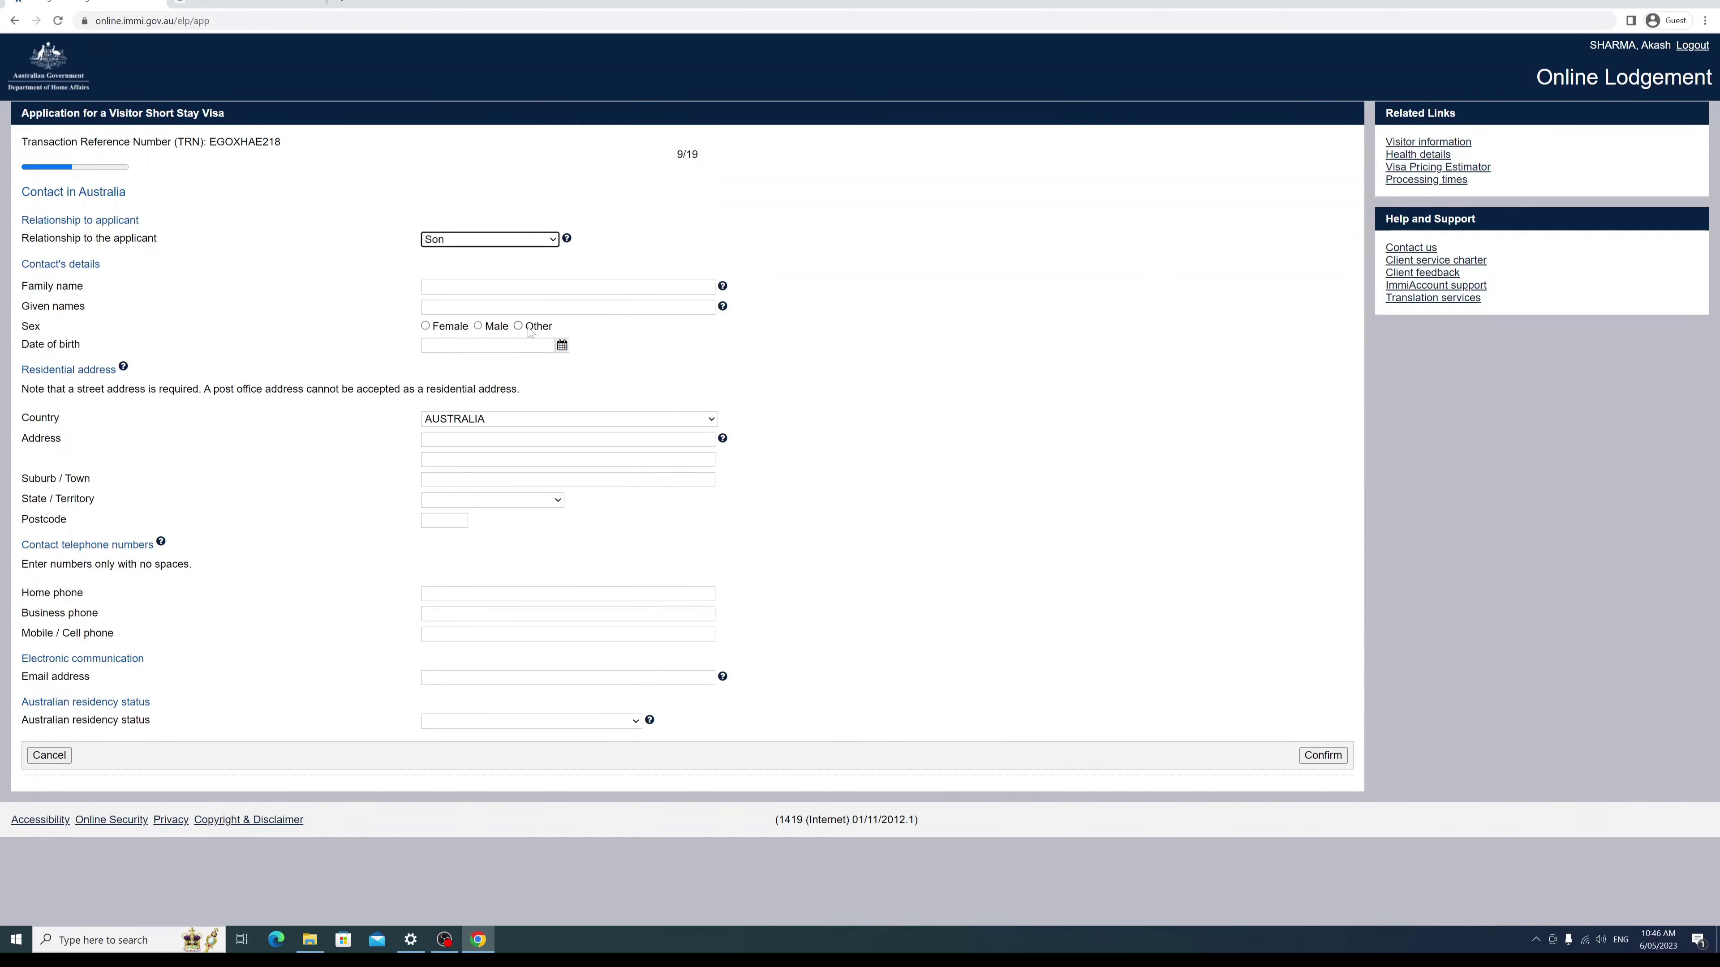
click(567, 286)
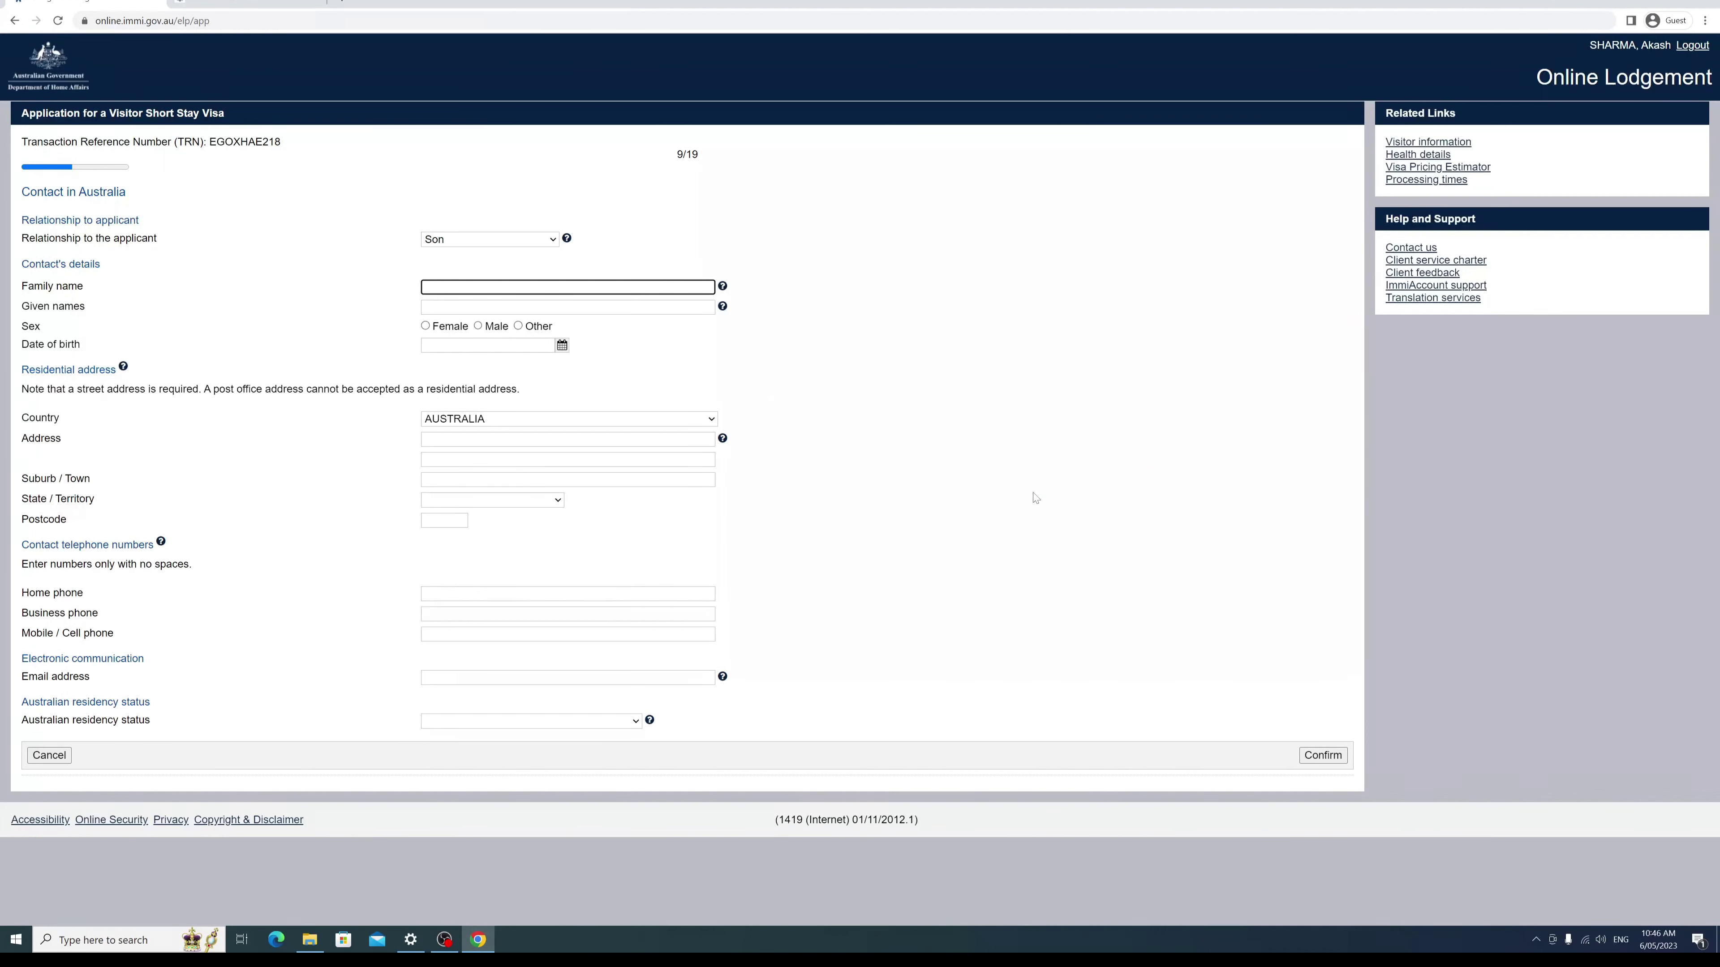
key(Tab)
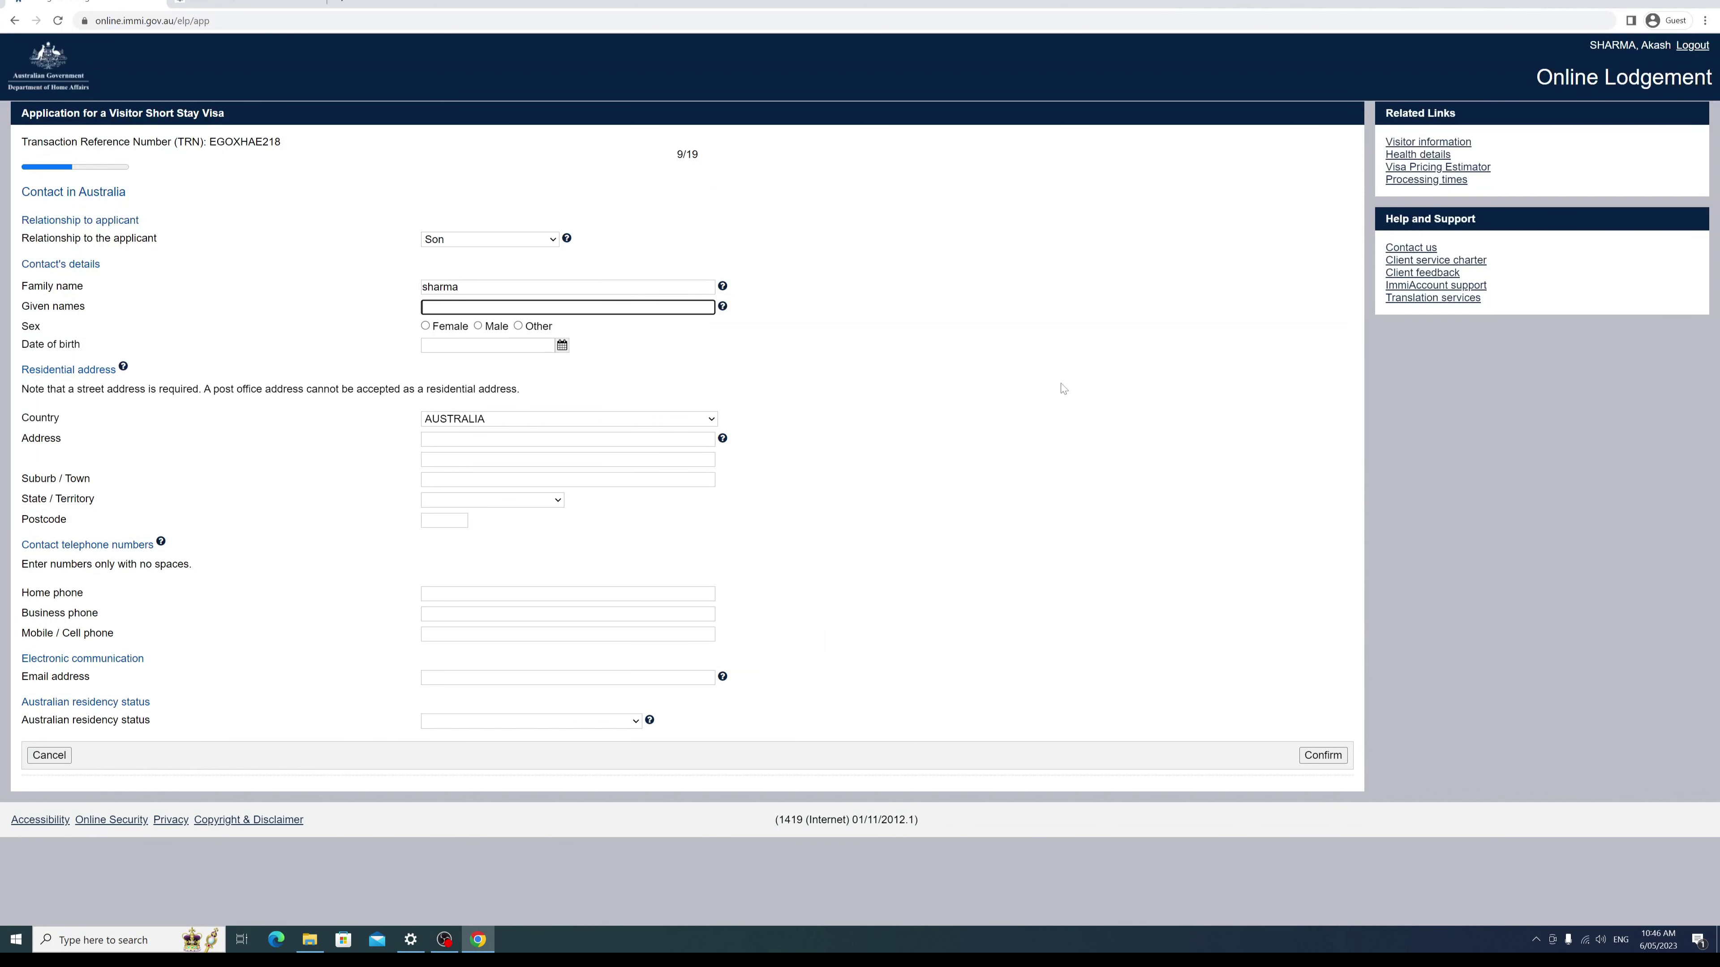
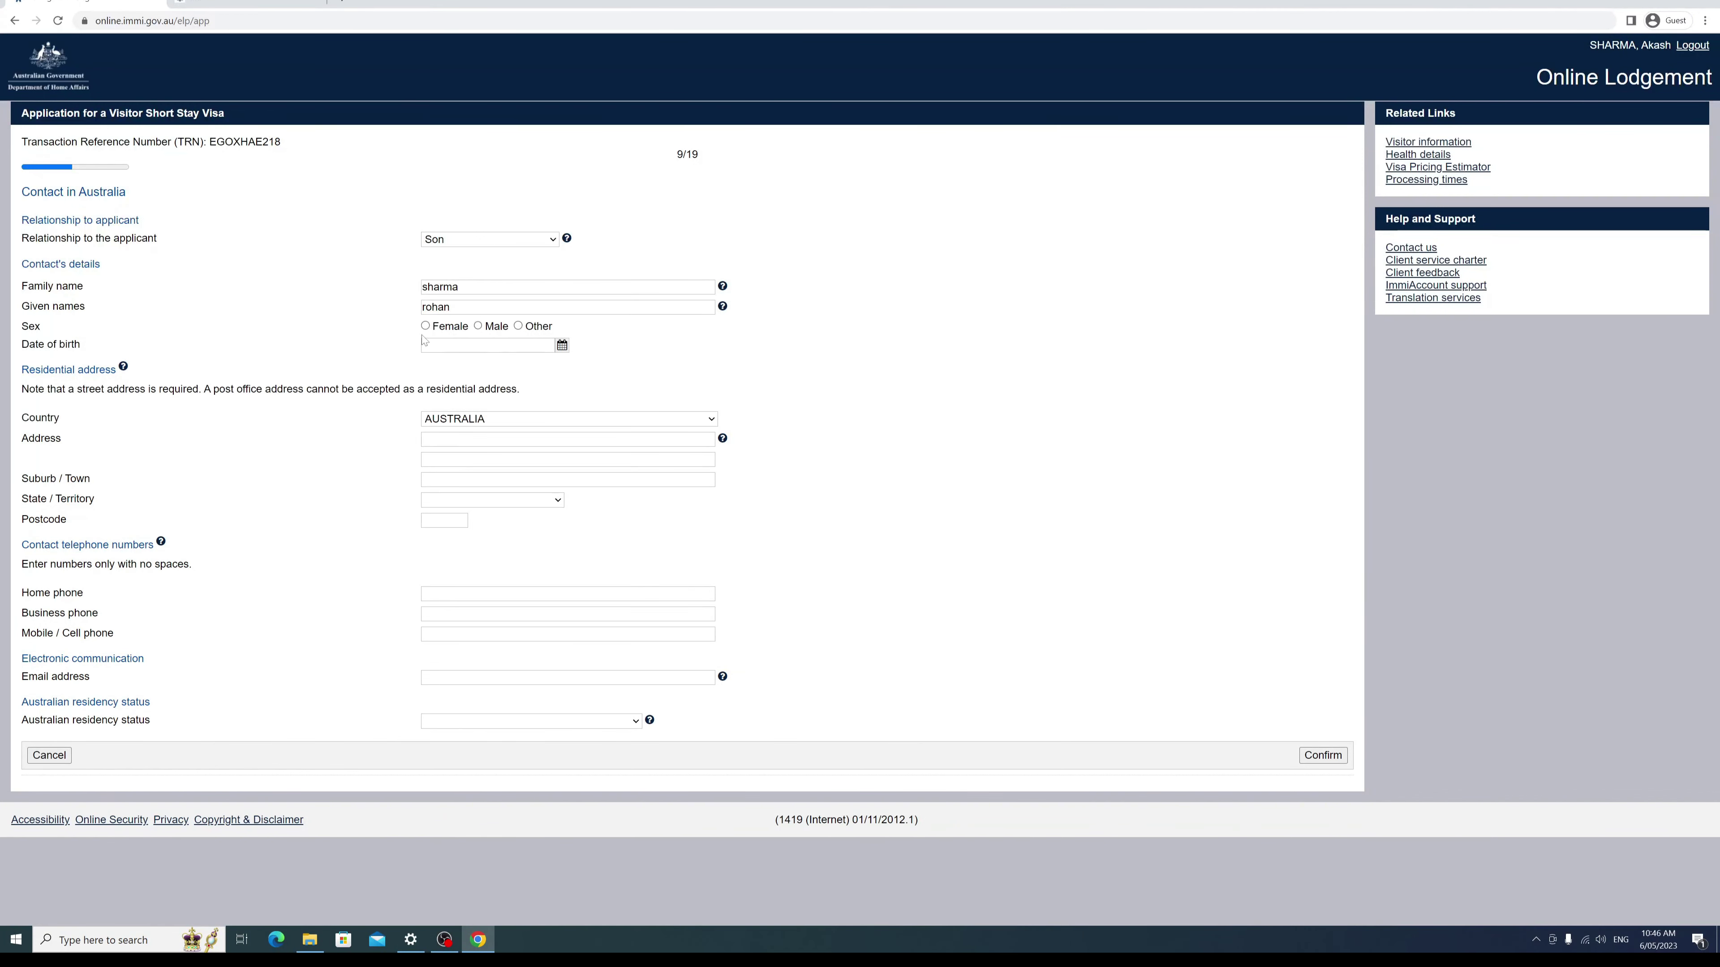
click(478, 326)
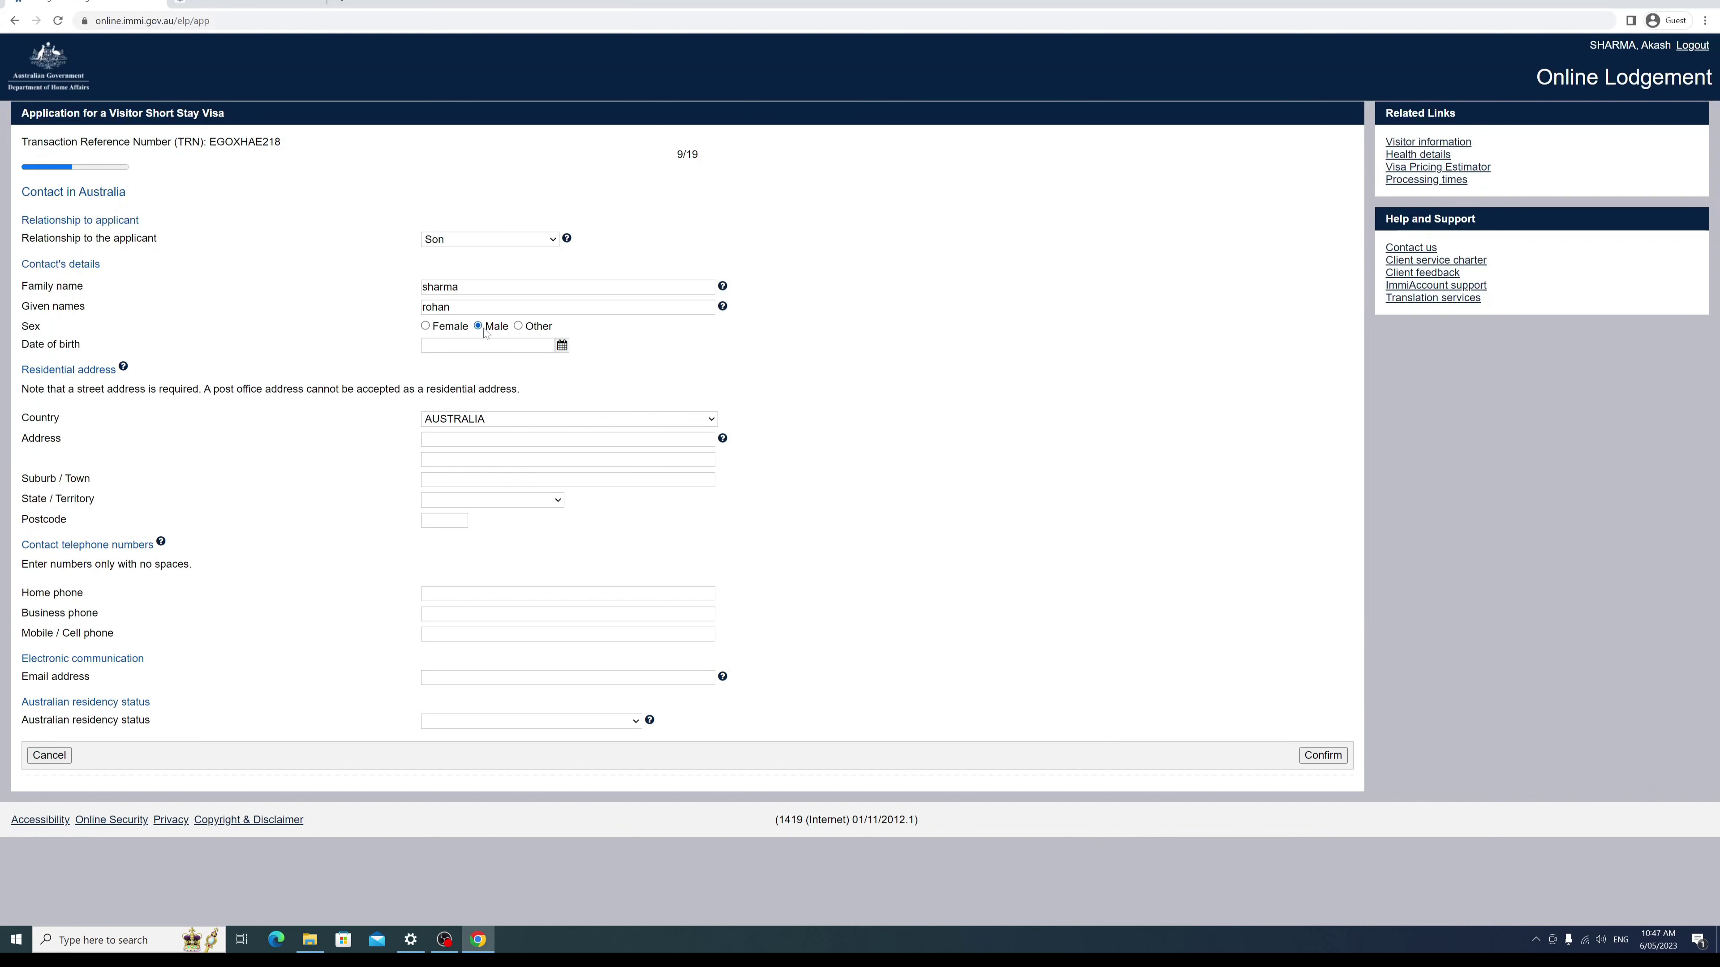
click(562, 347)
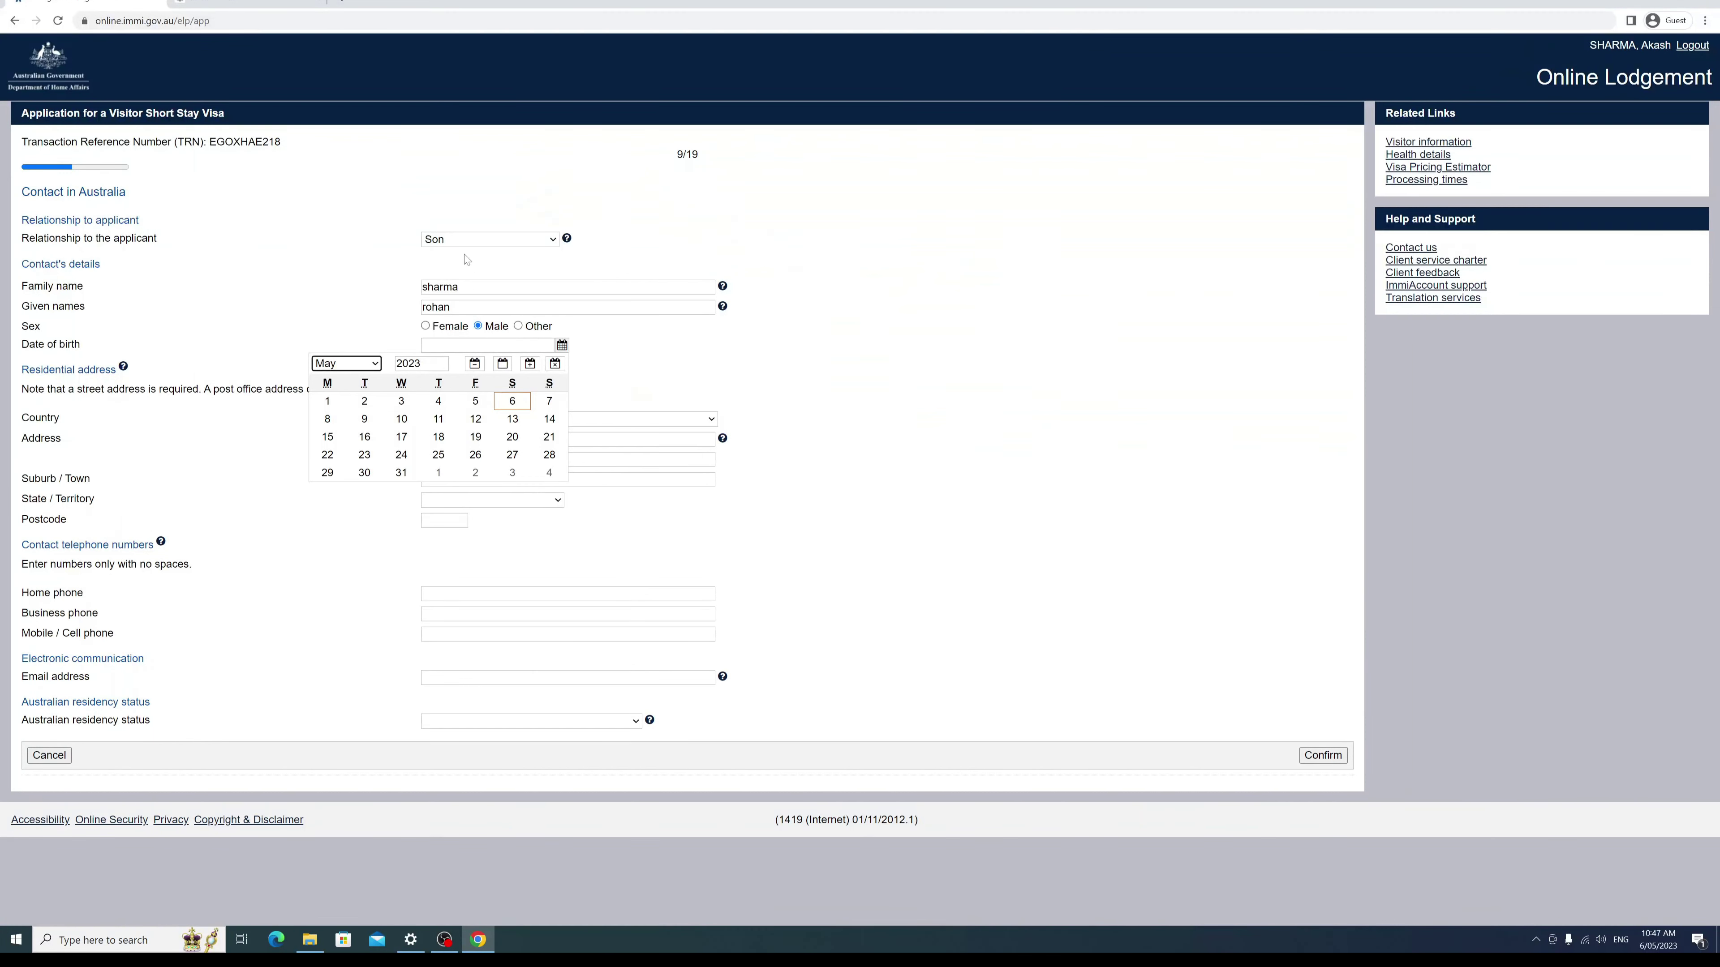
click(443, 363)
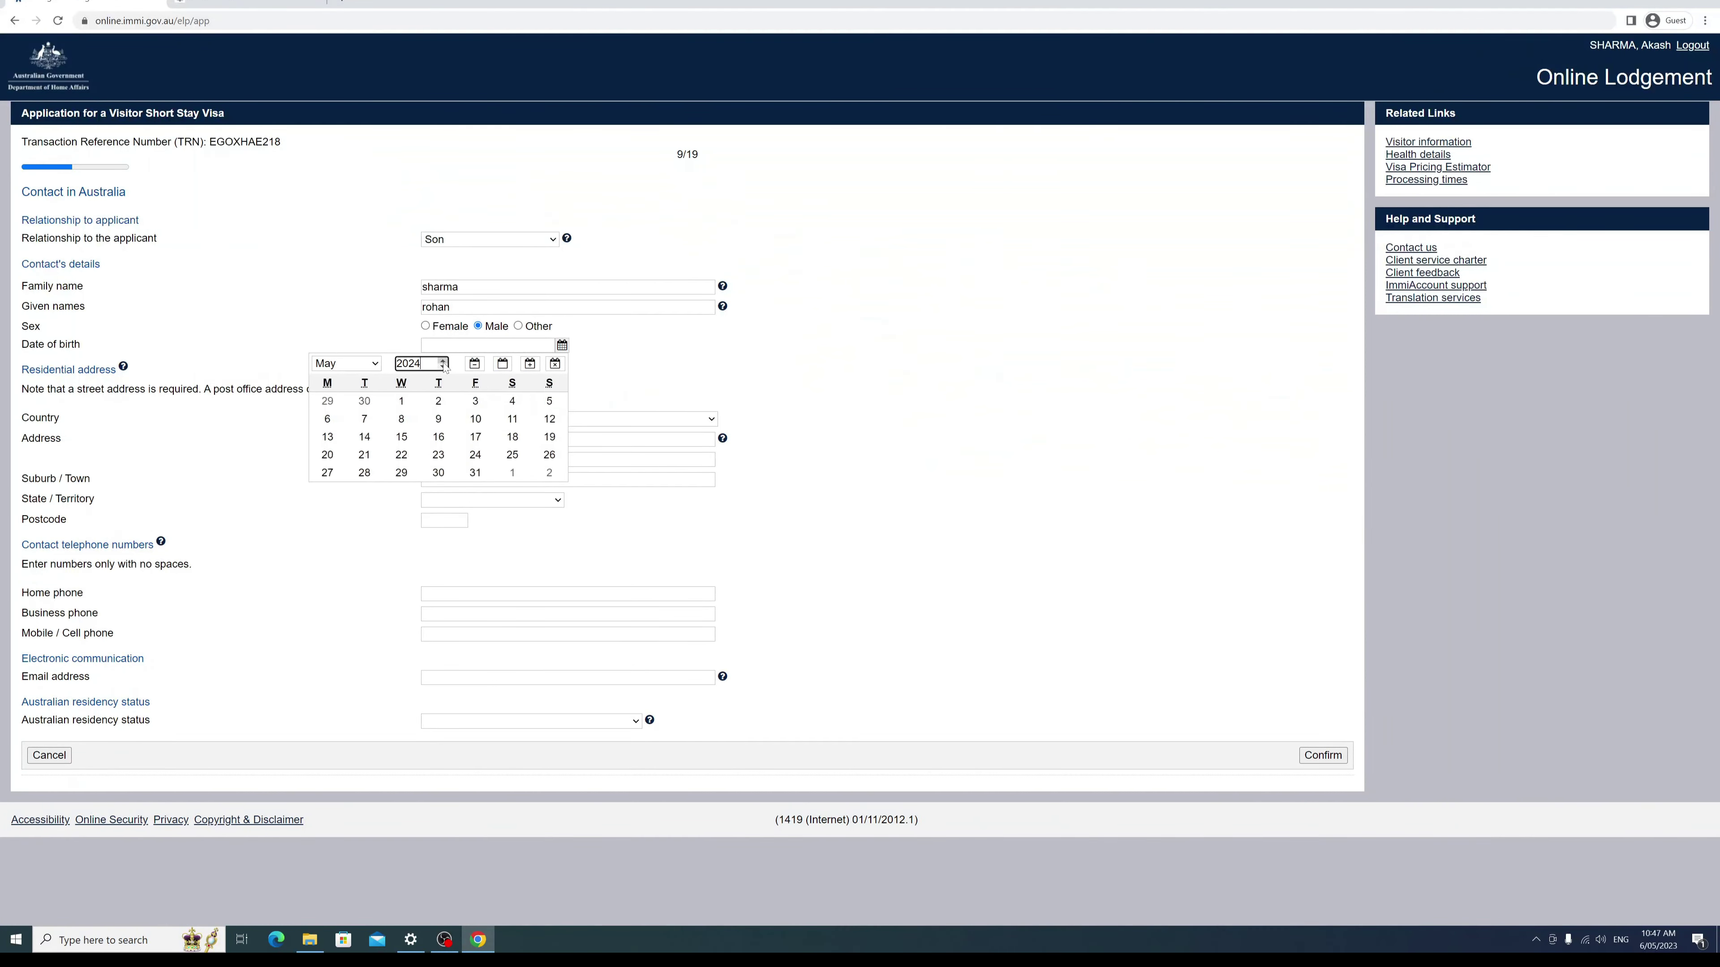
click(443, 367)
click(443, 367)
click(443, 368)
click(443, 367)
text(2012)
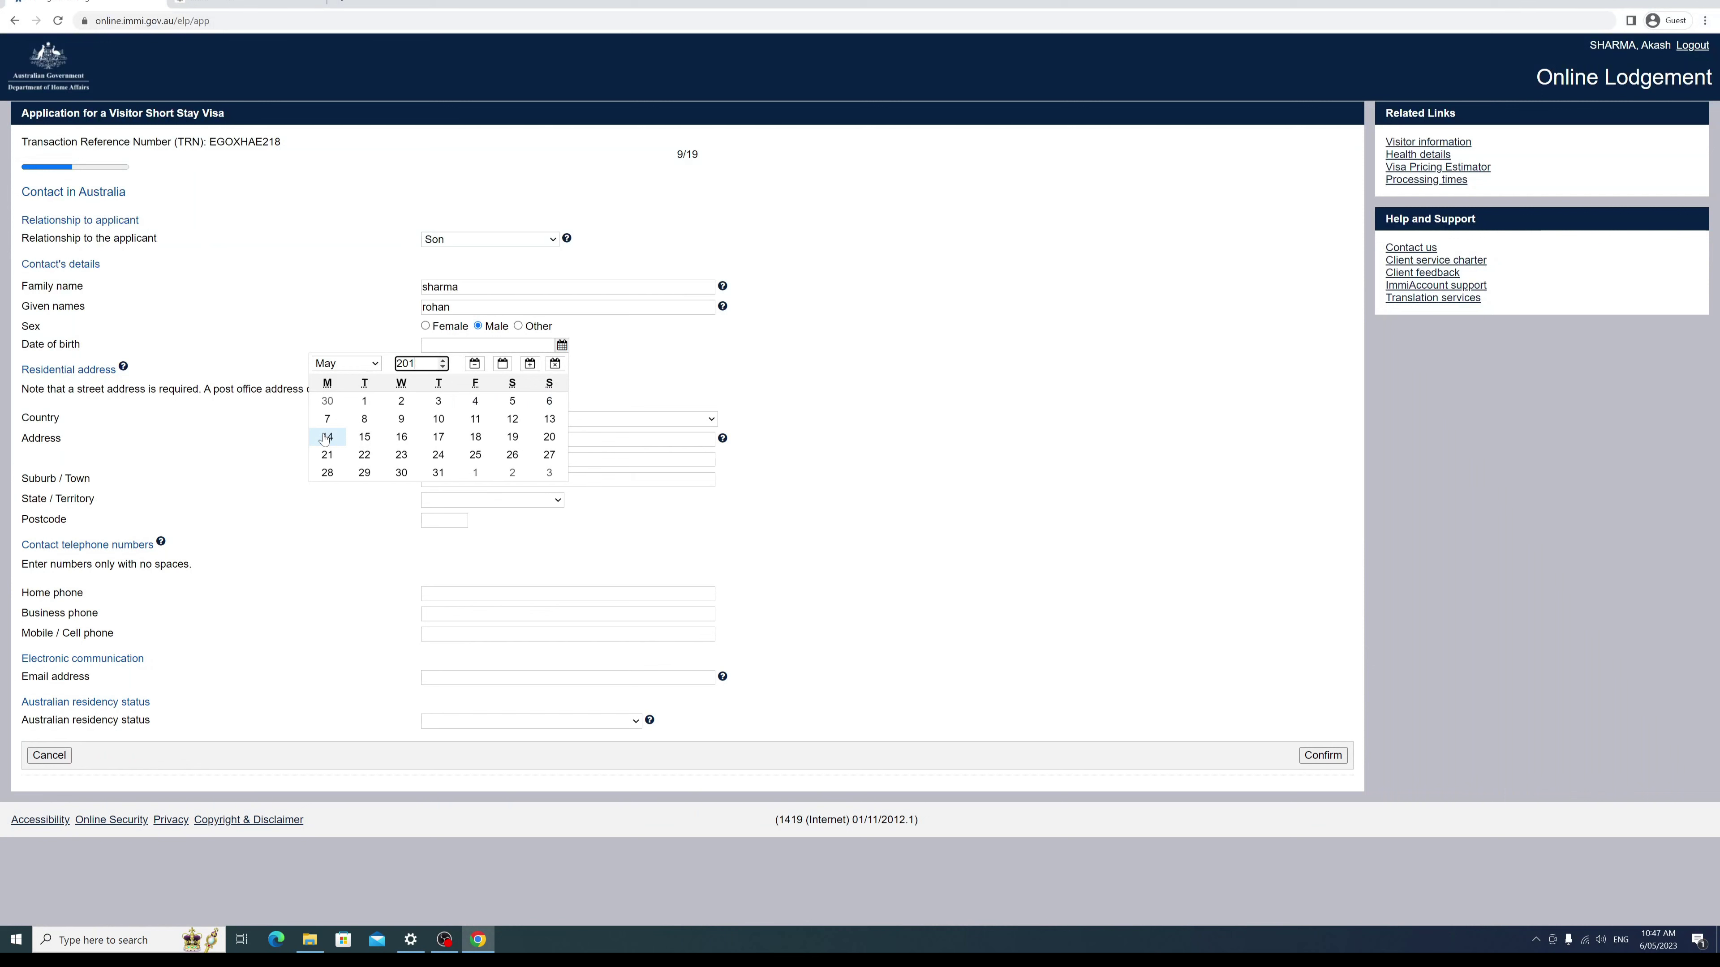
key(BackSpace)
key(BackSpace)
key(BackSpace)
key(BackSpace)
text(1995)
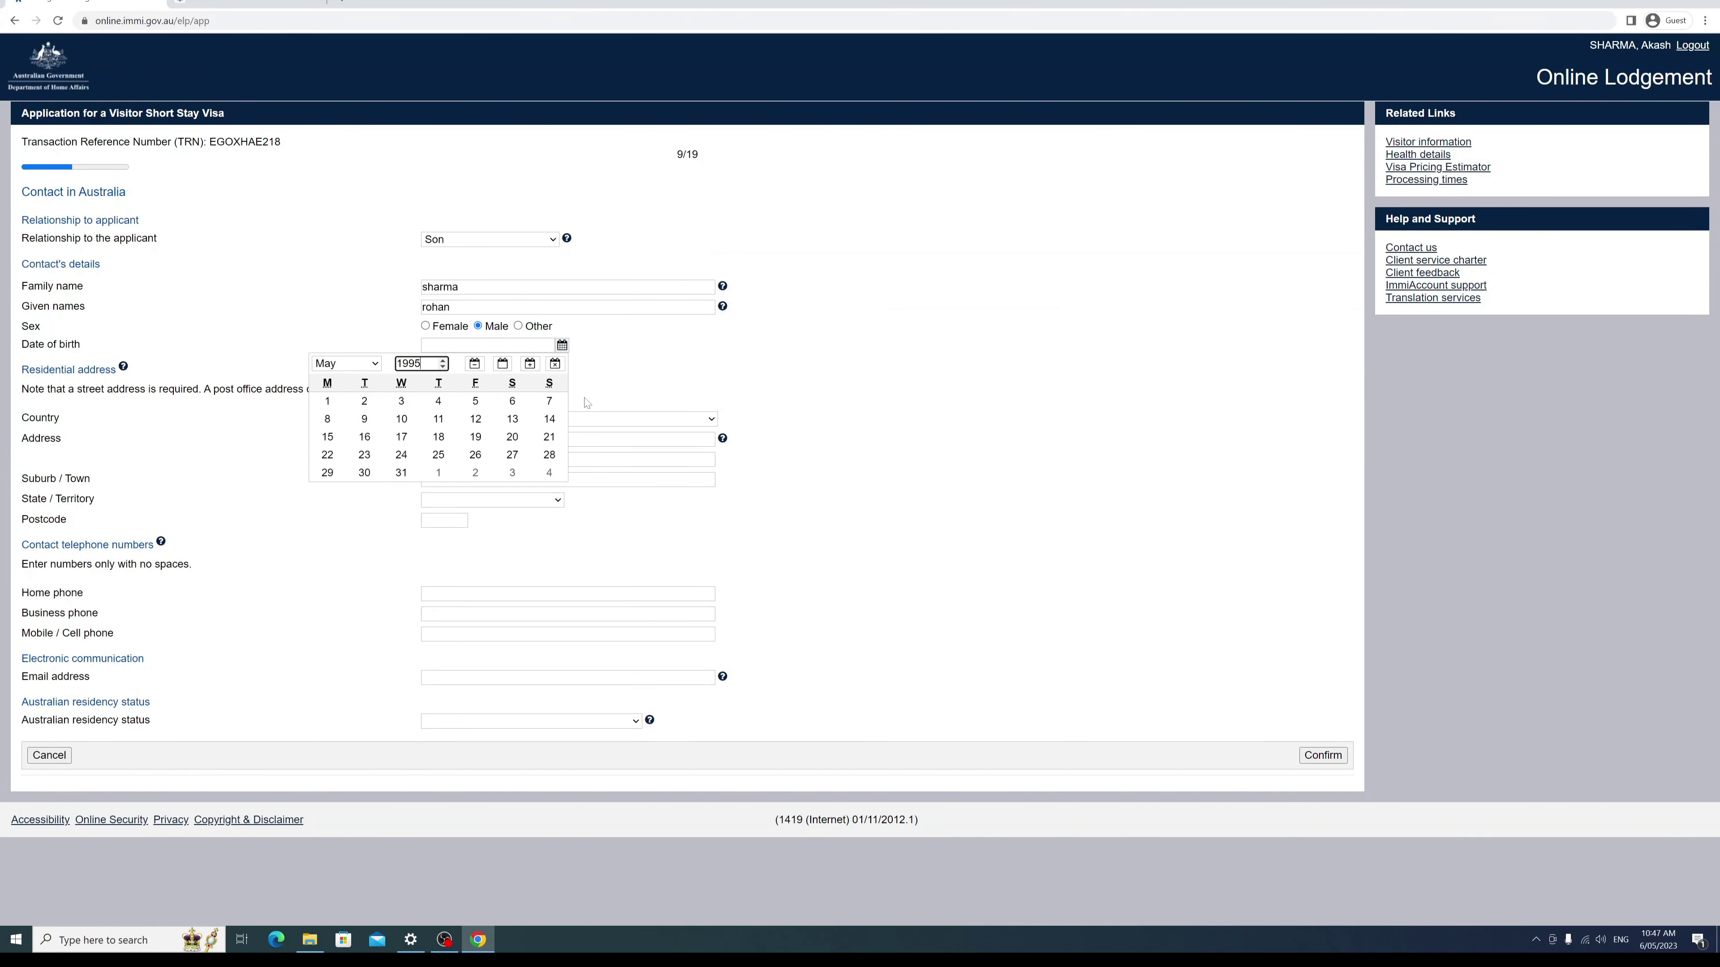
click(357, 398)
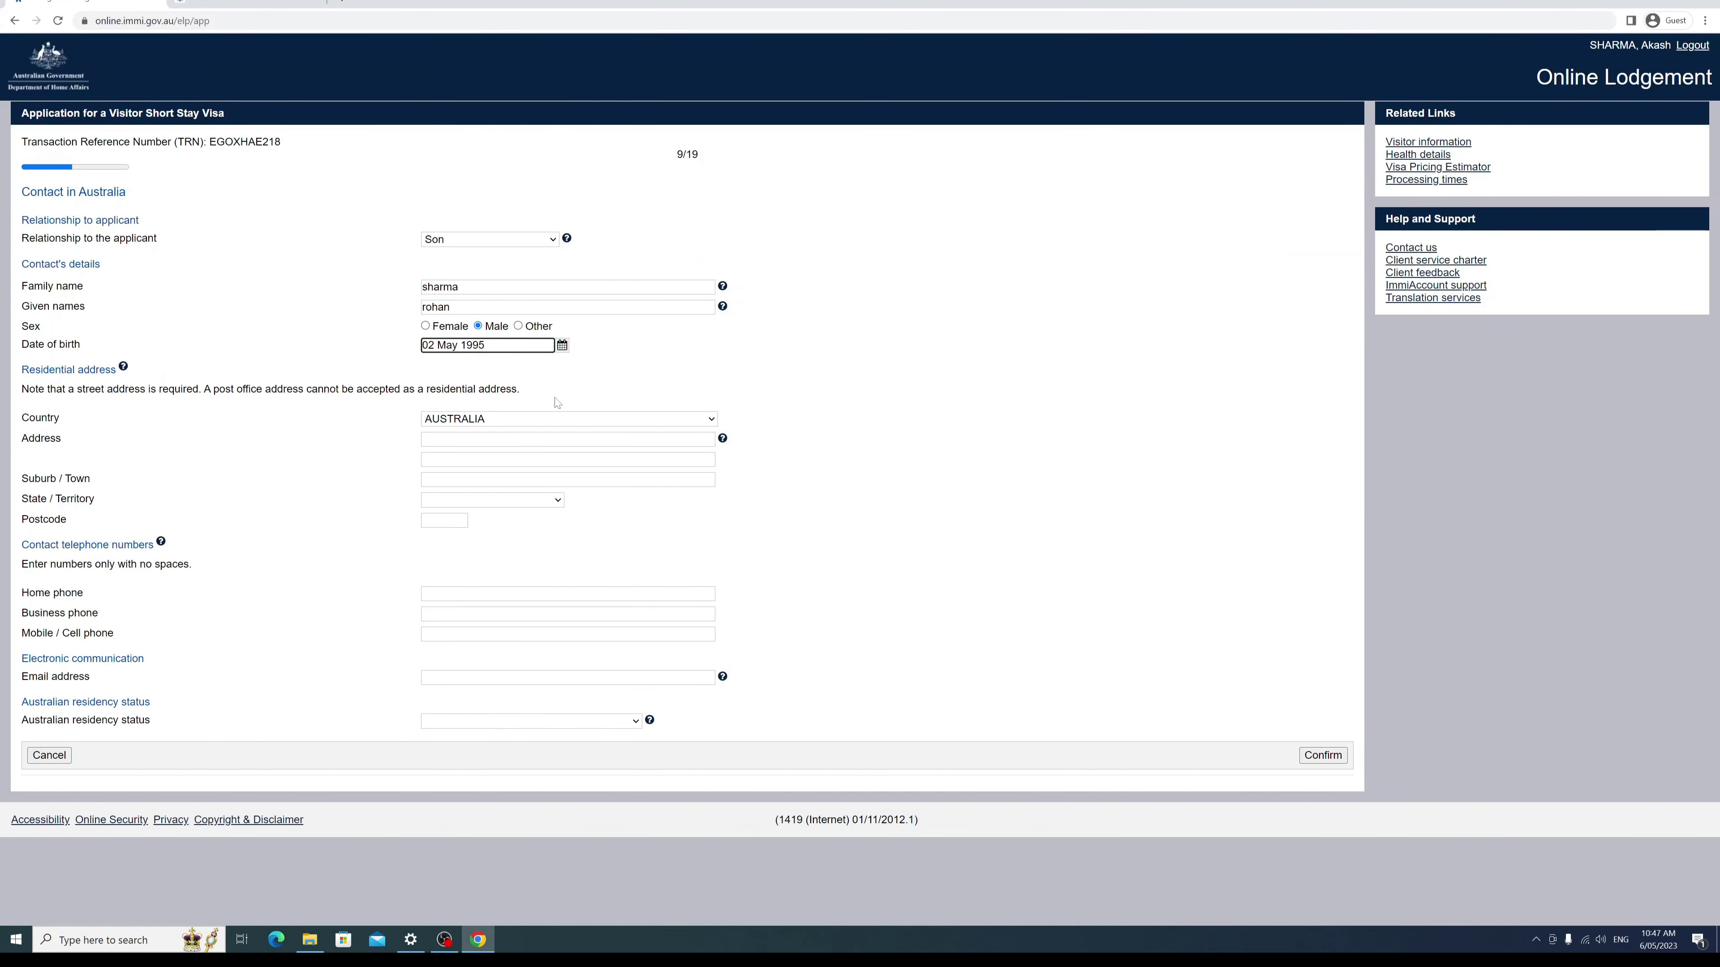
click(560, 440)
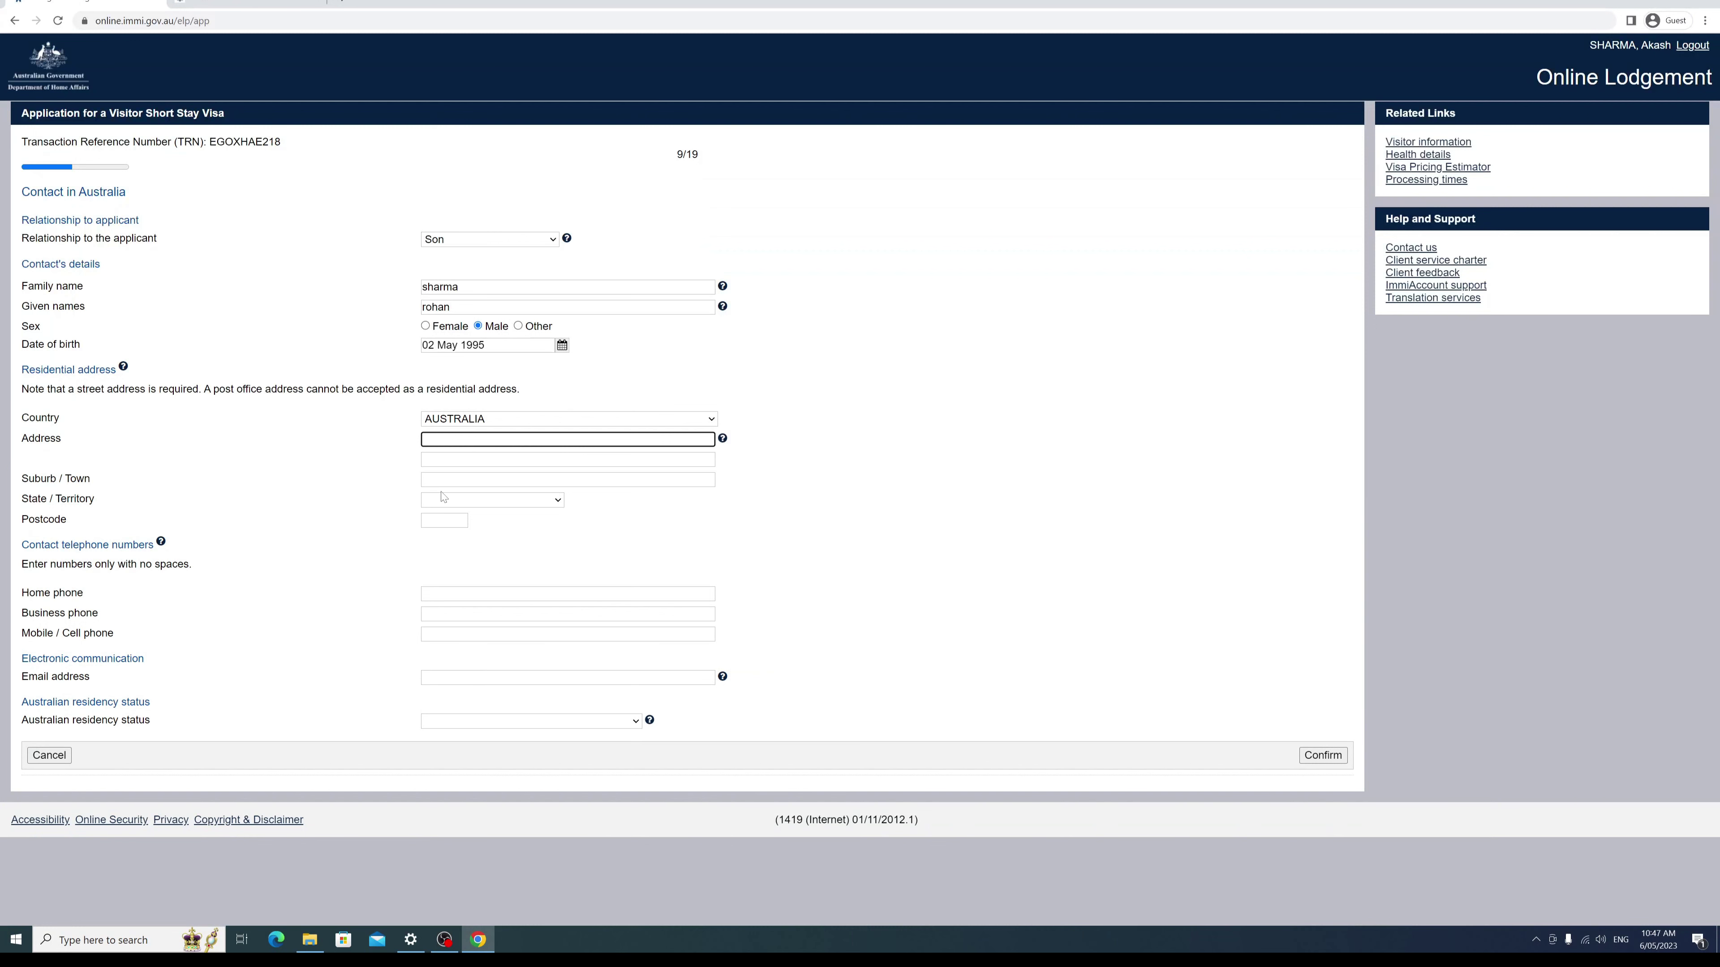
Step: Keep the country as AUSTRALIA and enter the contact's street address
key(Tab)
key(Tab)
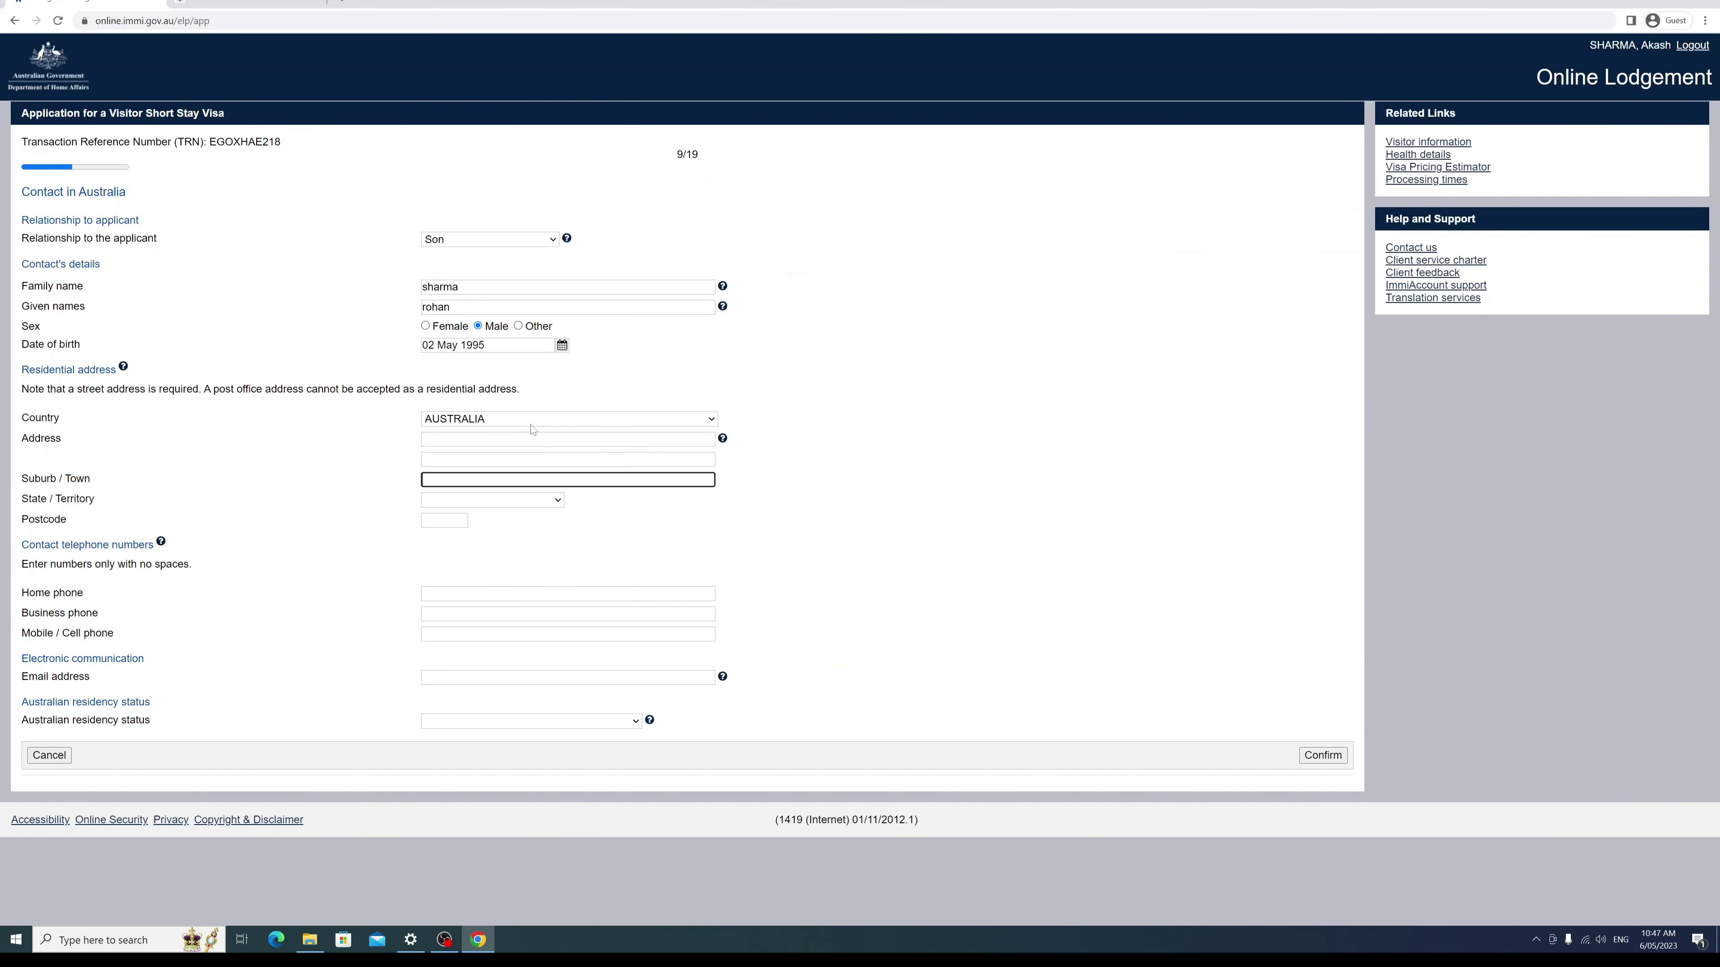
key(shift+Tab)
key(shift+Tab)
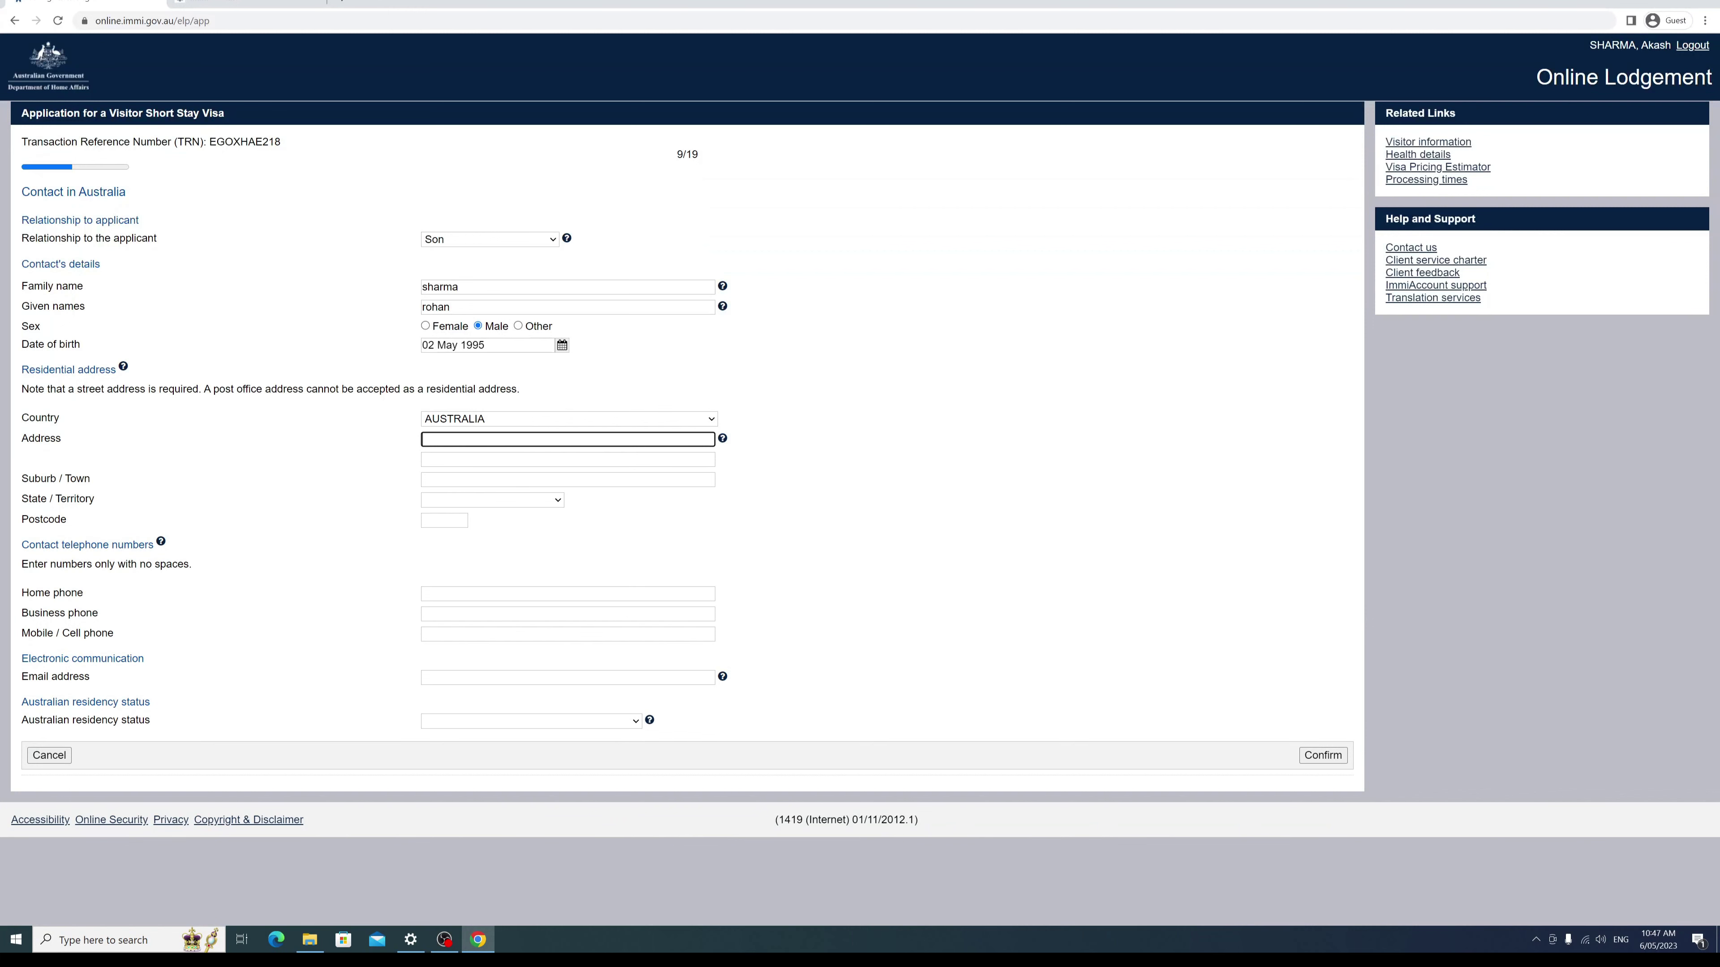
click(709, 419)
click(709, 418)
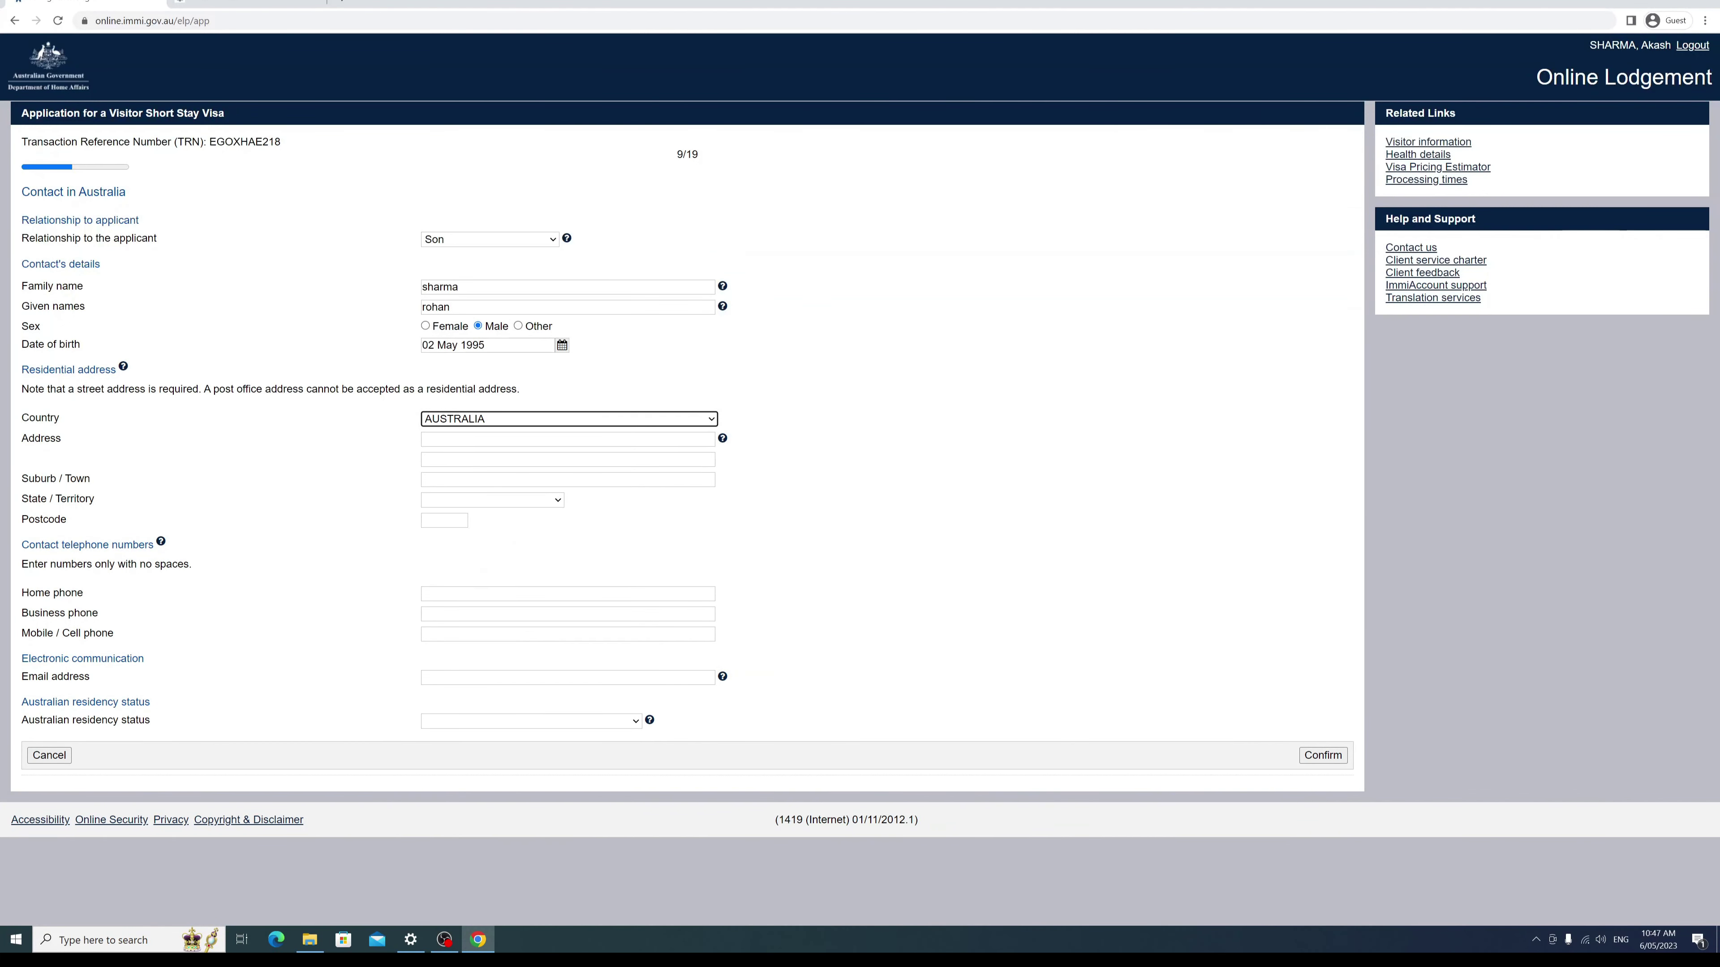
key(Tab)
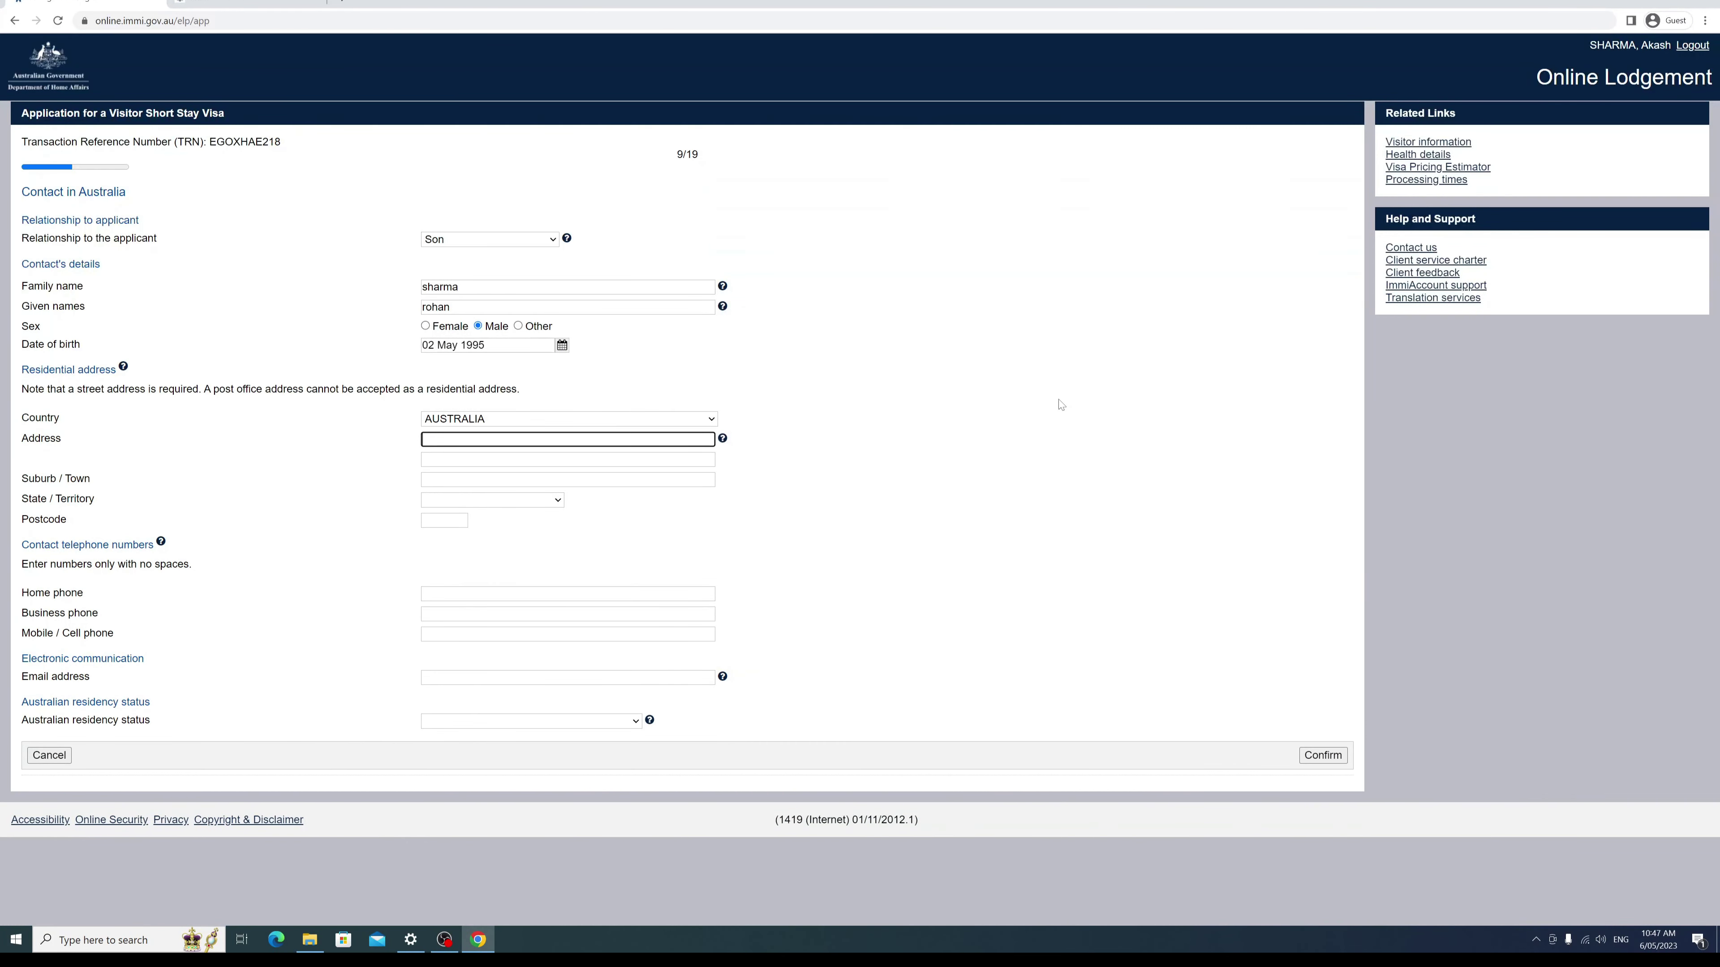
Step: Enter the contact's suburb, choose Western Australia as the state, and fill in the postcode
click(567, 479)
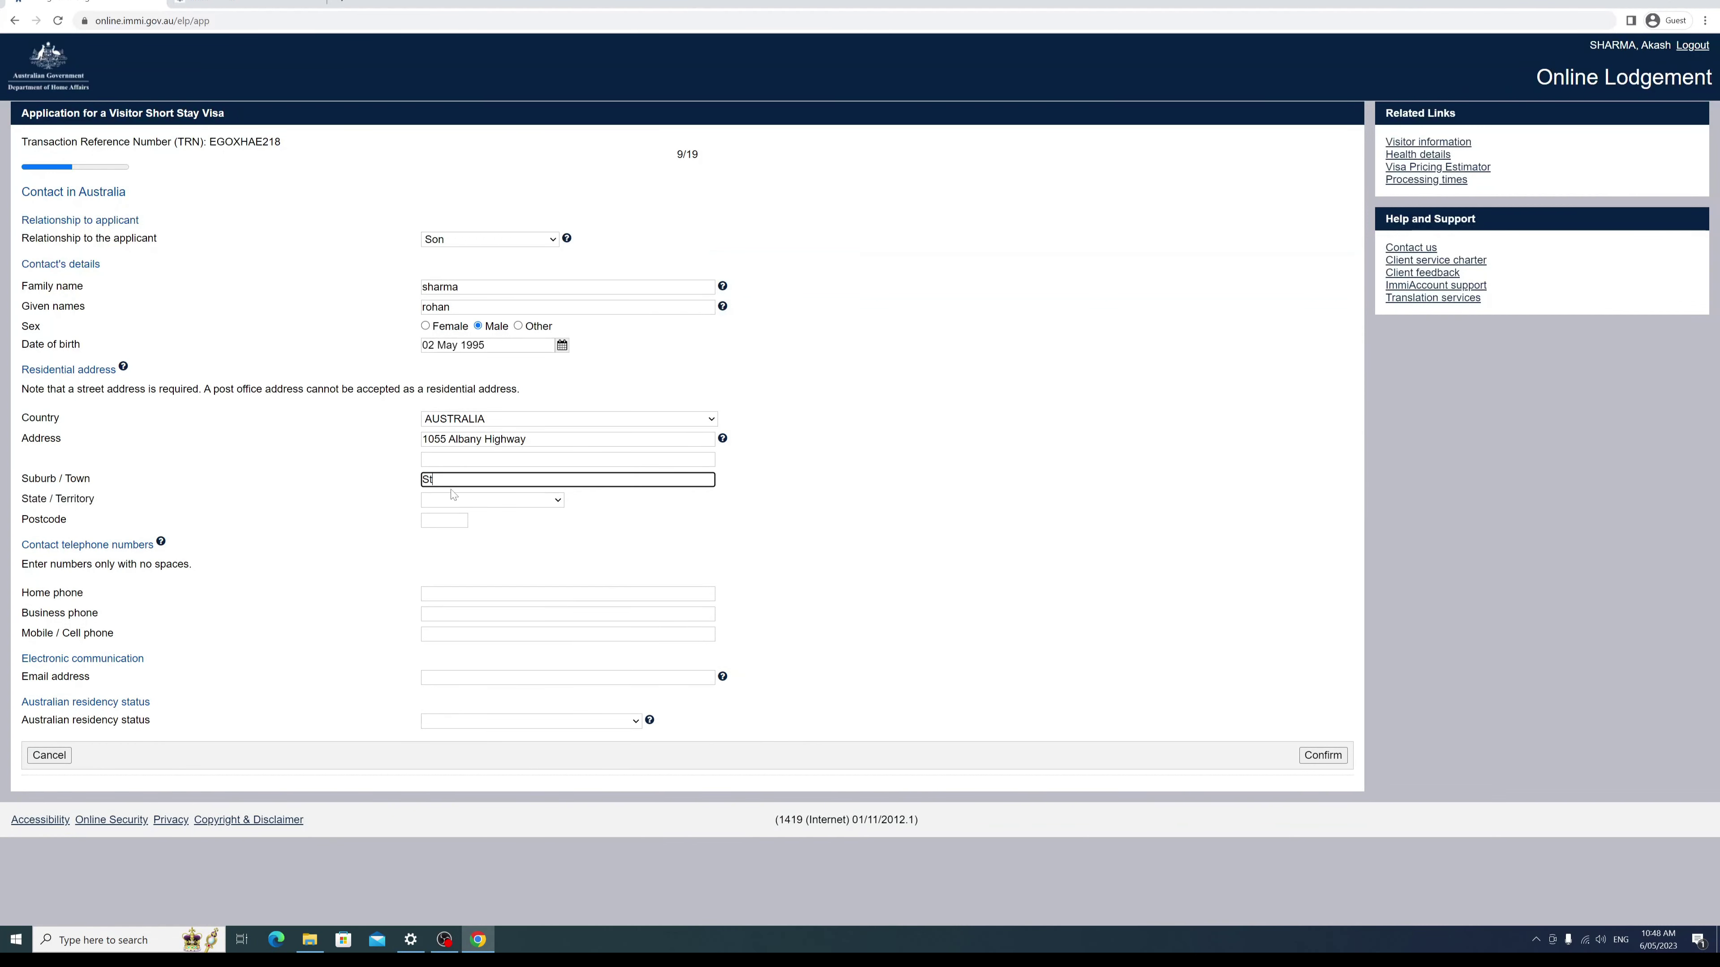
text(St. Jamesd)
click(559, 501)
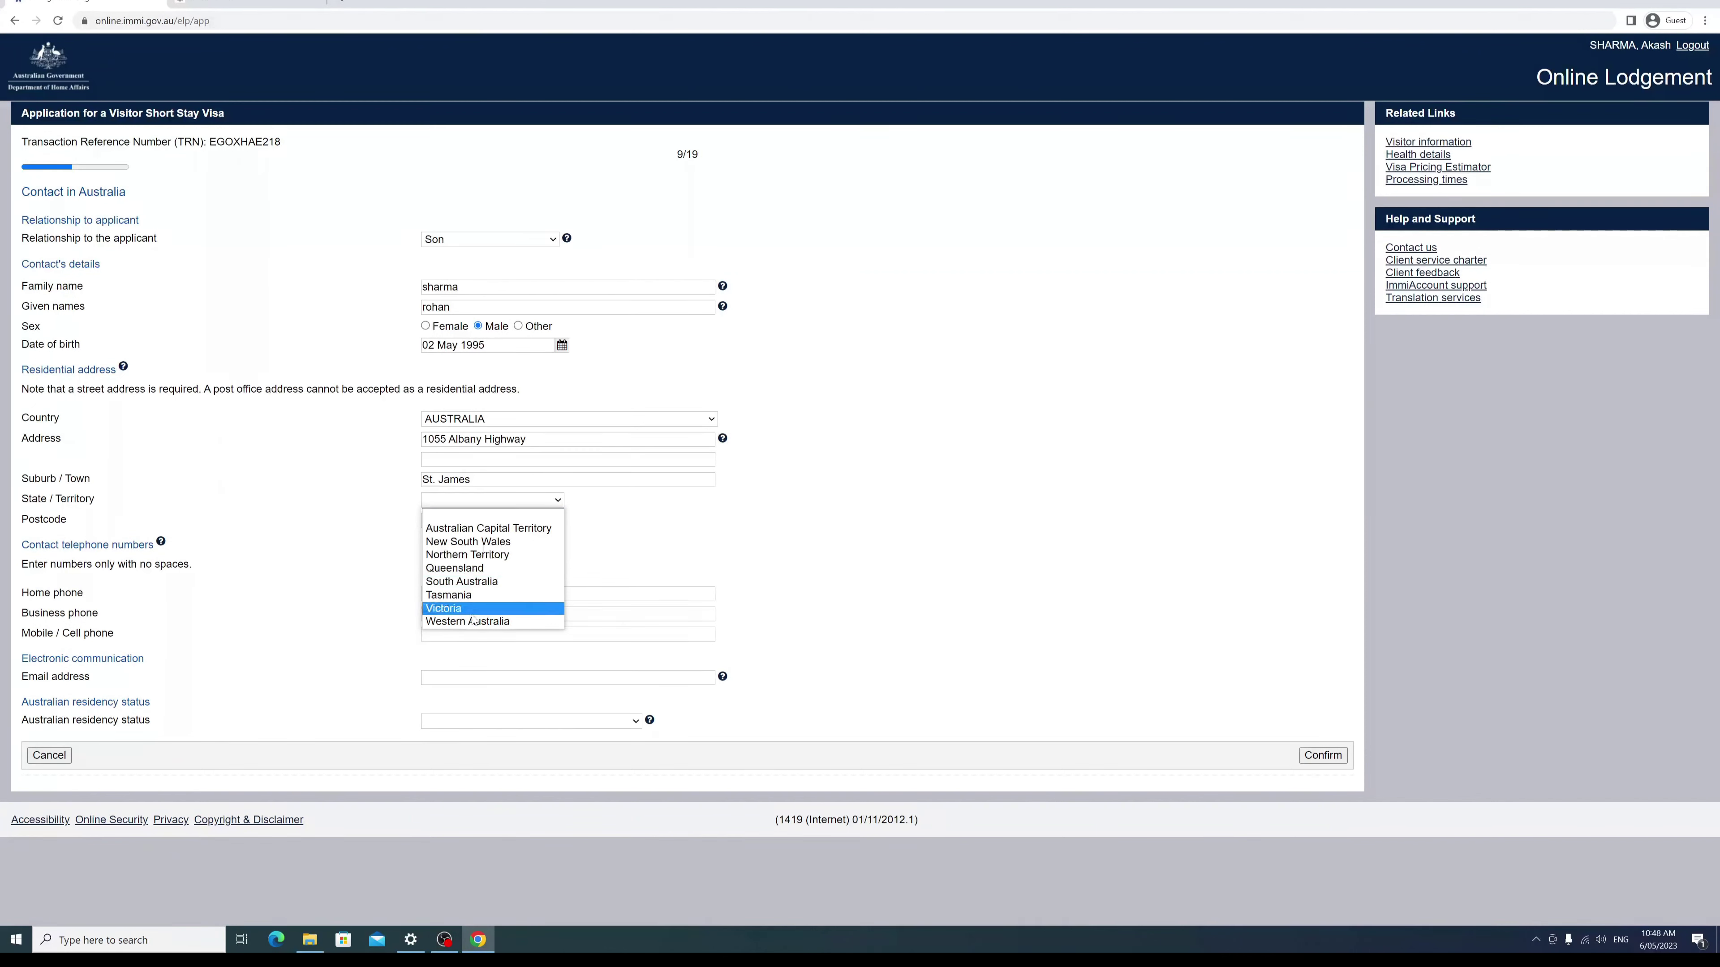
click(488, 630)
click(425, 527)
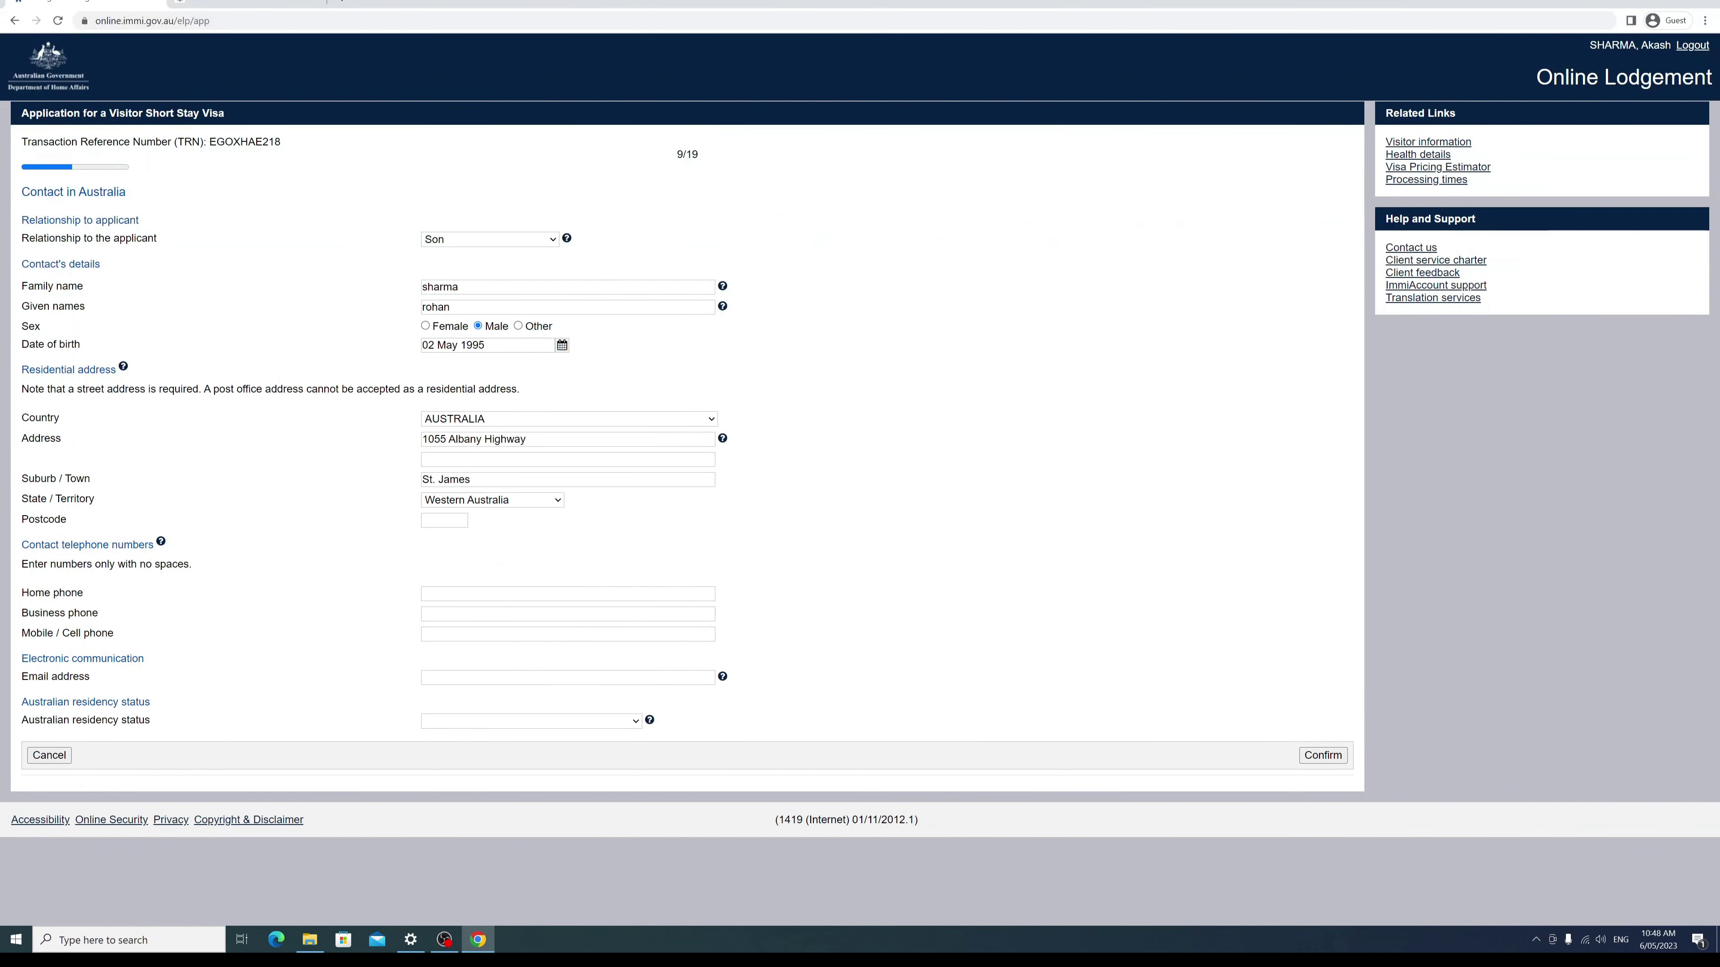
key(Tab)
text(612)
key(BackSpace)
key(BackSpace)
text(102)
click(234, 577)
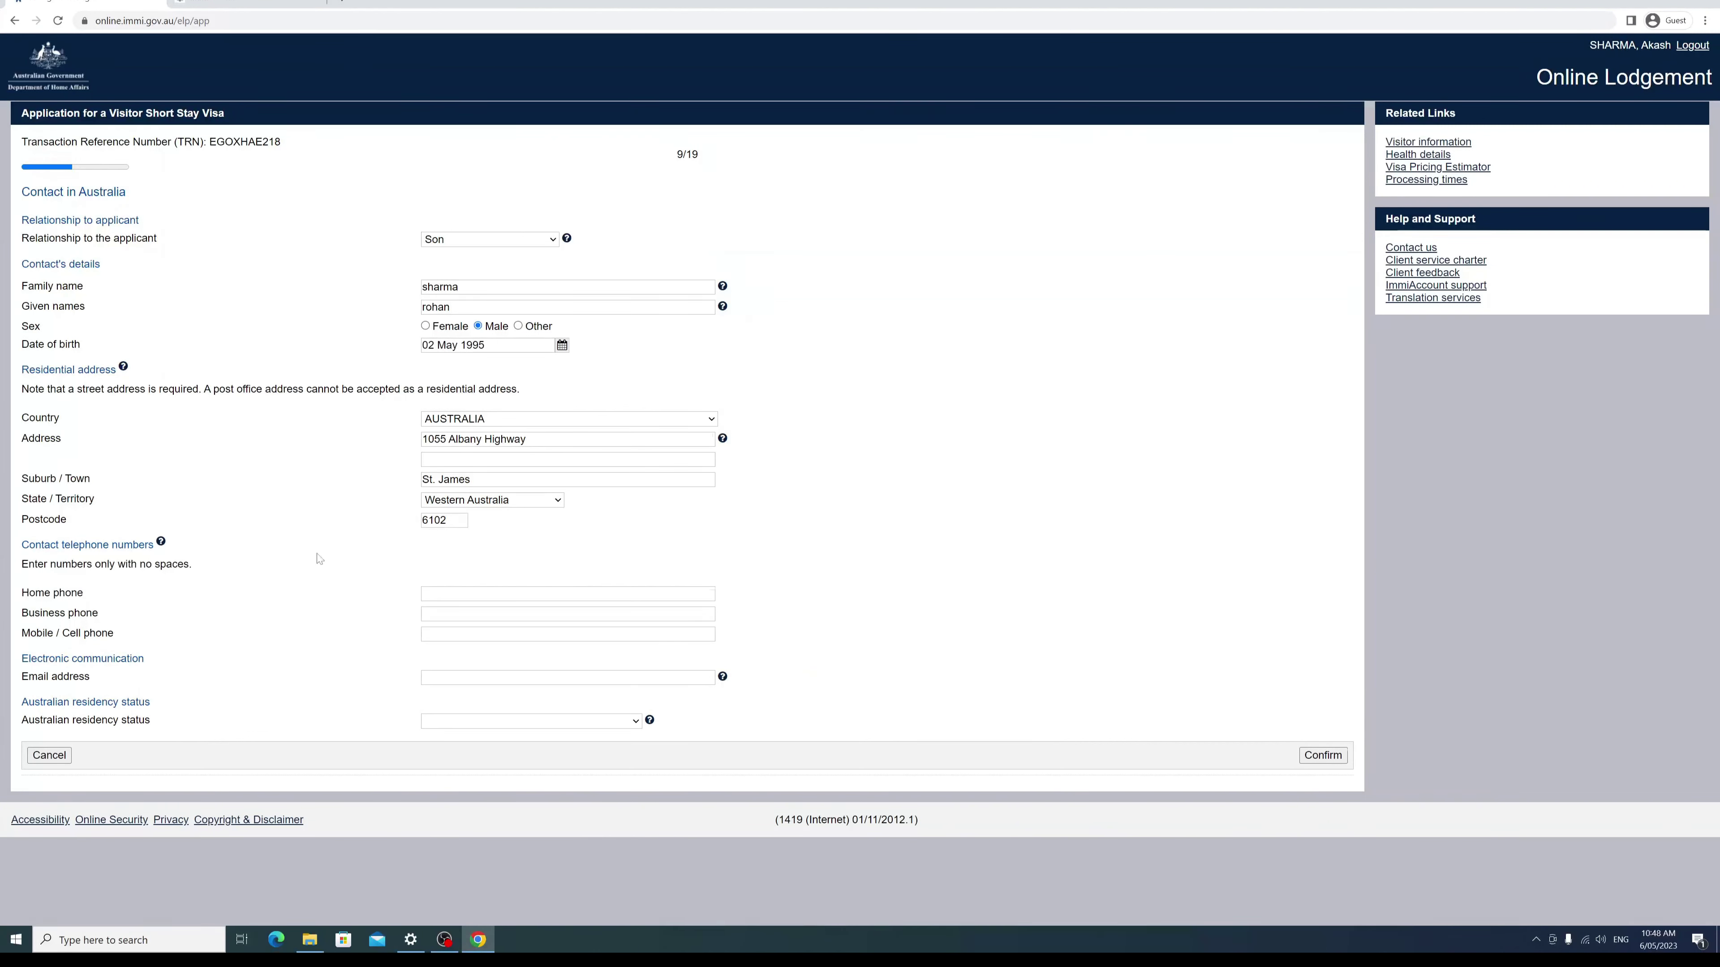
Step: Fill in the contact's mobile number and e-mail address
click(493, 635)
text(0)
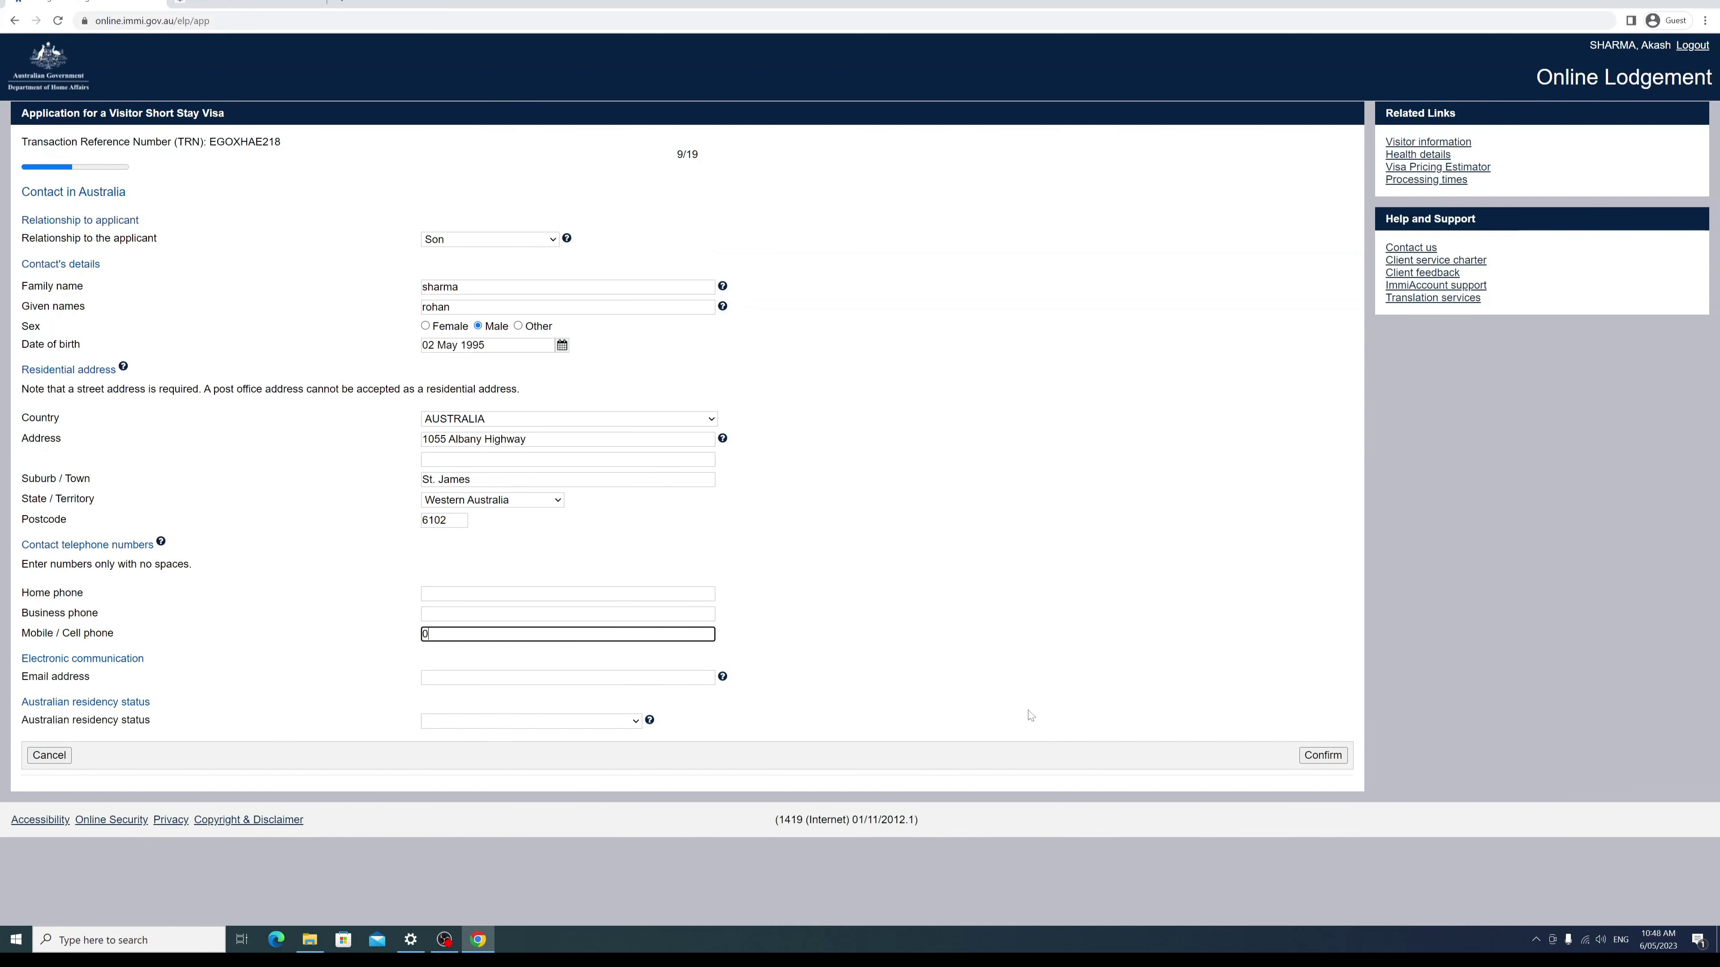
text(412000000)
click(558, 674)
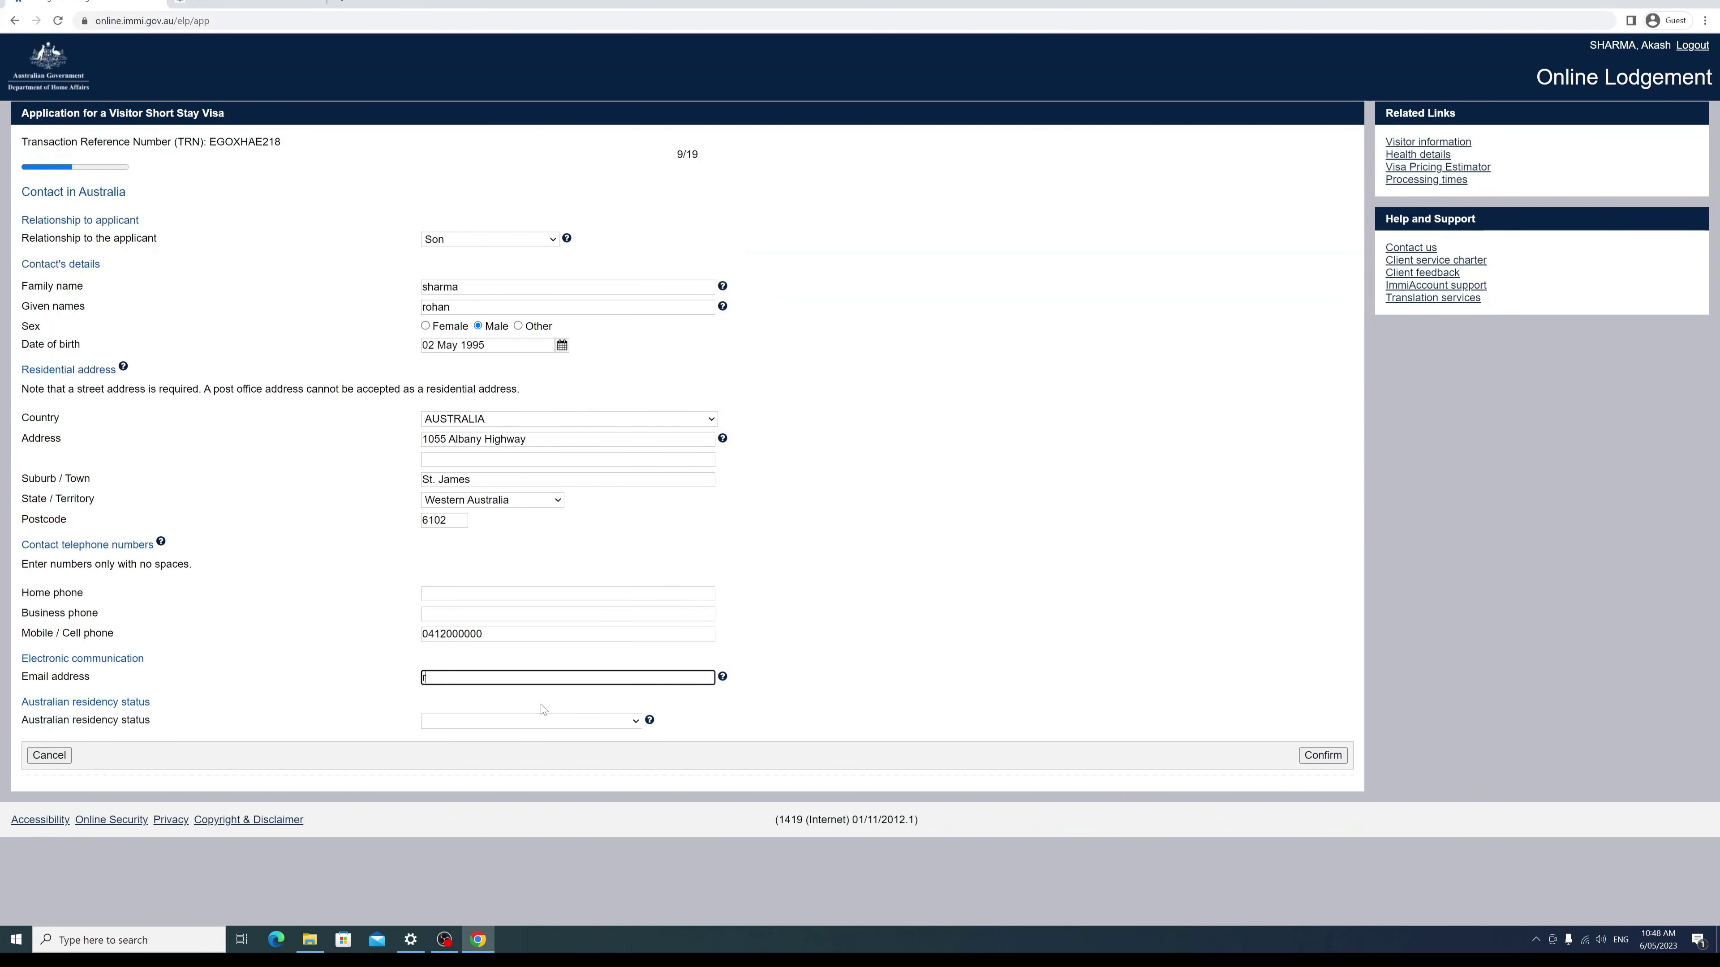
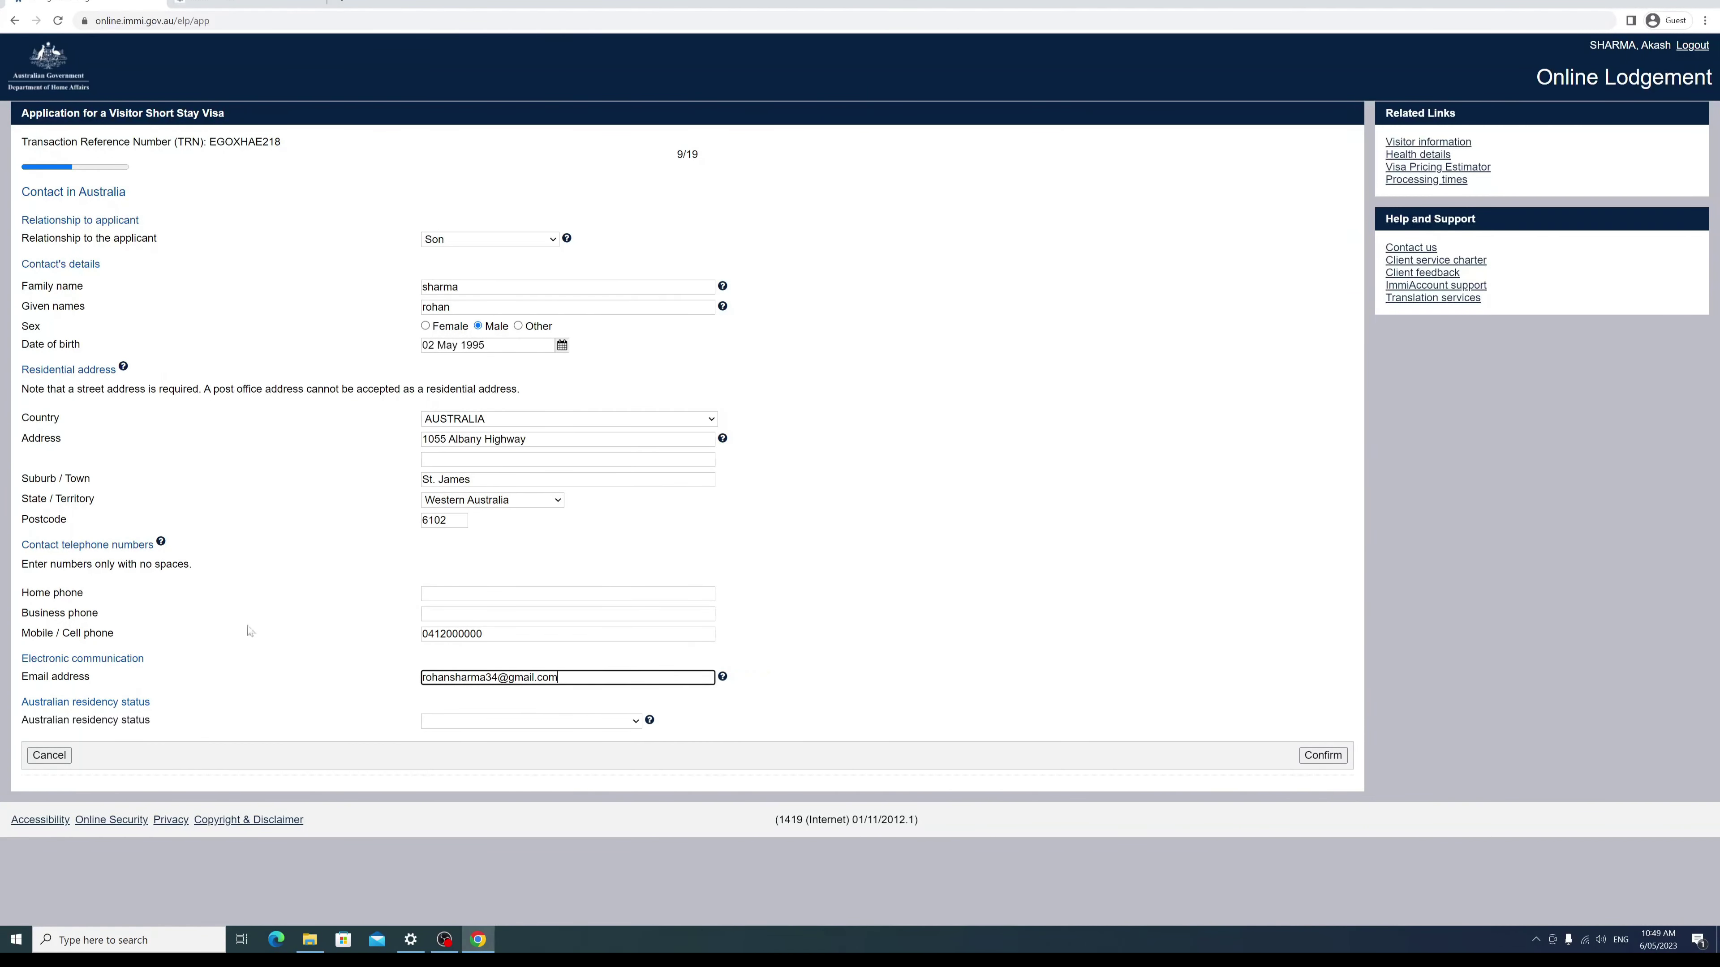
Step: Set the contact's residency status to Australian Permanent Resident
click(243, 631)
click(610, 722)
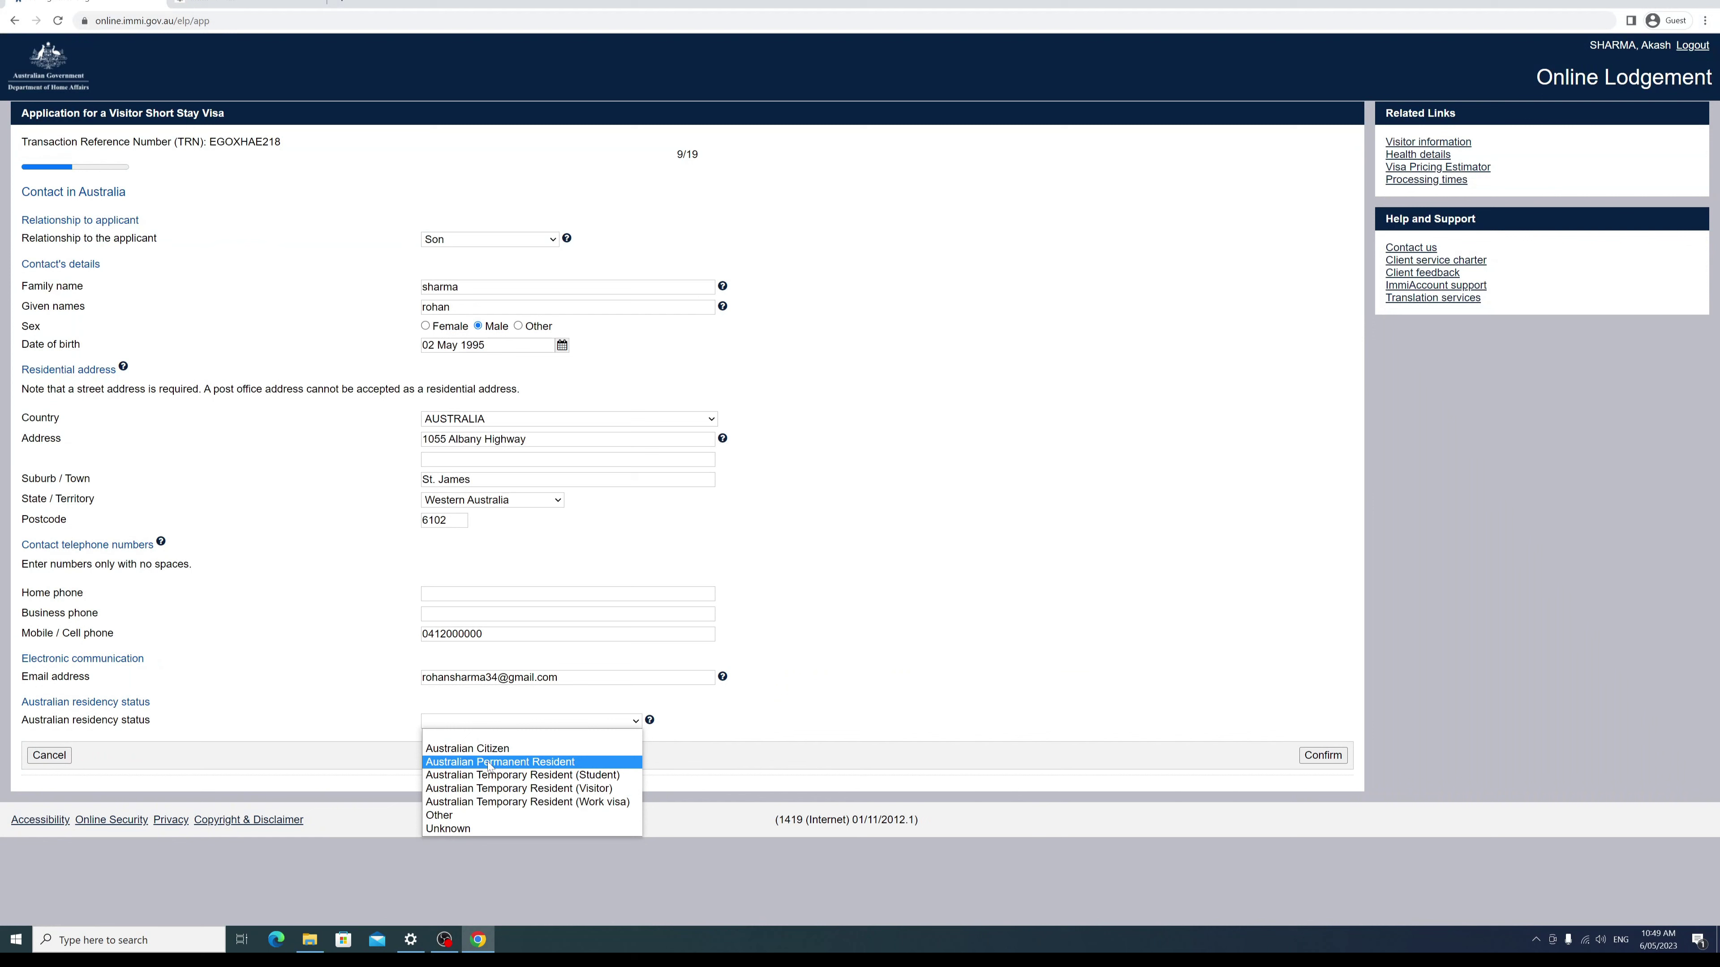
click(466, 817)
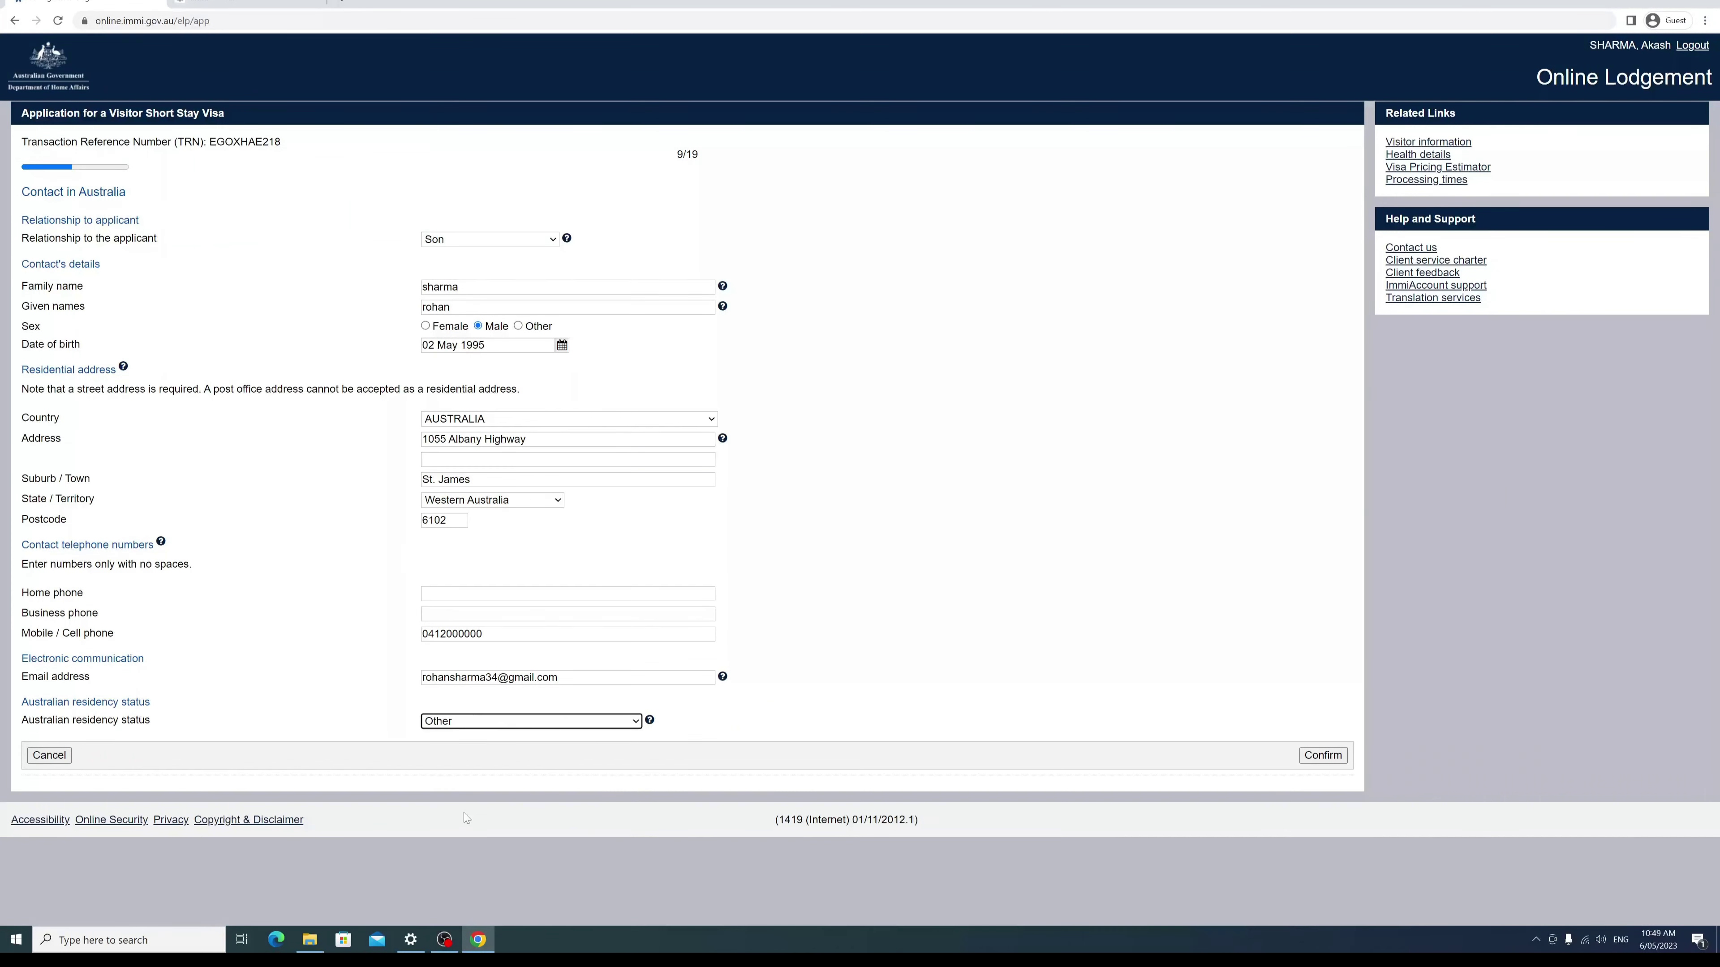
click(581, 725)
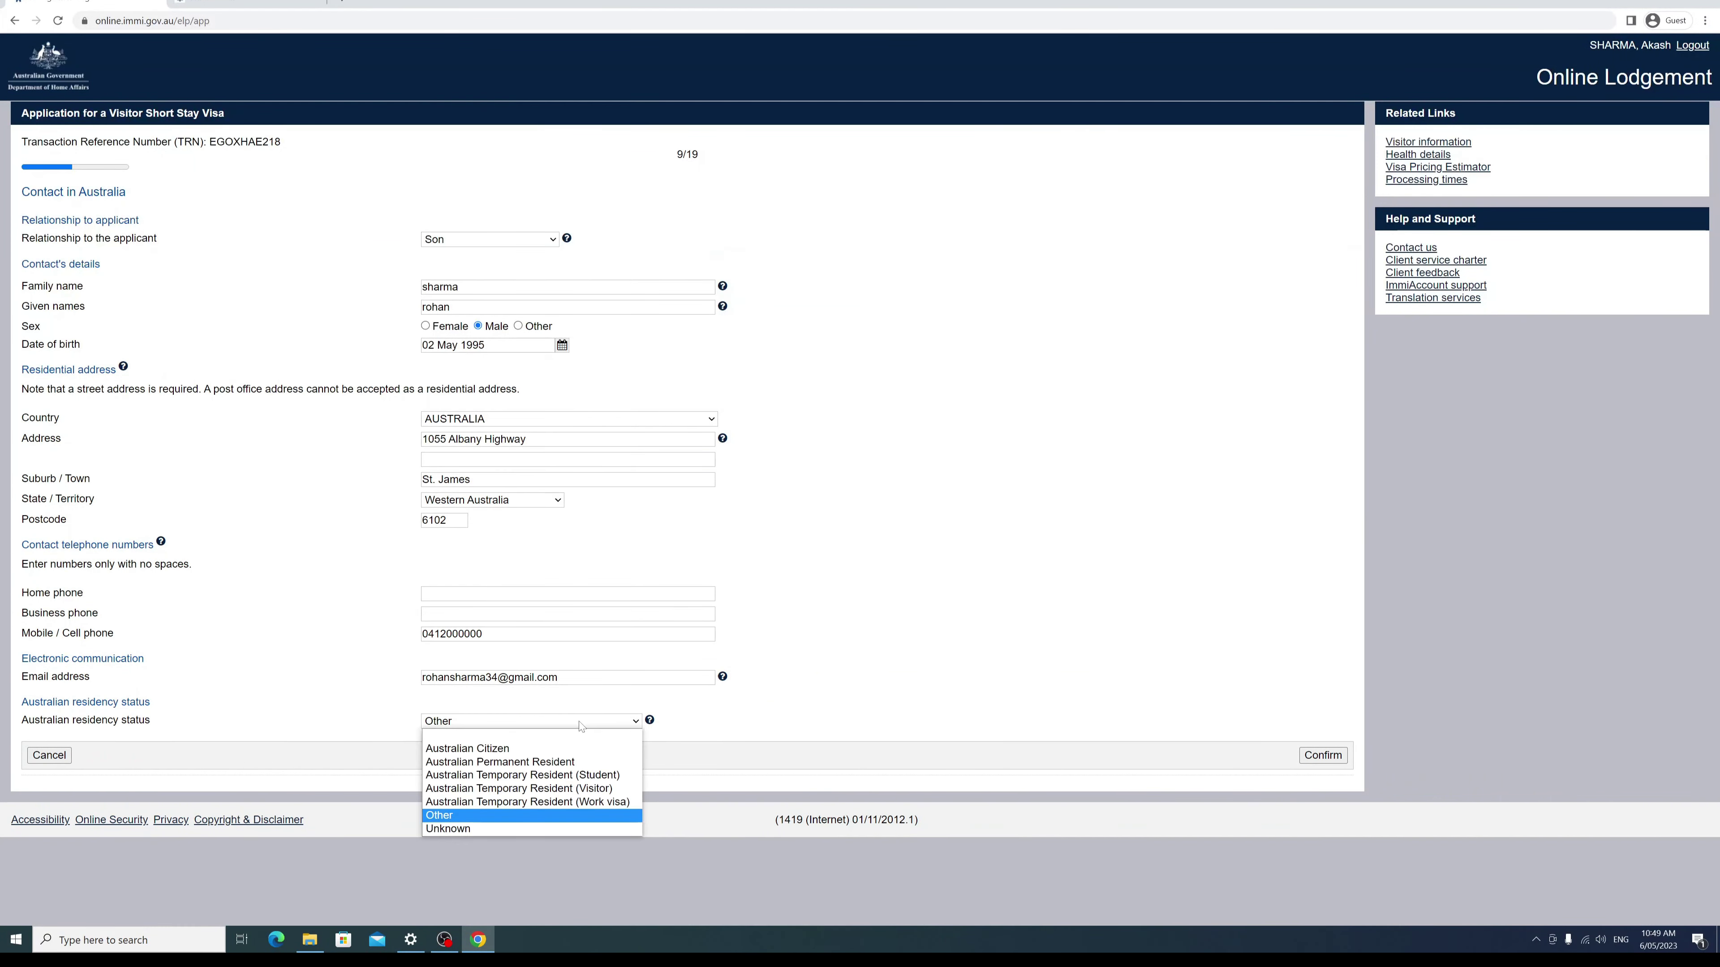
click(440, 815)
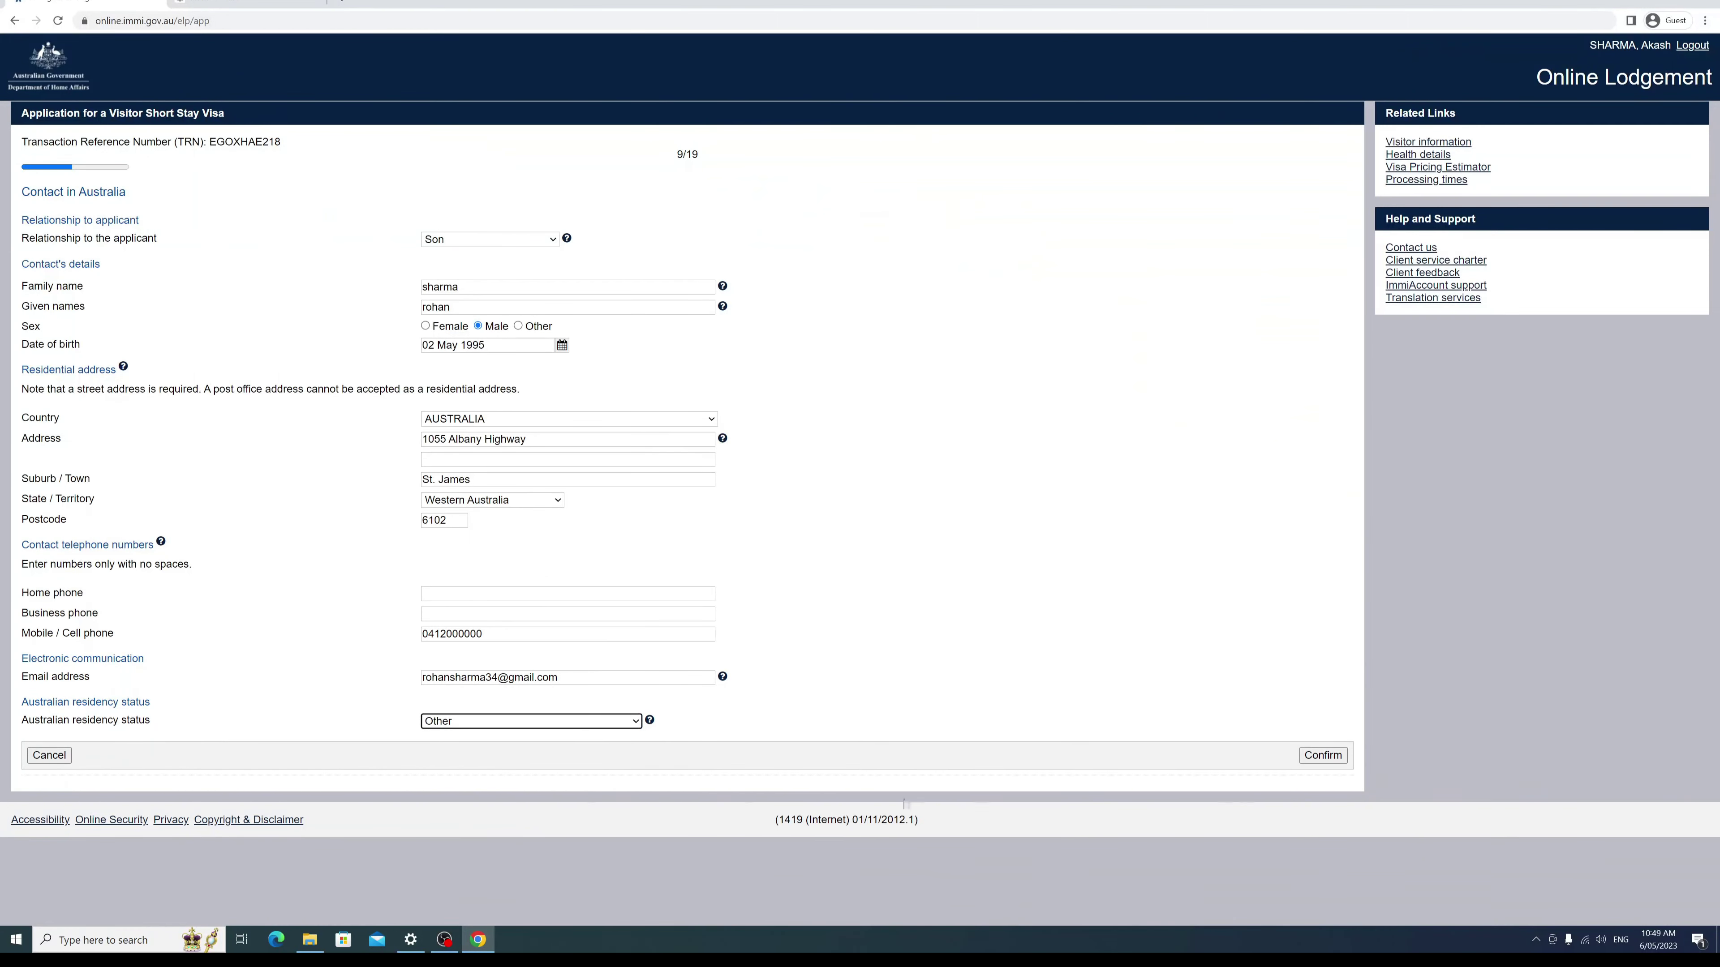
click(539, 724)
click(510, 751)
Step: Confirm the Son contact into the relatives table and advance to the overseas employment page
click(1323, 755)
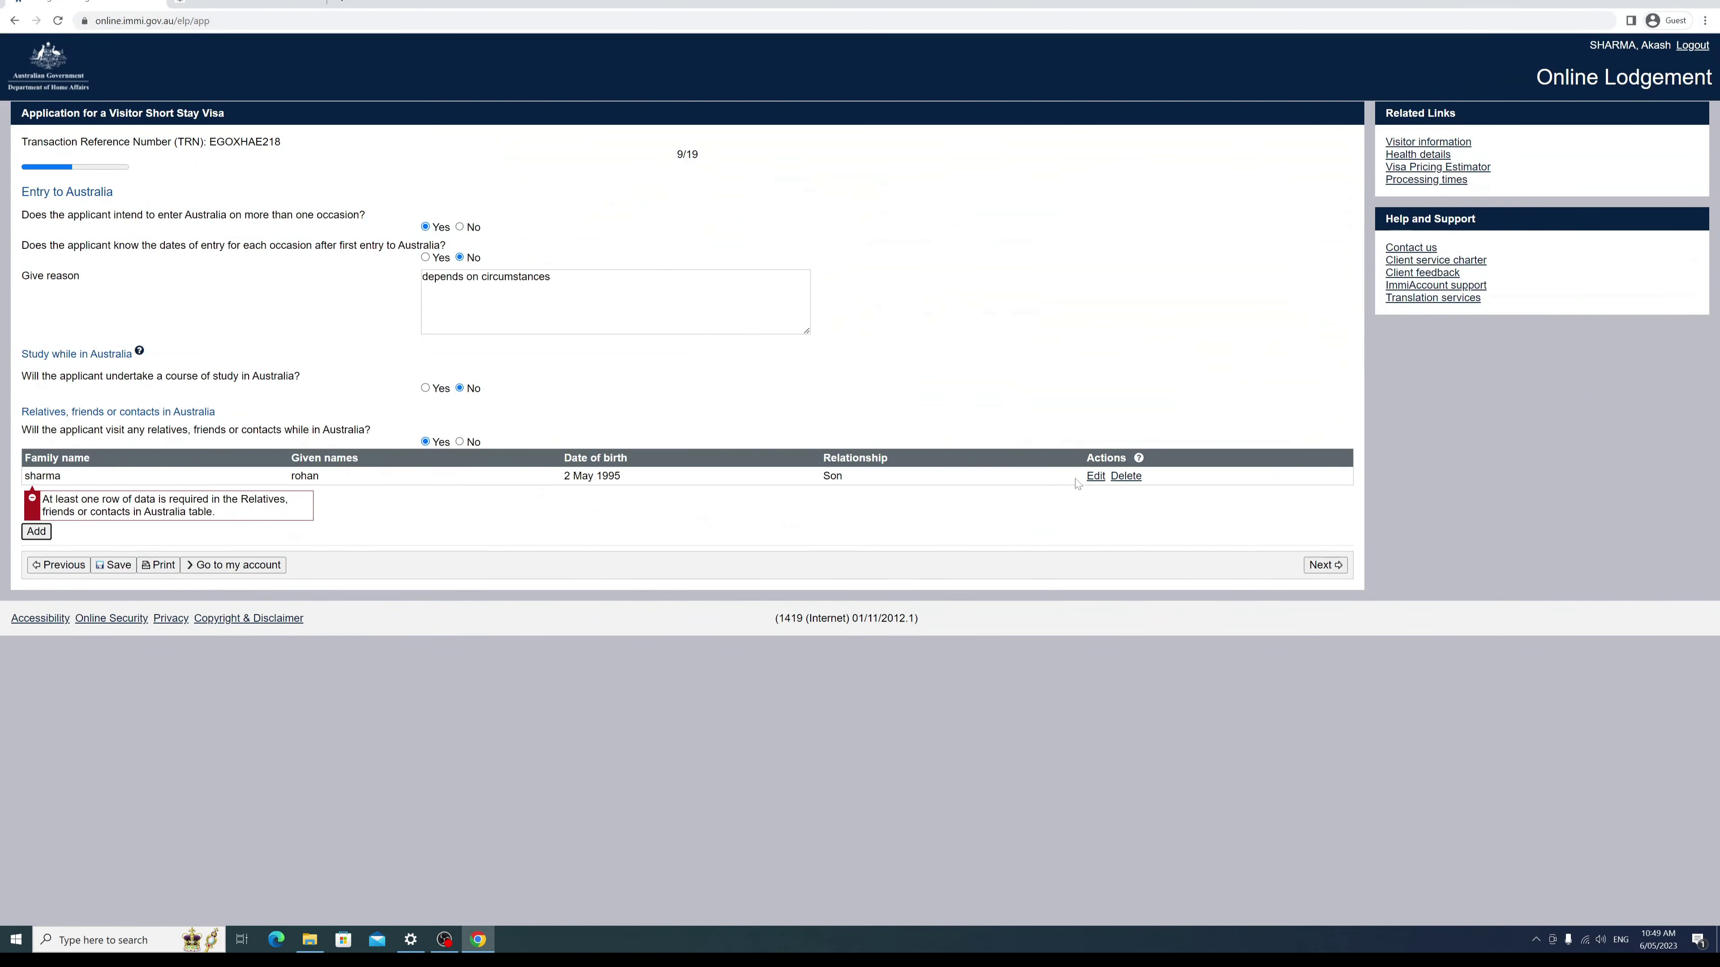
click(1326, 565)
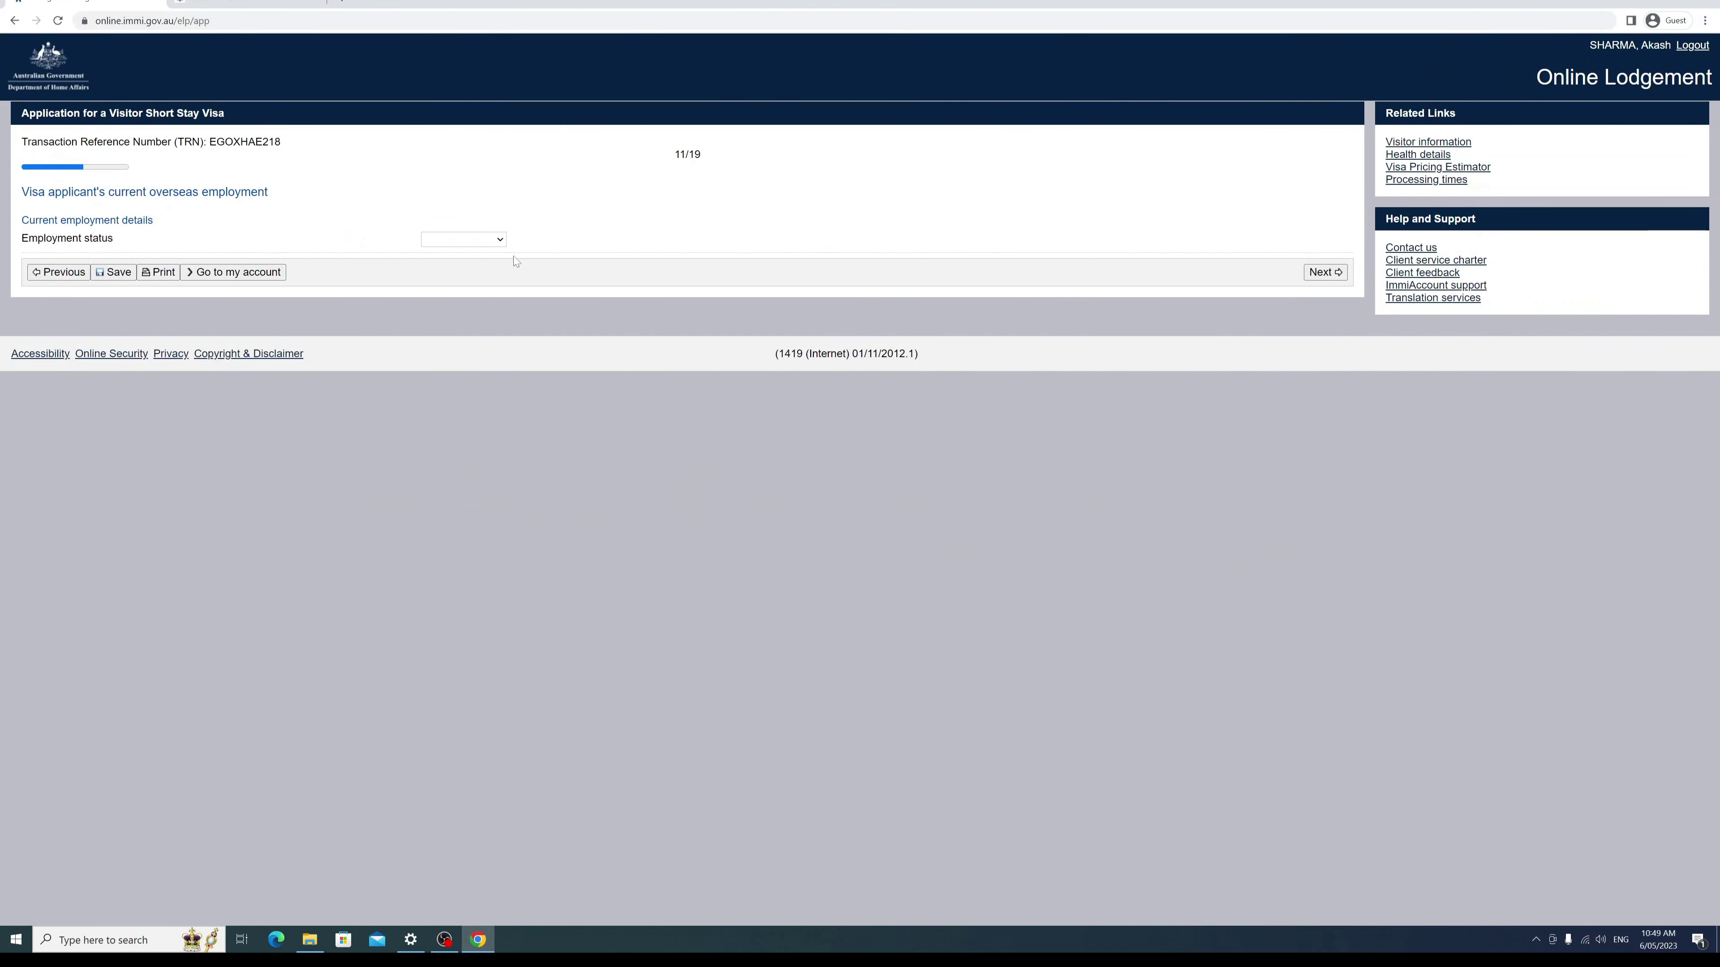
Step: Set the applicant's employment status to Retired
click(492, 242)
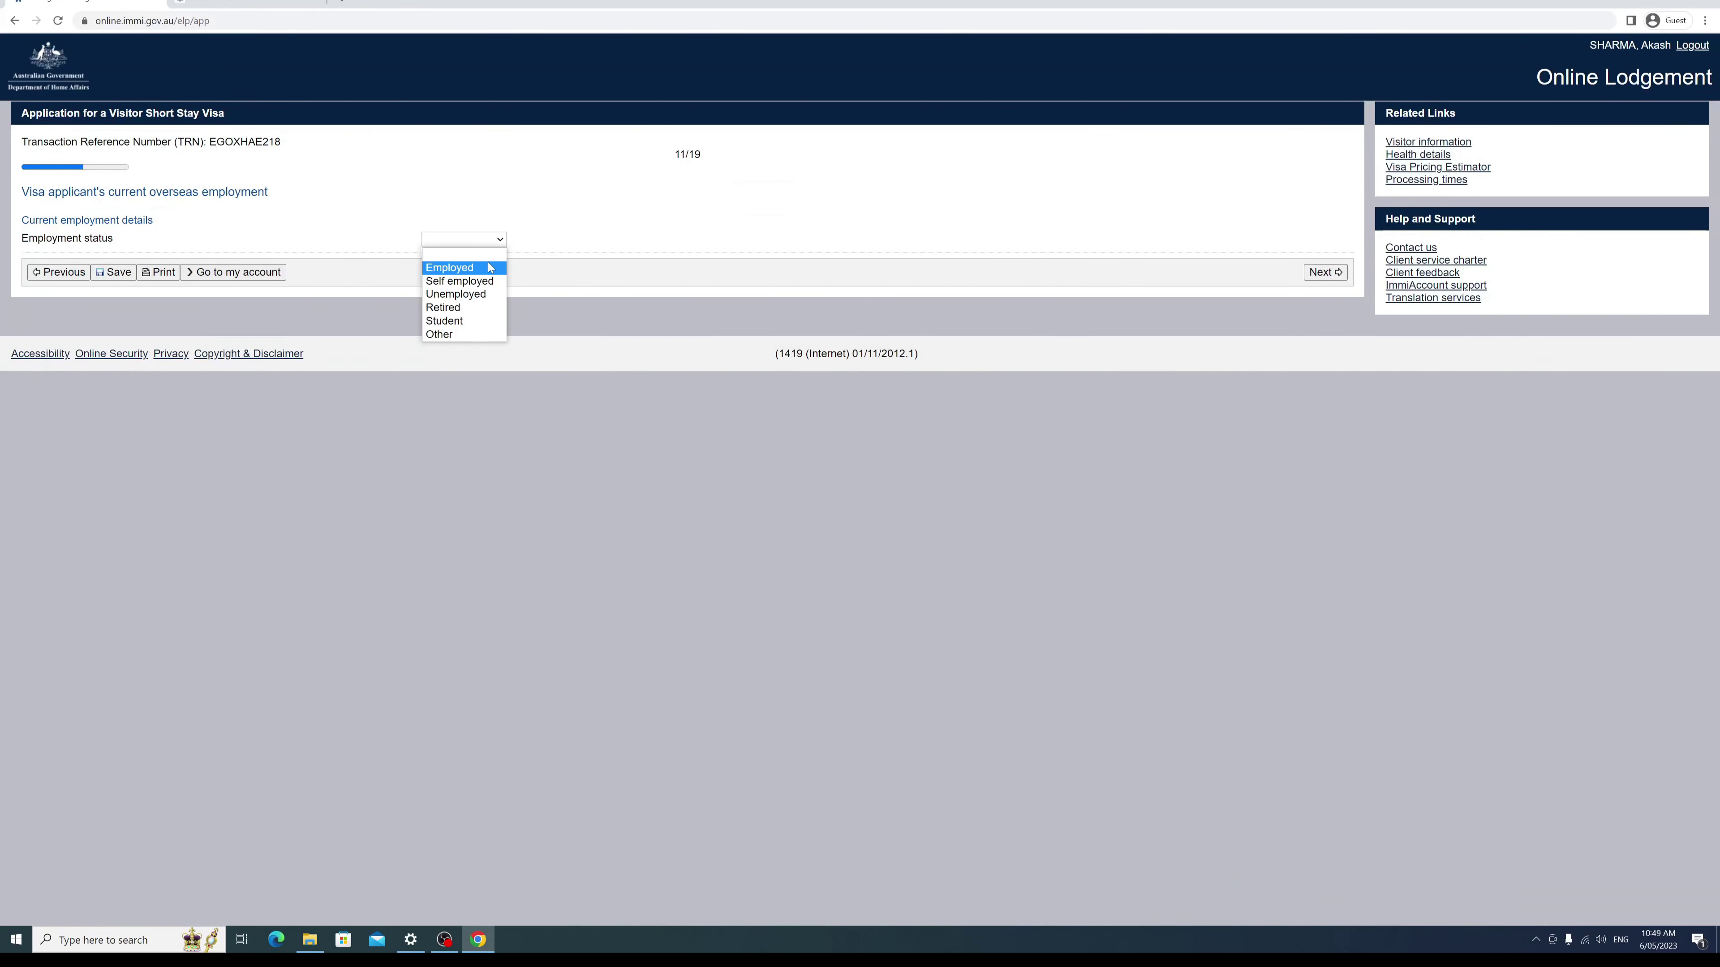
click(580, 246)
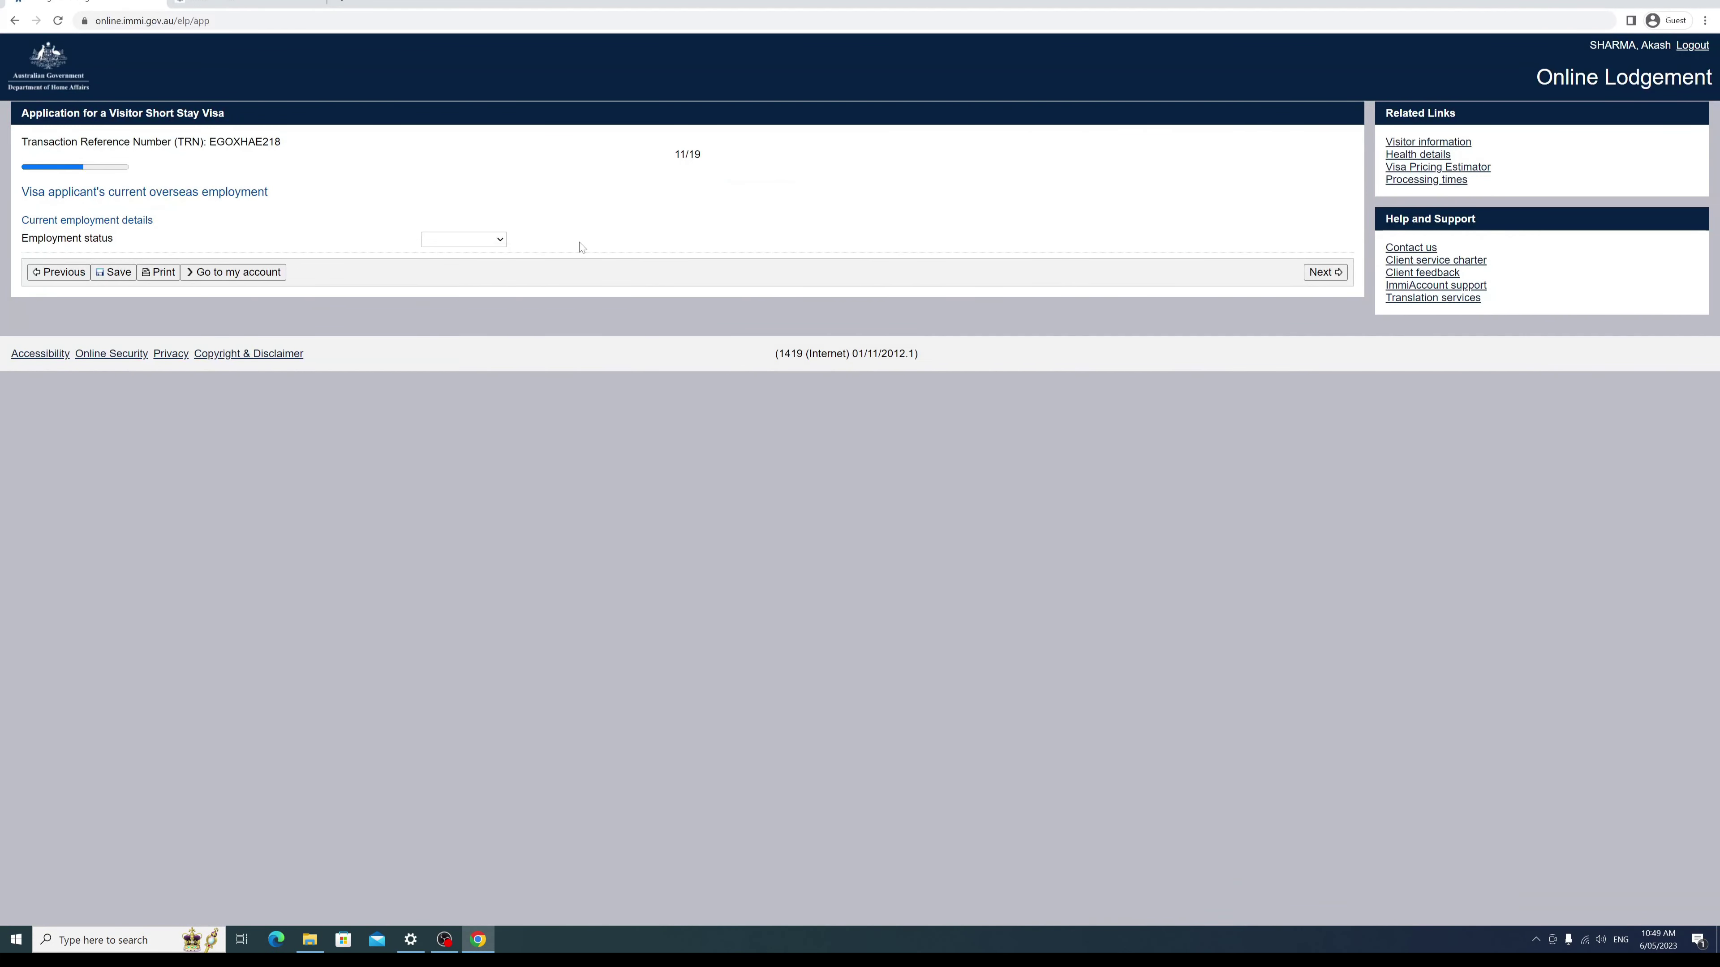
click(498, 242)
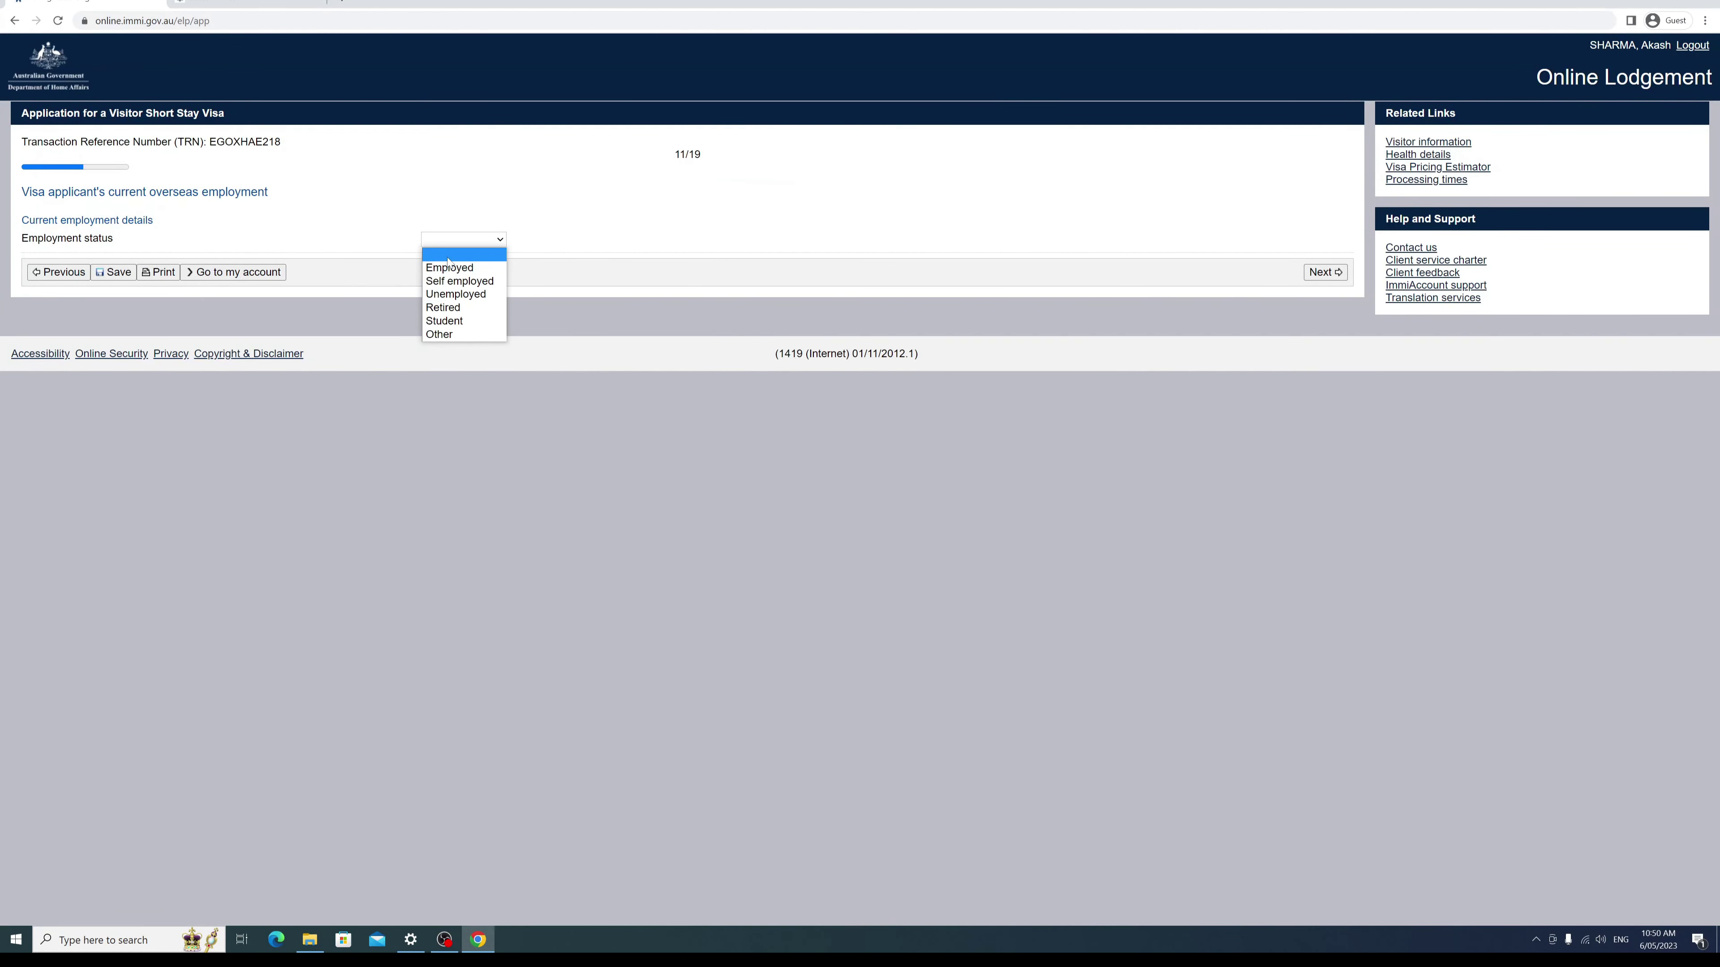
click(456, 295)
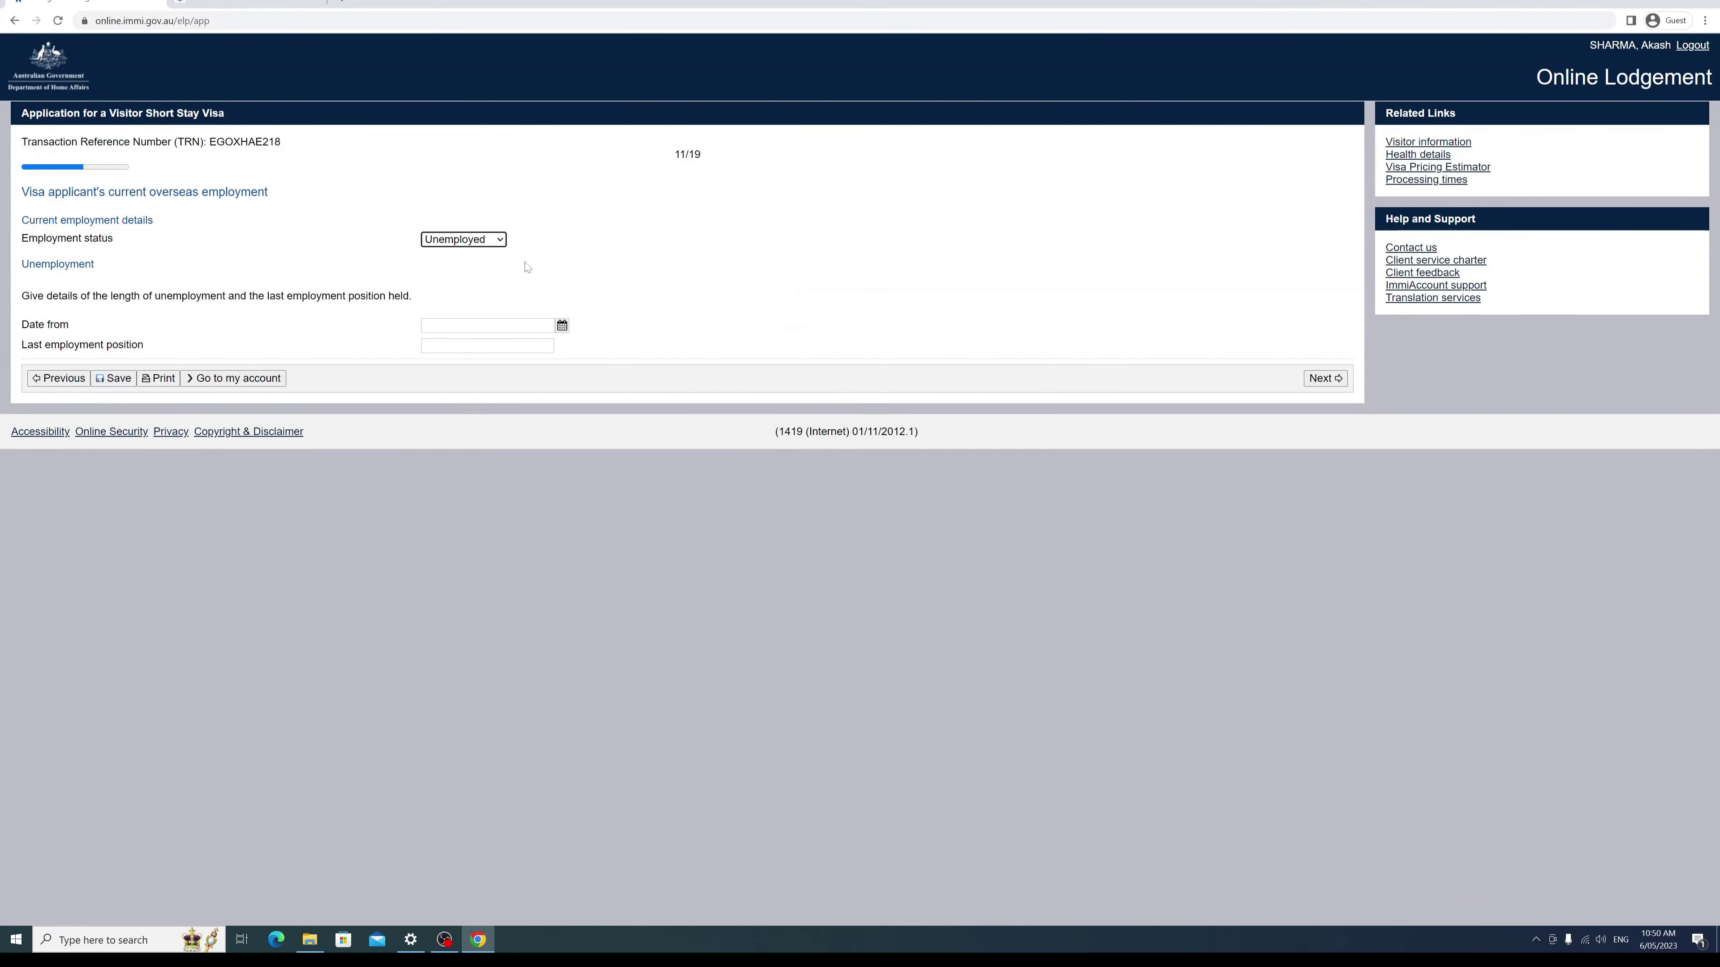
click(499, 241)
click(495, 308)
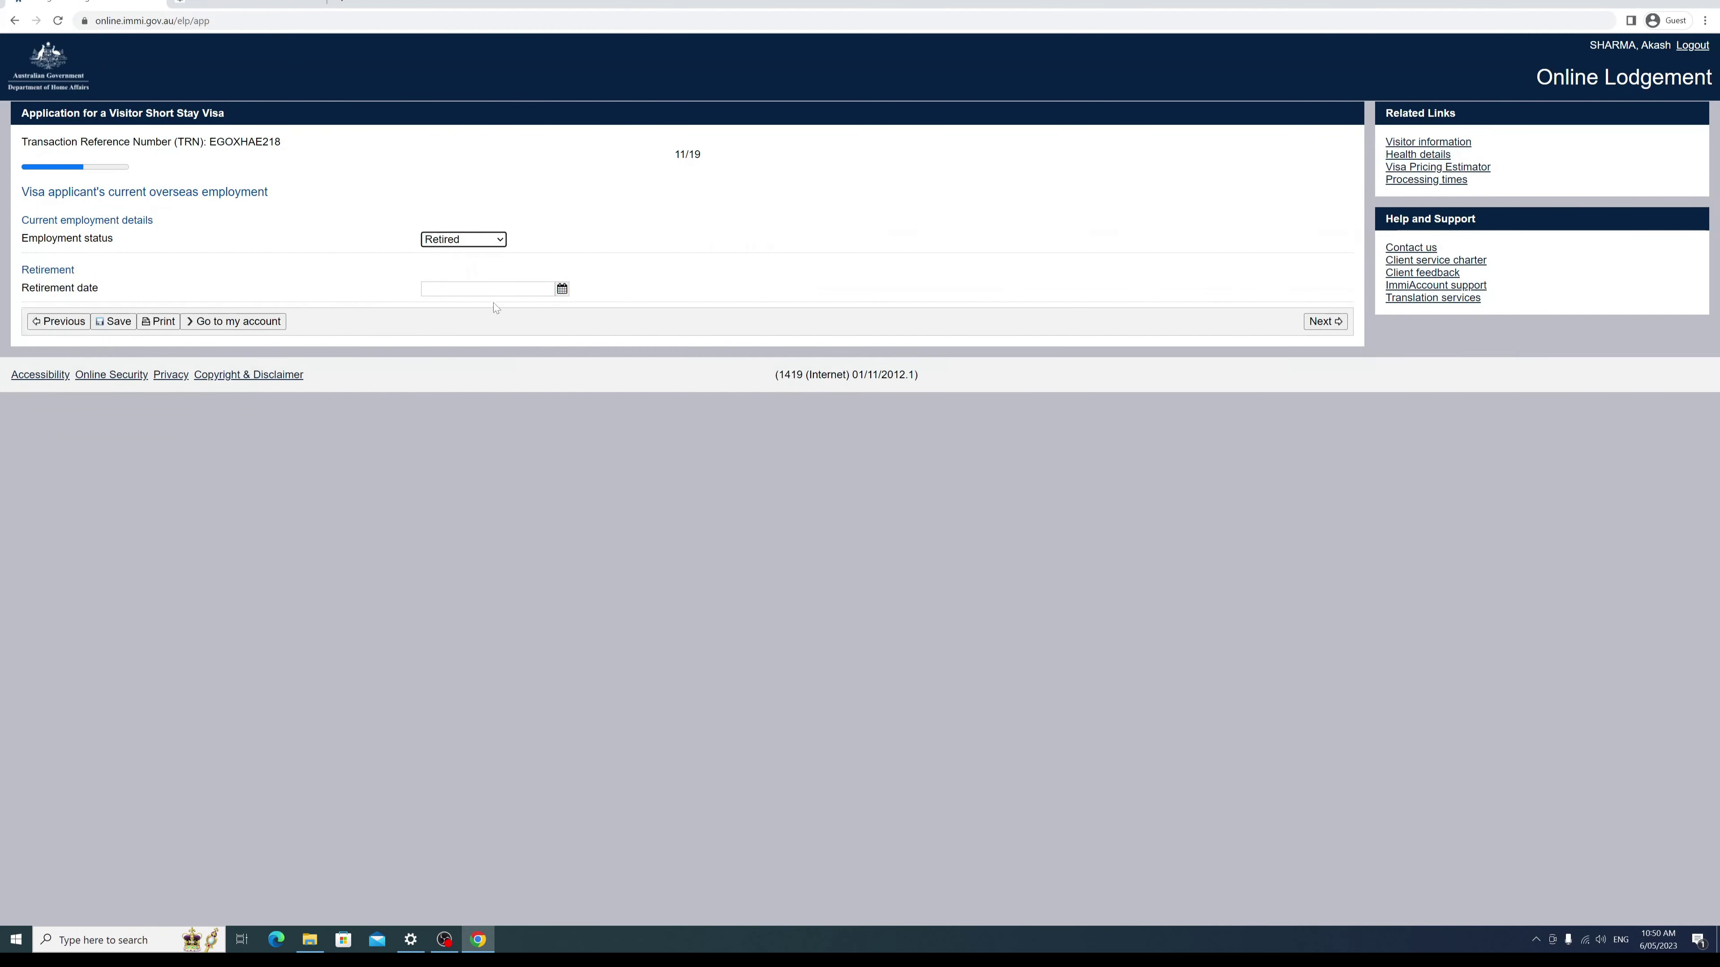
Step: Enter a retirement date of 01 Apr 2023 and continue to the Financial support page
click(562, 289)
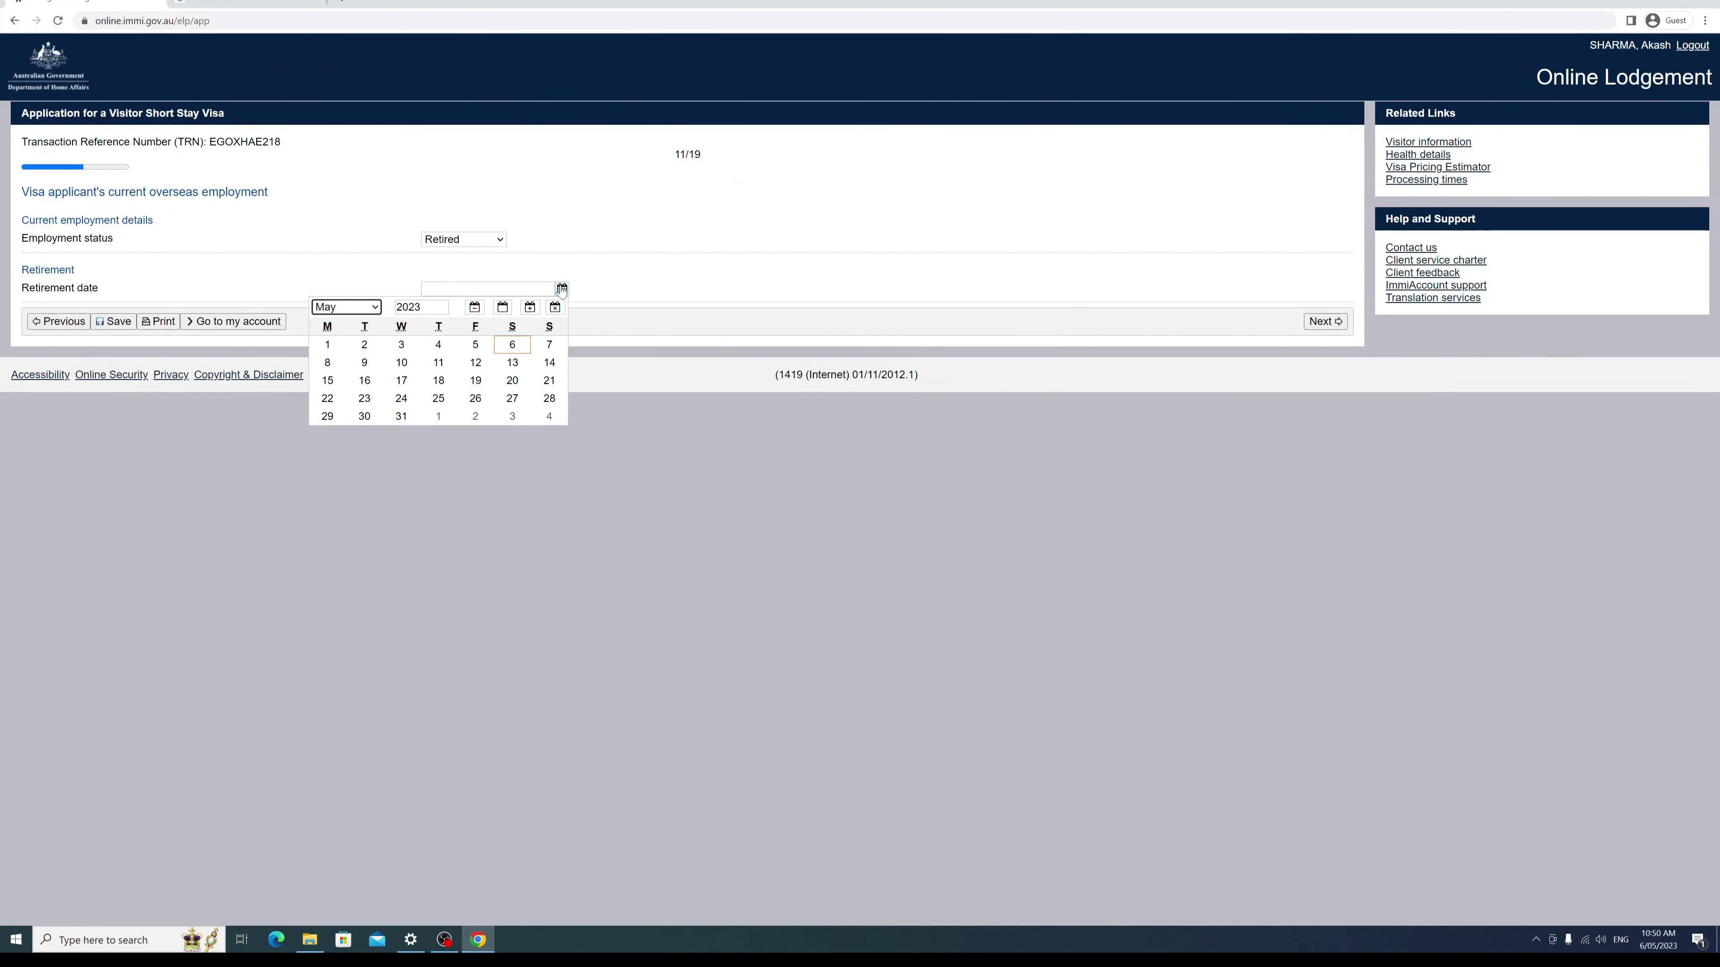
click(374, 308)
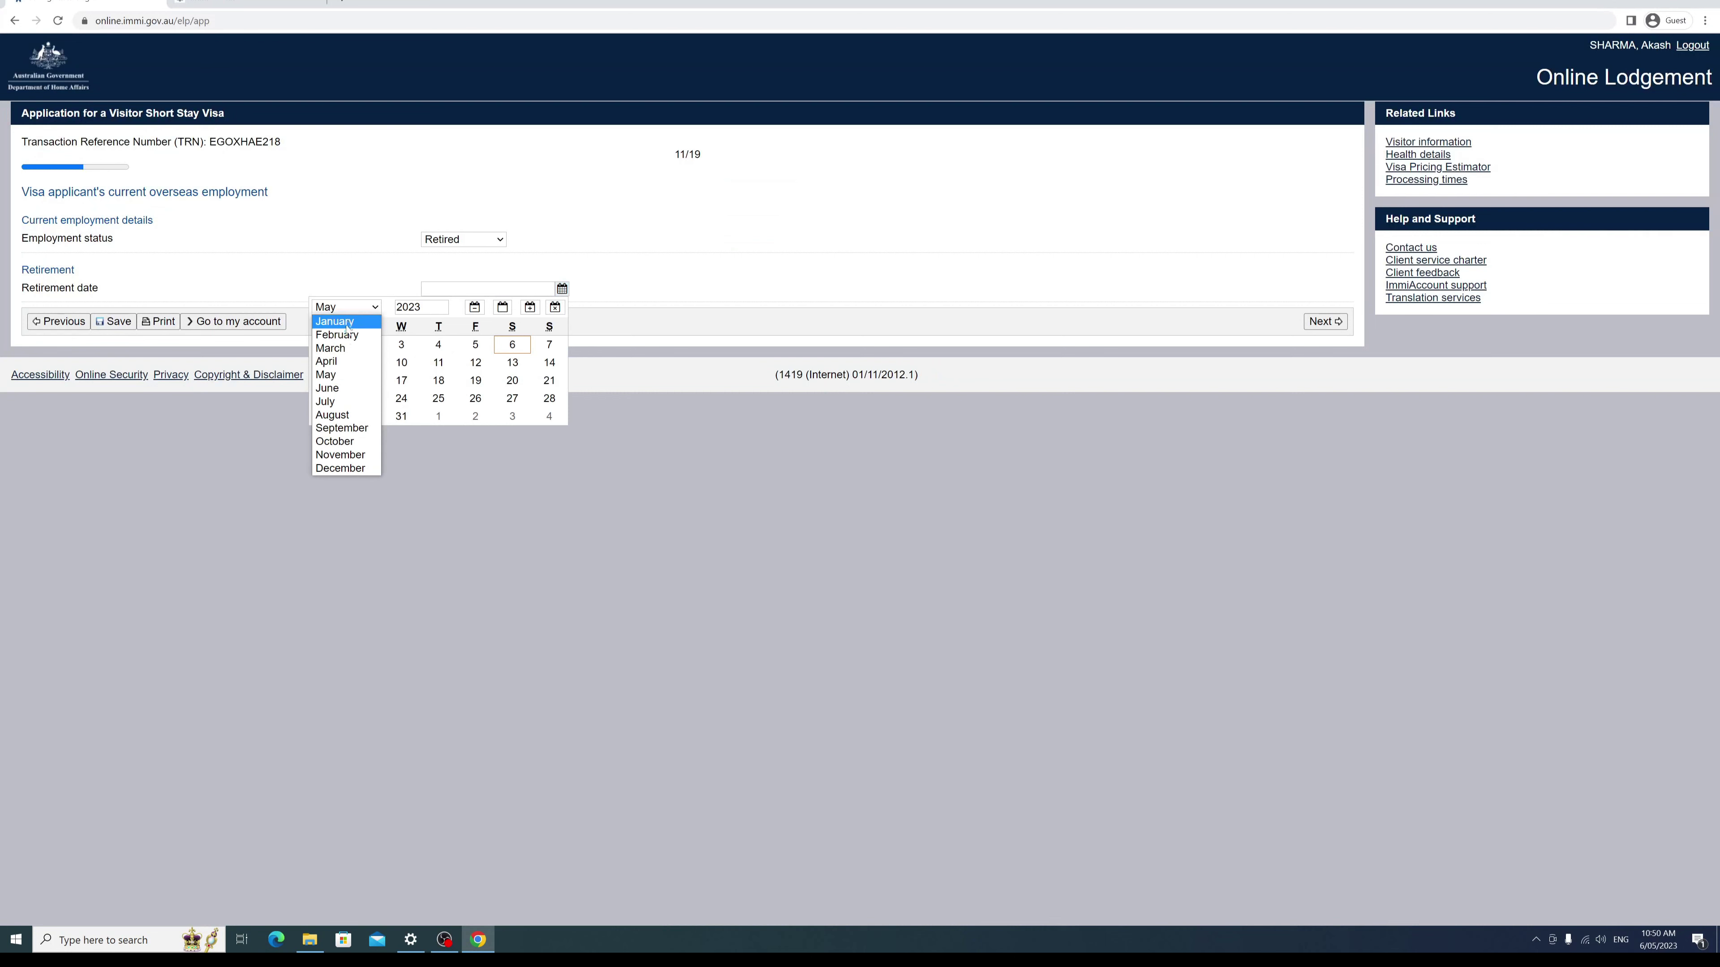
click(354, 363)
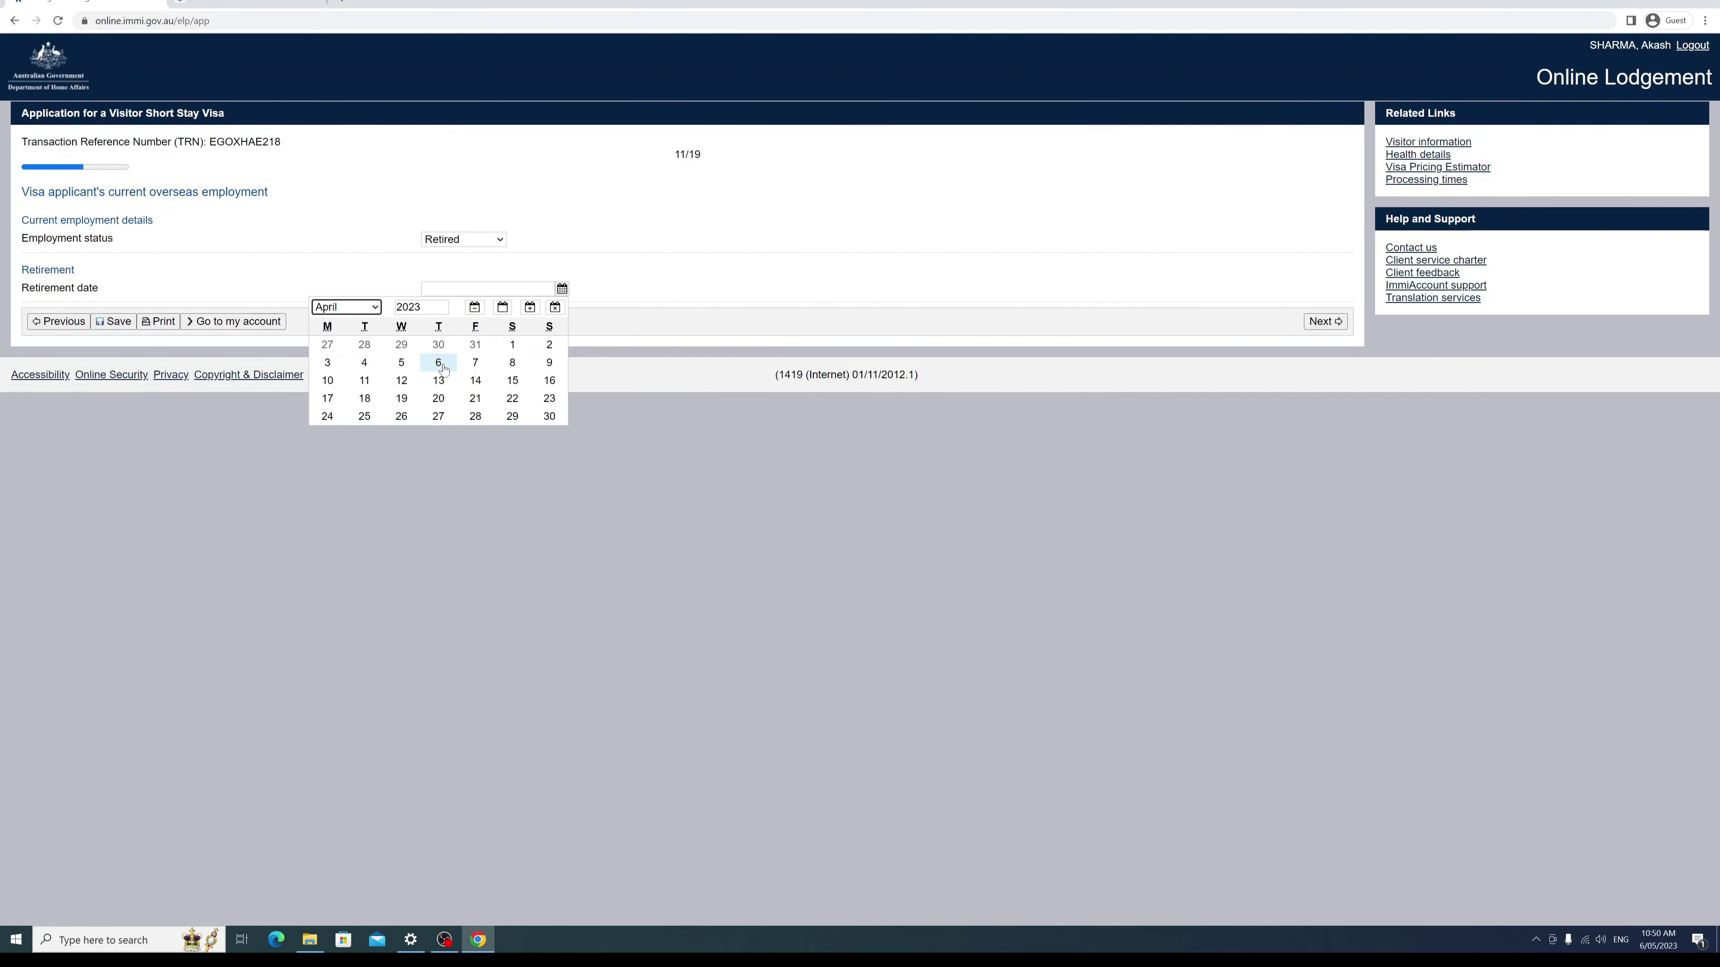
click(512, 344)
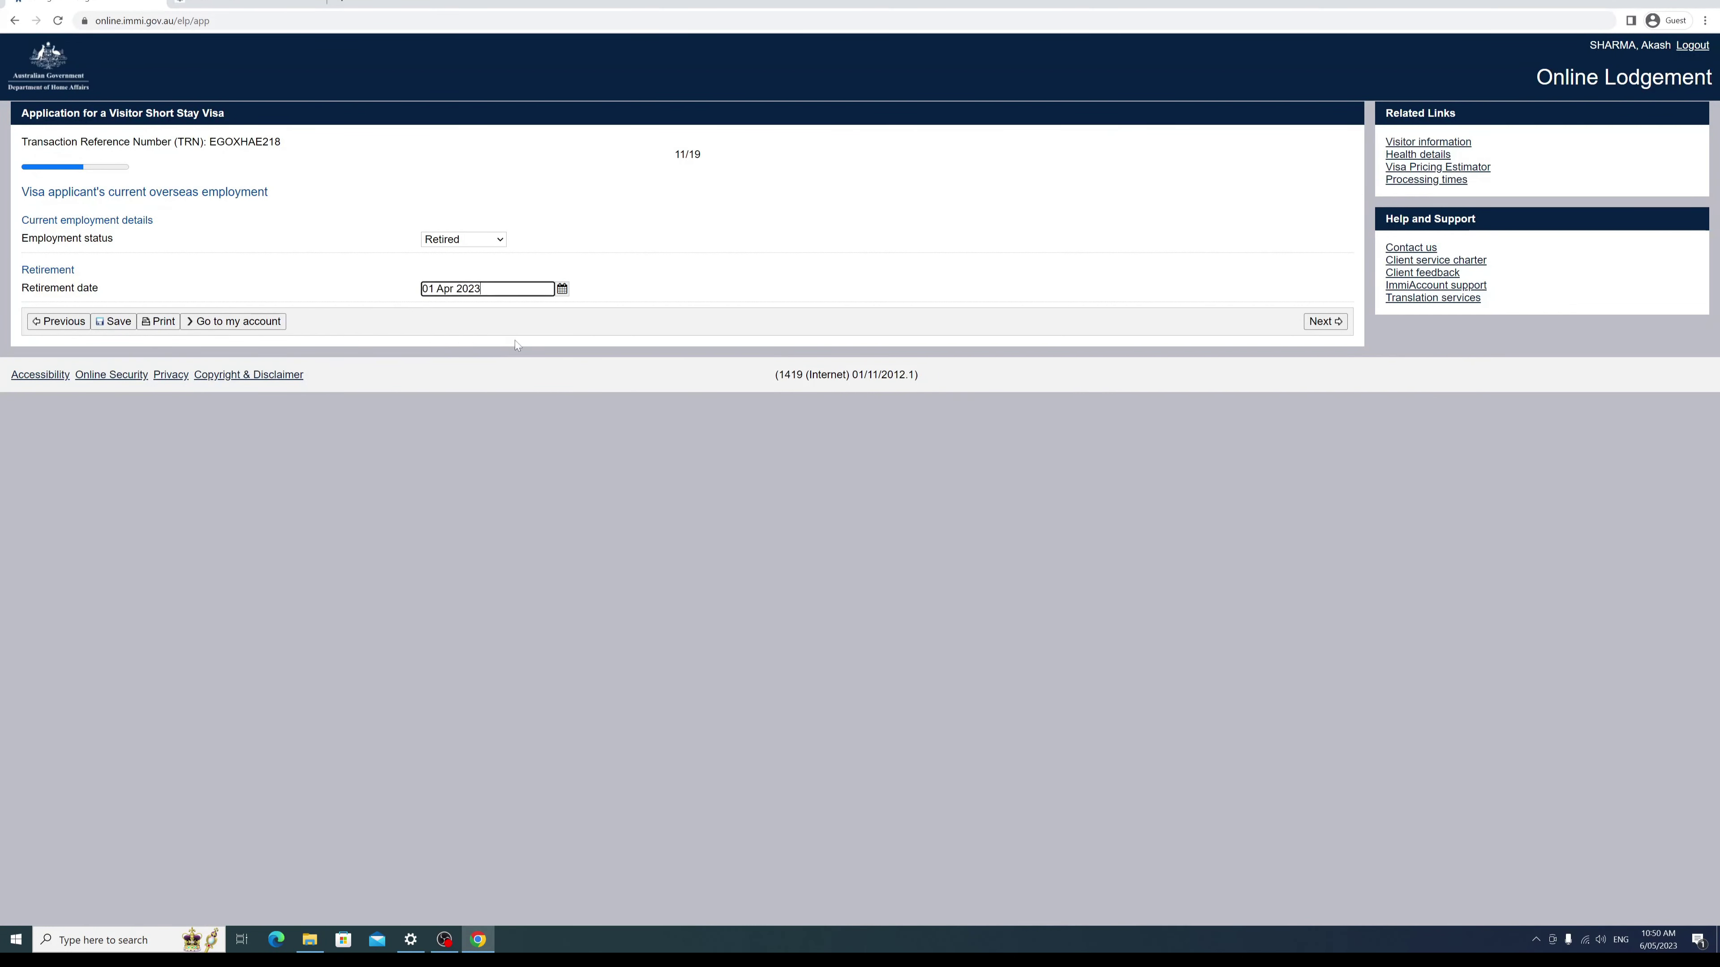
click(1325, 321)
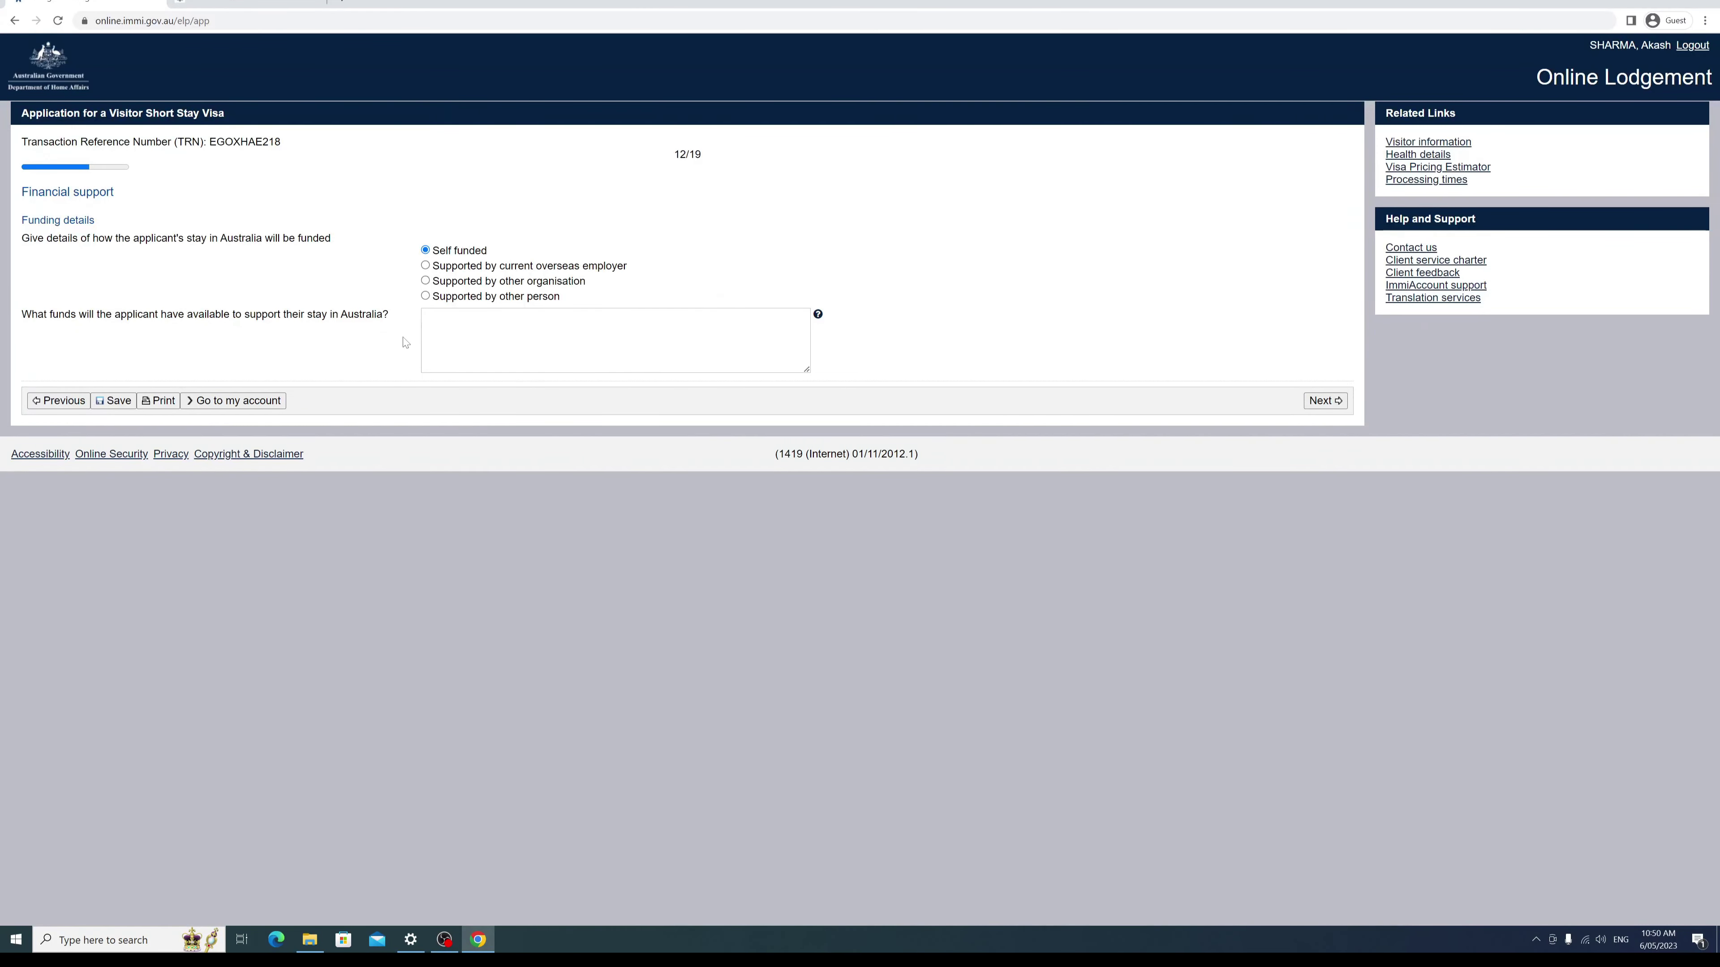
Step: Enter 'Saving' as the applicant's available funds and continue to Health declarations
click(433, 343)
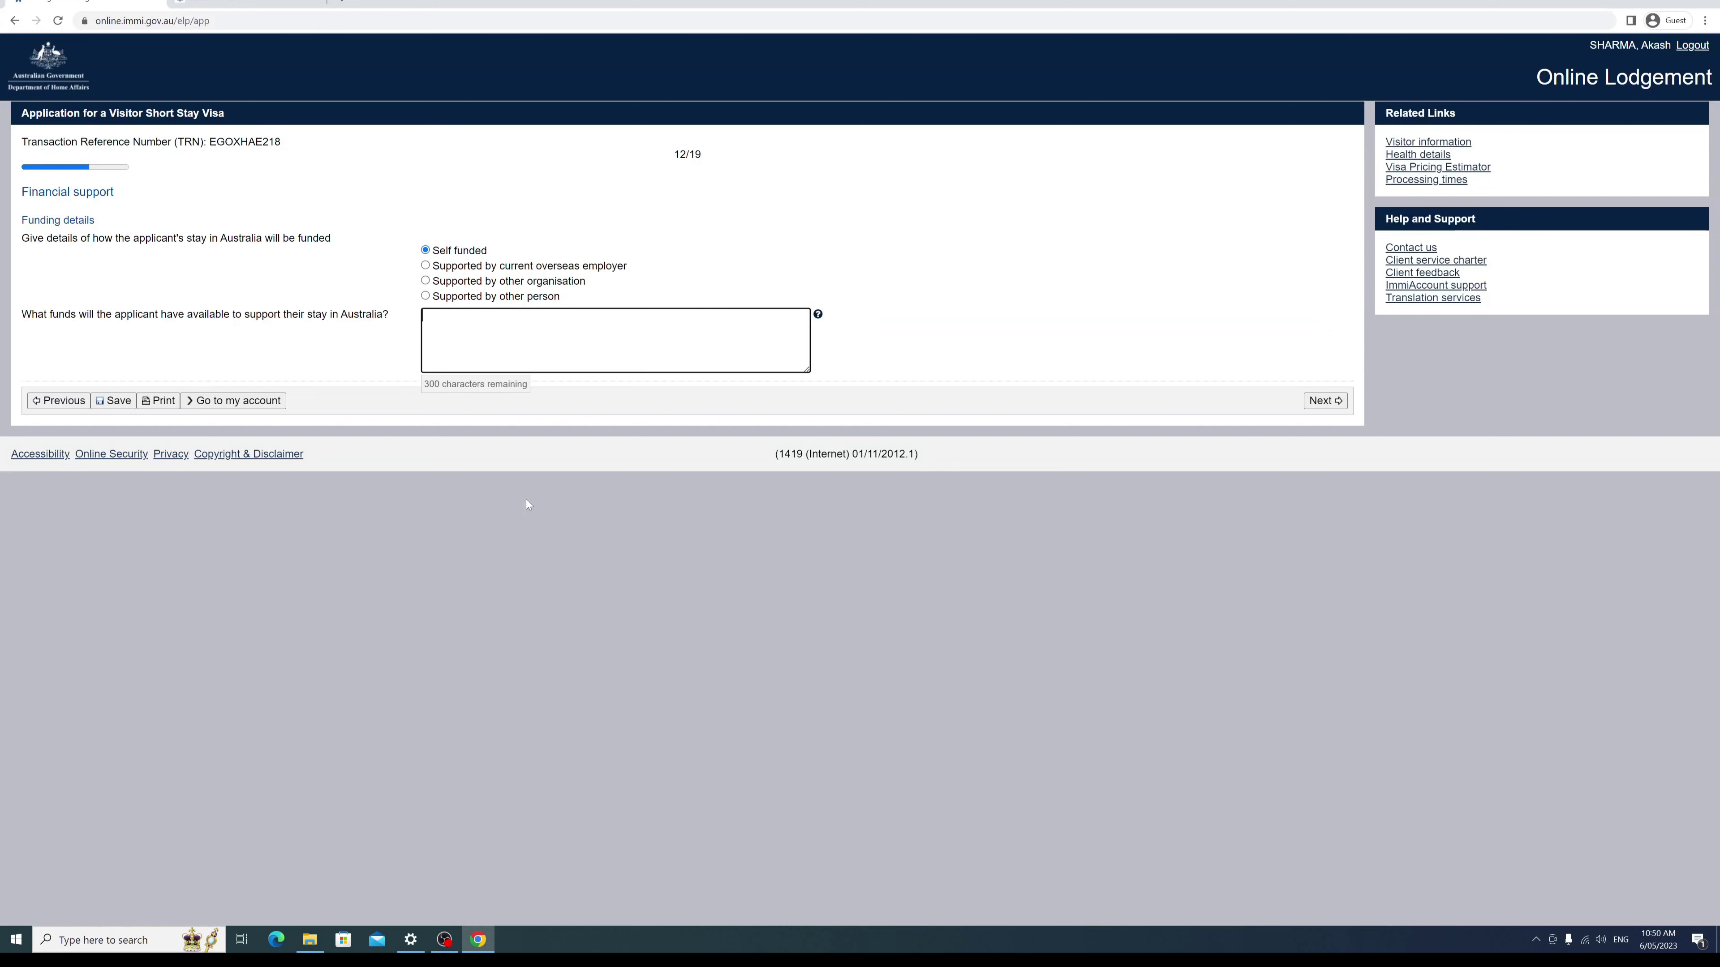
text(Saving)
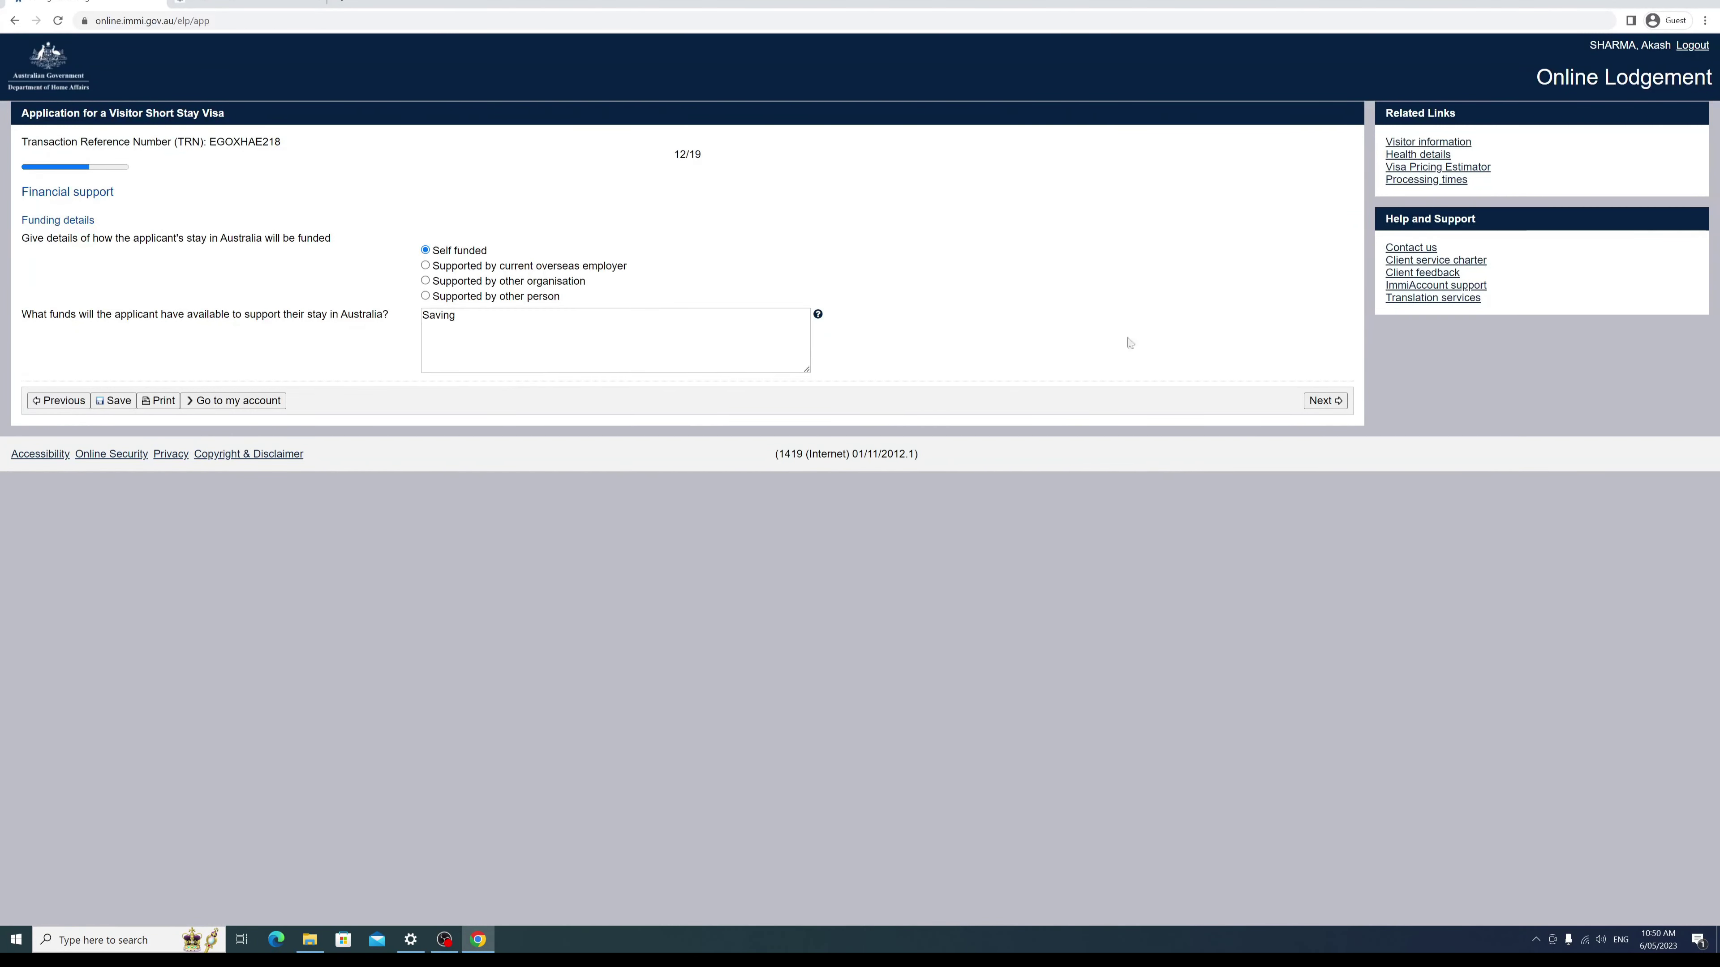
click(1315, 404)
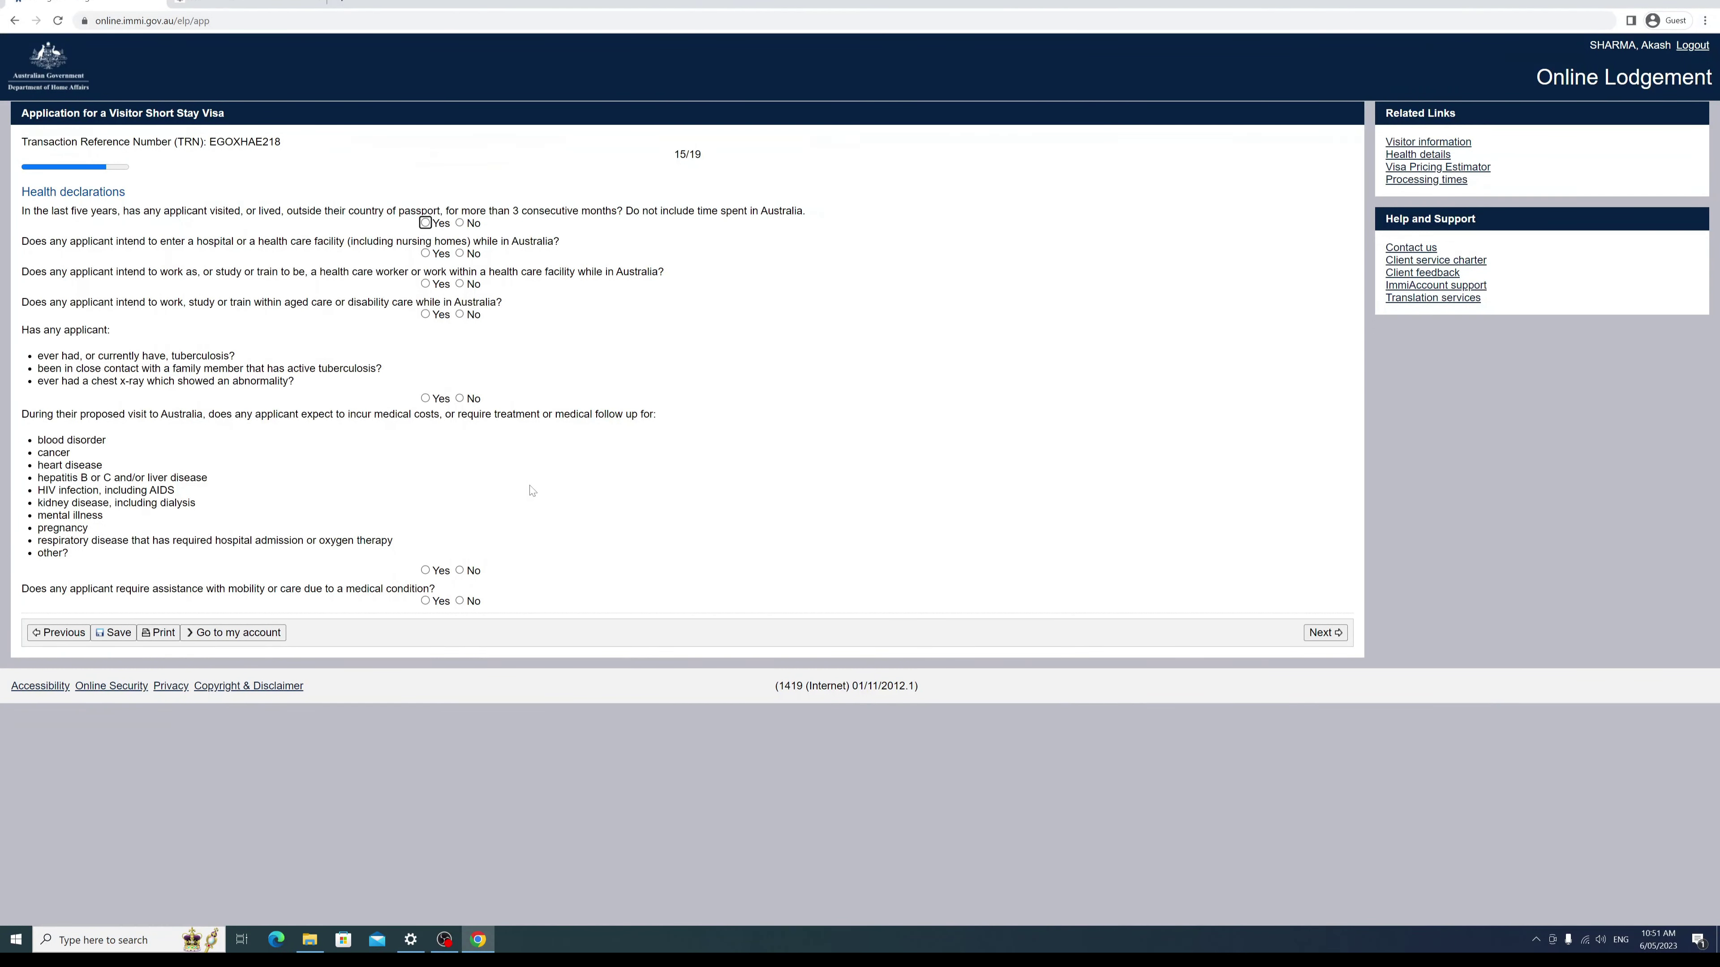
Step: Answer No to the residence, health care work, aged care, tuberculosis, medical cost and mobility questions, then continue
click(460, 223)
click(459, 284)
click(468, 317)
click(460, 399)
click(460, 570)
click(460, 601)
click(1324, 632)
Step: Answer No to the criminal charge, conviction, domestic violence, warrant, sexual offence, acquittal and unfit-to-plead questions
scroll(572, 391, down, 1)
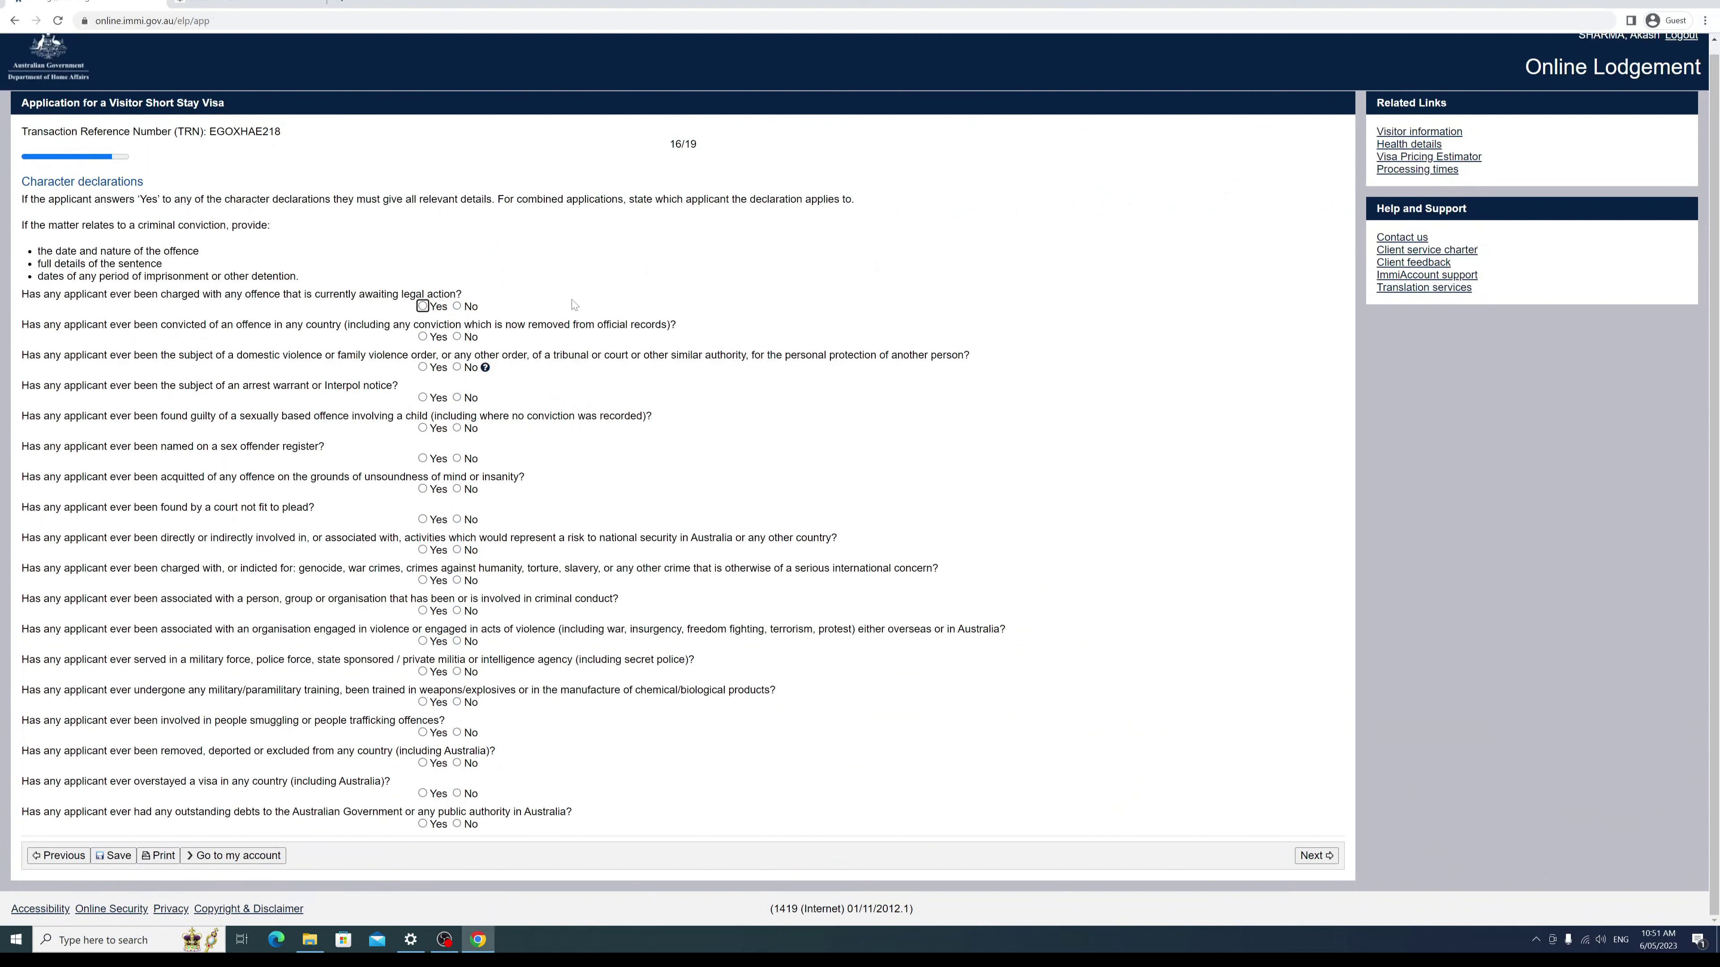
click(458, 308)
click(457, 337)
click(457, 368)
click(457, 398)
click(457, 428)
click(456, 489)
click(457, 521)
Step: Answer No to the national security, war crimes, association, military training, smuggling, overstay and debt questions, then continue
click(471, 551)
click(474, 583)
click(472, 613)
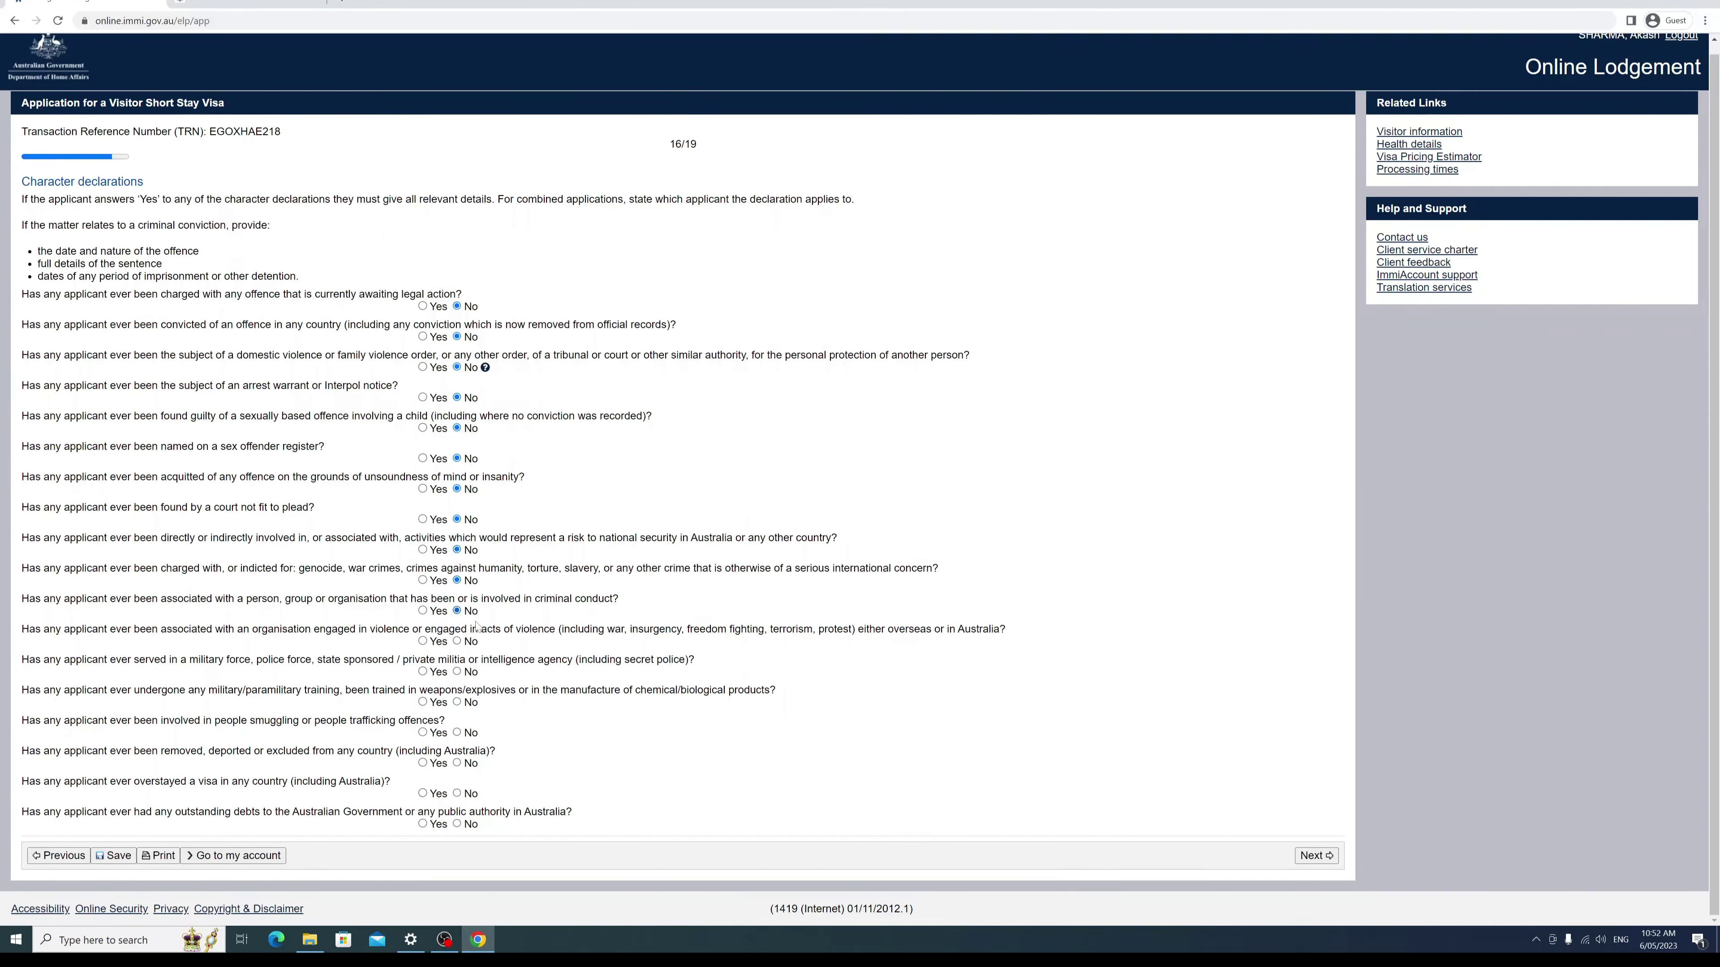
click(458, 703)
click(458, 733)
click(456, 793)
click(457, 824)
click(1314, 856)
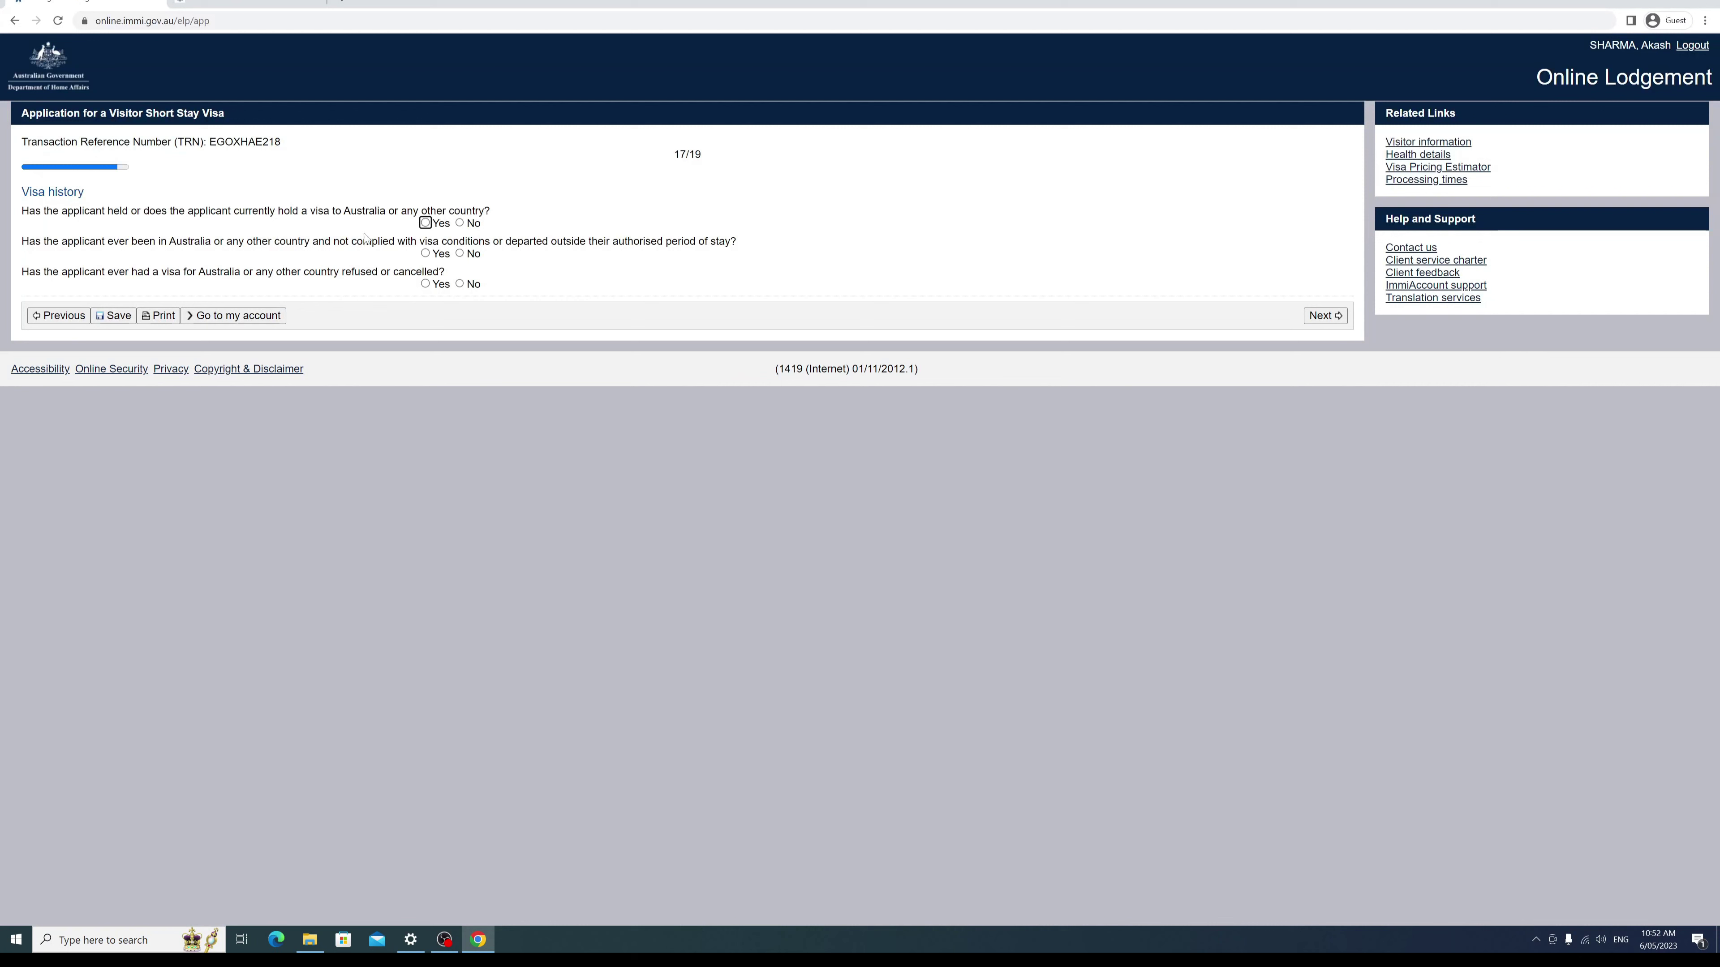
Step: Answer No to holding another visa, breaching conditions and refused or cancelled visas, then continue
click(460, 223)
click(461, 254)
click(460, 284)
click(1313, 320)
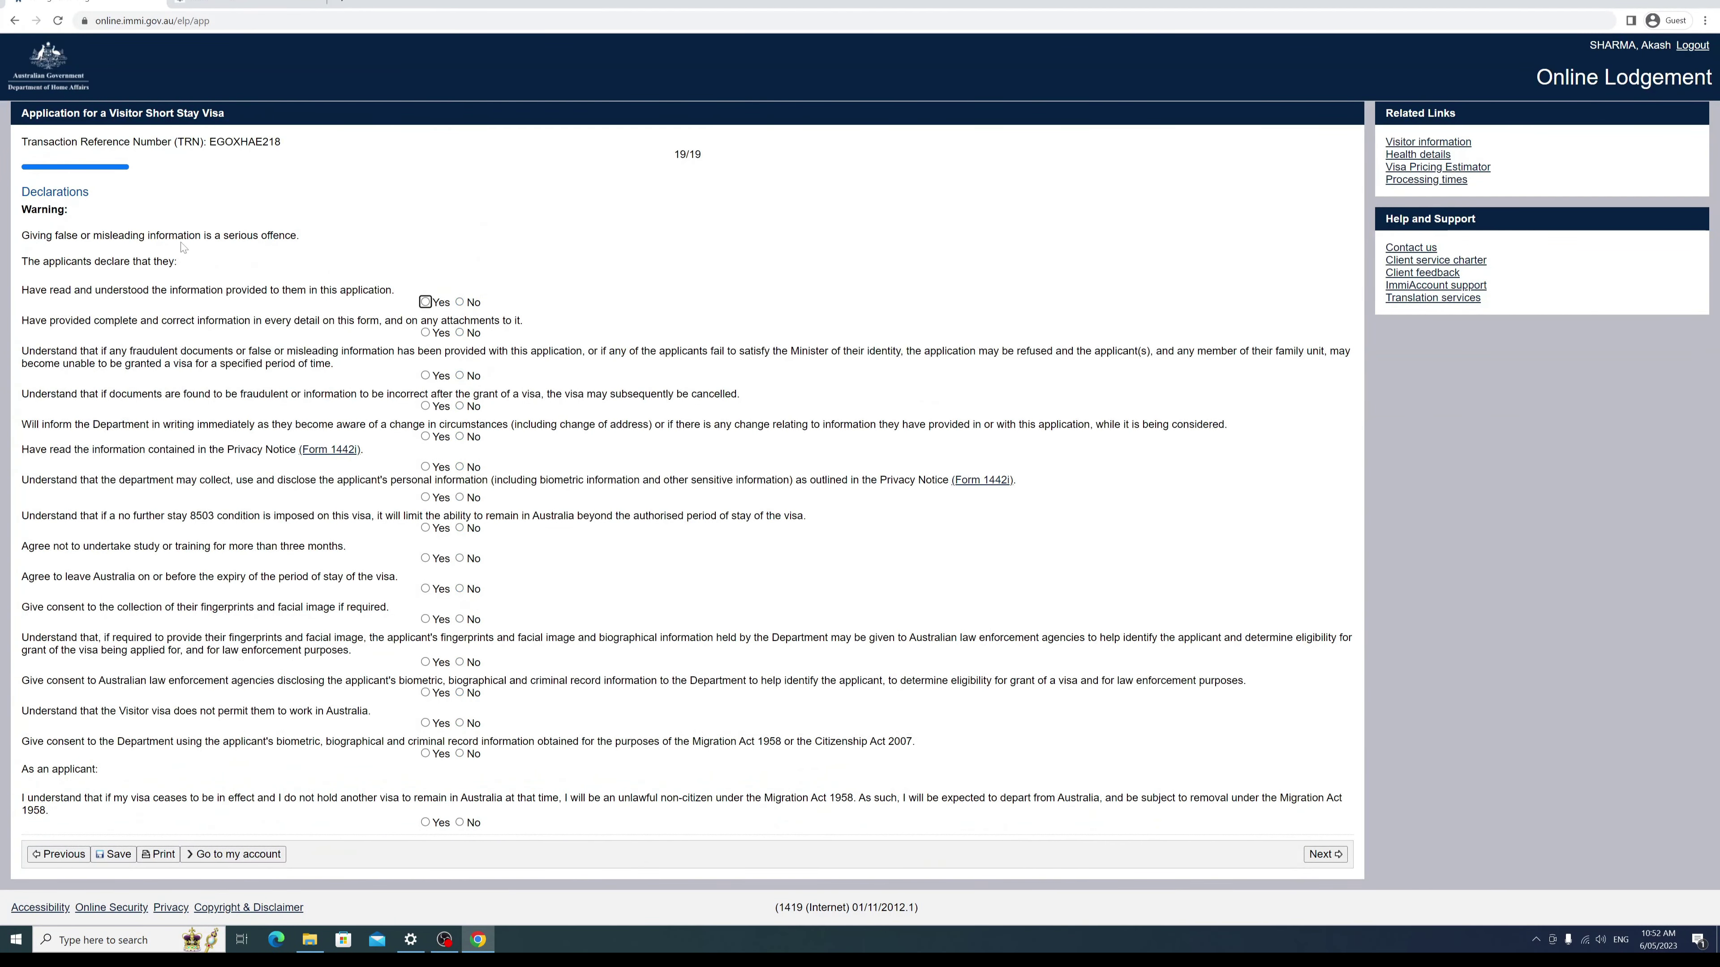
Step: Agree Yes to the information, correctness, fraudulent documents, cancellation, change notification and privacy declarations
click(425, 302)
click(425, 332)
click(425, 376)
click(425, 406)
click(425, 437)
click(425, 467)
click(425, 498)
Step: Agree Yes to the study limit, departure, biometrics, no-work and unlawful non-citizen declarations, then go to review
click(425, 558)
click(425, 589)
click(425, 620)
click(425, 662)
click(425, 693)
click(425, 723)
click(425, 753)
click(425, 822)
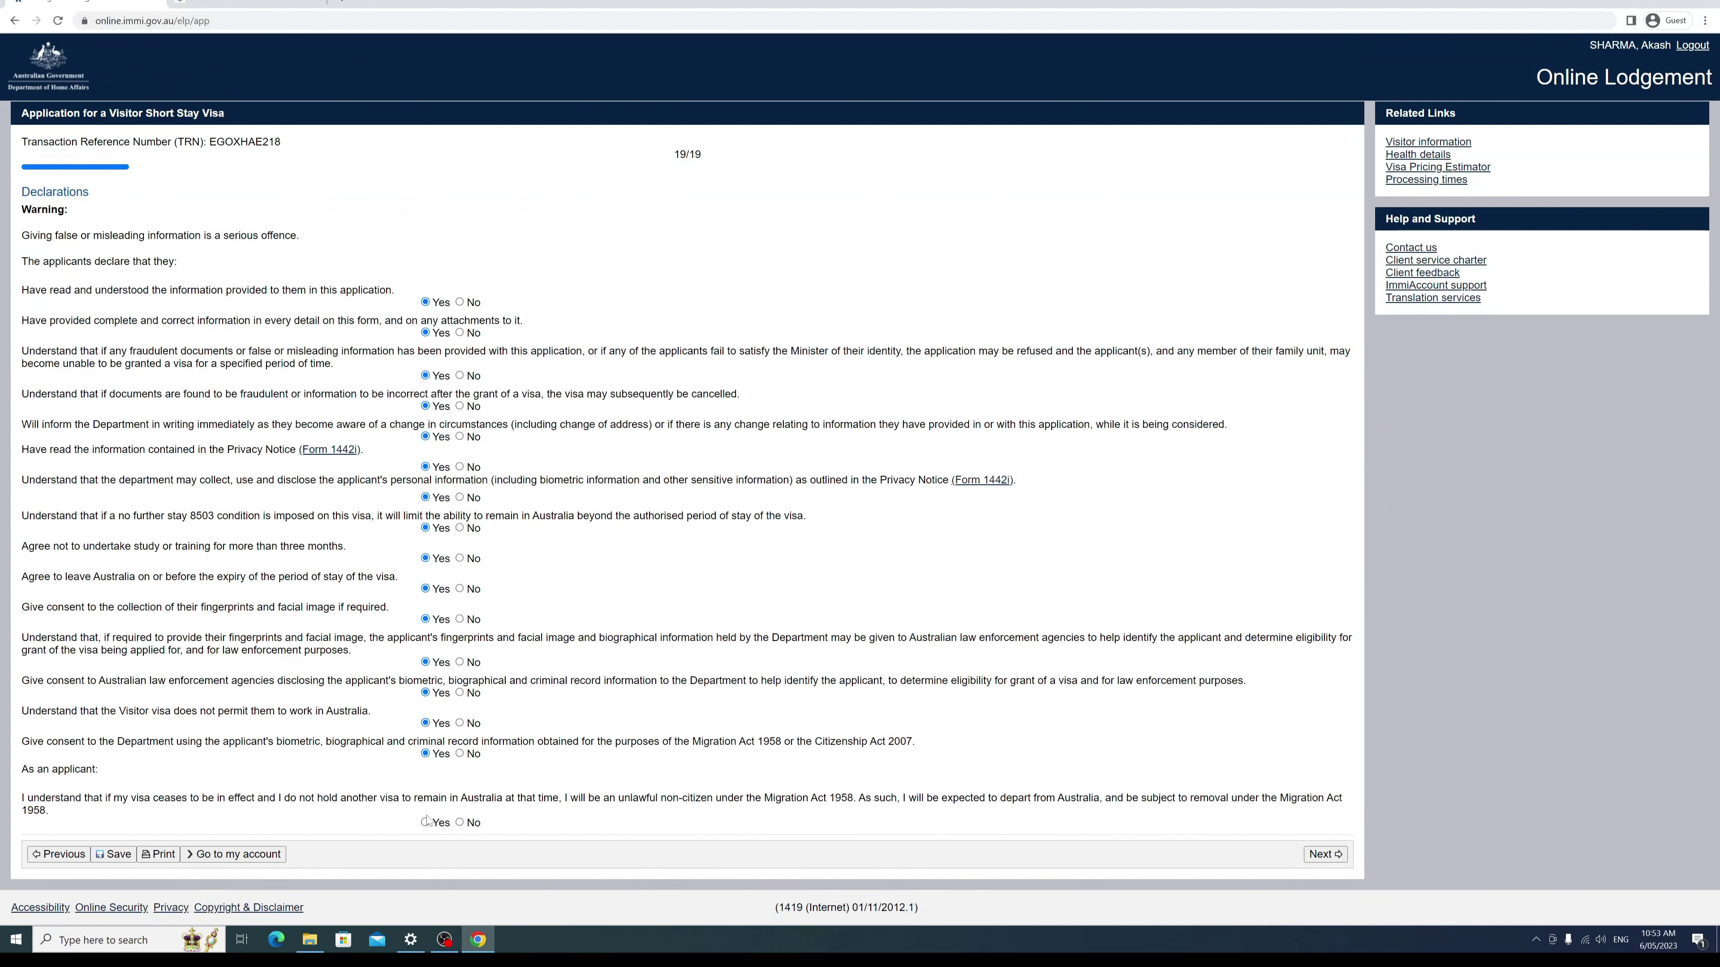
click(1322, 854)
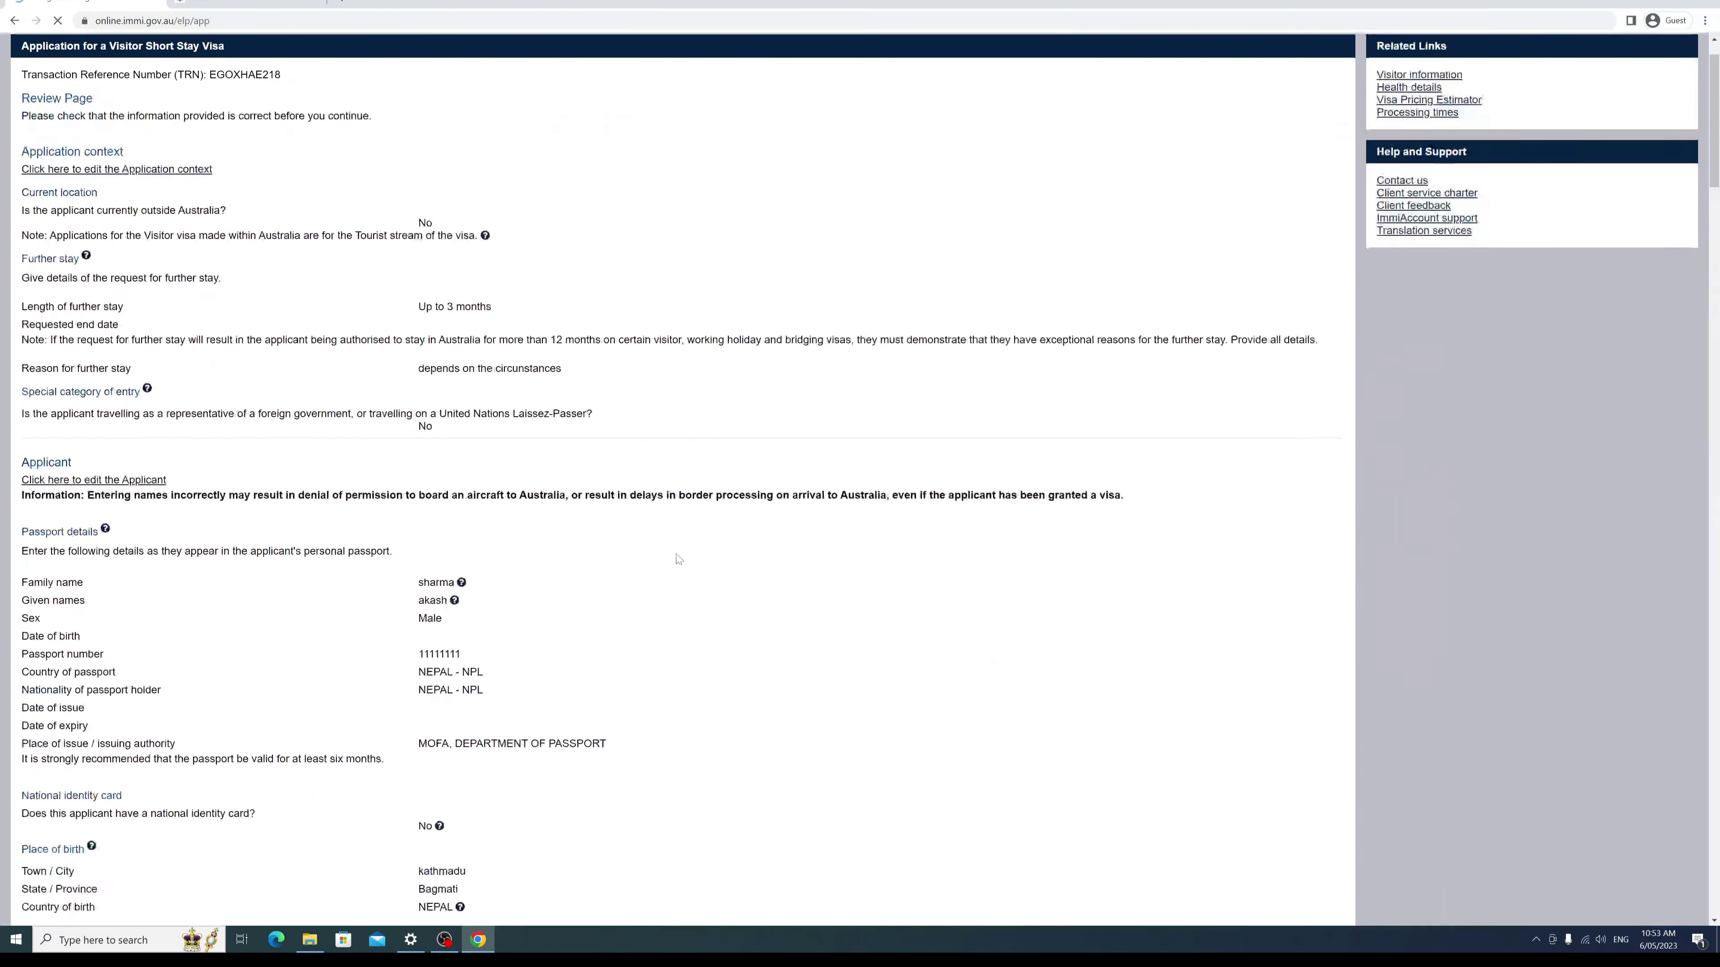
Step: Scroll through the completed application summary and proceed to Attach documents
scroll(674, 552, down, 15)
scroll(686, 540, down, 15)
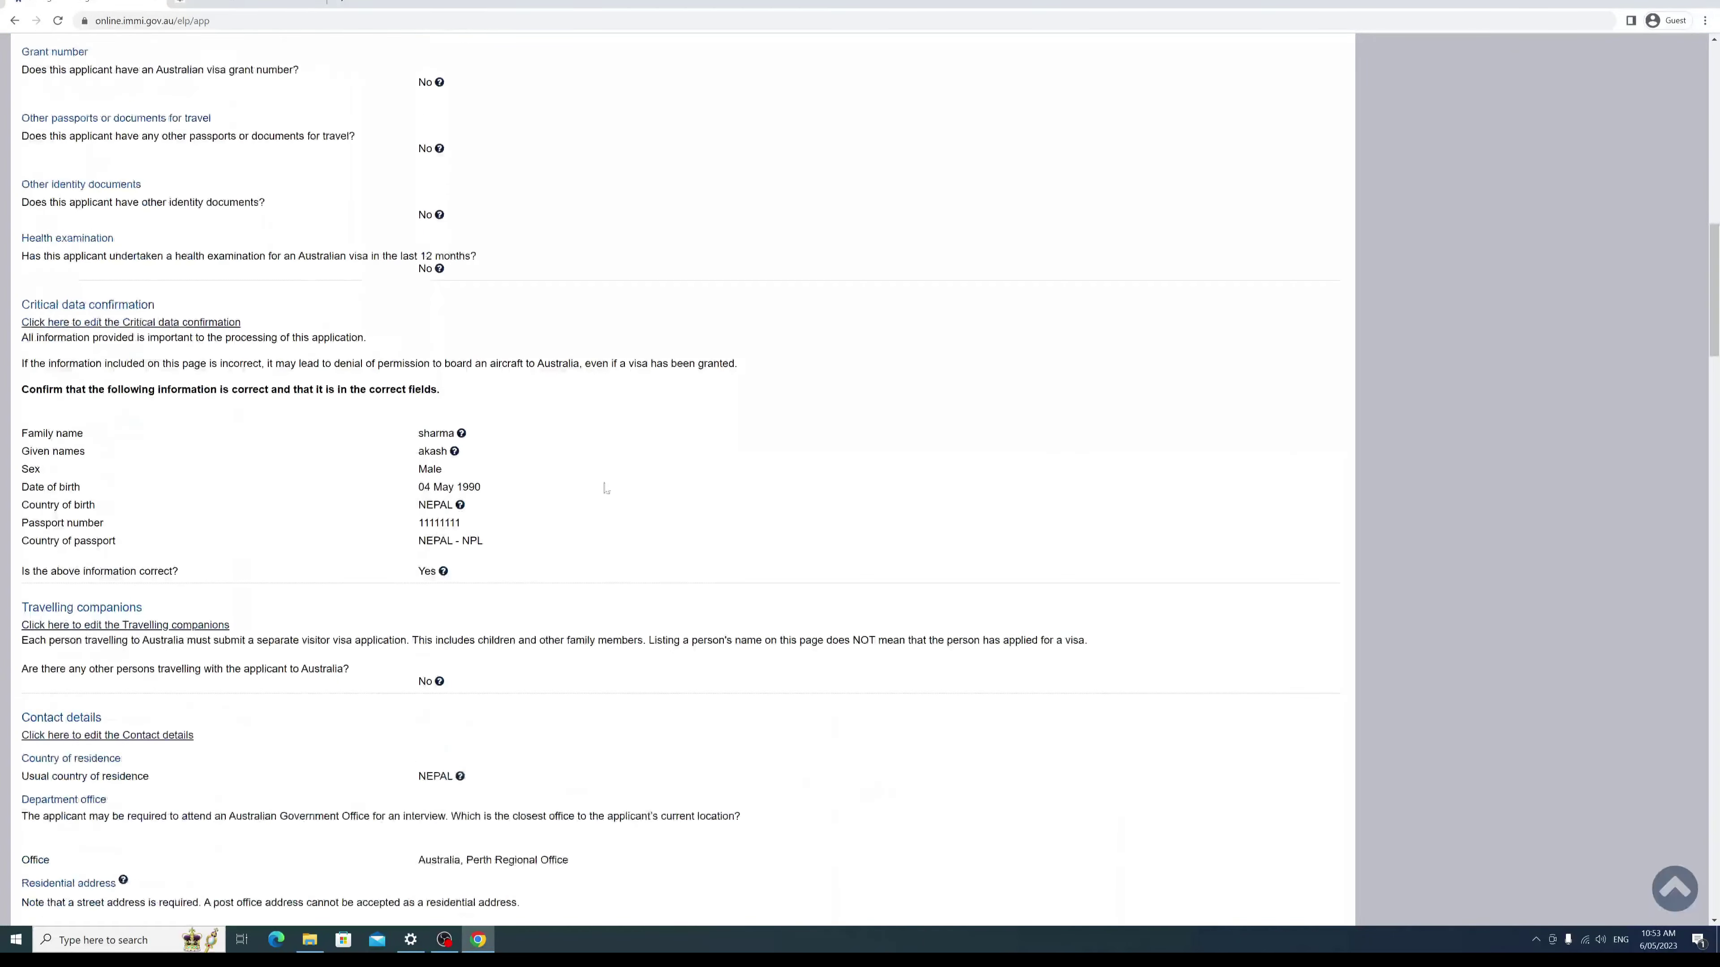
scroll(467, 388, down, 15)
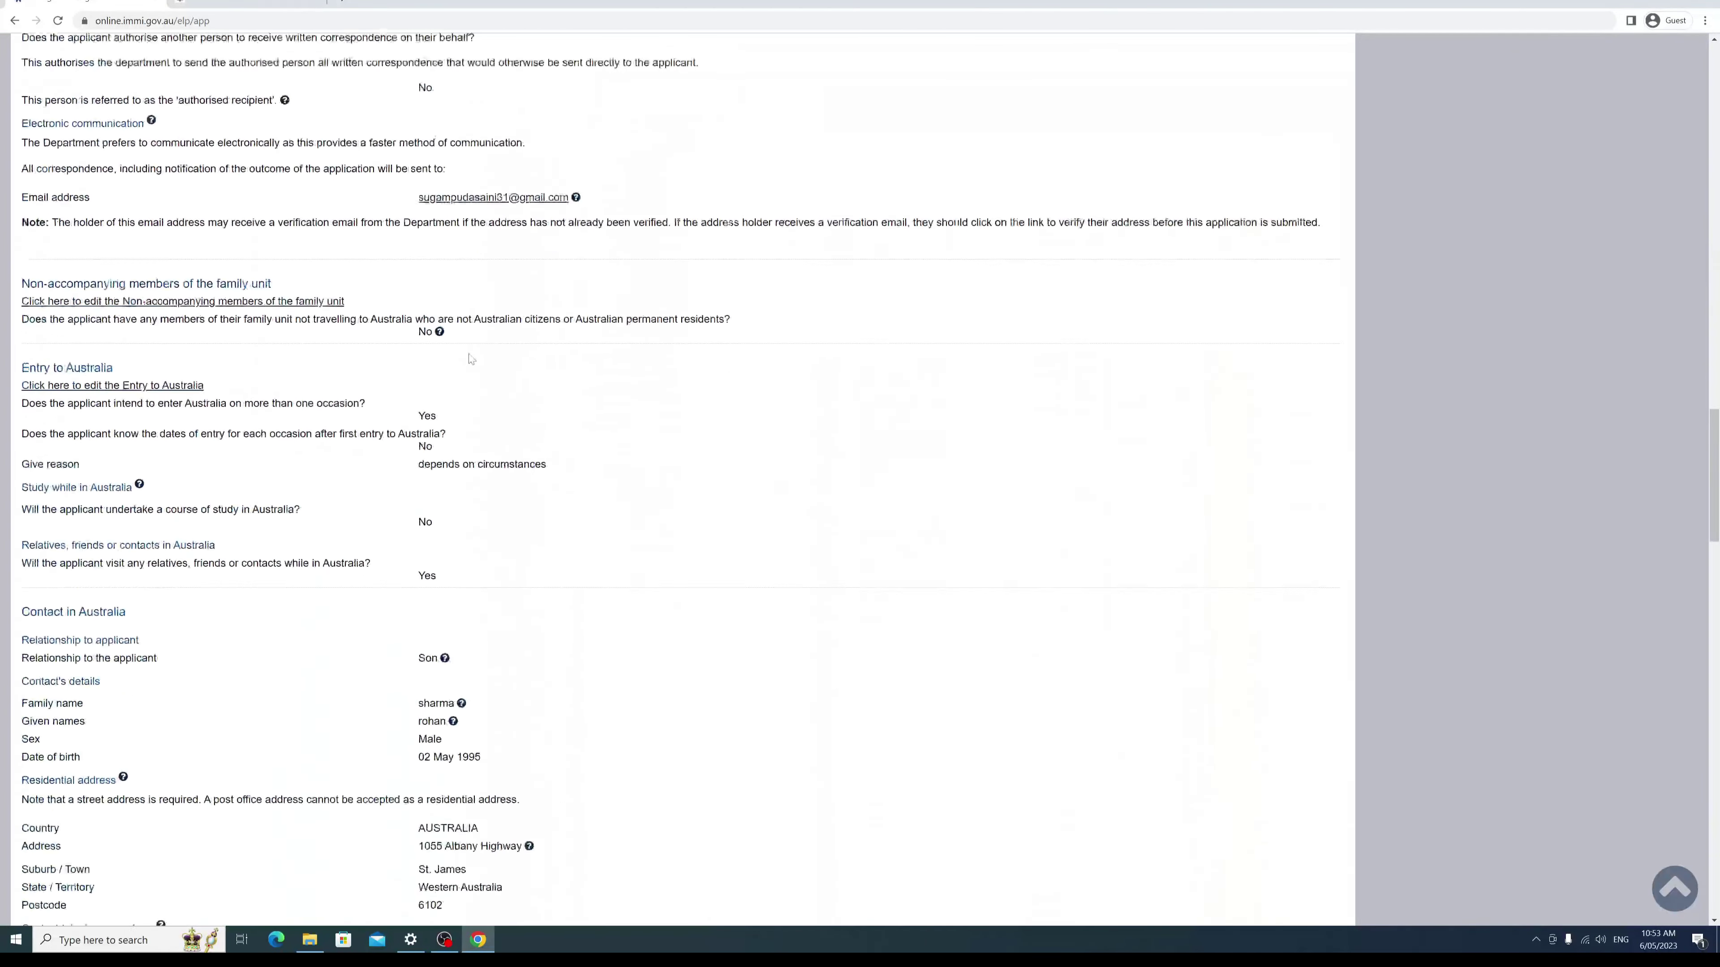
scroll(464, 388, down, 10)
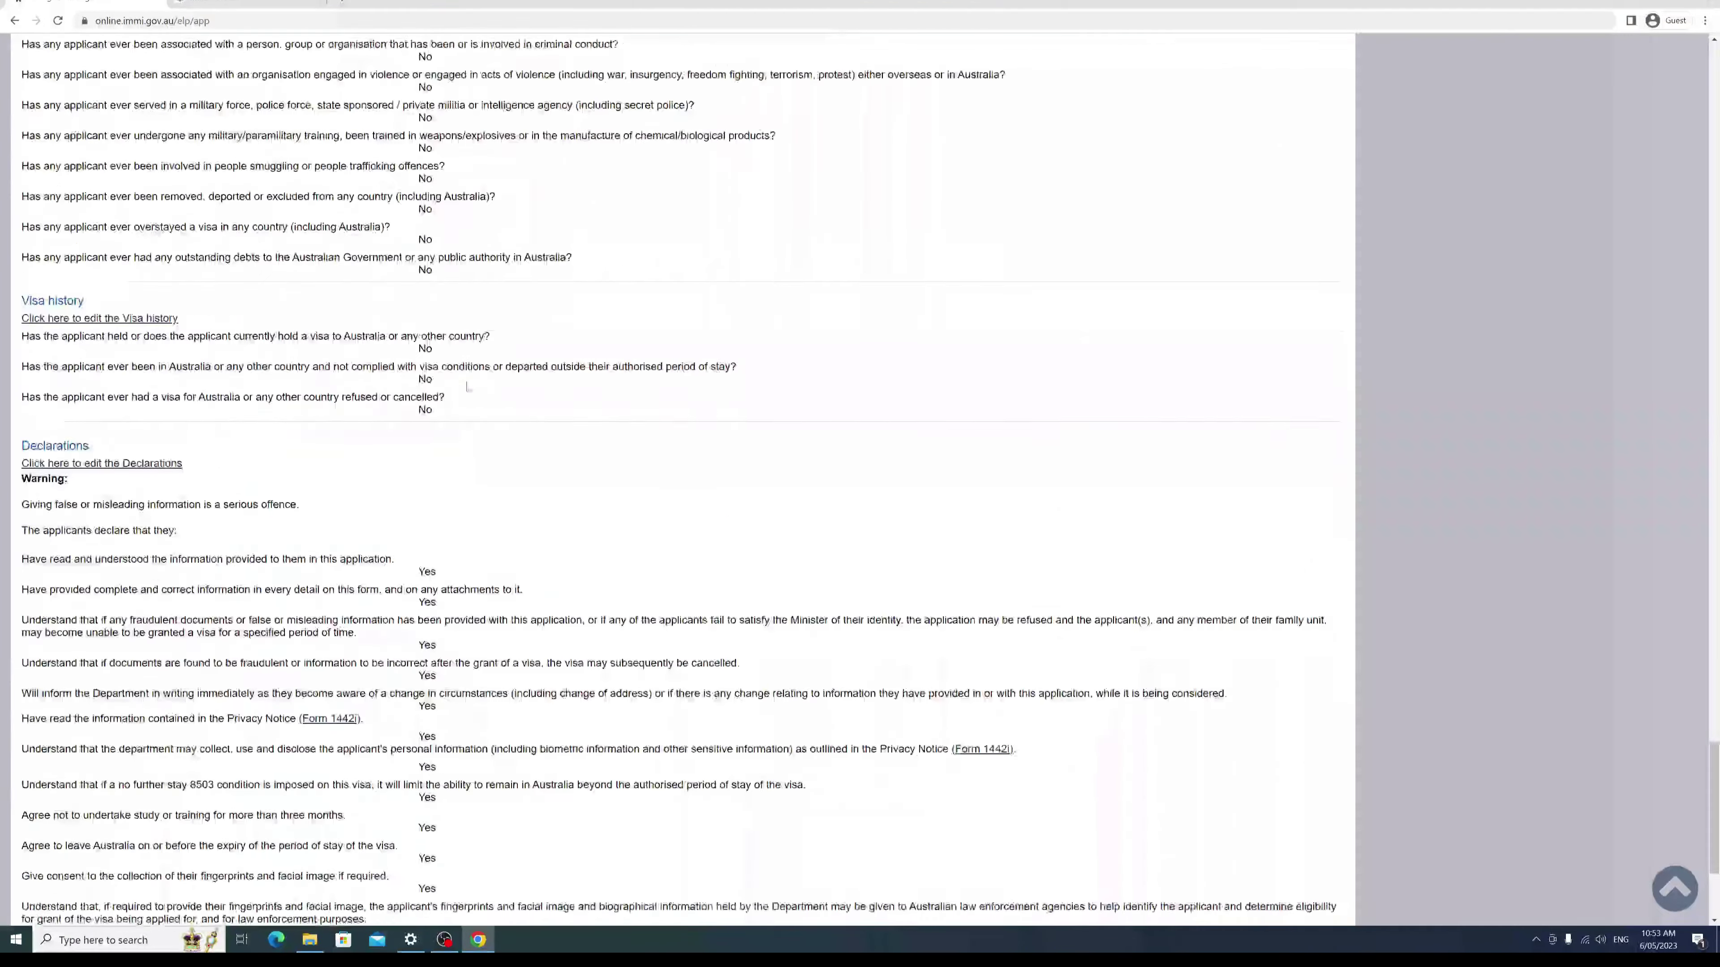
click(1332, 859)
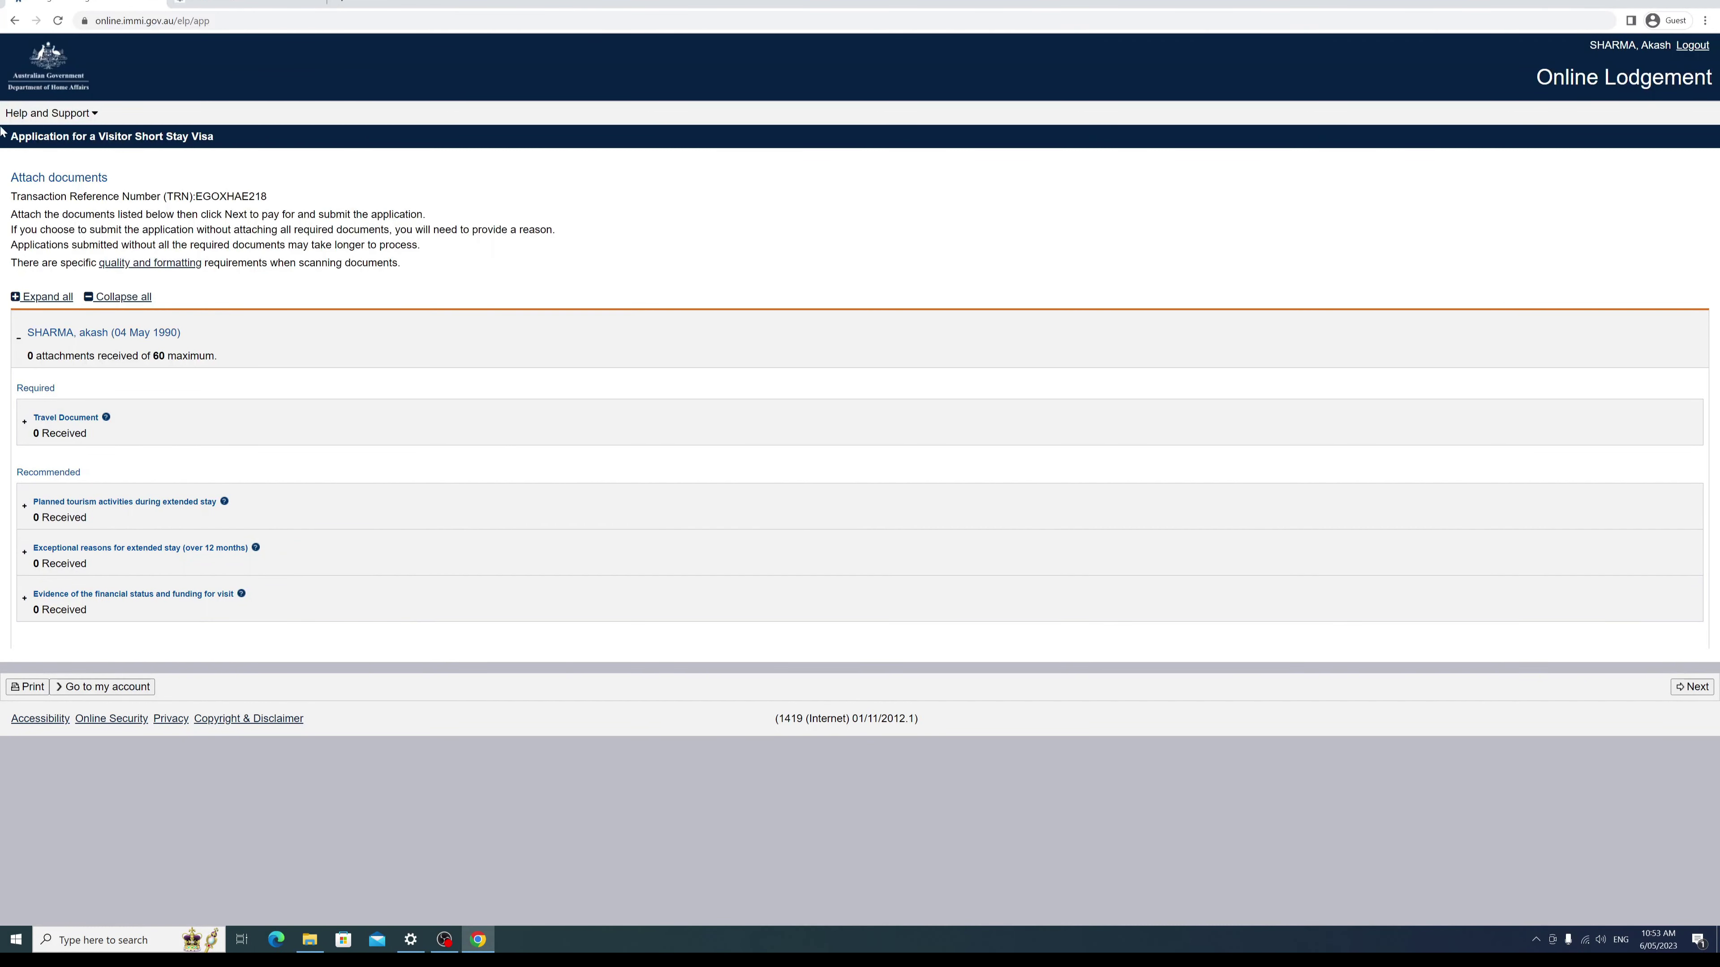
Step: Start a Travel Document entry with type Passport, then collapse the section with no file attached
click(22, 342)
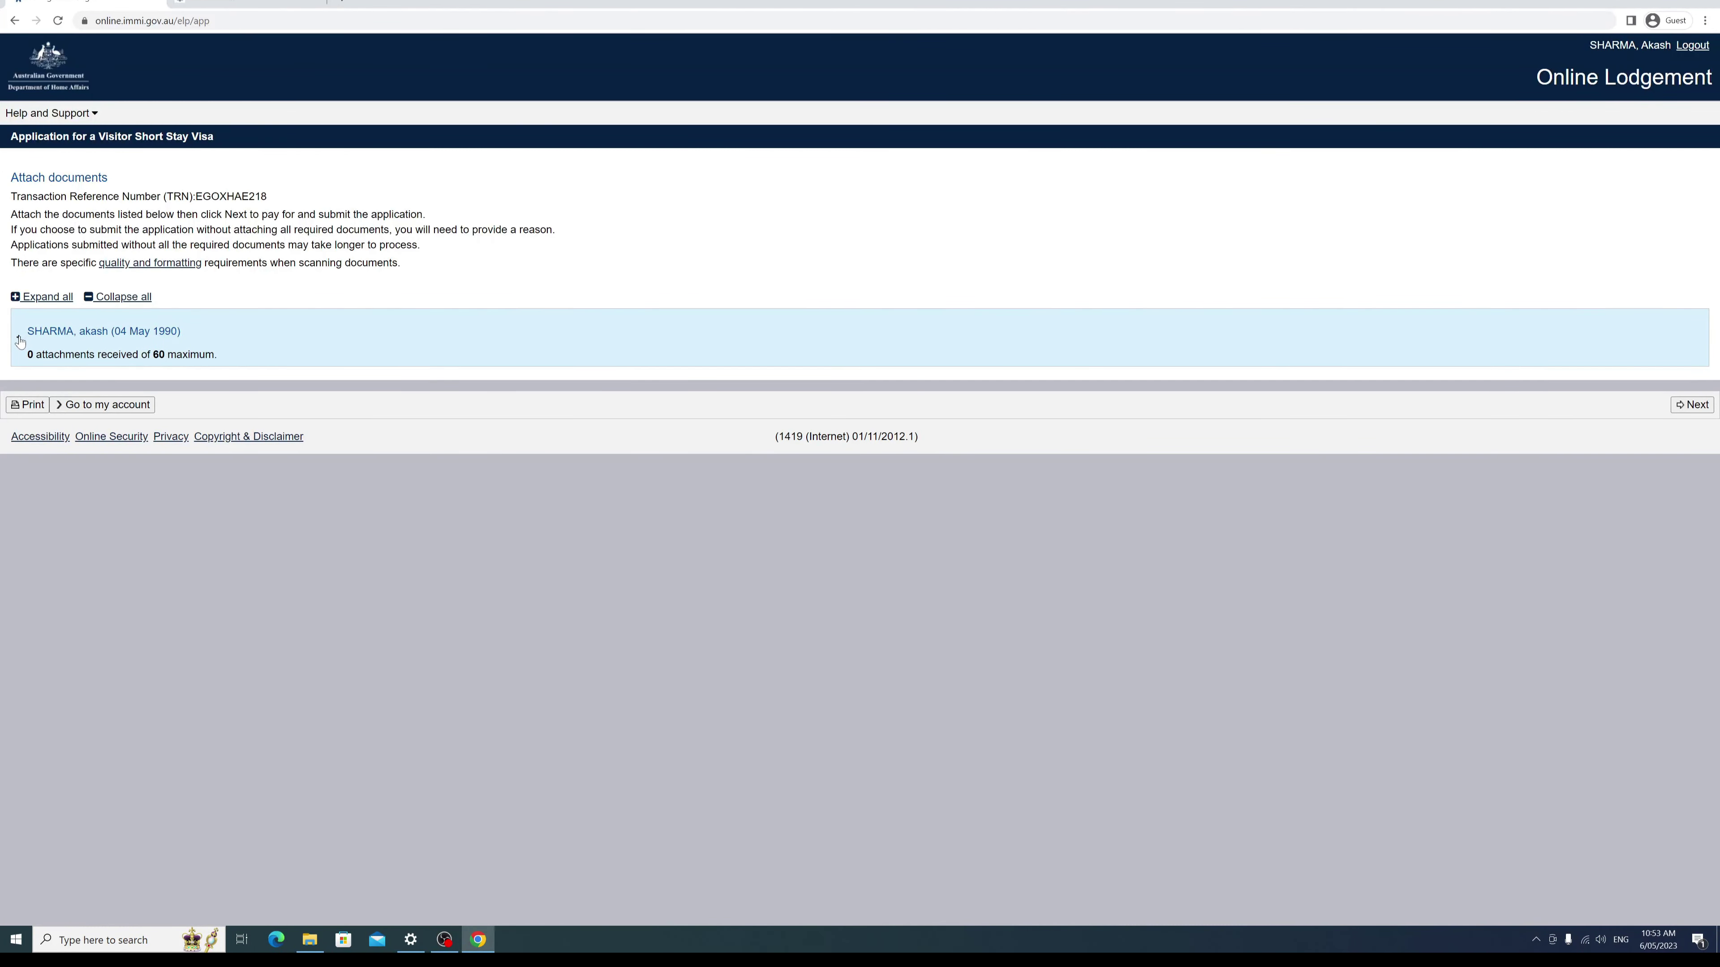
click(20, 341)
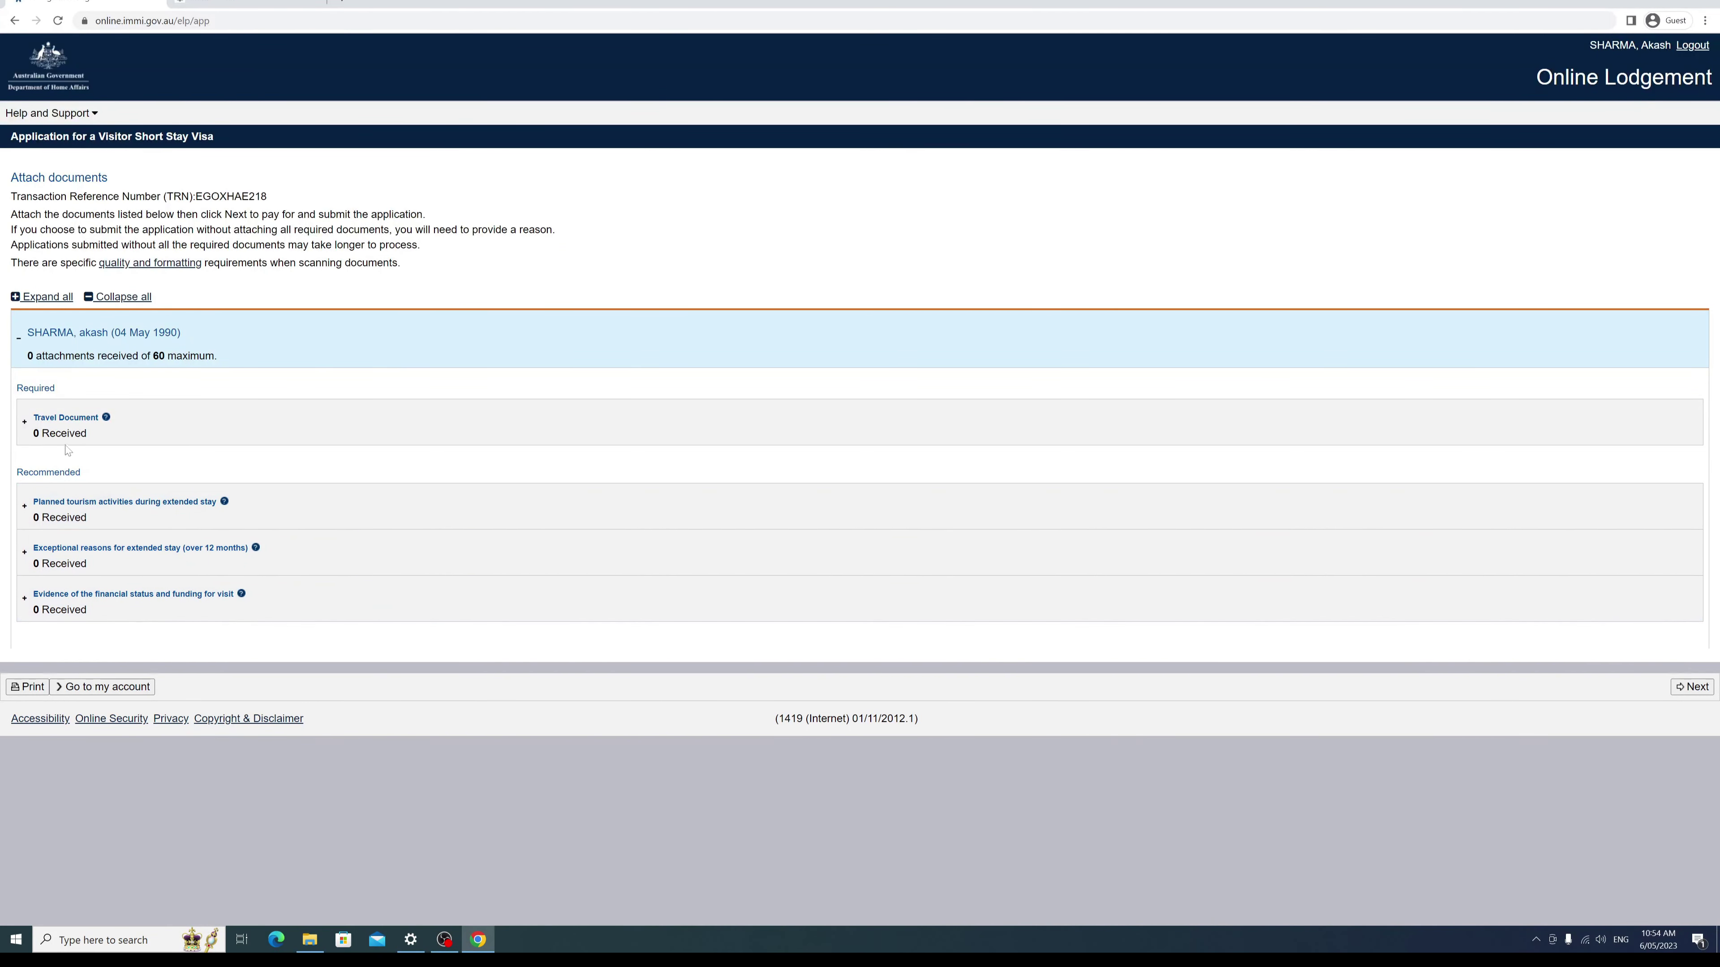
click(27, 432)
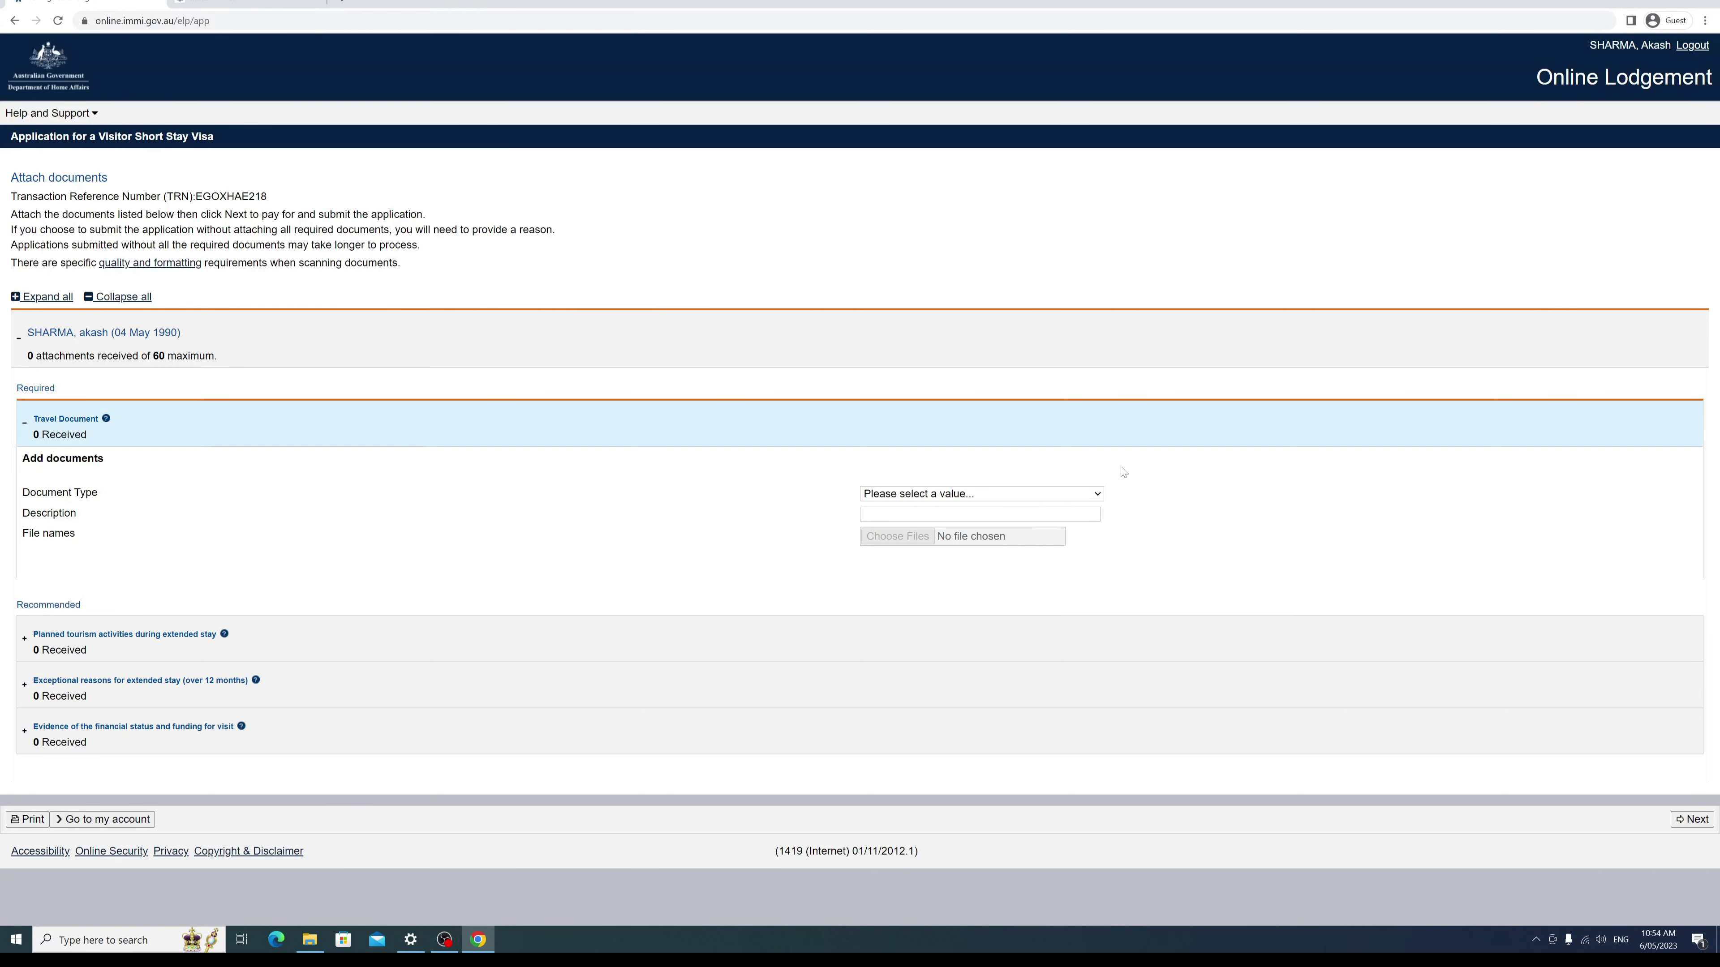
click(1098, 495)
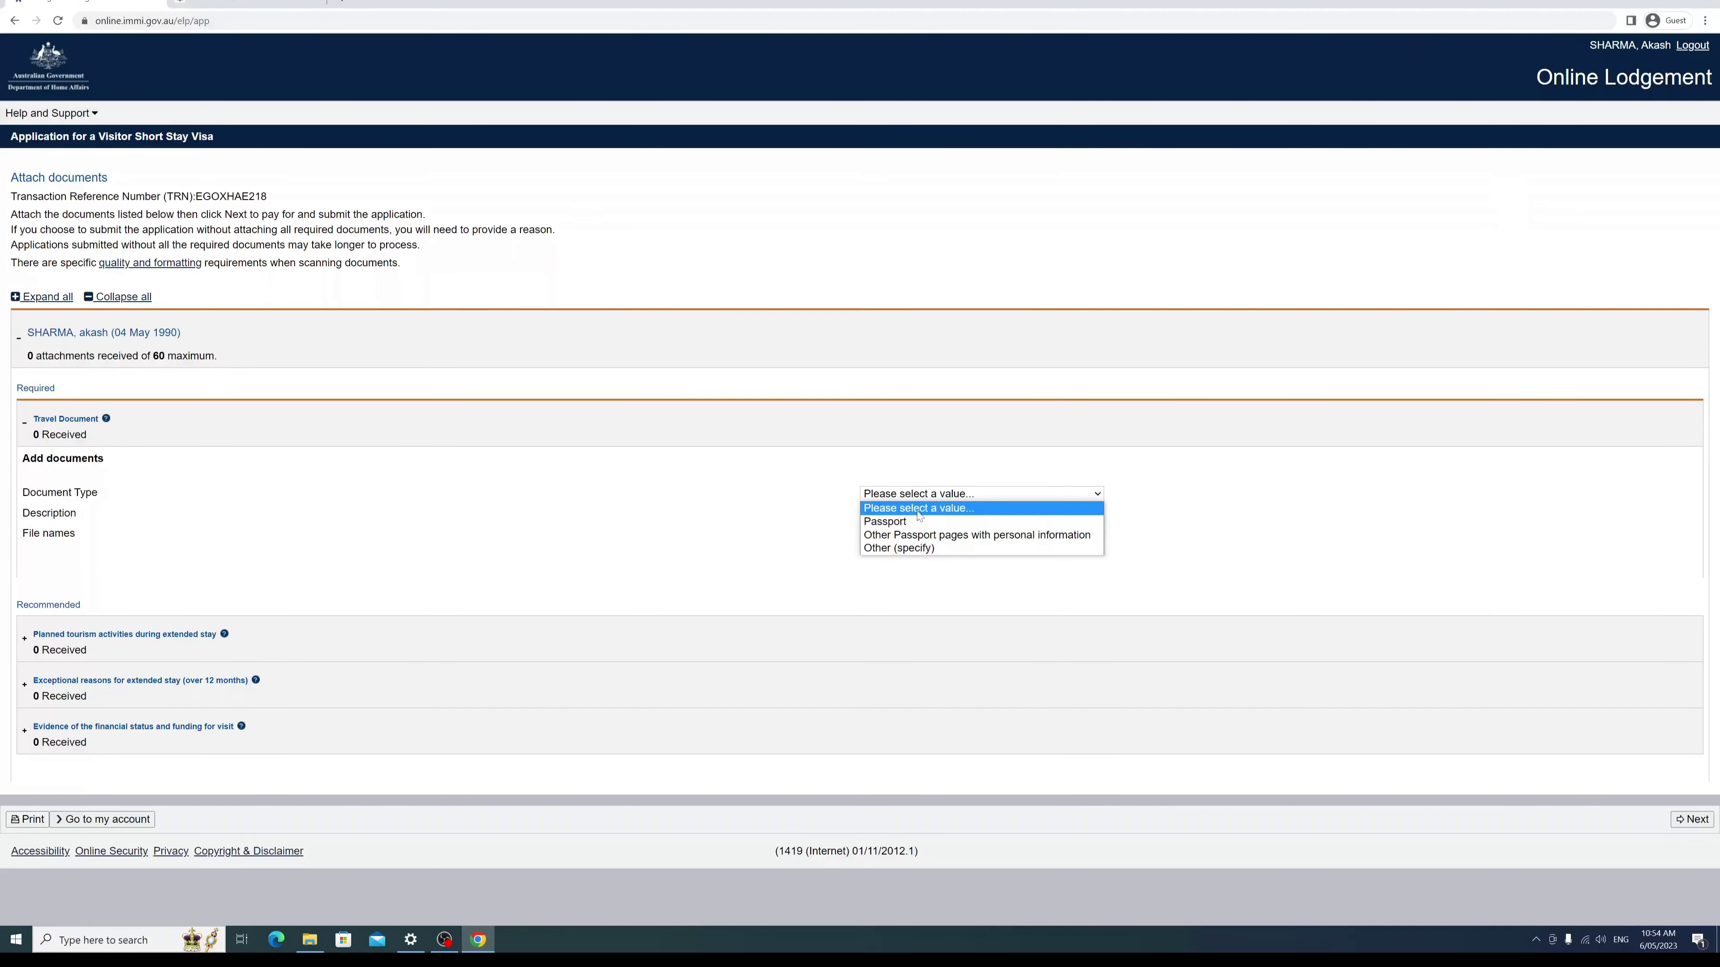
click(912, 523)
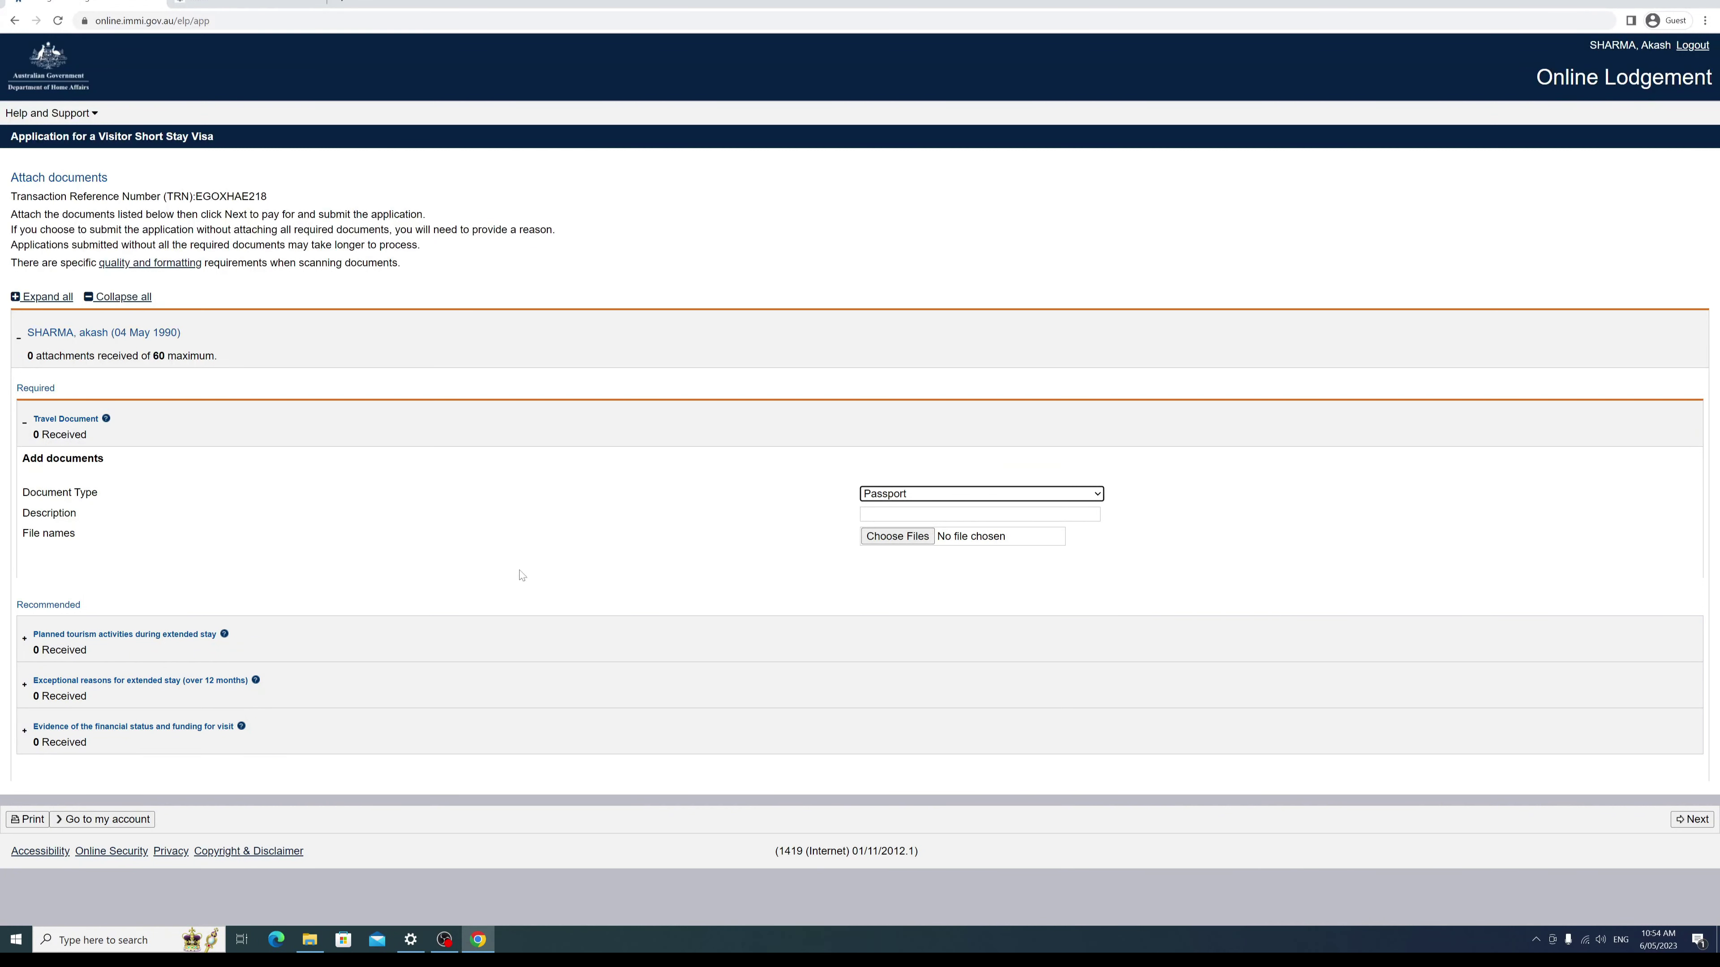
click(1062, 555)
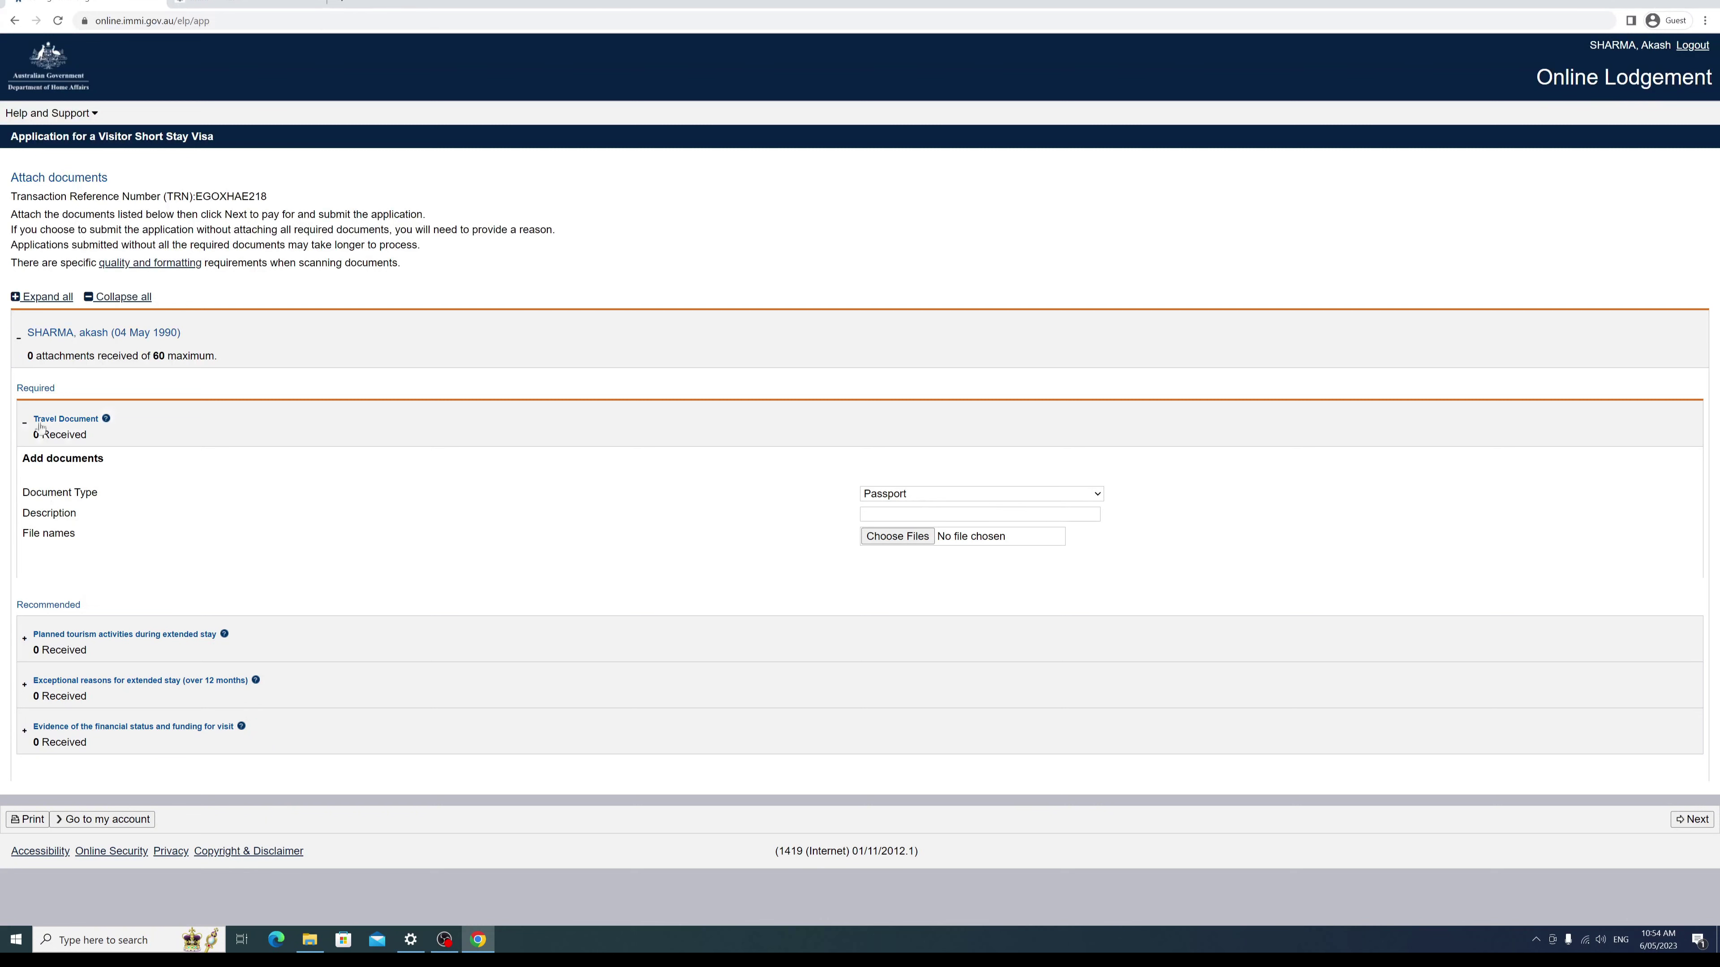
click(25, 423)
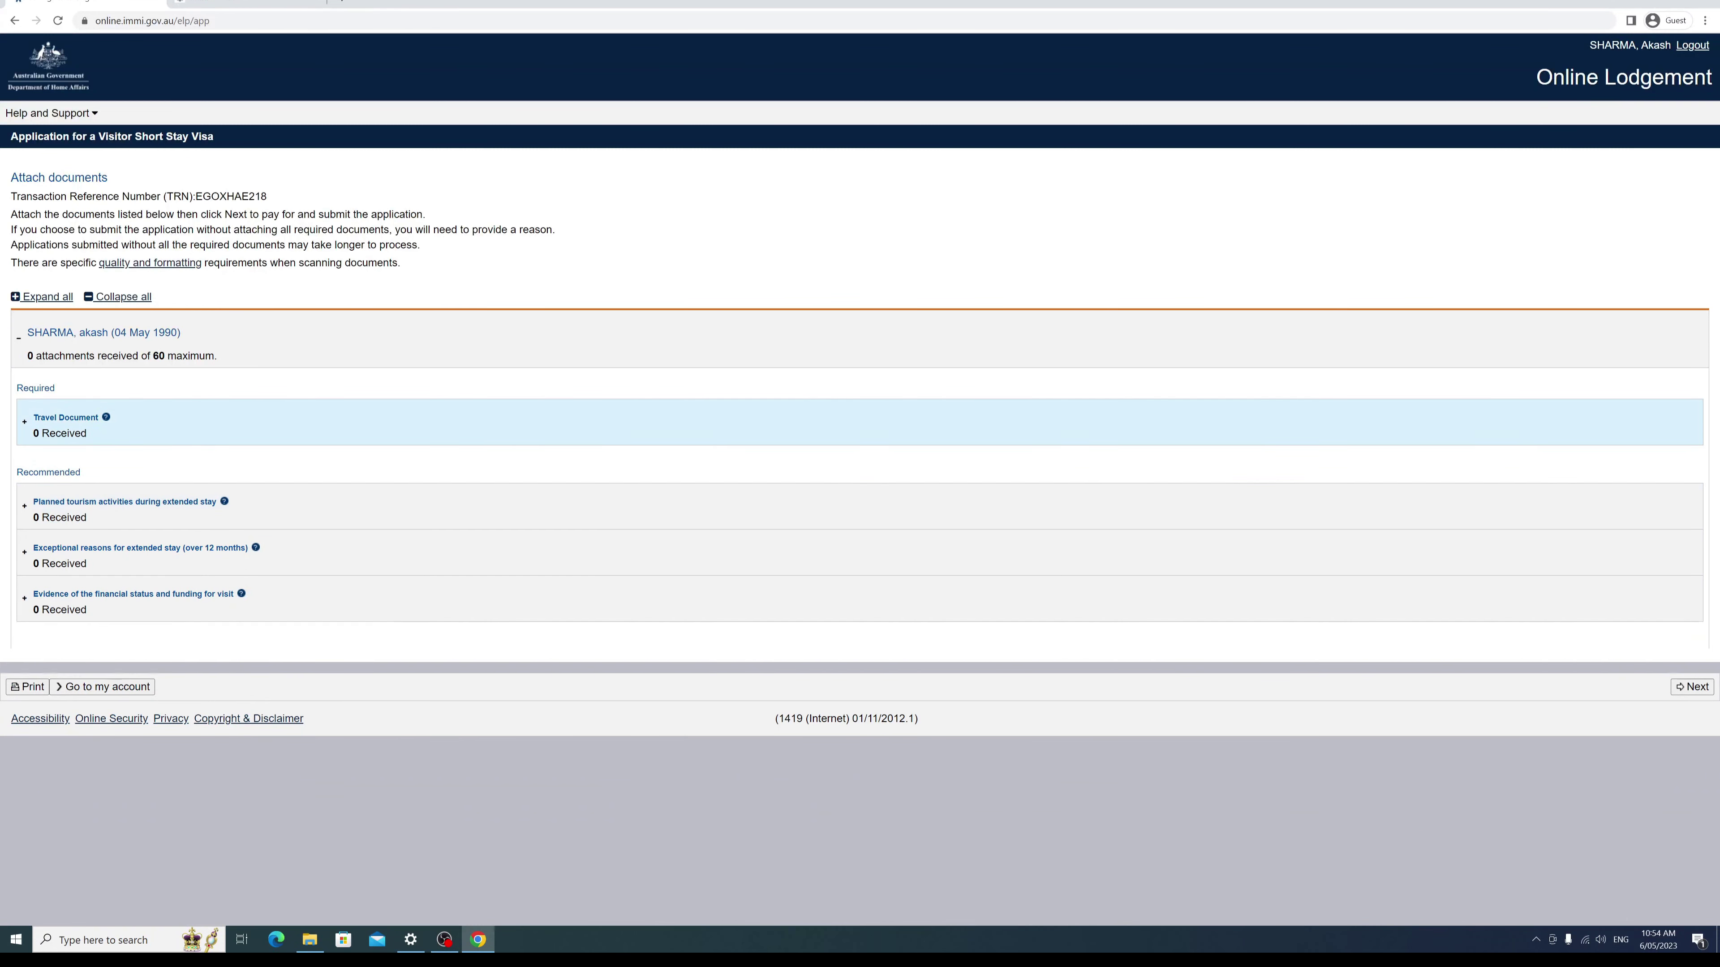
click(25, 506)
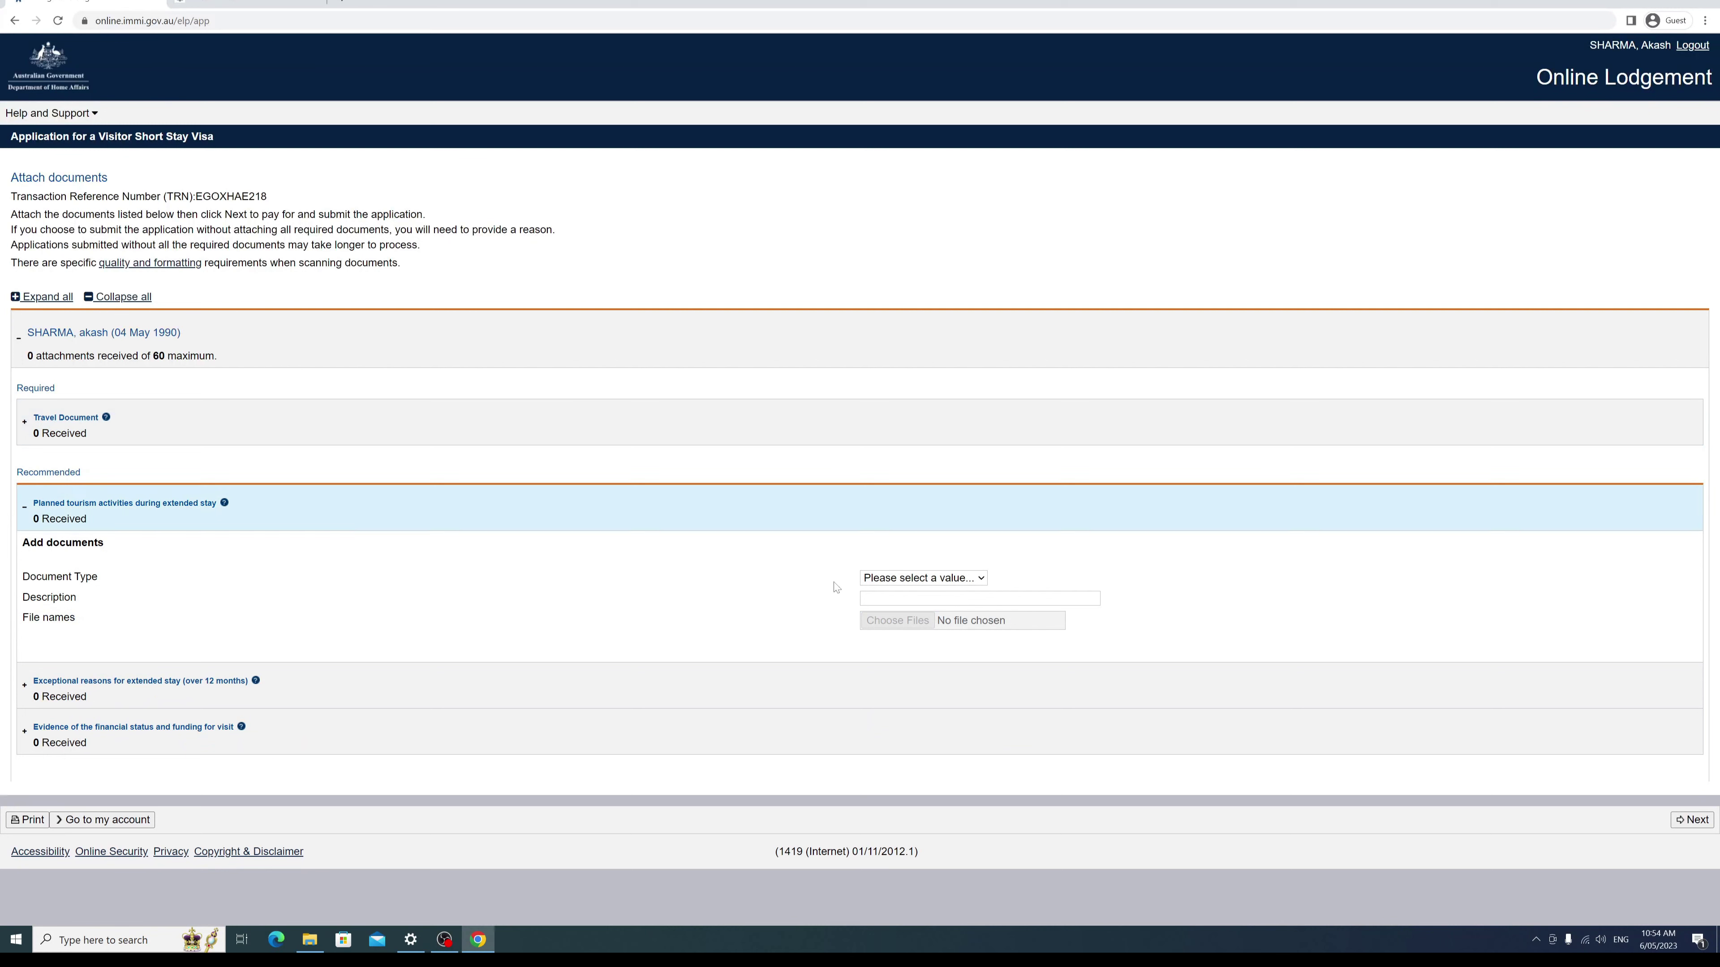
click(973, 580)
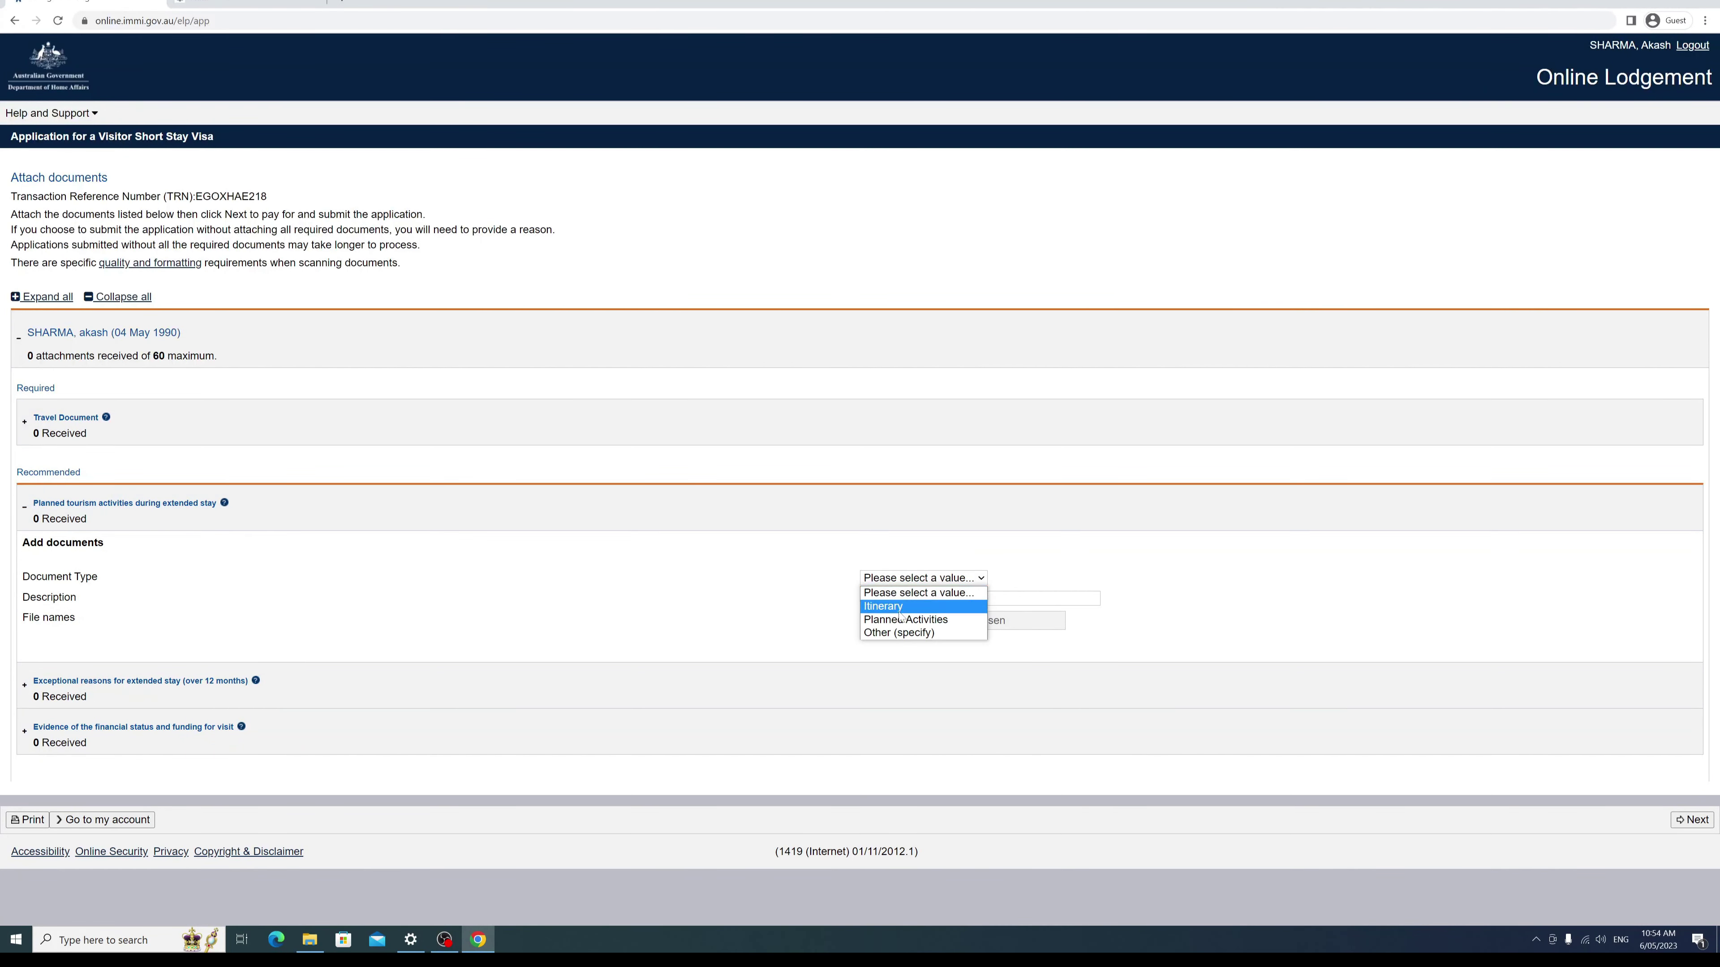
click(701, 582)
click(25, 507)
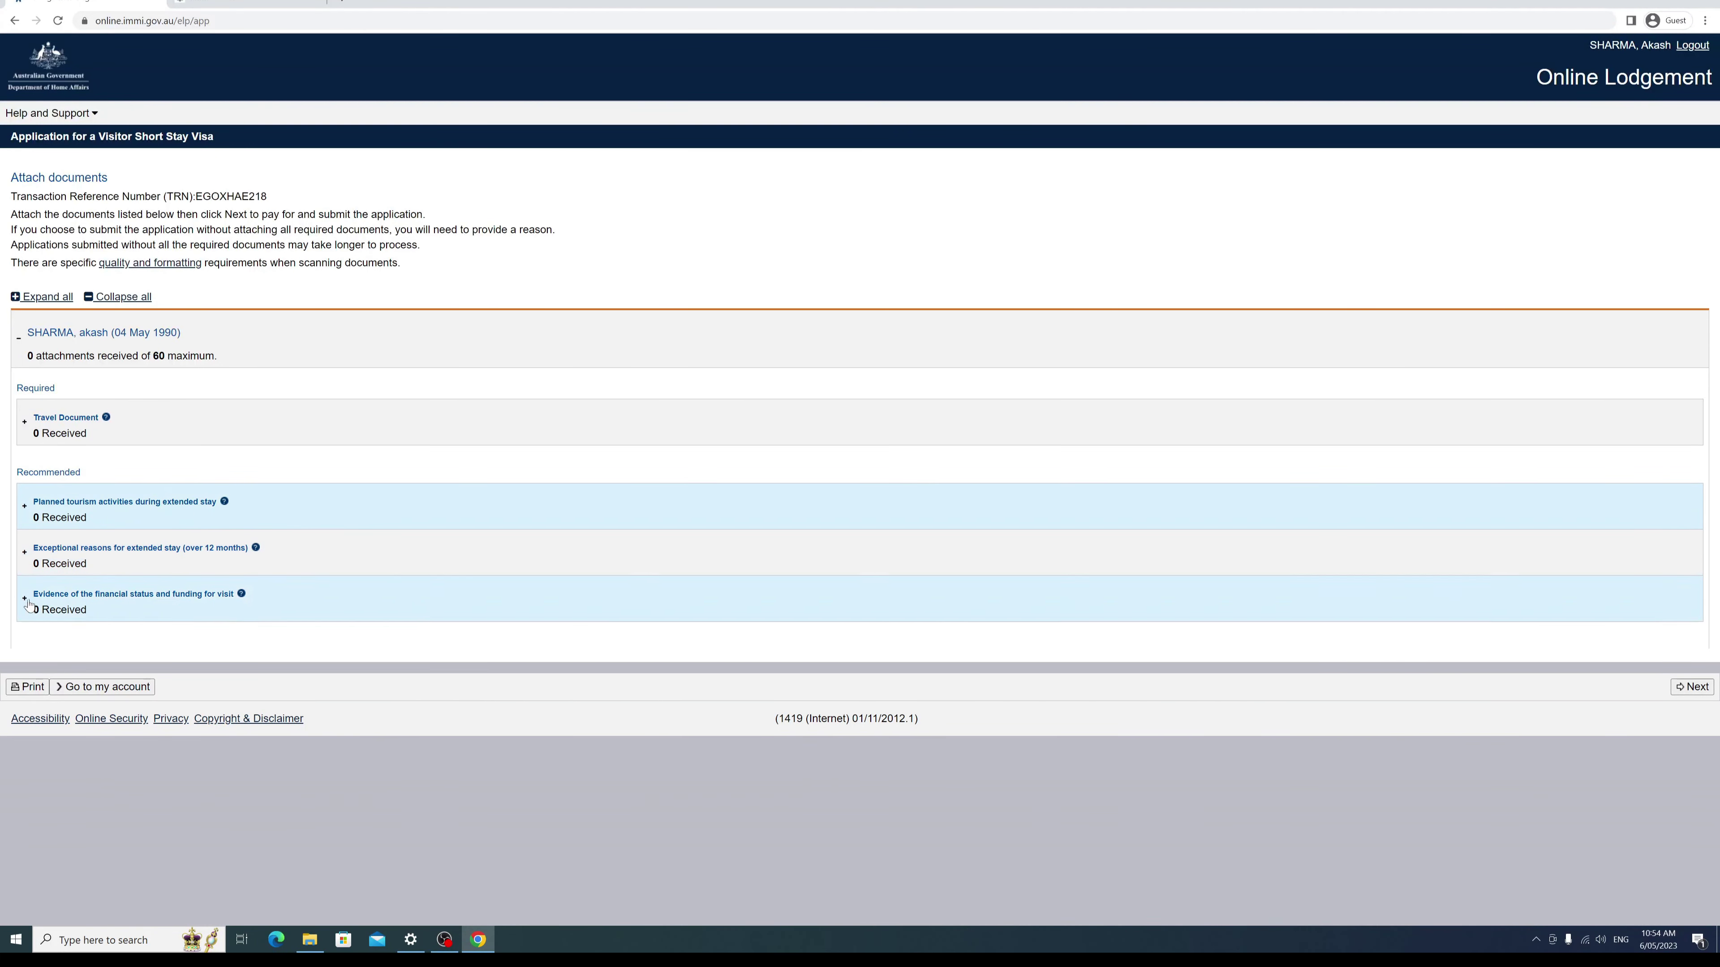
click(25, 553)
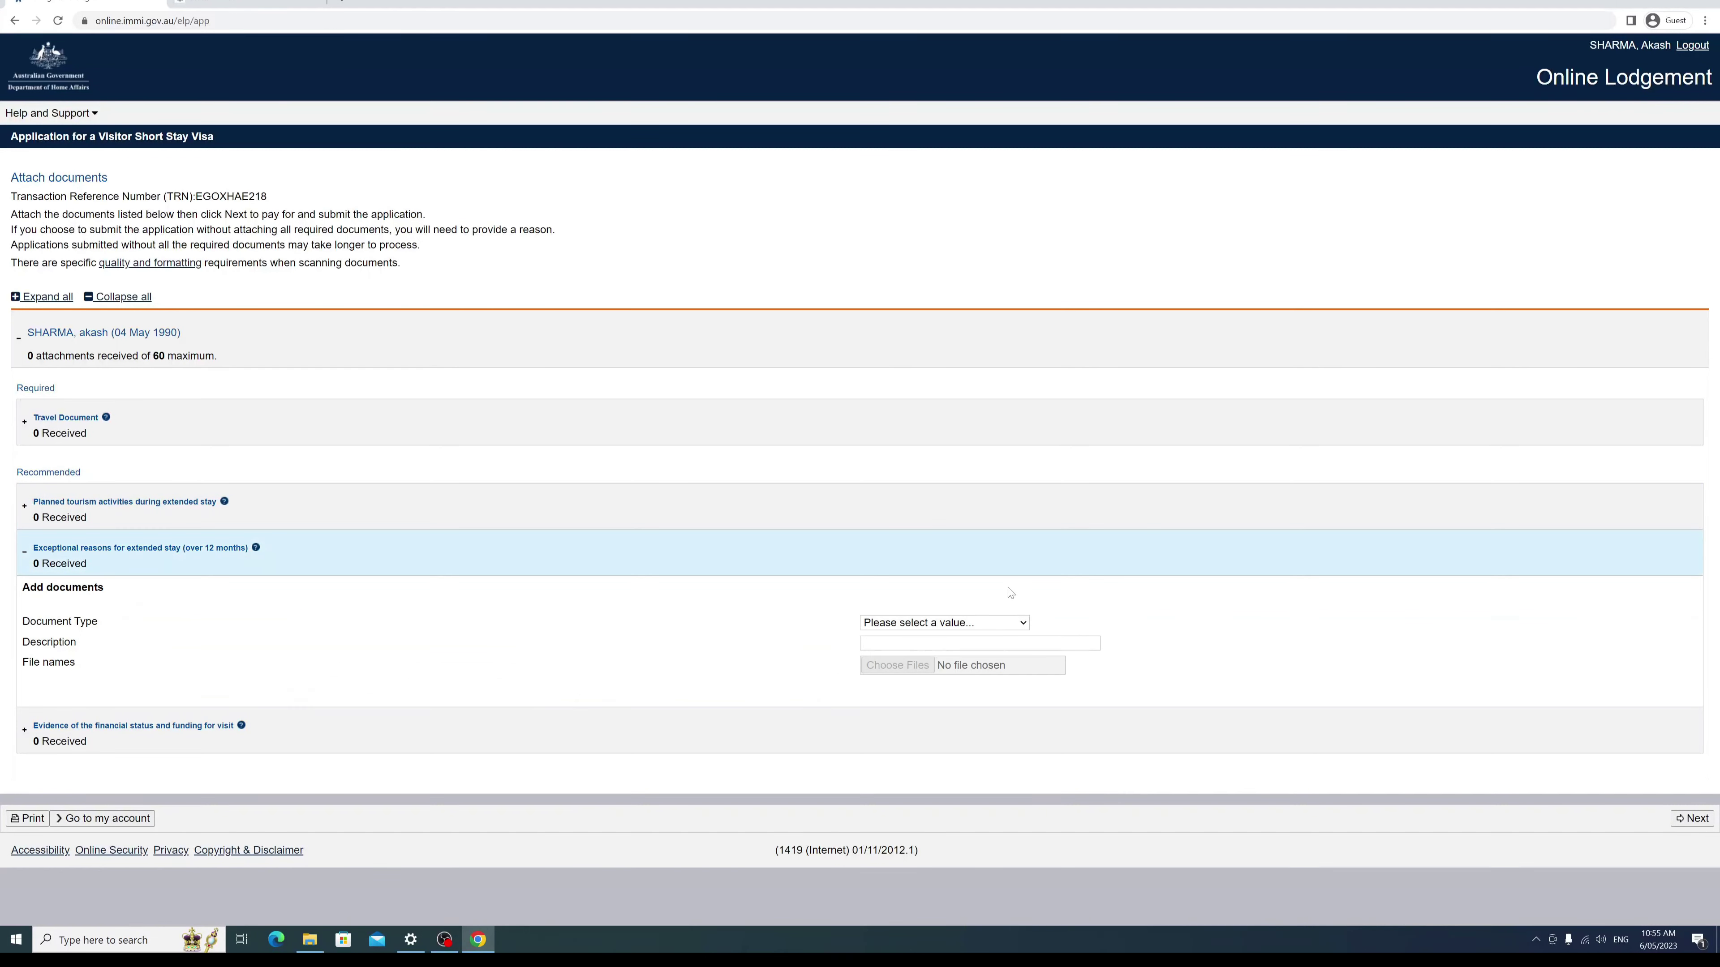
click(1017, 626)
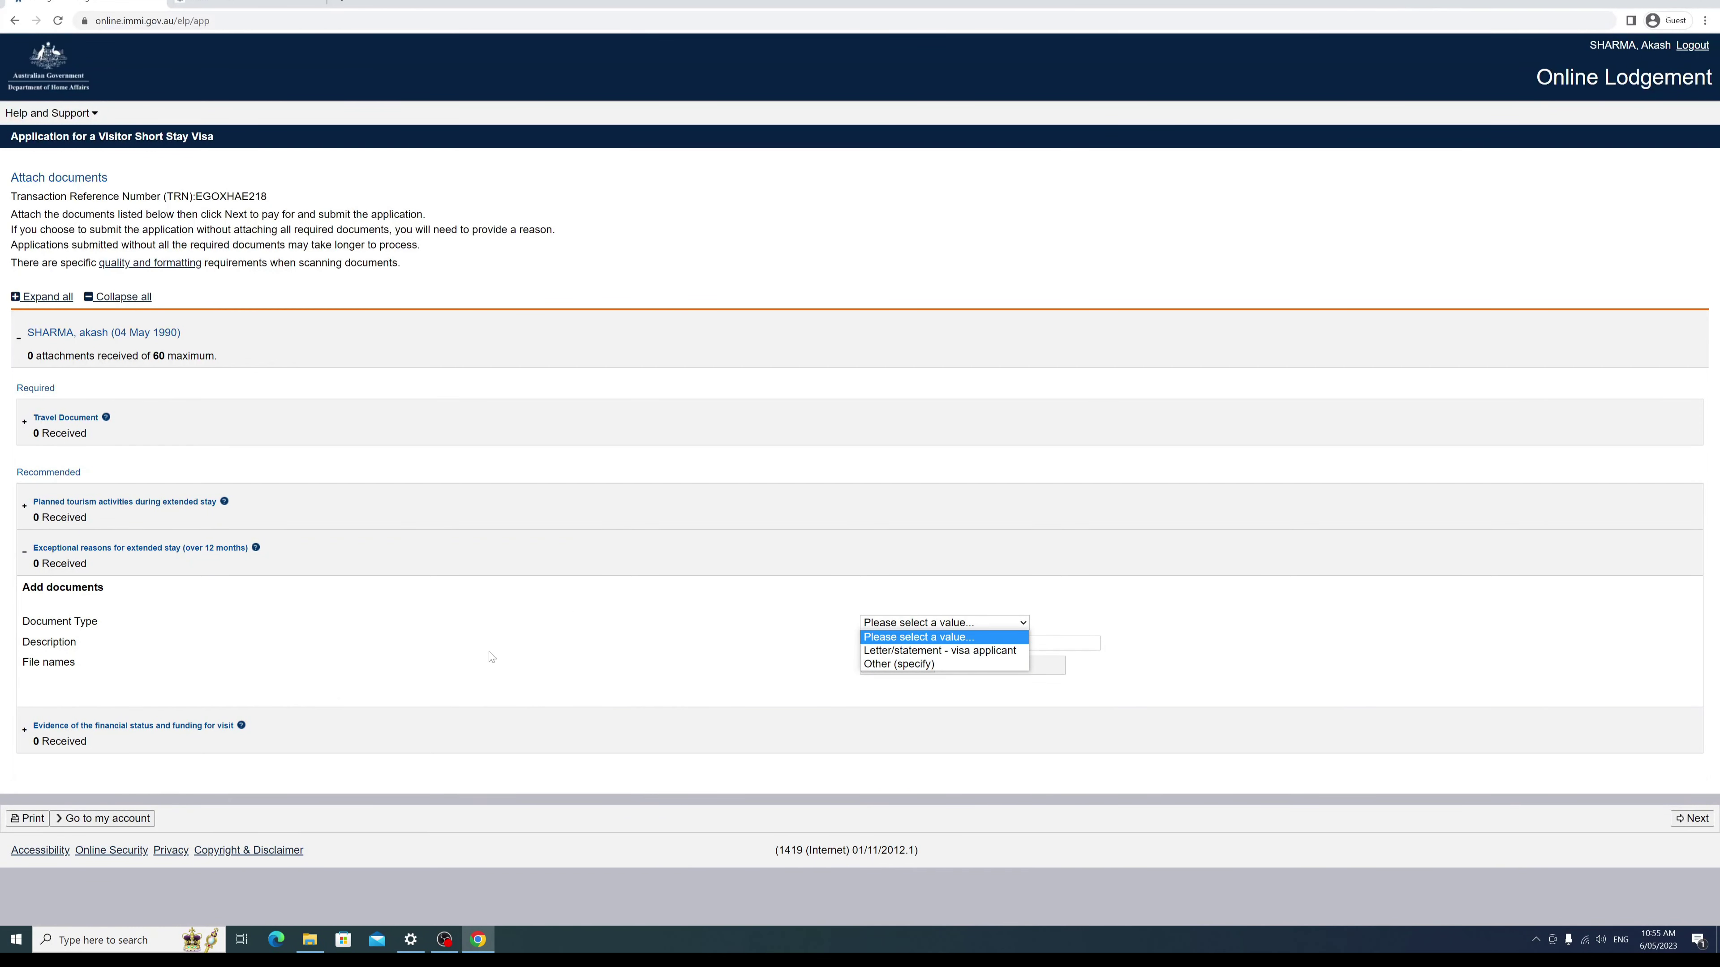
triple_click(532, 584)
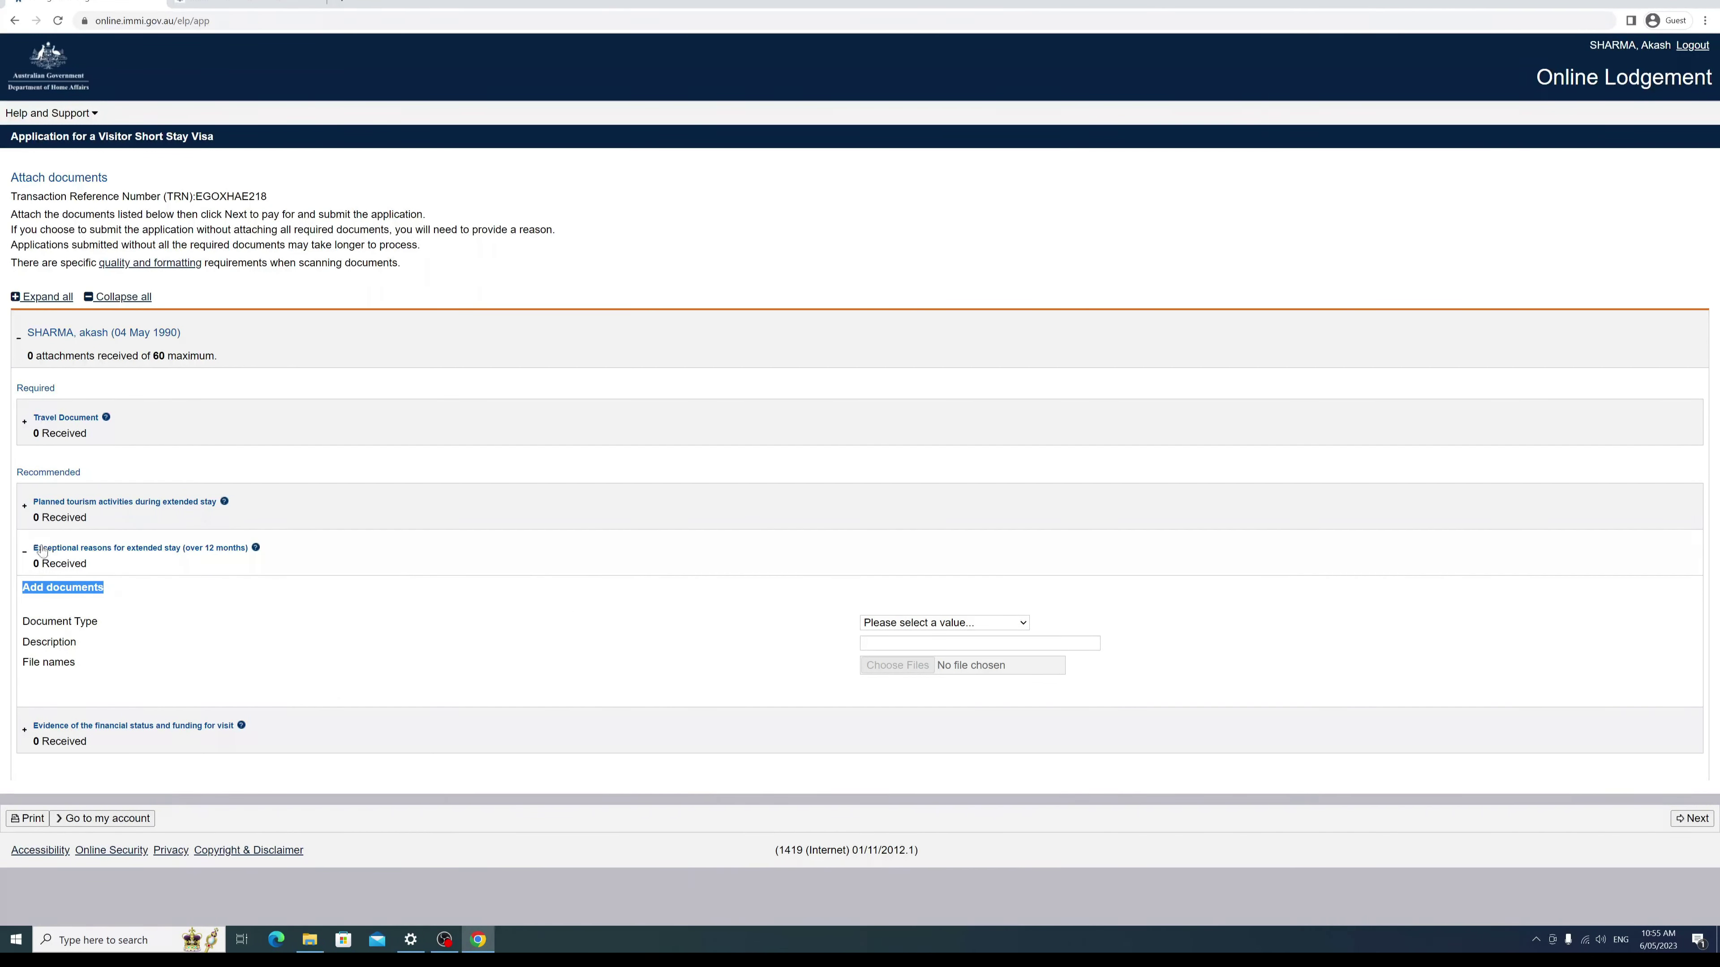
click(24, 551)
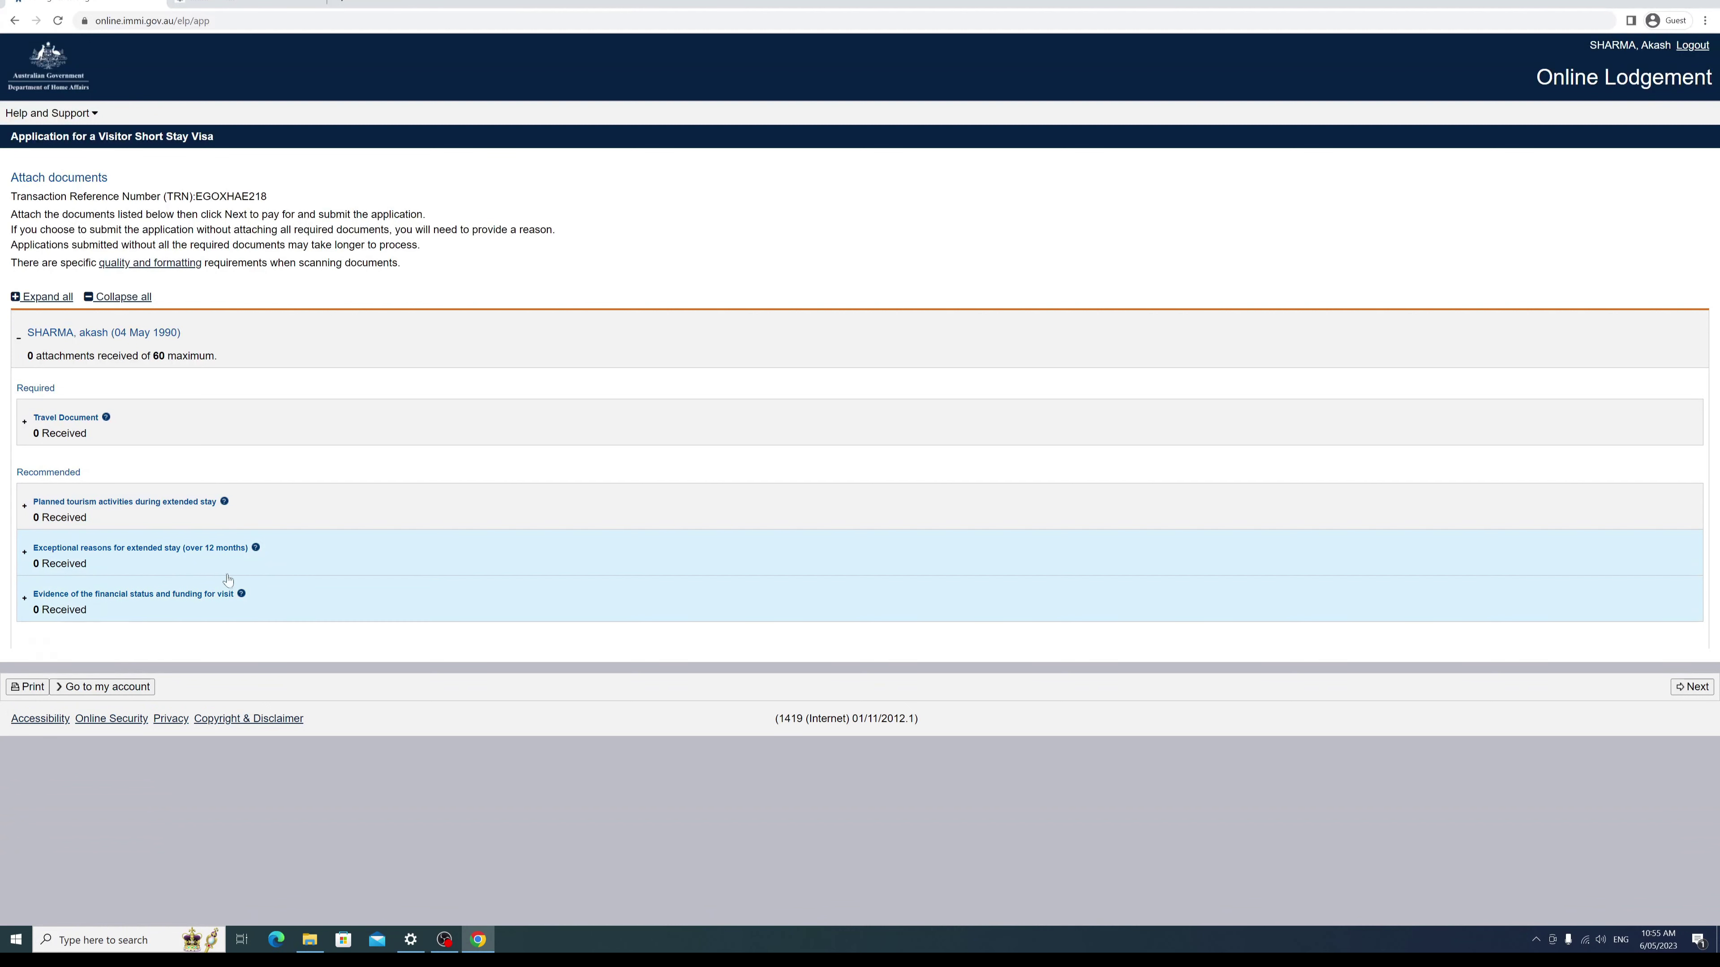
Step: Pick Bank Statement - Personal for the financial status evidence, collapse it unattached, and continue
click(24, 598)
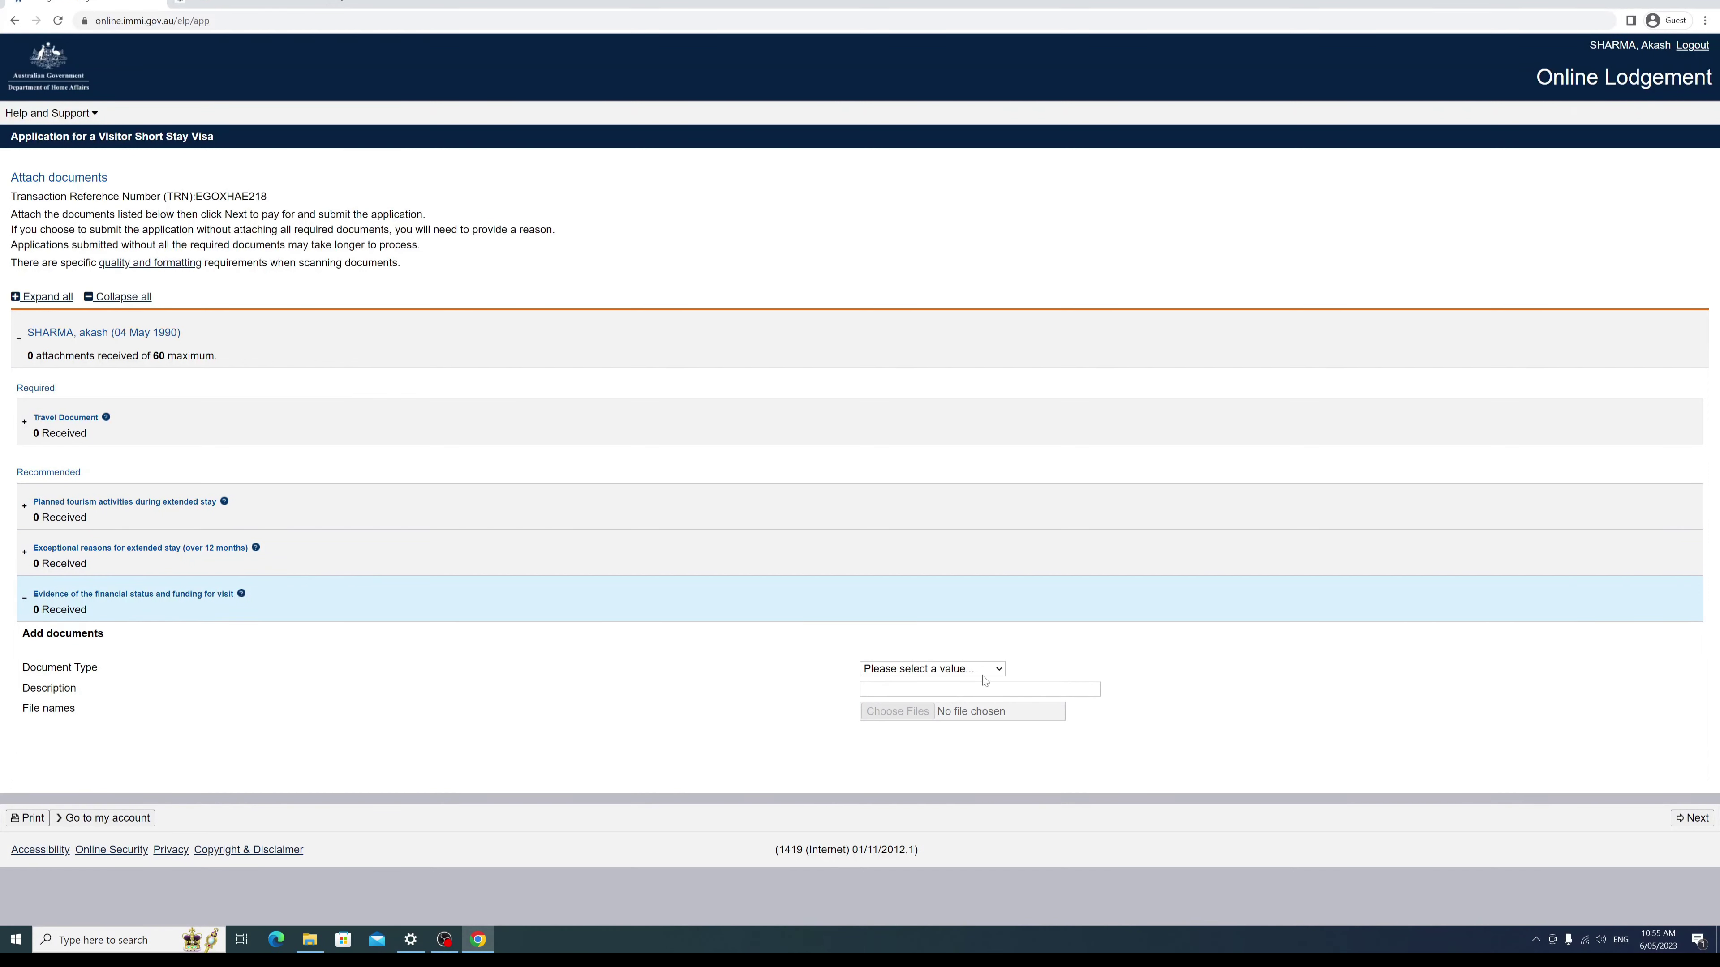
click(998, 669)
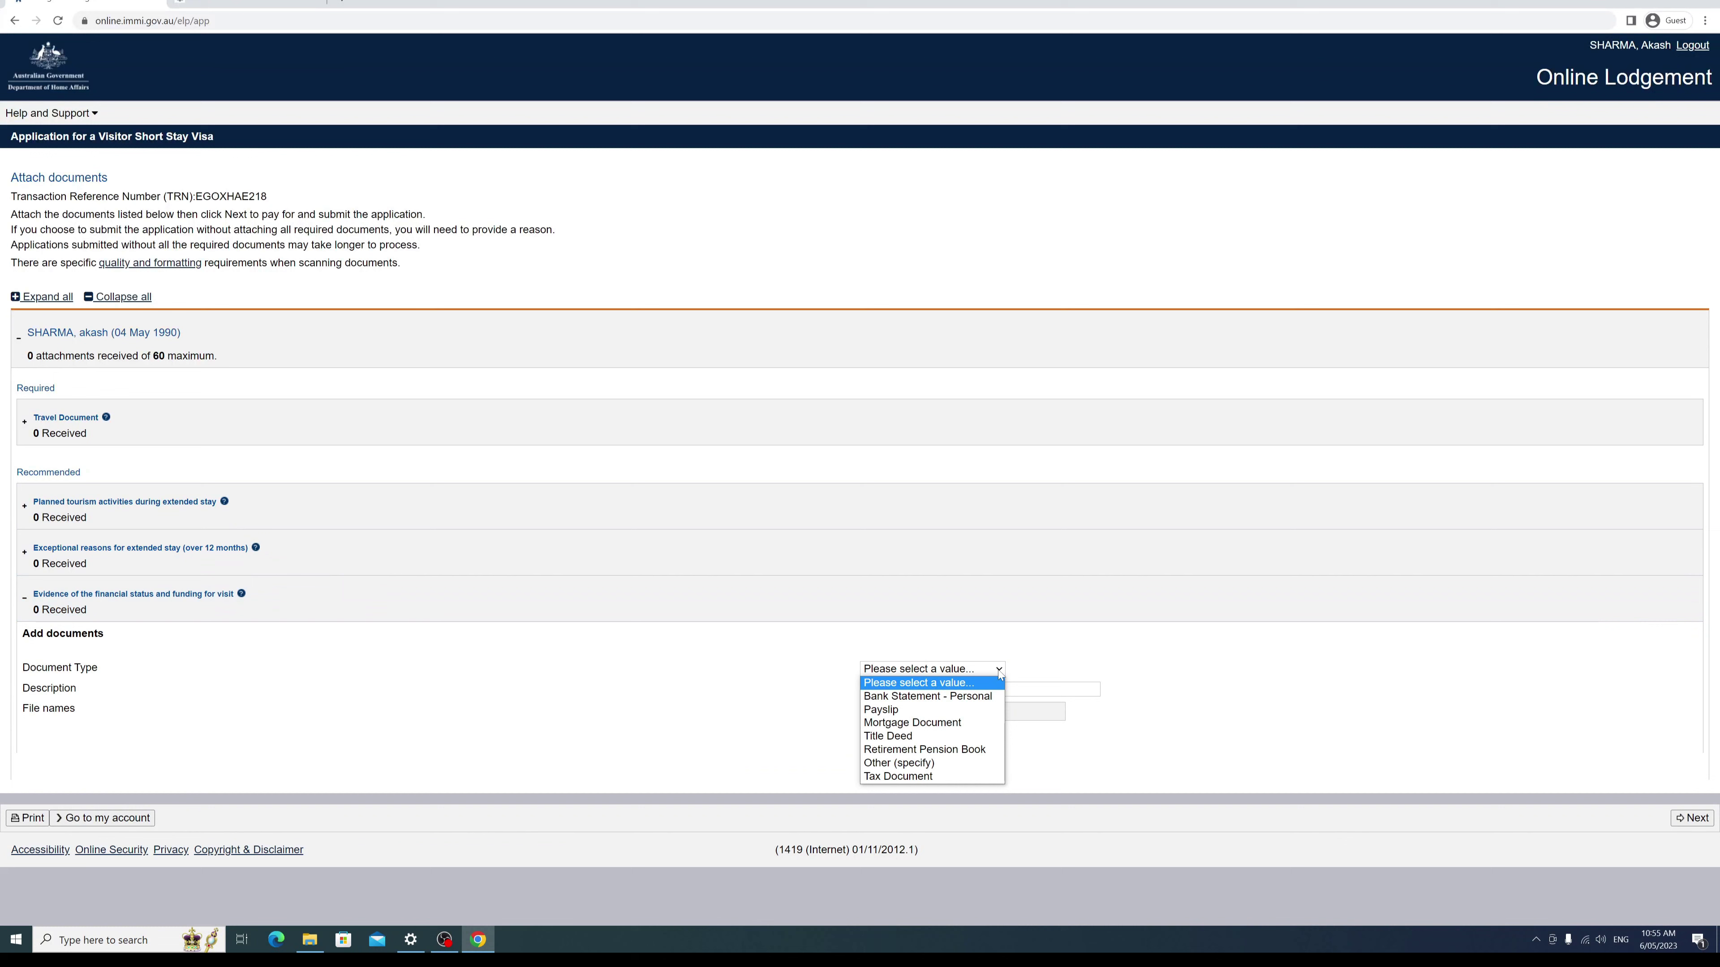
click(959, 697)
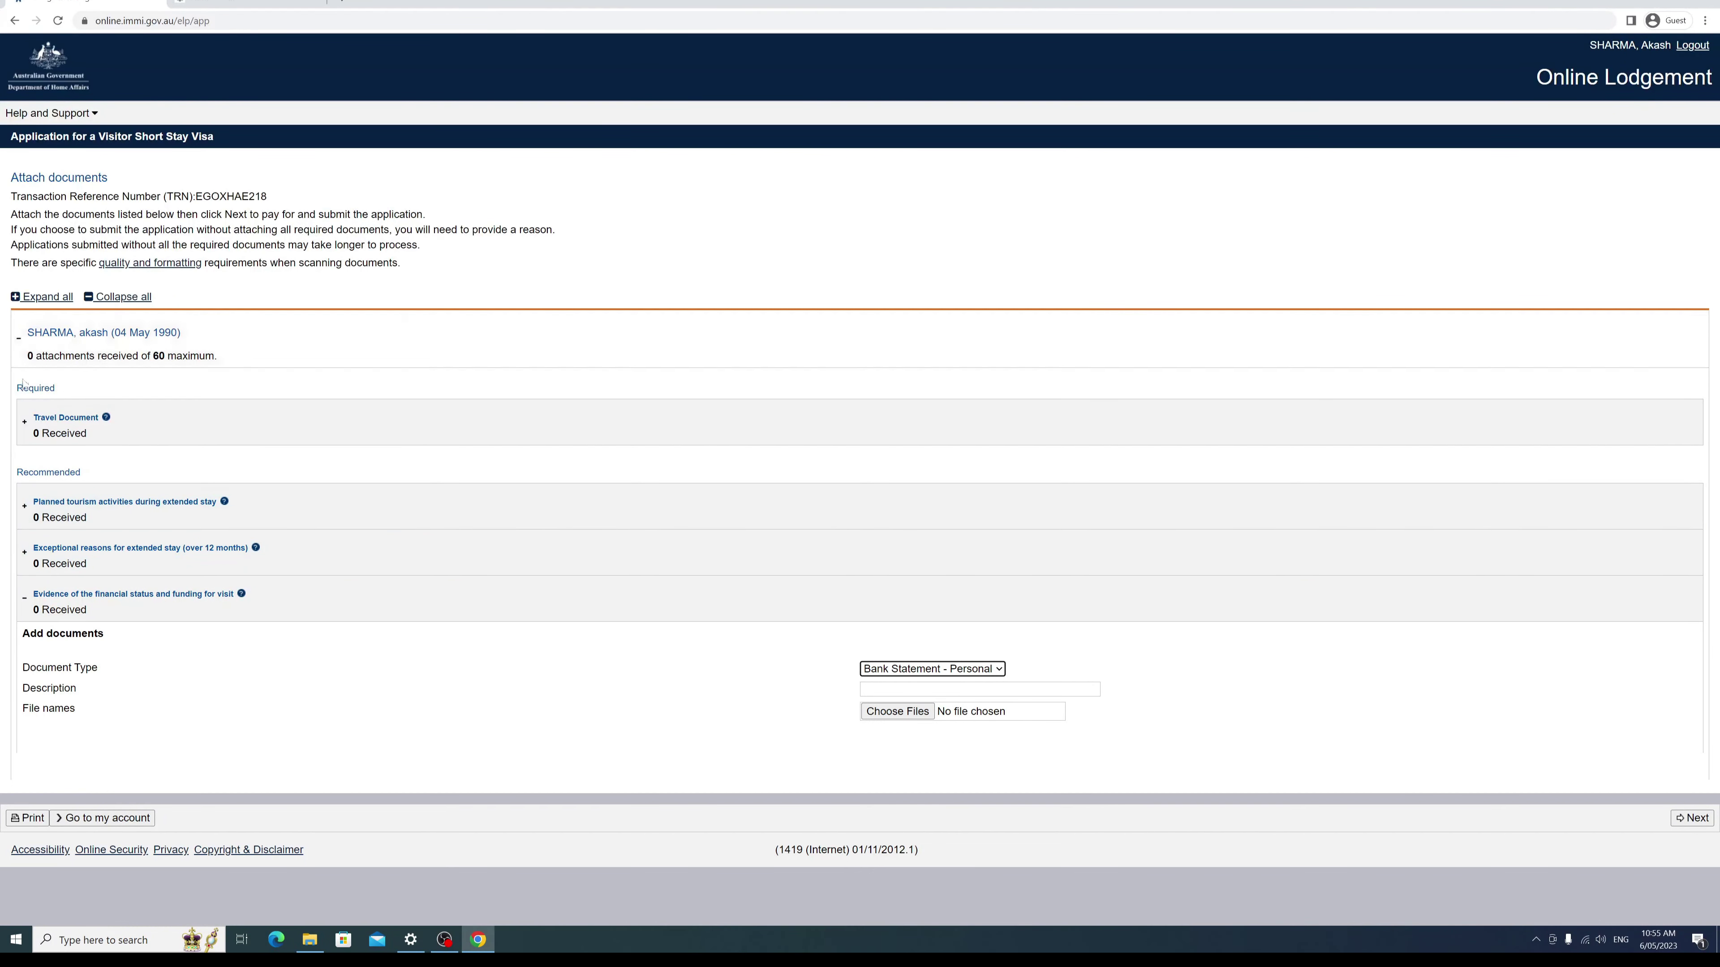
click(25, 597)
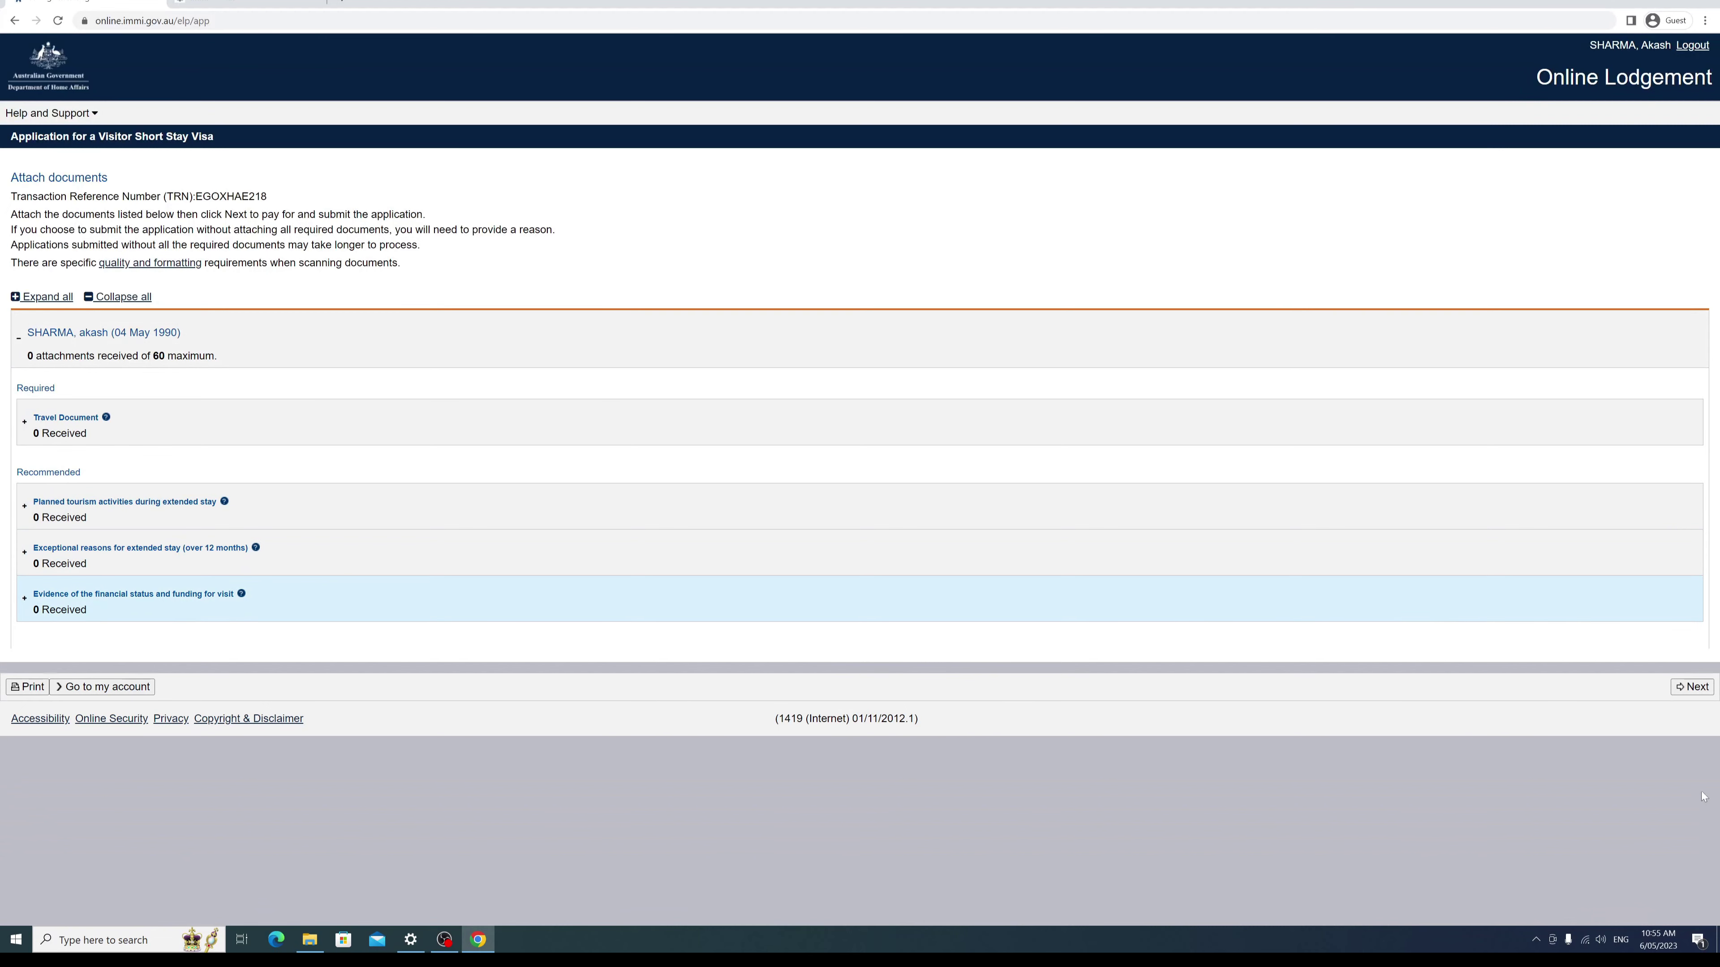
click(1681, 691)
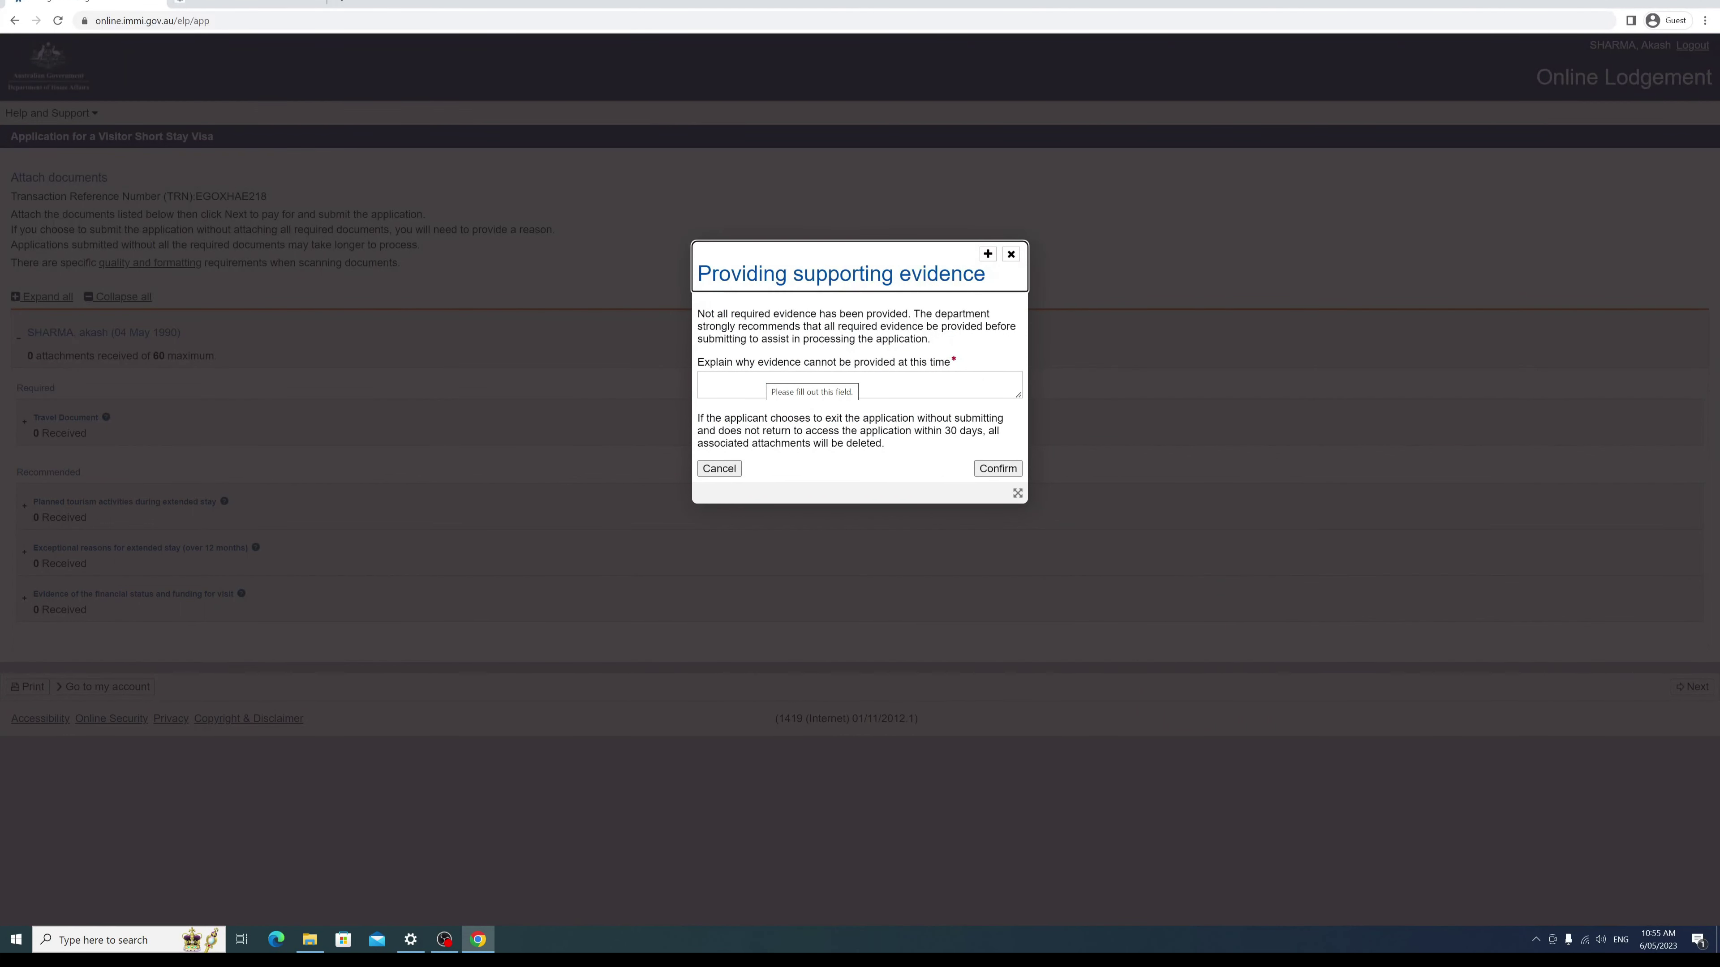
Step: Give 'still m,aking my documents' as the reason evidence is missing and confirm proceeding
click(701, 382)
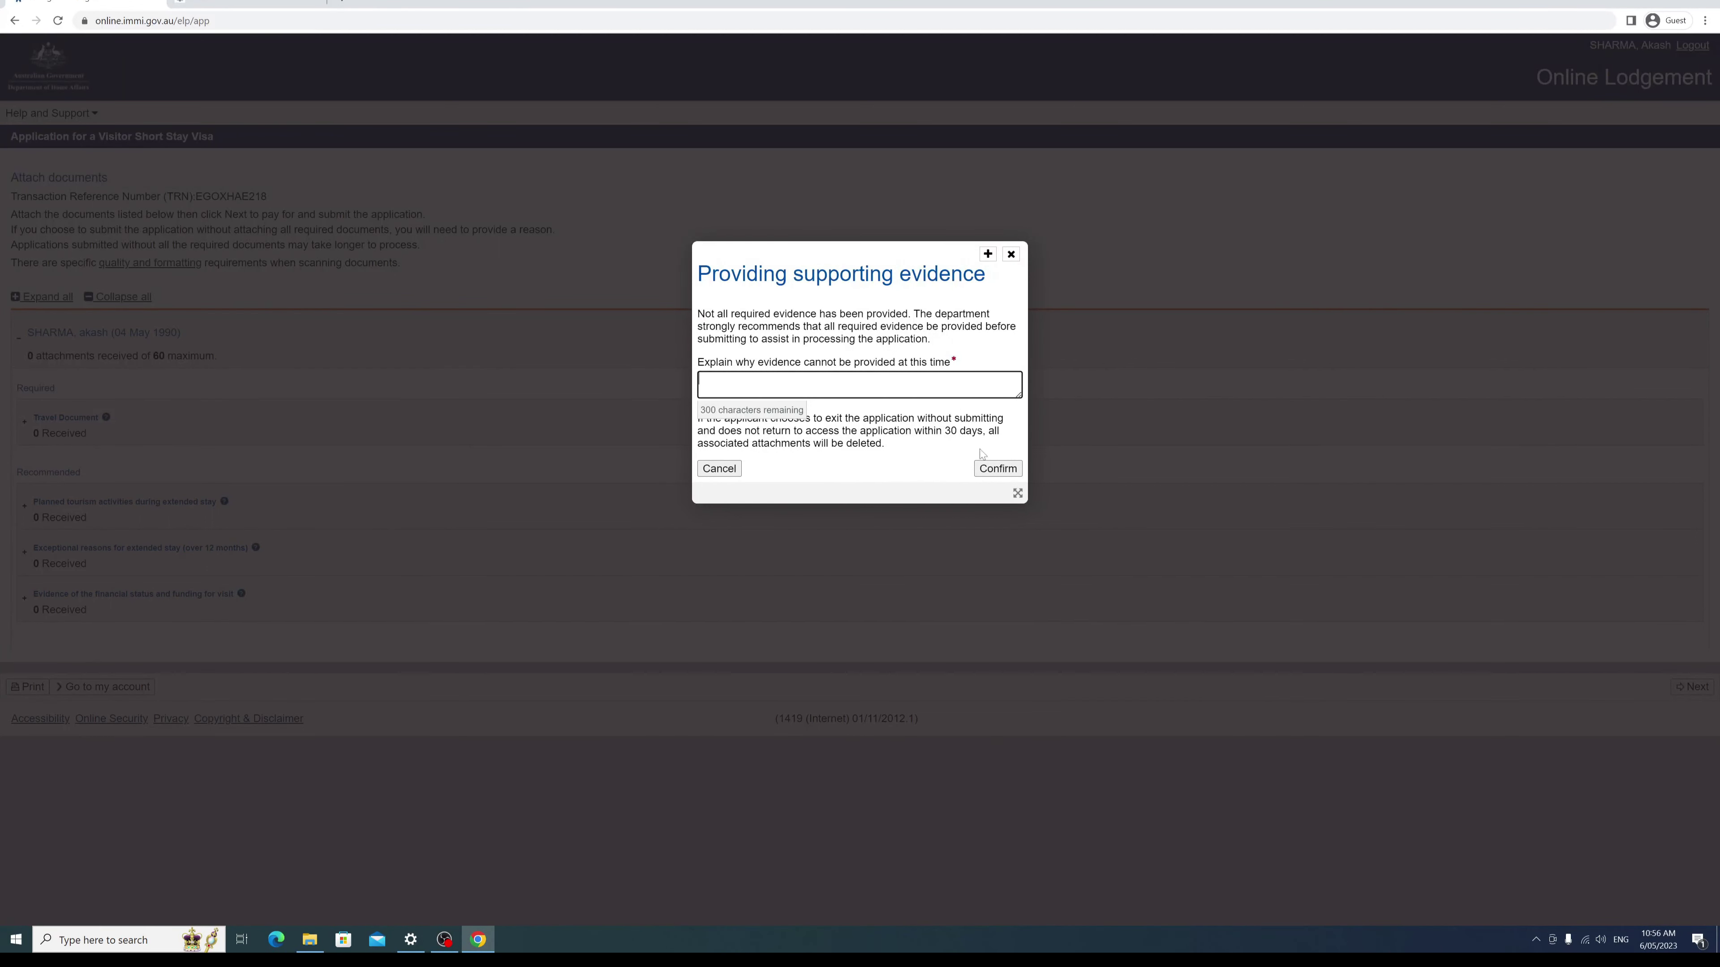
text(still m,aking my documents)
click(1000, 468)
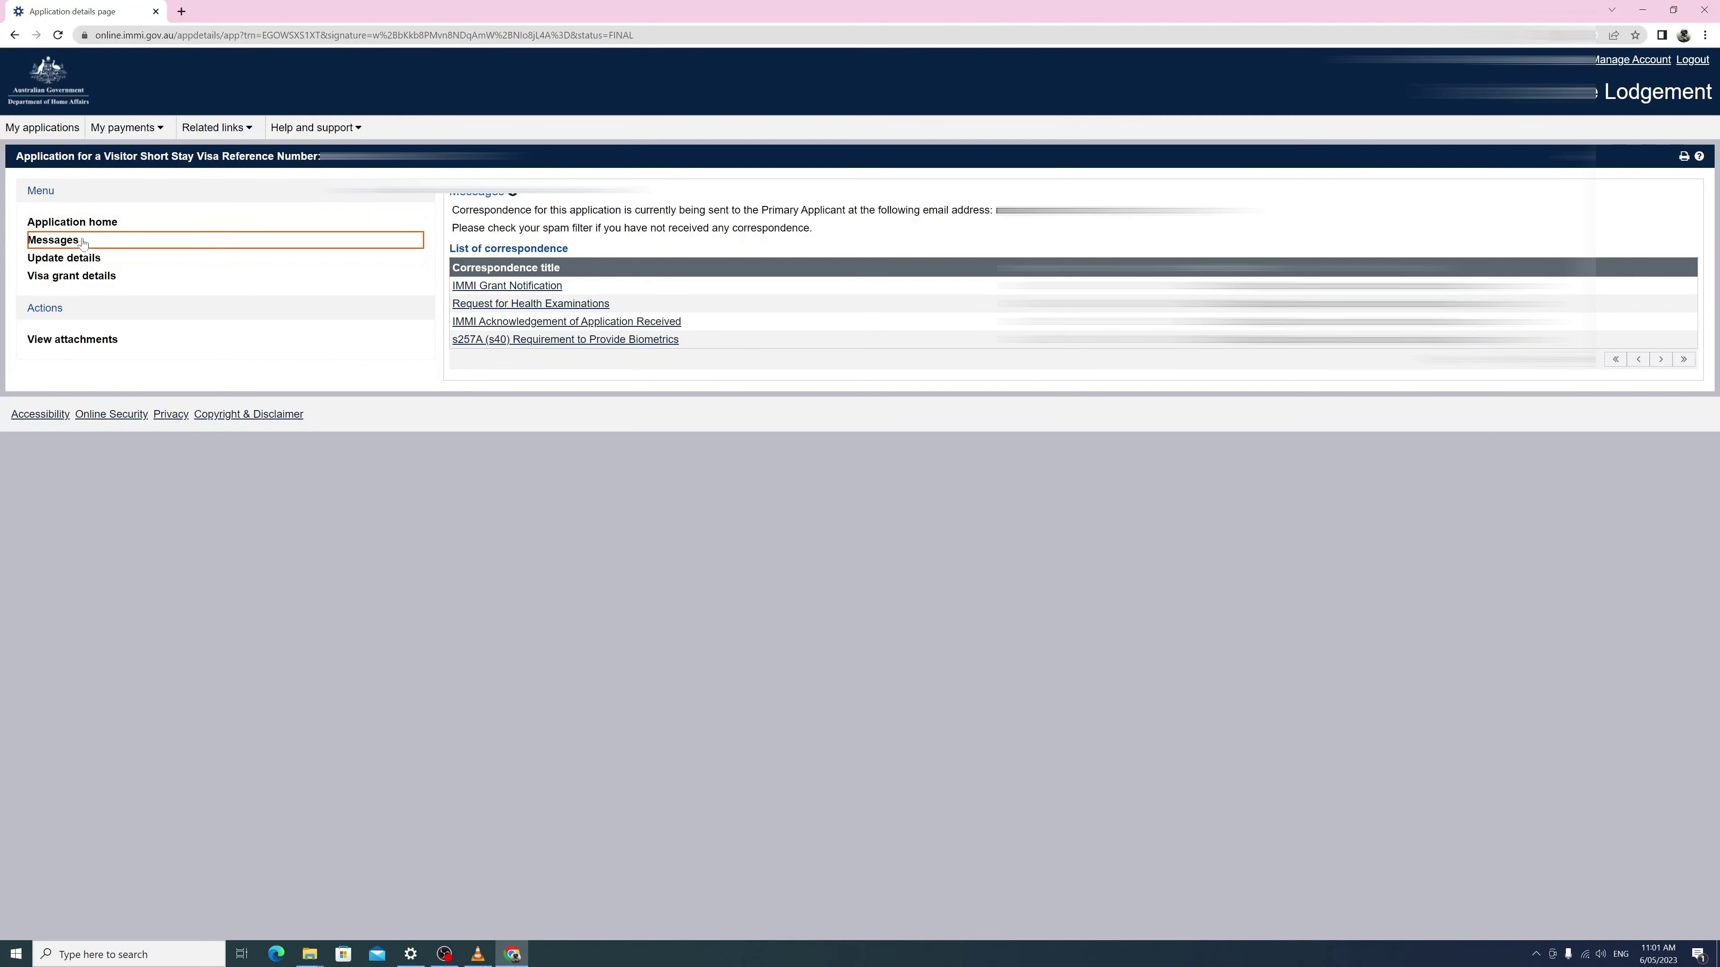
click(75, 225)
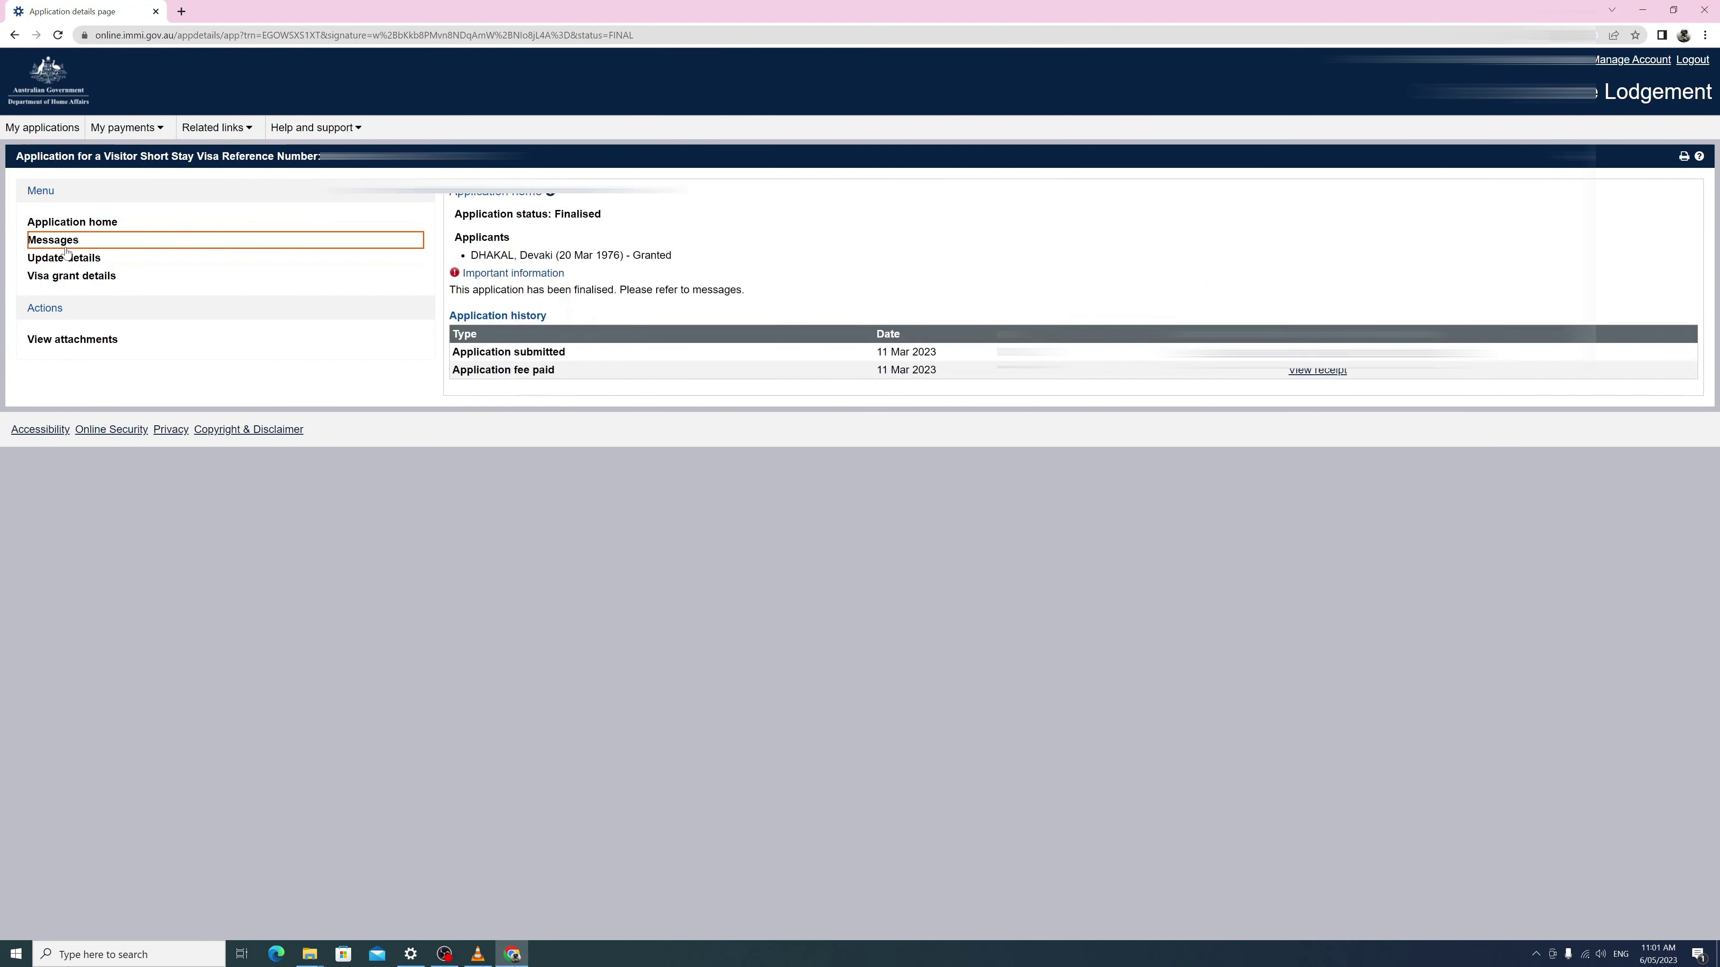
click(69, 242)
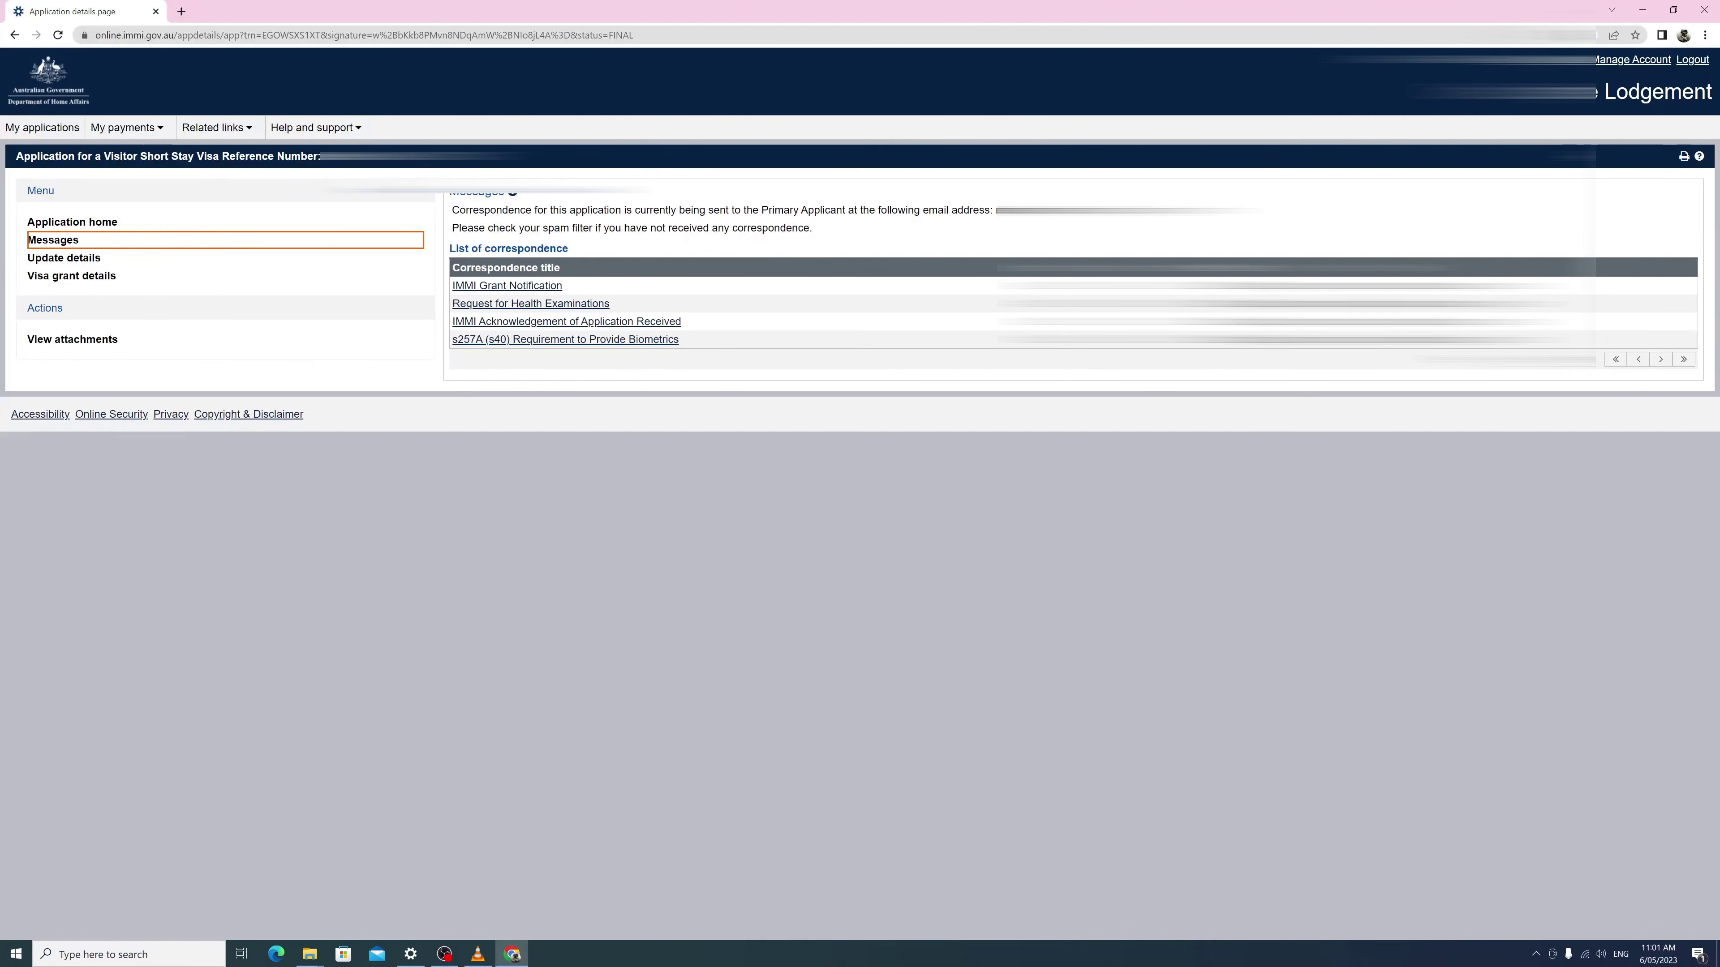